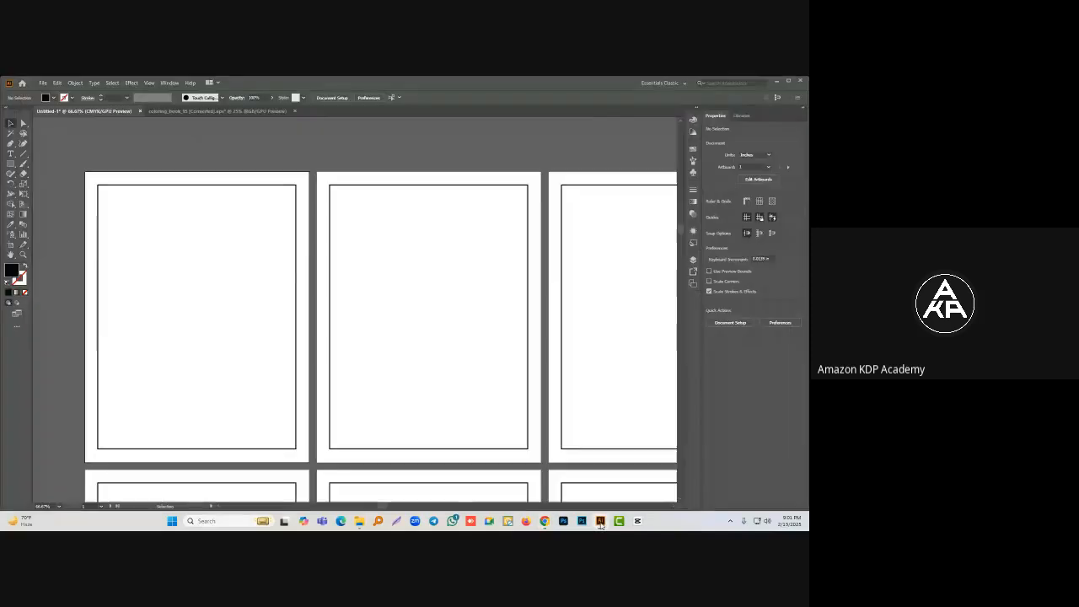
Step: Switch to Chrome and search Google for "shape maze" in a new tab
{"action": "left_click", "coordinate": [545, 523]}
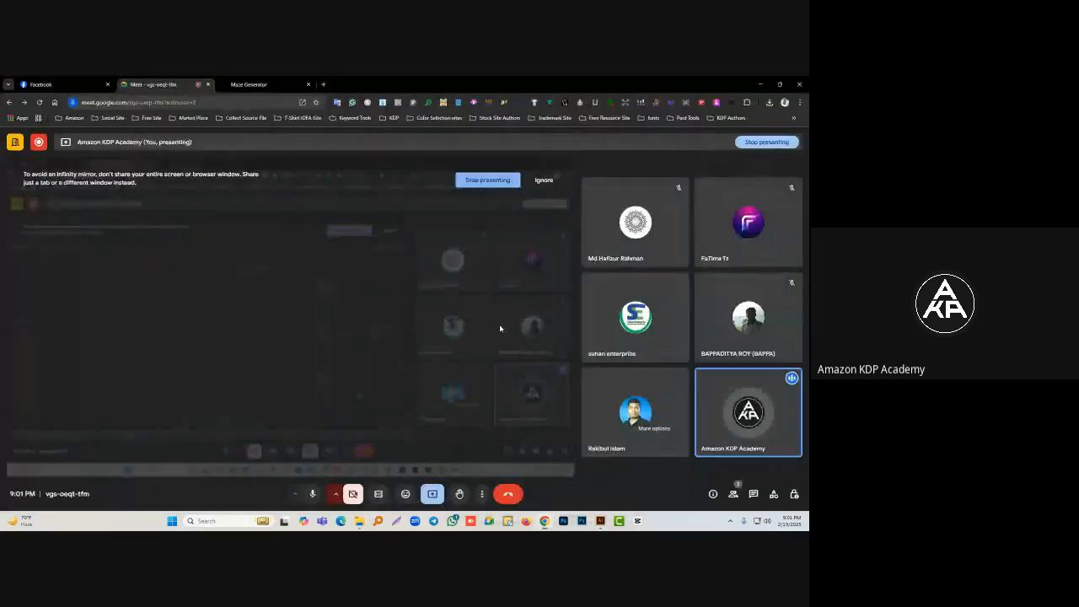
{"action": "left_click", "coordinate": [323, 84]}
{"action": "left_click", "coordinate": [316, 250]}
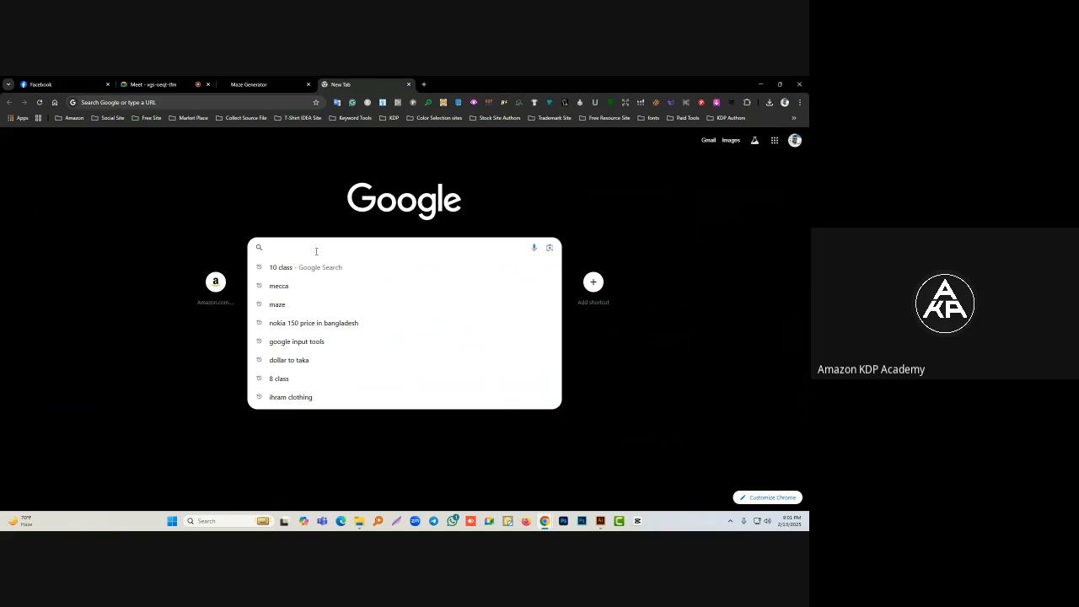
{"action": "type", "text": "sha"}
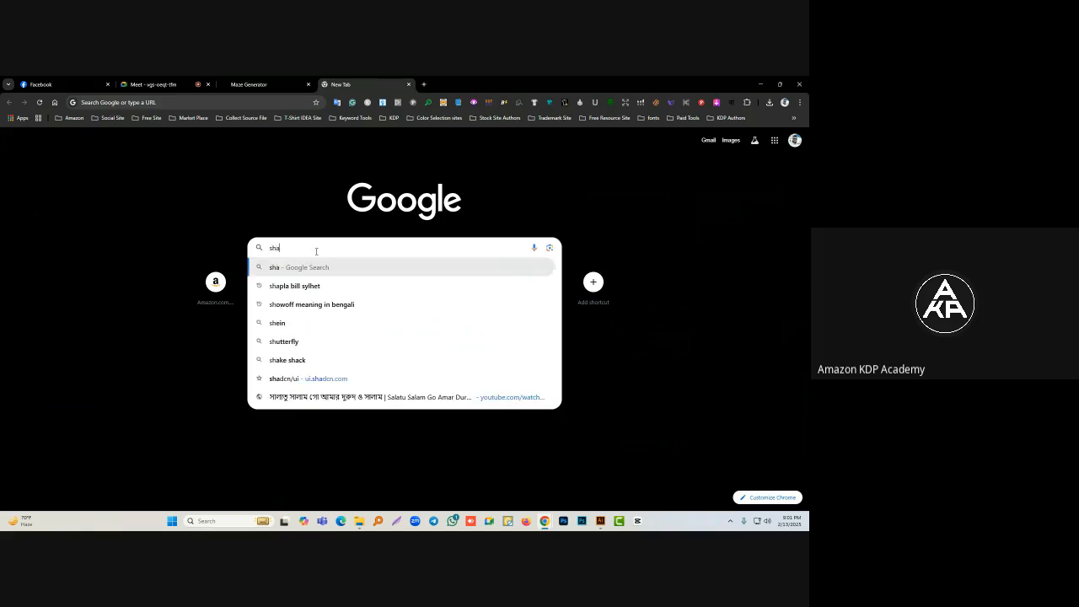
{"action": "type", "text": "pe maze"}
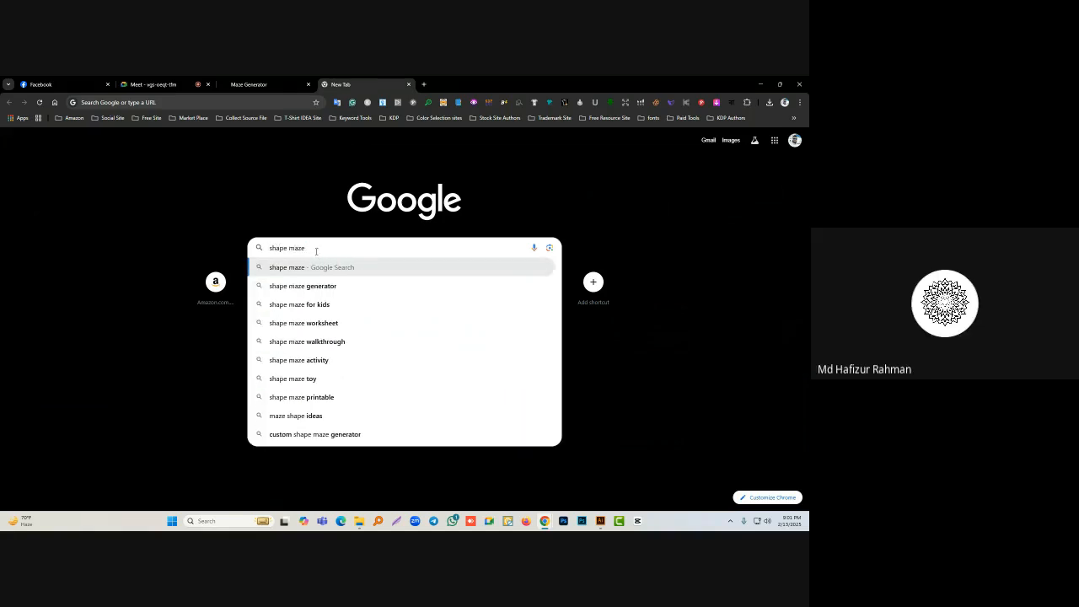
{"action": "key", "text": "Return"}
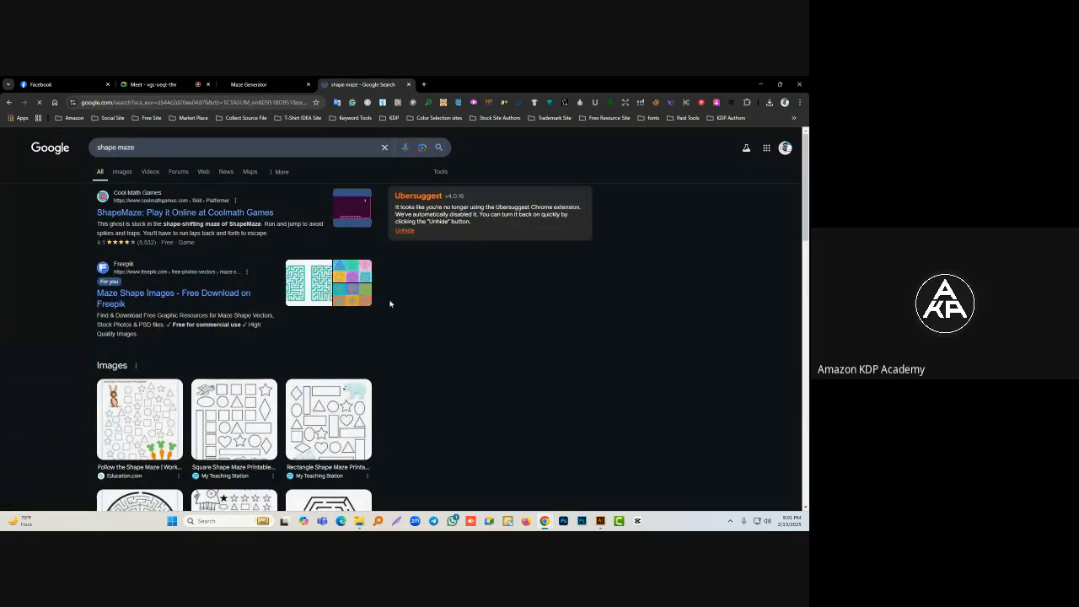
Step: Examine the shape maze image results for object-shaped examples, previewing the tree, ice cream glass and train mazes
{"action": "scroll", "coordinate": [326, 379], "scroll_direction": "down", "scroll_amount": 5}
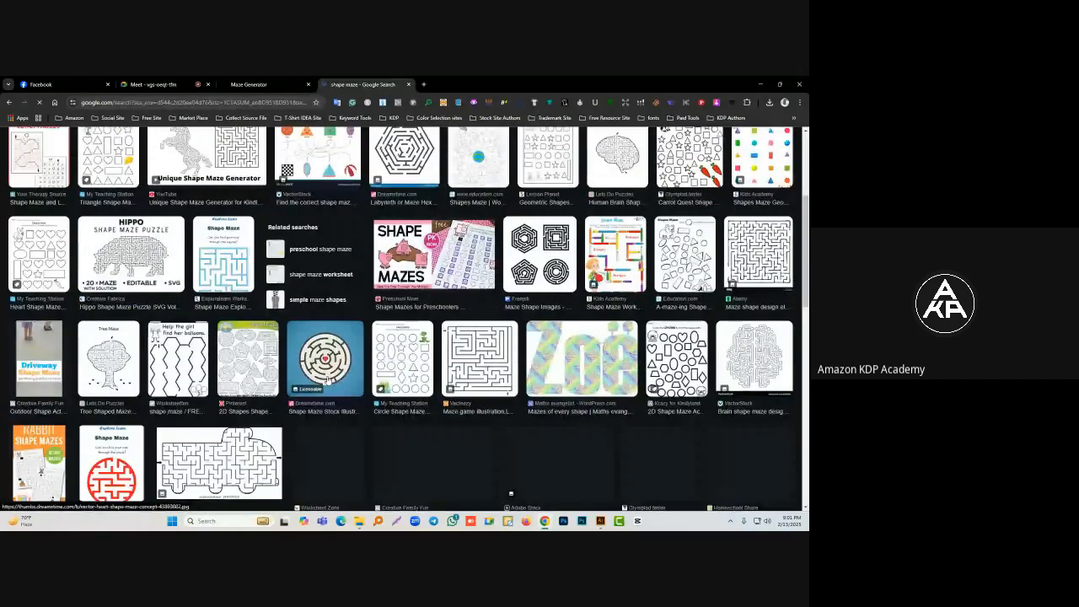
{"action": "scroll", "coordinate": [327, 377], "scroll_direction": "down", "scroll_amount": 3}
{"action": "mouse_move", "coordinate": [243, 352]}
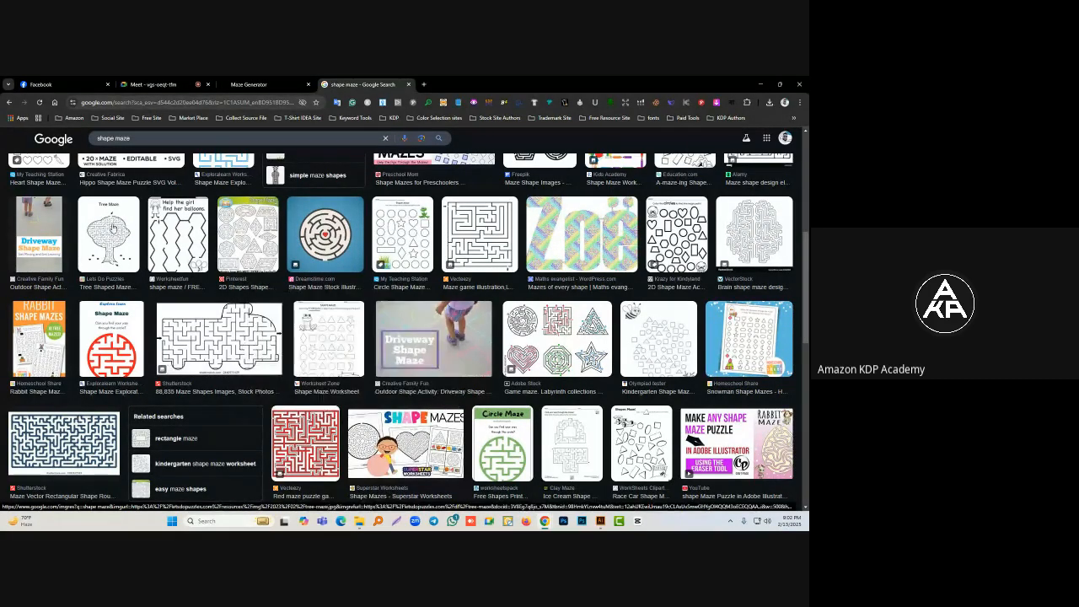
{"action": "mouse_move", "coordinate": [112, 227]}
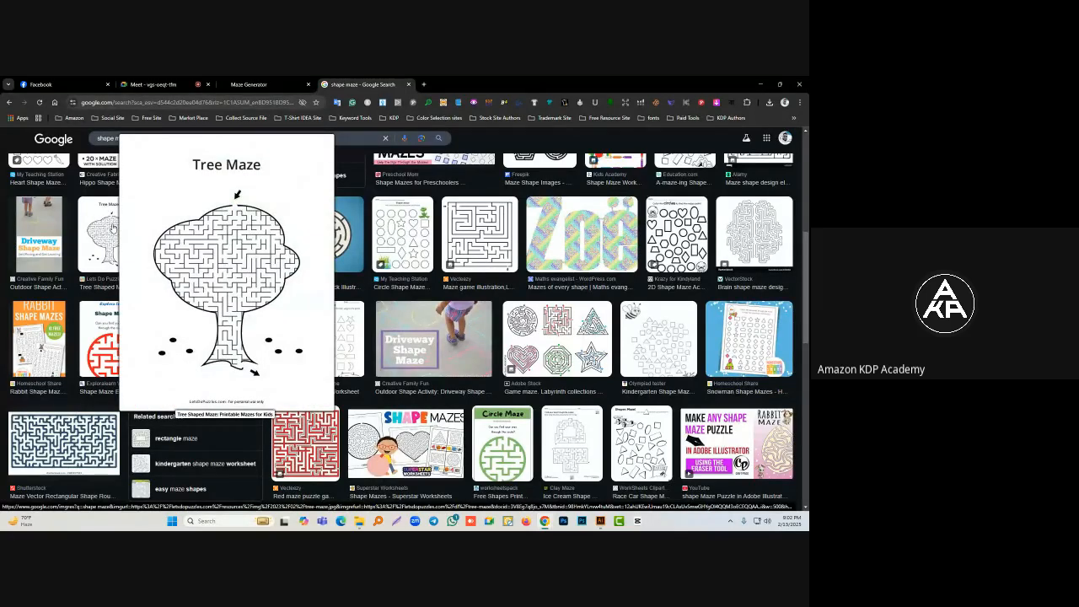
{"action": "scroll", "coordinate": [693, 364], "scroll_direction": "down", "scroll_amount": 4}
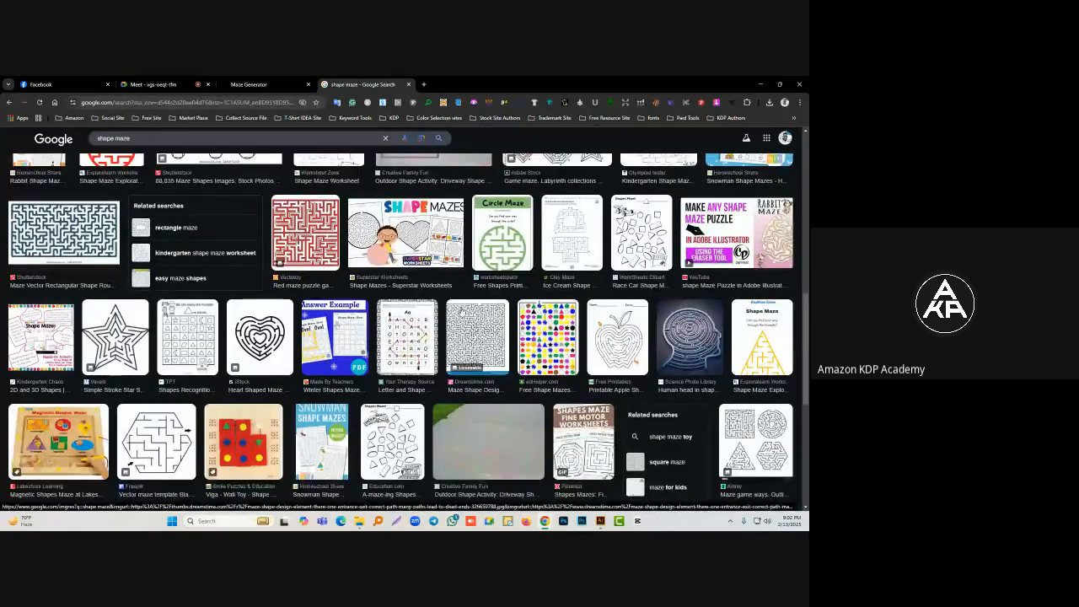
{"action": "scroll", "coordinate": [693, 364], "scroll_direction": "down", "scroll_amount": 3}
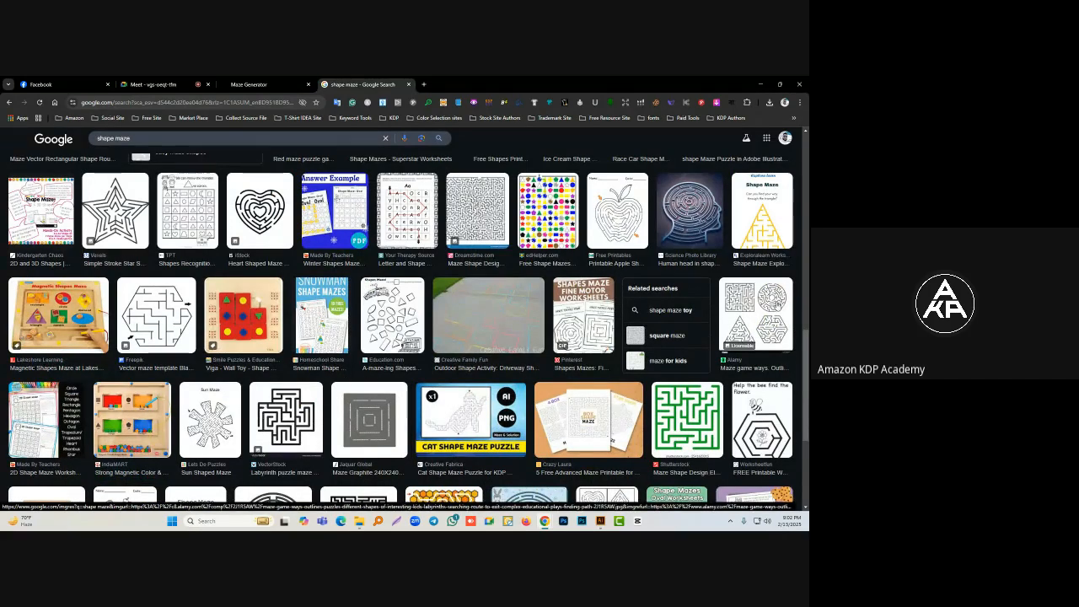
{"action": "scroll", "coordinate": [464, 346], "scroll_direction": "down", "scroll_amount": 3}
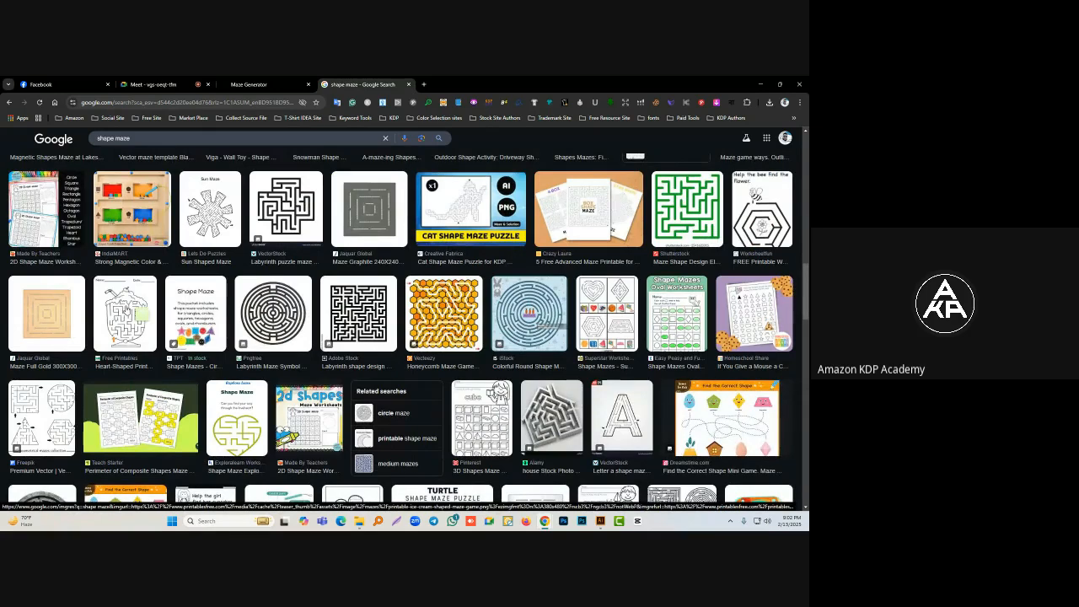
{"action": "mouse_move", "coordinate": [124, 311]}
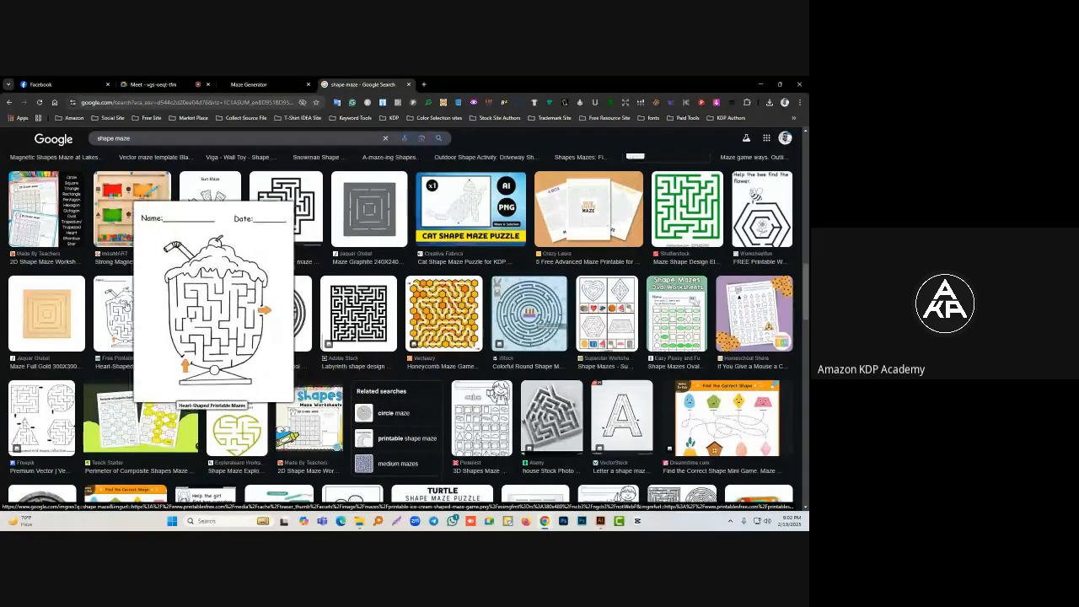
{"action": "scroll", "coordinate": [448, 330], "scroll_direction": "down", "scroll_amount": 4}
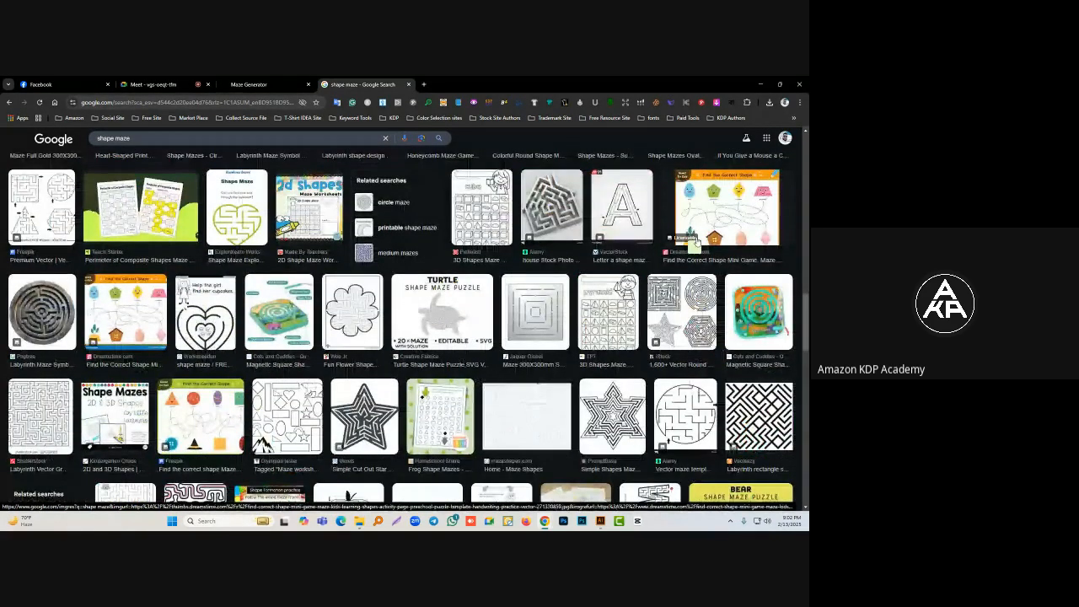
{"action": "scroll", "coordinate": [448, 330], "scroll_direction": "down", "scroll_amount": 2}
{"action": "scroll", "coordinate": [362, 224], "scroll_direction": "down", "scroll_amount": 2}
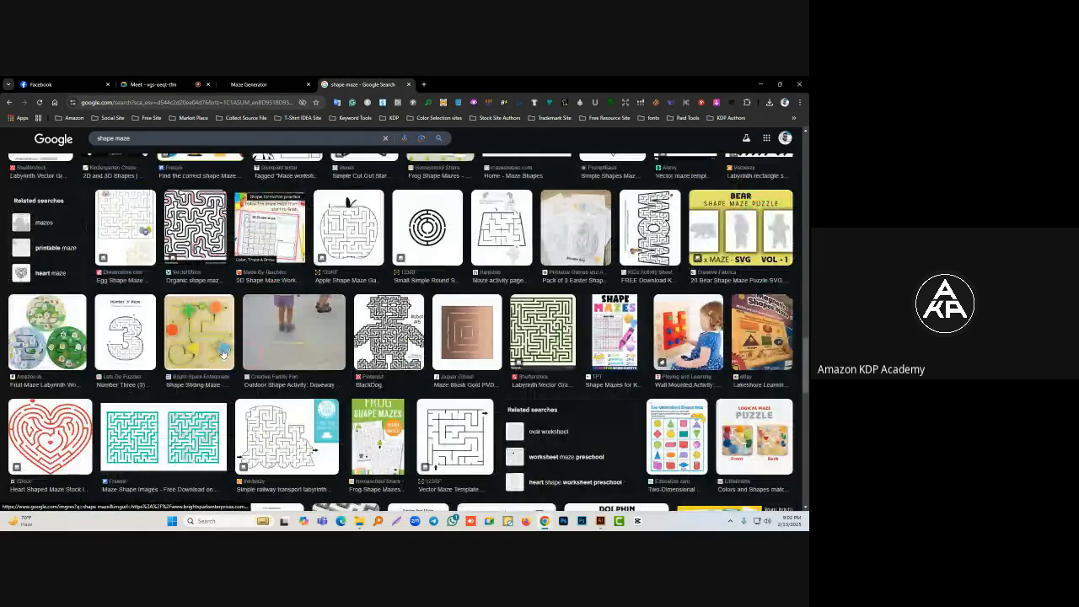
{"action": "mouse_move", "coordinate": [361, 226]}
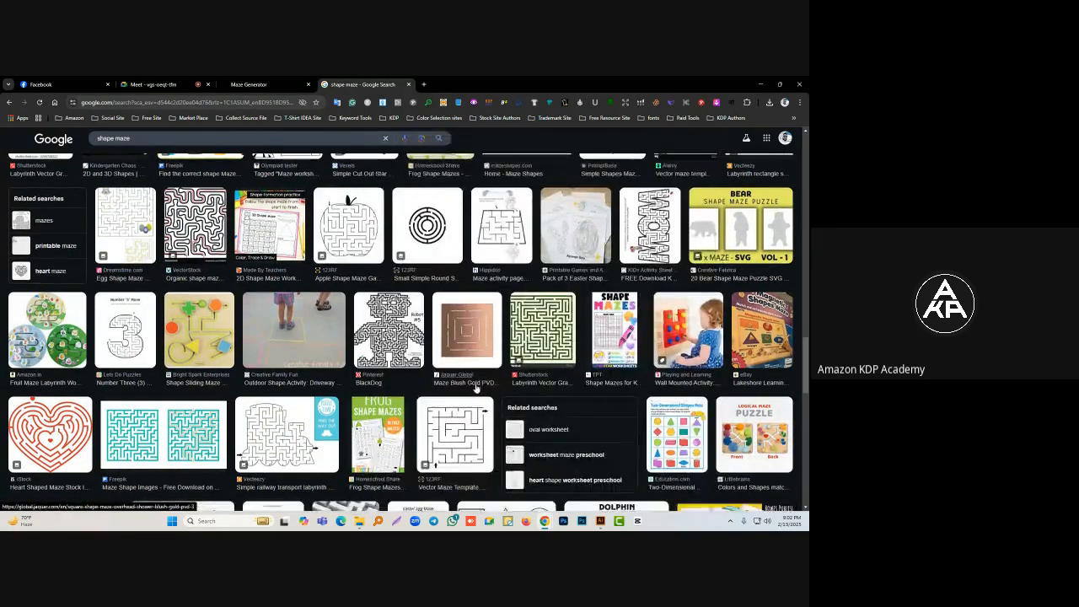
{"action": "scroll", "coordinate": [253, 265], "scroll_direction": "down", "scroll_amount": 2}
{"action": "mouse_move", "coordinate": [265, 263]}
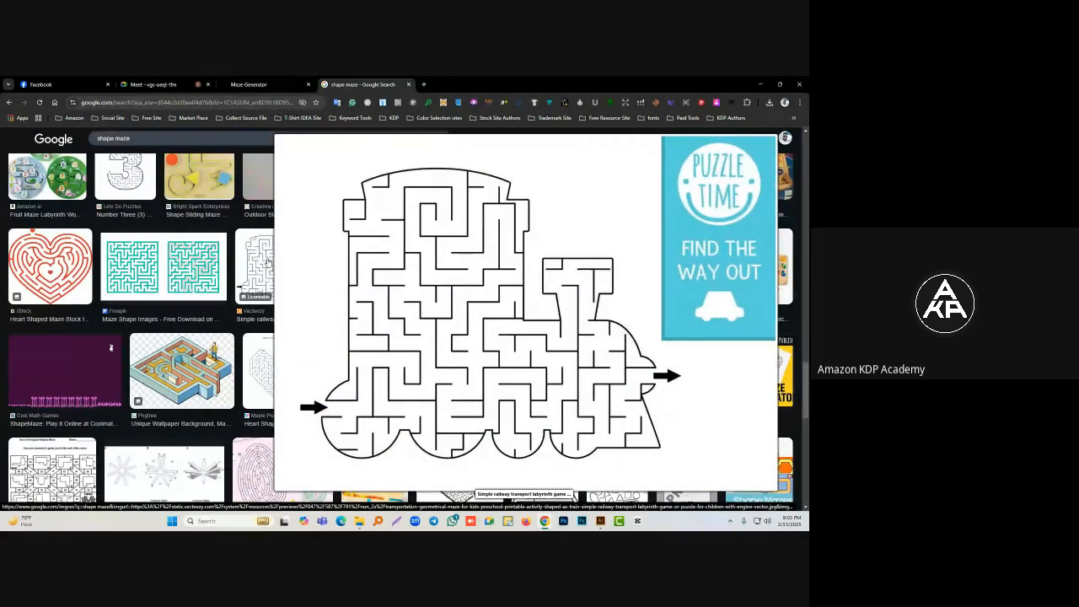
{"action": "scroll", "coordinate": [265, 263], "scroll_direction": "down", "scroll_amount": 1}
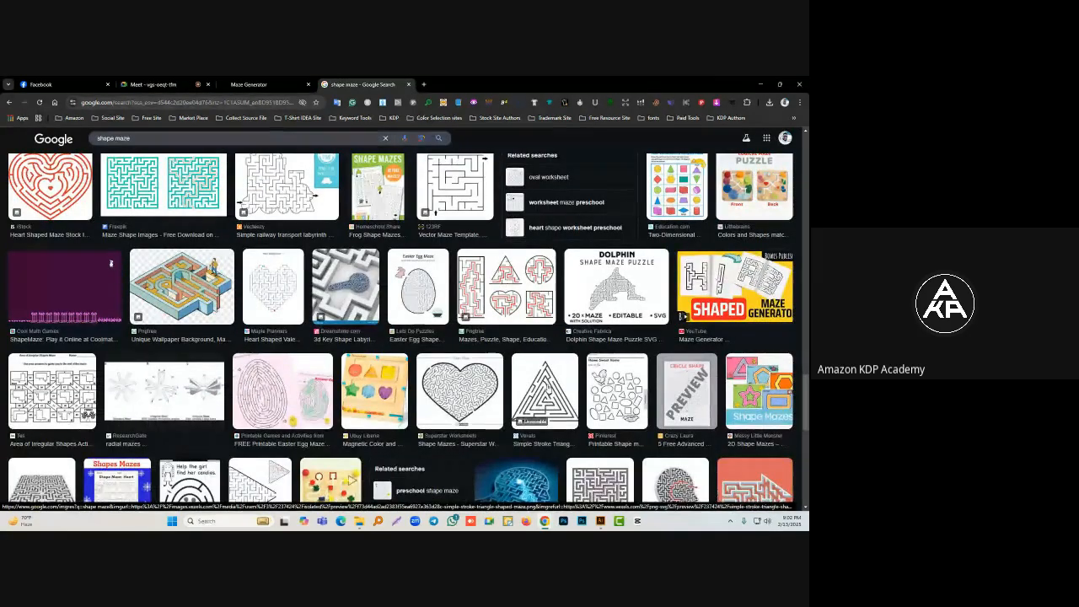
{"action": "scroll", "coordinate": [540, 388], "scroll_direction": "down", "scroll_amount": 3}
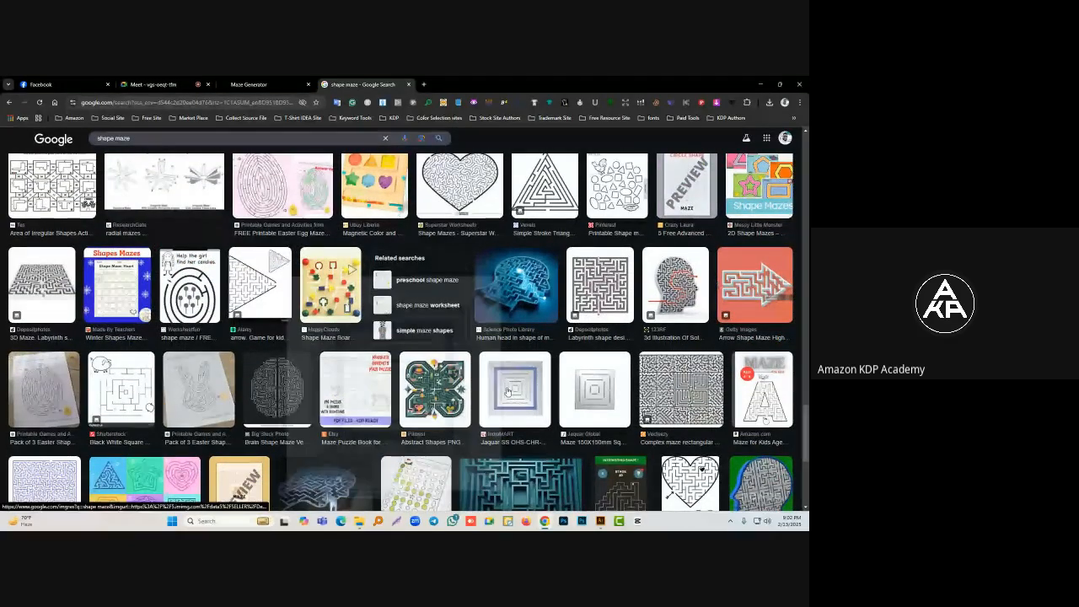
{"action": "scroll", "coordinate": [497, 394], "scroll_direction": "down", "scroll_amount": 2}
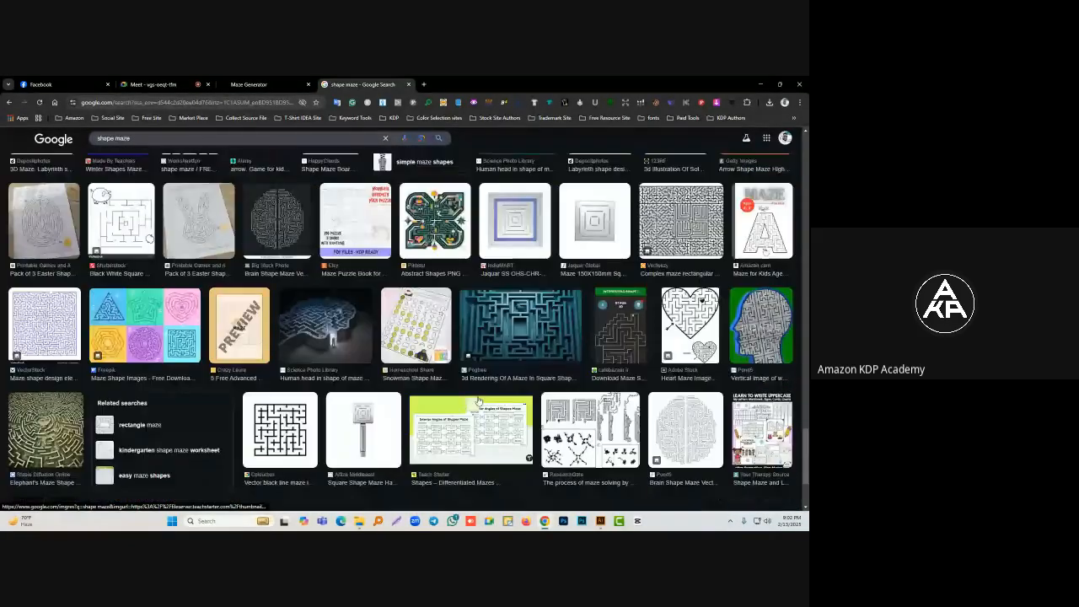
Step: Switch to the untitled Illustrator document and inspect its grid of blank bordered artboards, overall and close up
{"action": "mouse_move", "coordinate": [600, 520]}
{"action": "left_click", "coordinate": [572, 484]}
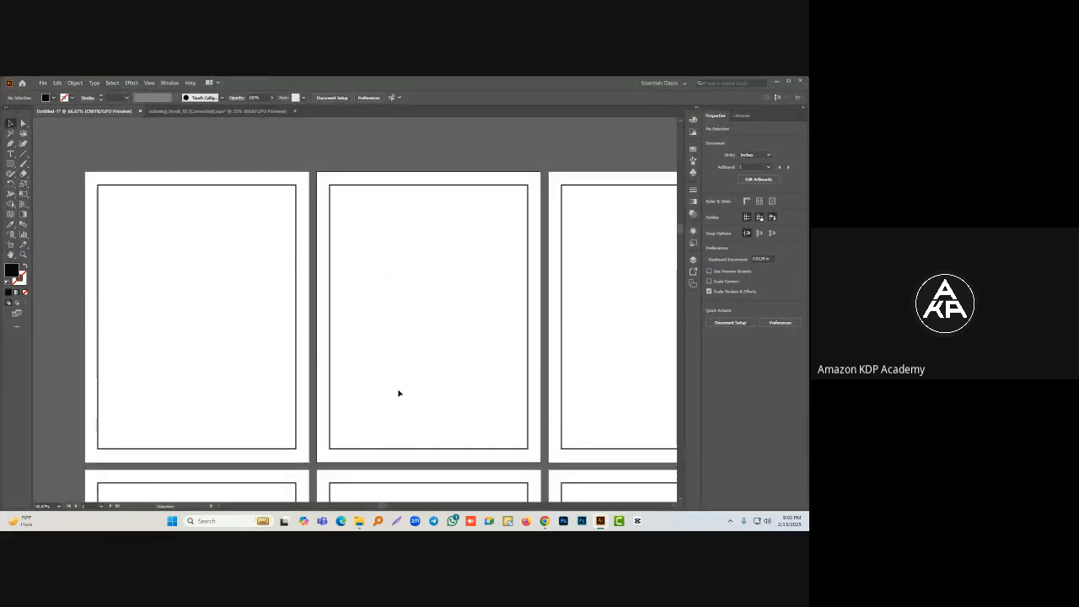
{"action": "scroll", "coordinate": [397, 397], "scroll_direction": "down", "scroll_amount": 3}
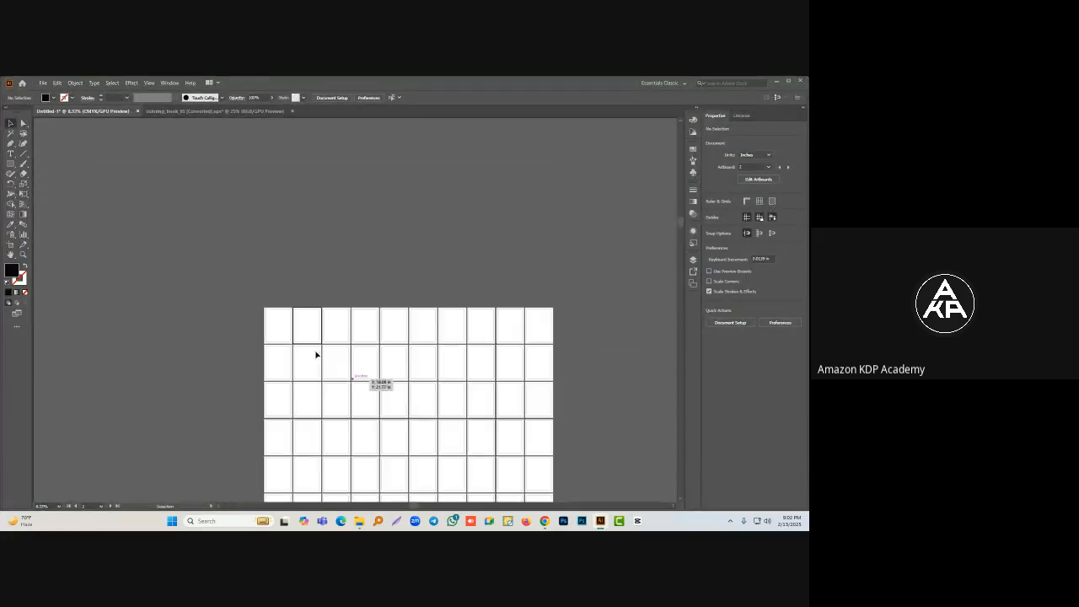
{"action": "scroll", "coordinate": [265, 328], "scroll_direction": "up", "scroll_amount": 3}
{"action": "left_click_drag", "start_coordinate": [453, 308], "coordinate": [401, 304]}
{"action": "scroll", "coordinate": [346, 275], "scroll_direction": "up", "scroll_amount": 1}
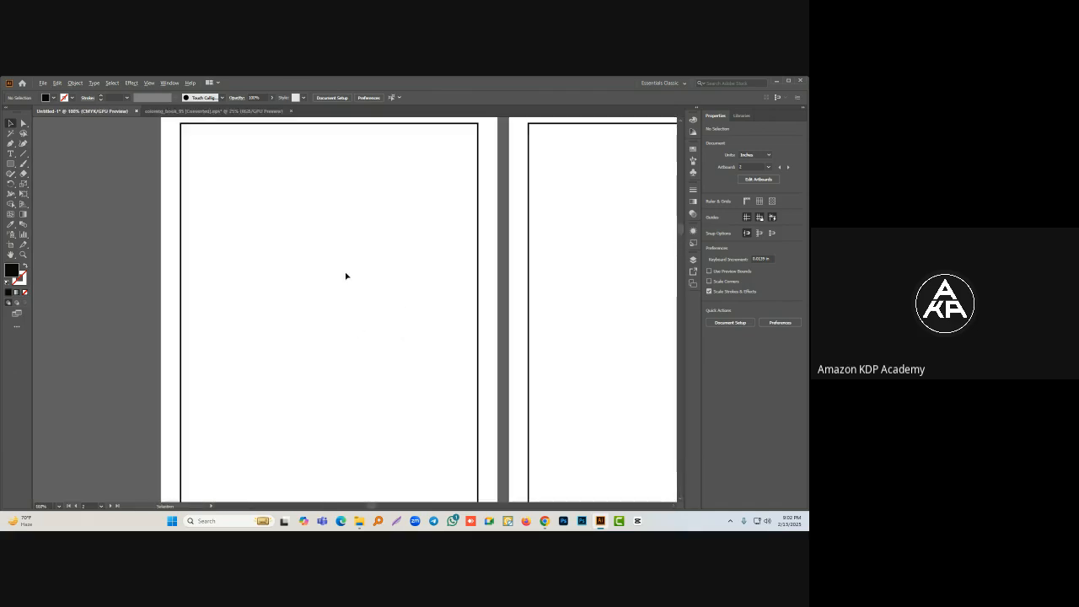
{"action": "scroll", "coordinate": [347, 275], "scroll_direction": "down", "scroll_amount": 1}
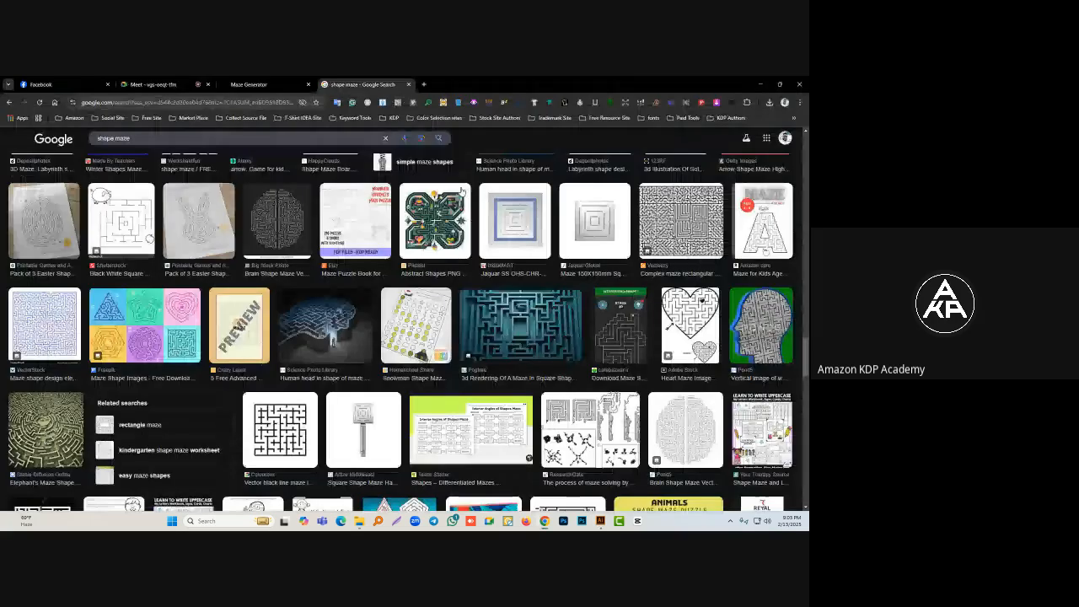
Step: Return to Chrome, review the bunny and train mazes among the shape maze results, and show the open Maze Generator page
{"action": "left_click", "coordinate": [776, 83]}
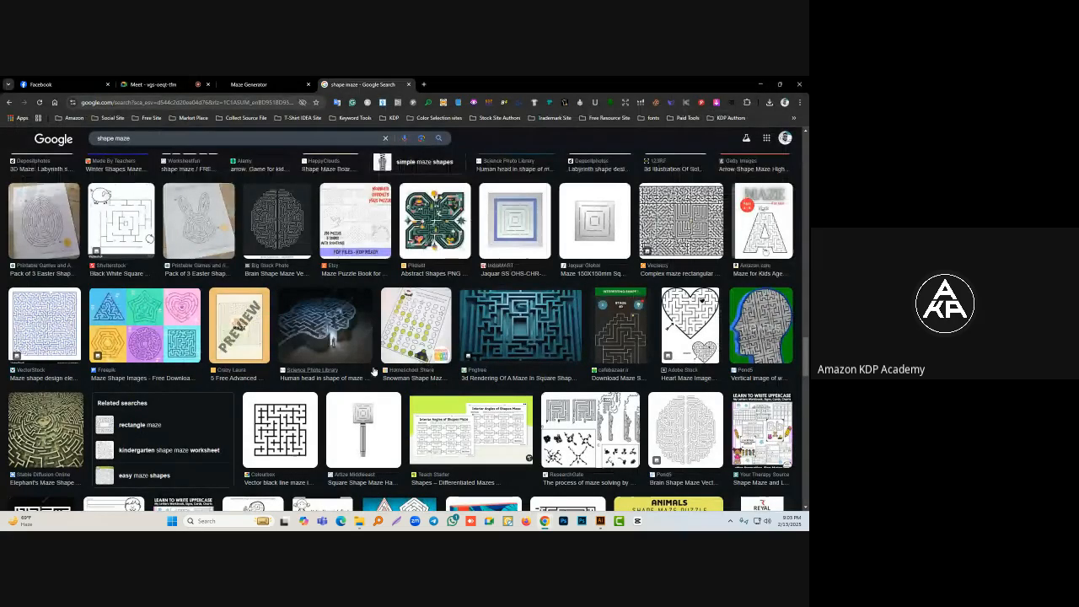
{"action": "scroll", "coordinate": [374, 372], "scroll_direction": "up", "scroll_amount": 3}
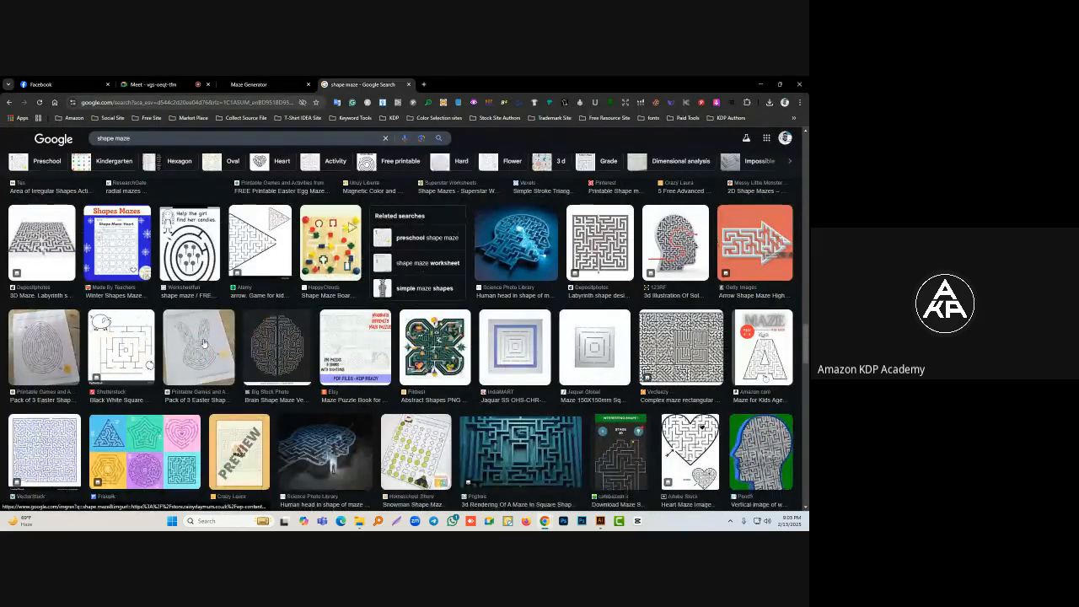
{"action": "mouse_move", "coordinate": [209, 351]}
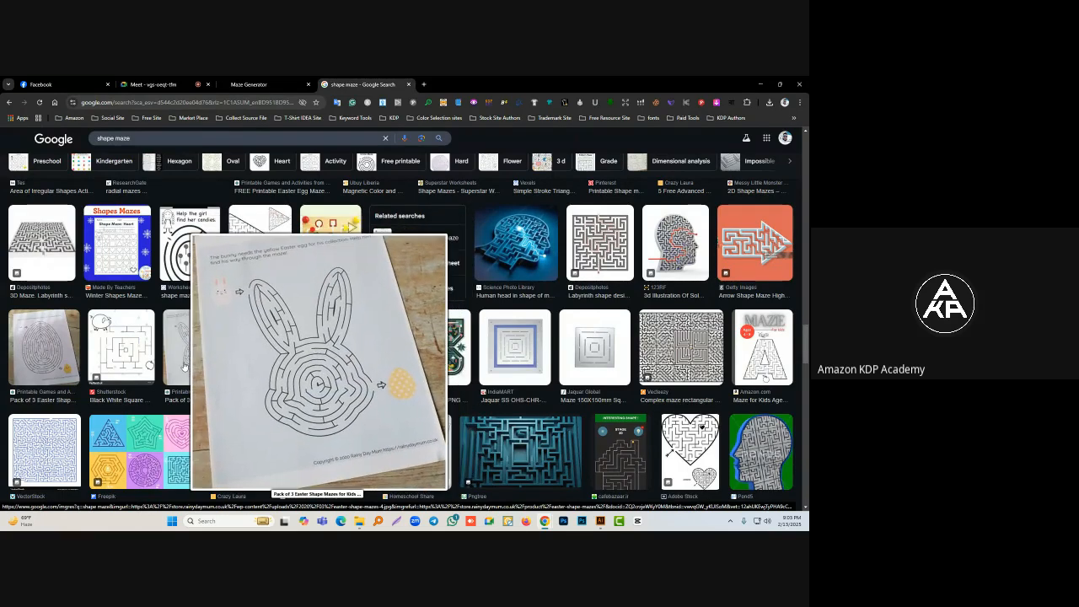
{"action": "scroll", "coordinate": [184, 366], "scroll_direction": "up", "scroll_amount": 5}
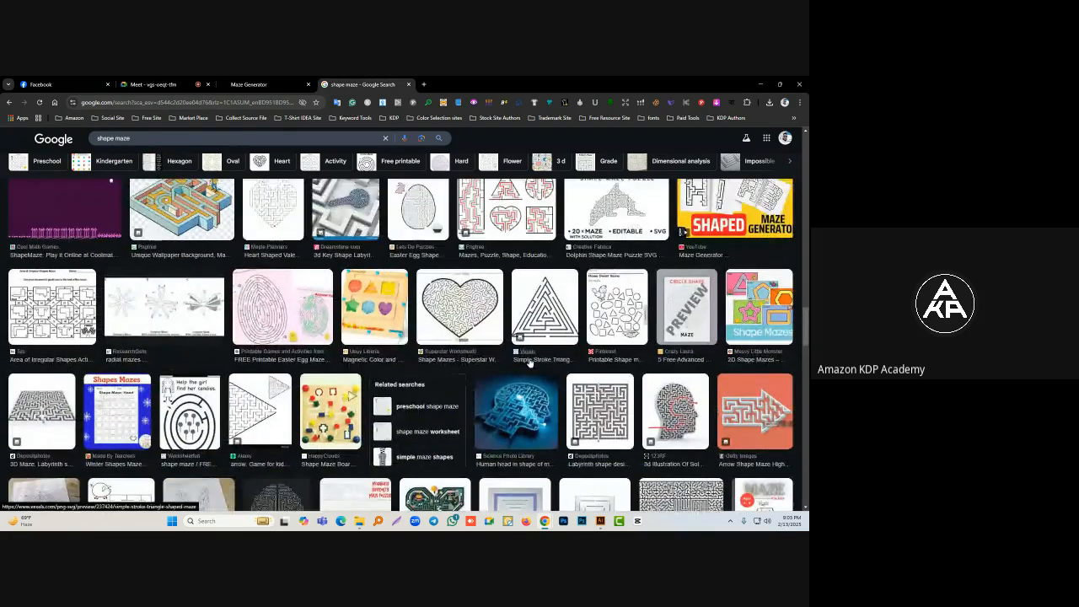
{"action": "scroll", "coordinate": [530, 362], "scroll_direction": "up", "scroll_amount": 4}
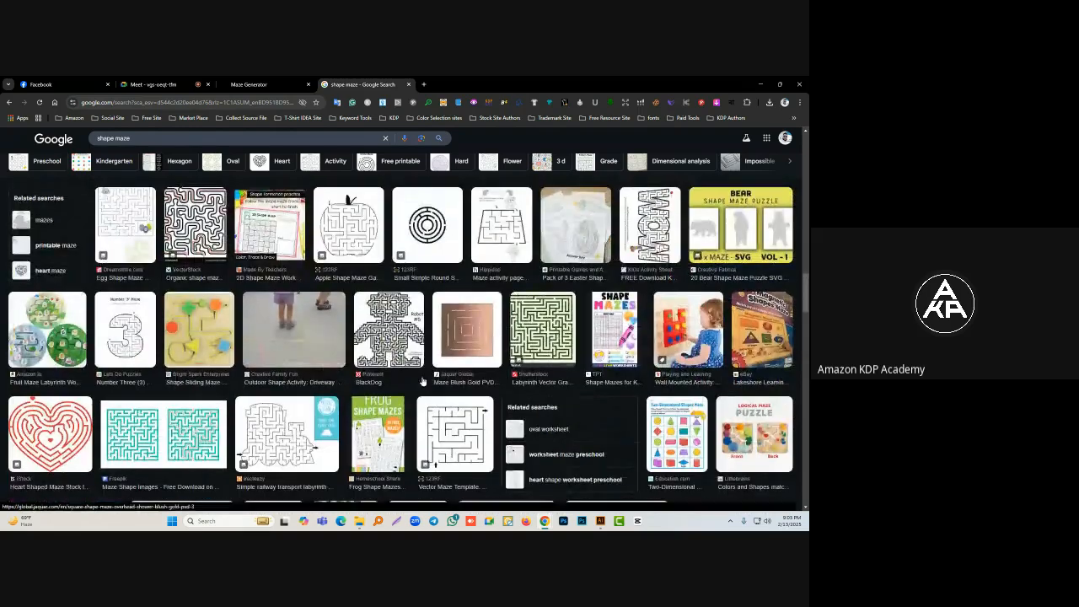
{"action": "scroll", "coordinate": [423, 383], "scroll_direction": "down", "scroll_amount": 2}
{"action": "mouse_move", "coordinate": [268, 356]}
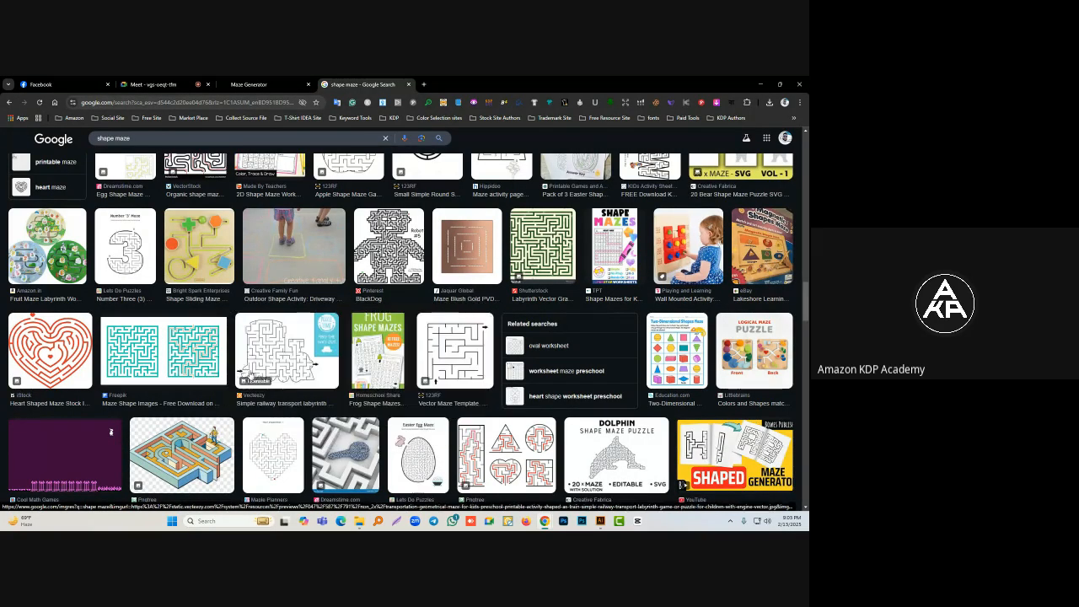
{"action": "mouse_move", "coordinate": [308, 366]}
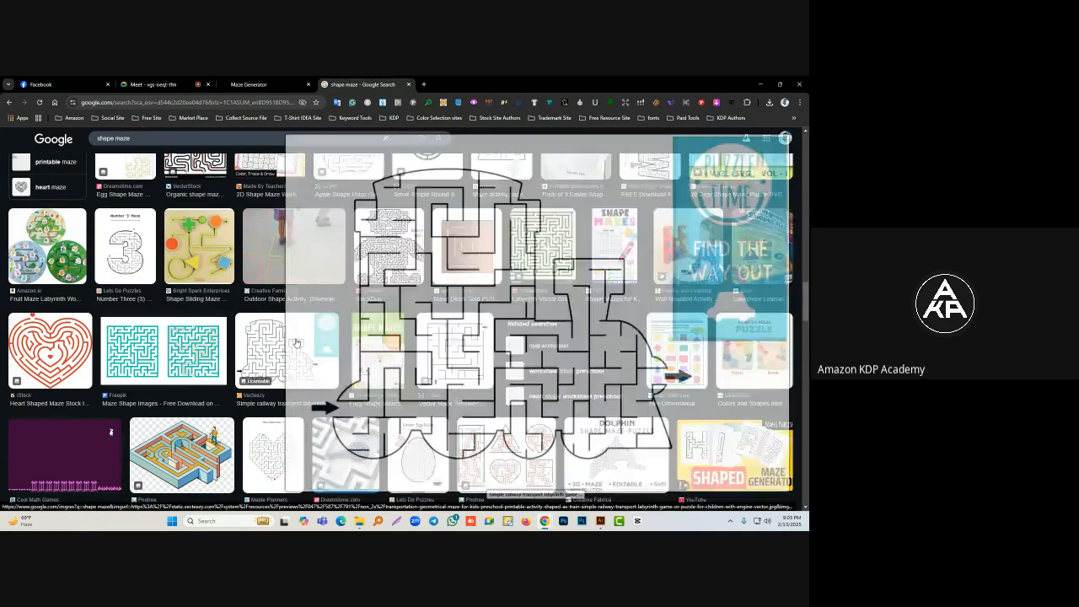
{"action": "scroll", "coordinate": [279, 338], "scroll_direction": "up", "scroll_amount": 1}
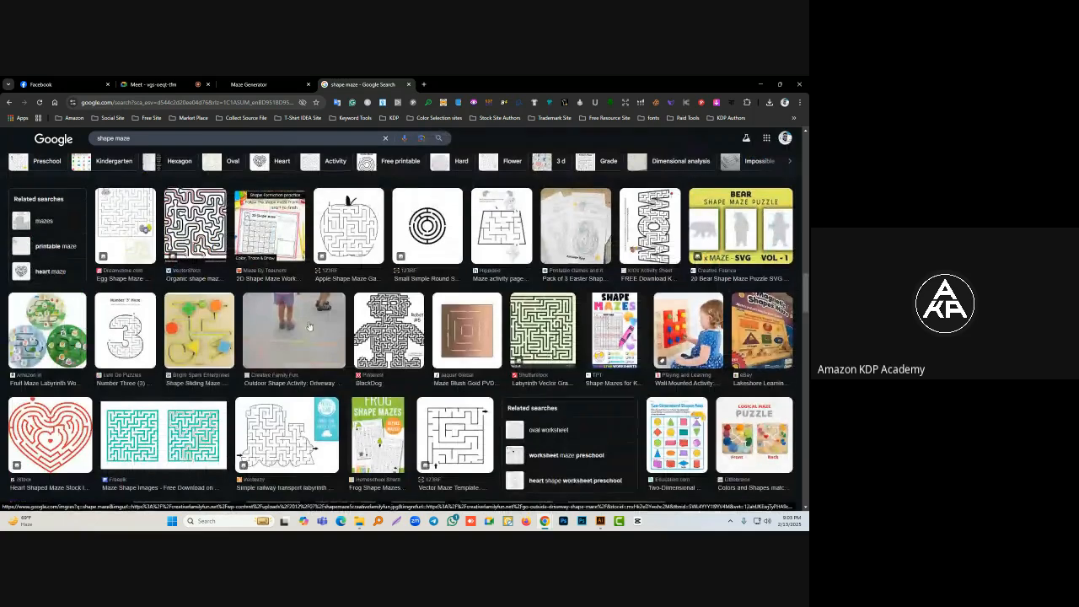
{"action": "left_click", "coordinate": [255, 84]}
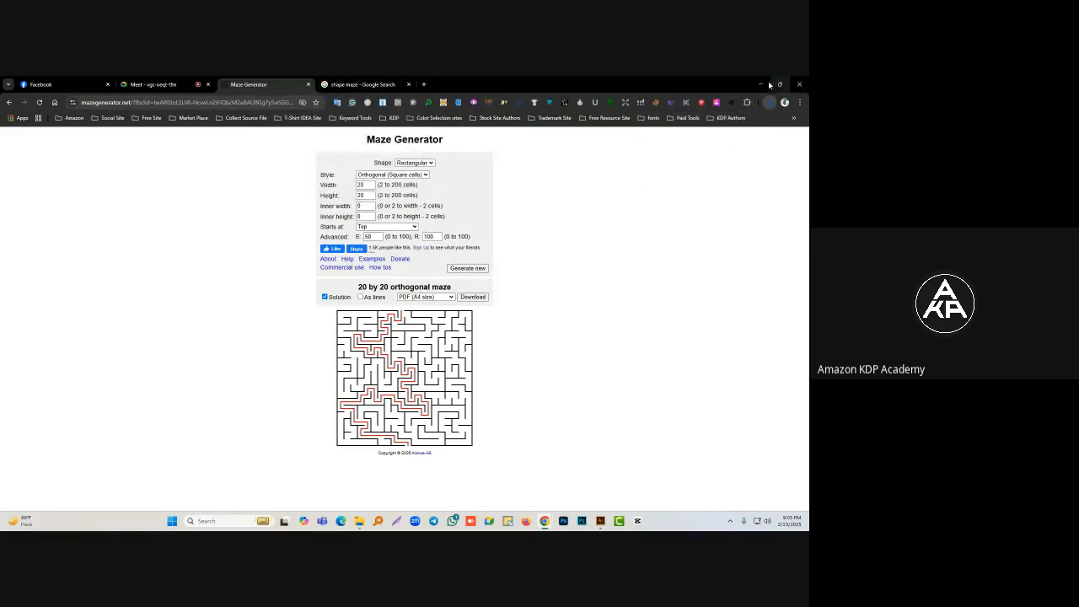
Step: Open the turtle outline JPG from the hand-drawn-turtle-outline-illustration archive in the Downloads folder
{"action": "left_click", "coordinate": [761, 85]}
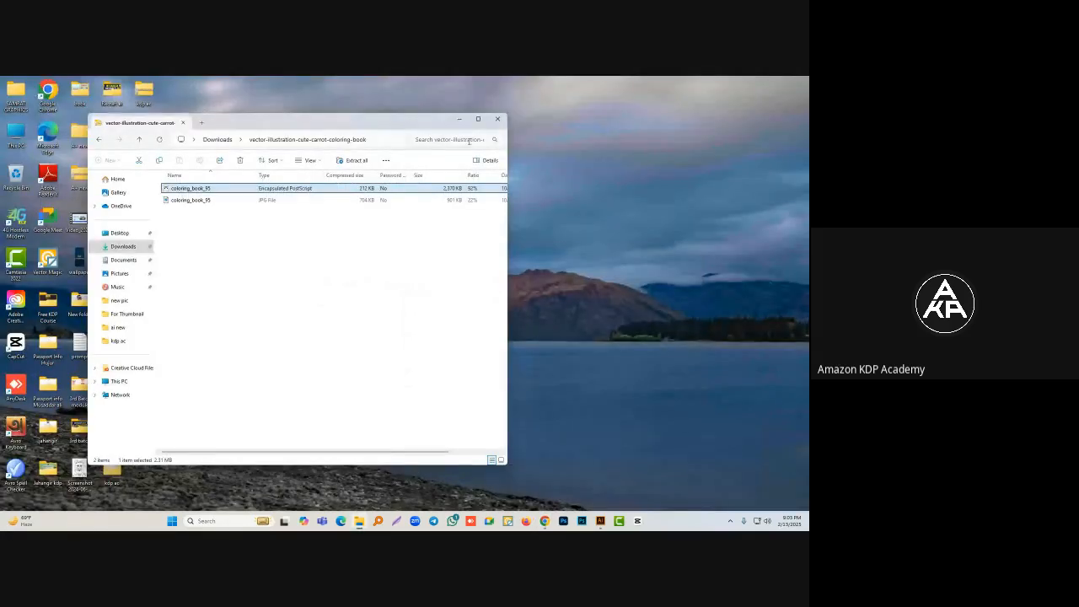
{"action": "left_click", "coordinate": [114, 246]}
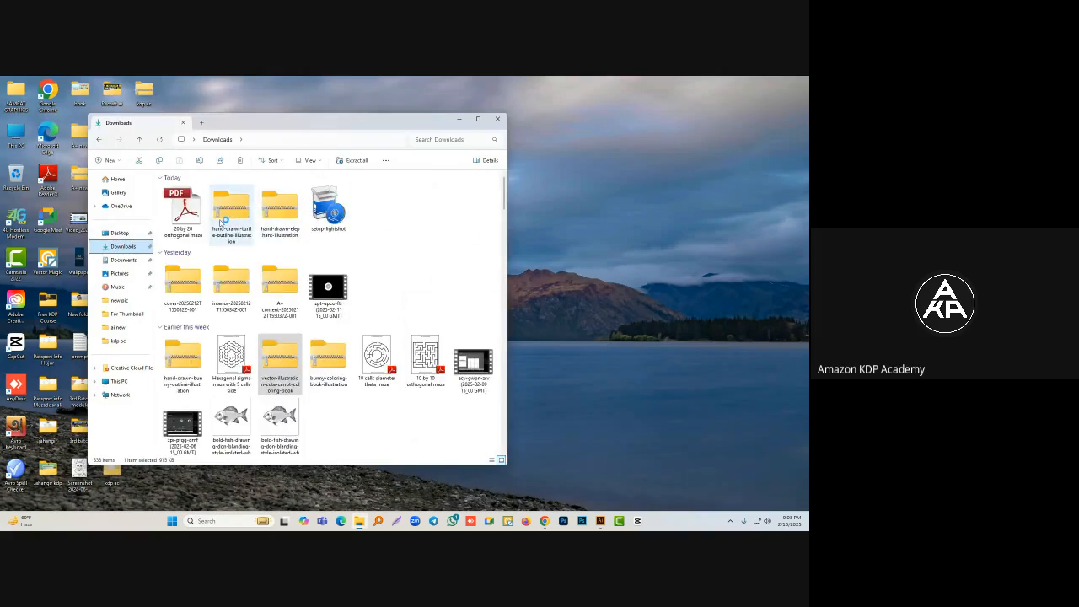
{"action": "double_click", "coordinate": [222, 217]}
{"action": "left_click", "coordinate": [187, 212]}
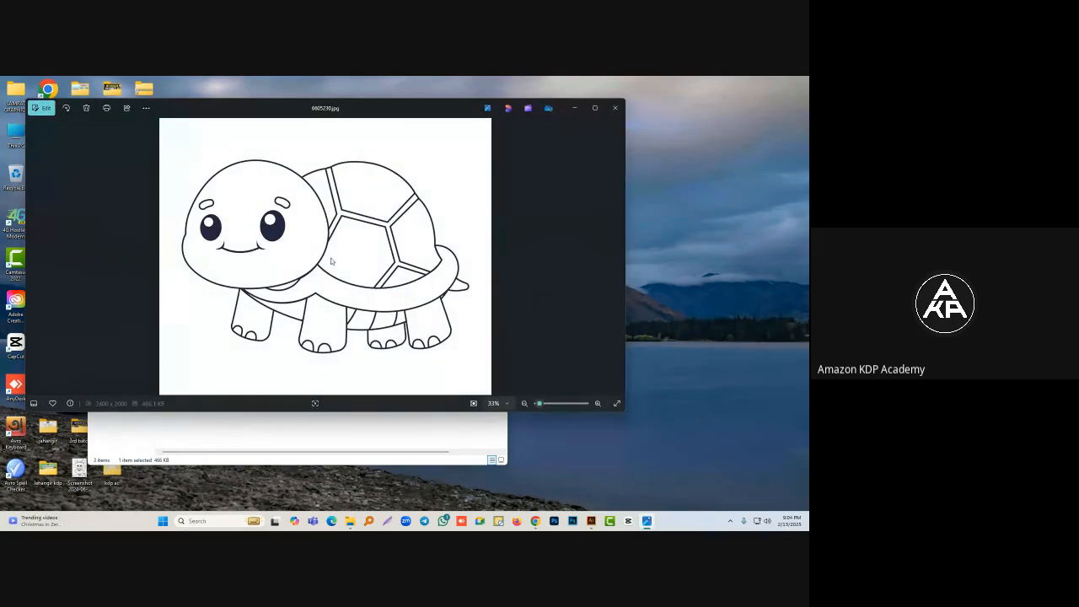
Step: Open the turtle outline's Adobe Illustrator file and move the turtle group off its artboard onto the empty canvas
{"action": "left_click", "coordinate": [616, 108]}
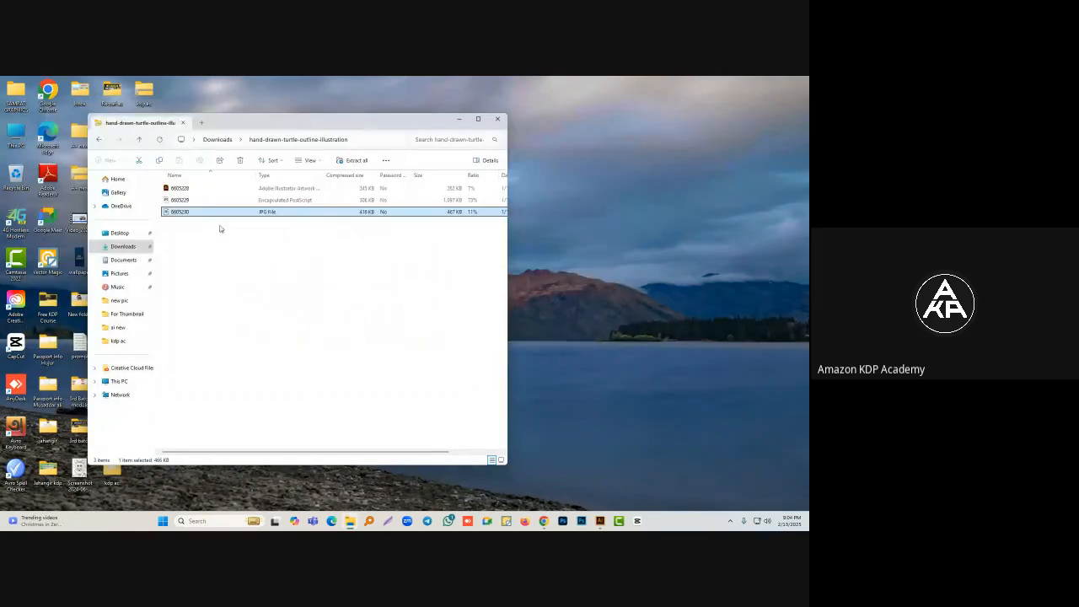
{"action": "double_click", "coordinate": [178, 189]}
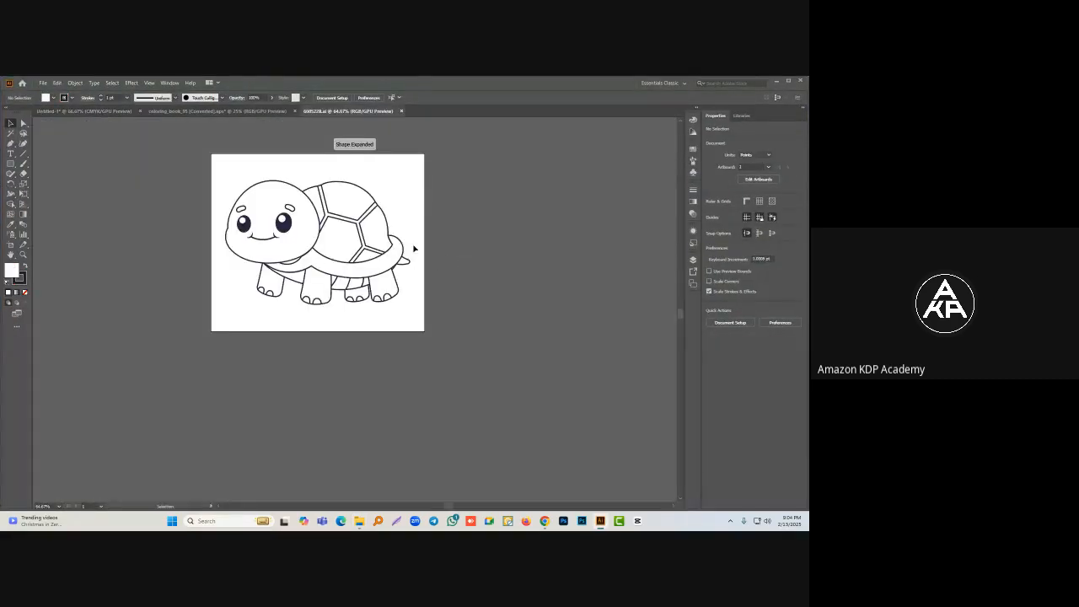
{"action": "left_click", "coordinate": [354, 243]}
{"action": "left_click_drag", "start_coordinate": [357, 243], "coordinate": [600, 262]}
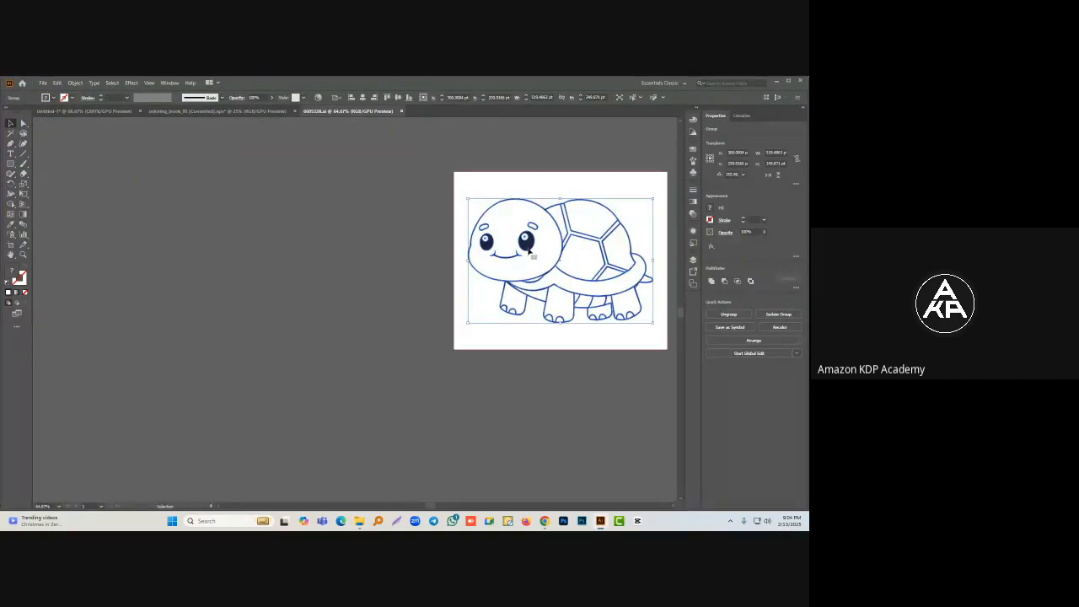
{"action": "left_click_drag", "start_coordinate": [534, 253], "coordinate": [194, 248]}
{"action": "left_click", "coordinate": [225, 255]}
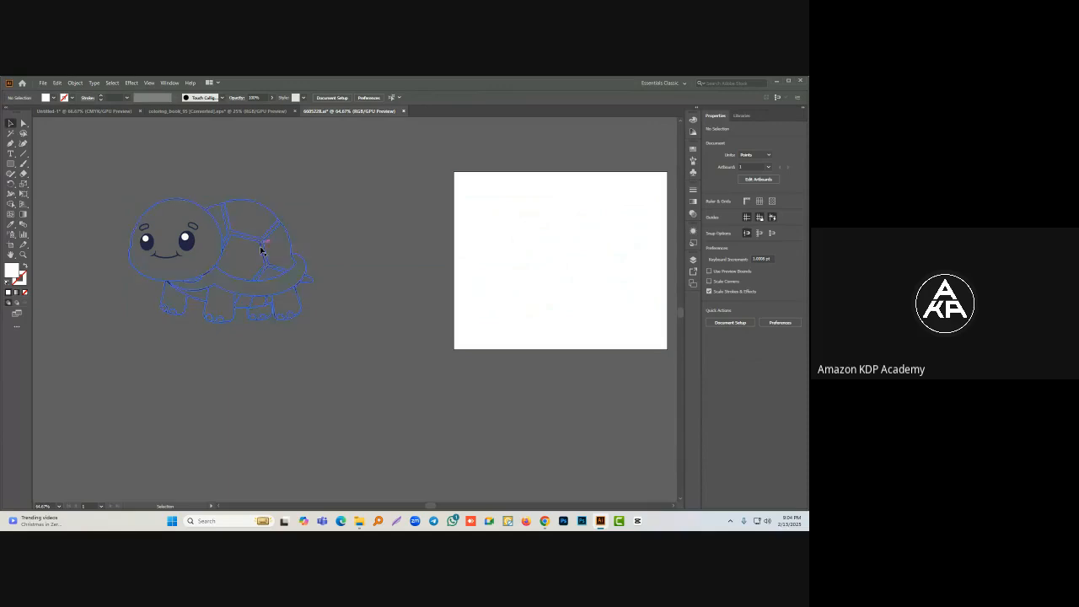
{"action": "left_click", "coordinate": [244, 241]}
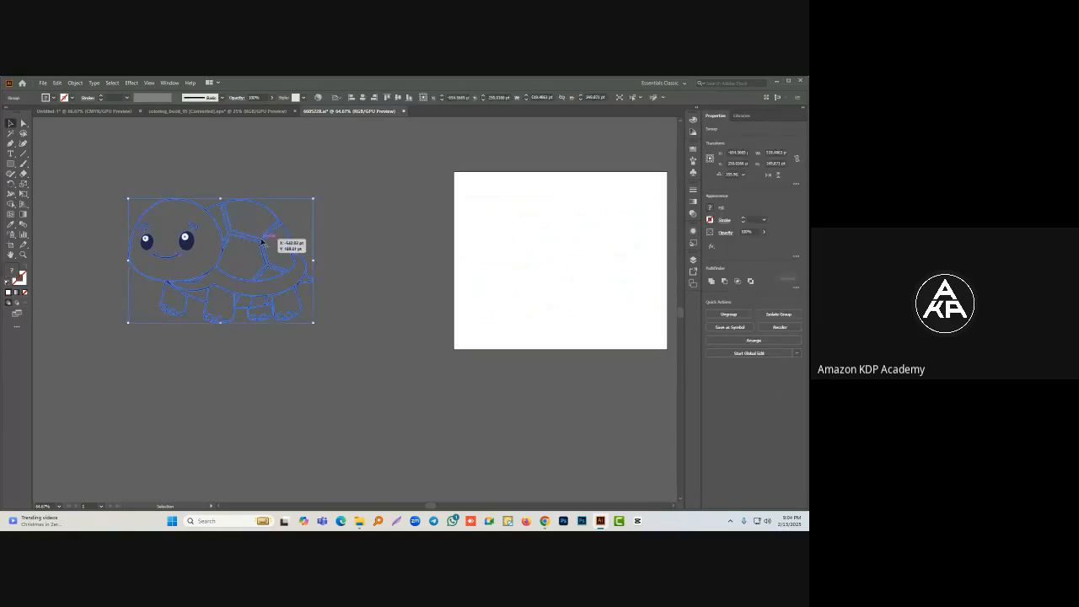
{"action": "left_click", "coordinate": [366, 226]}
{"action": "left_click_drag", "start_coordinate": [366, 243], "coordinate": [416, 242]}
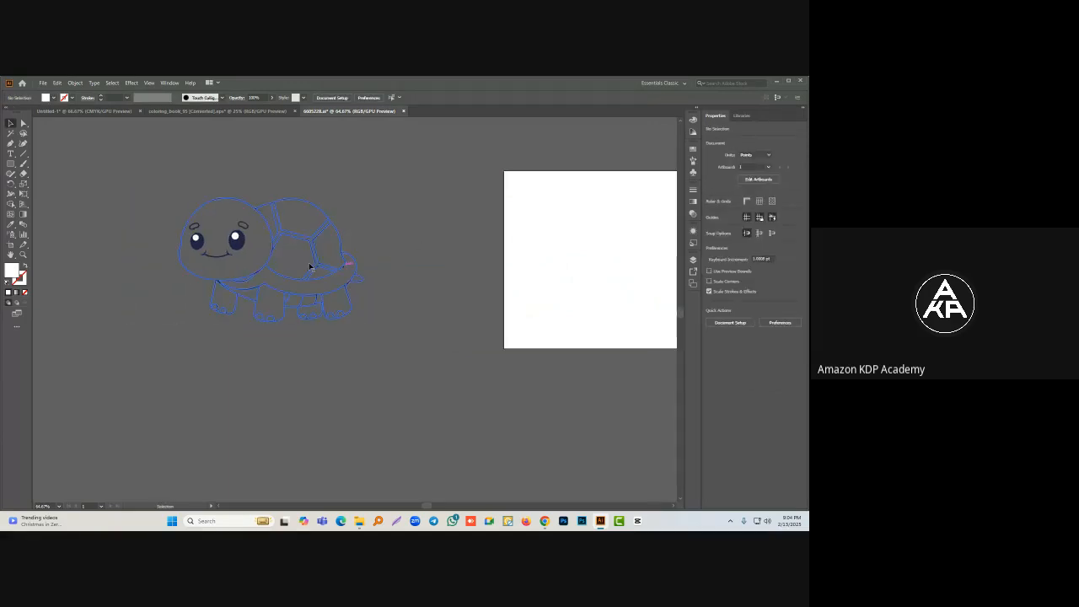
Step: Try to expand the turtle group
{"action": "left_click", "coordinate": [233, 246]}
{"action": "left_click", "coordinate": [76, 83]}
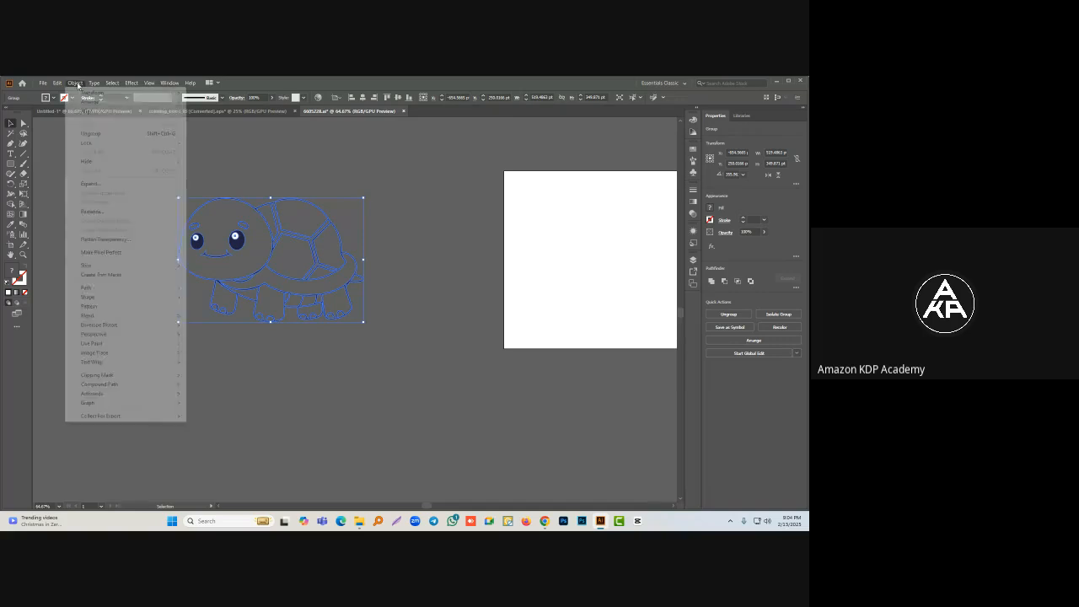
{"action": "left_click", "coordinate": [103, 185]}
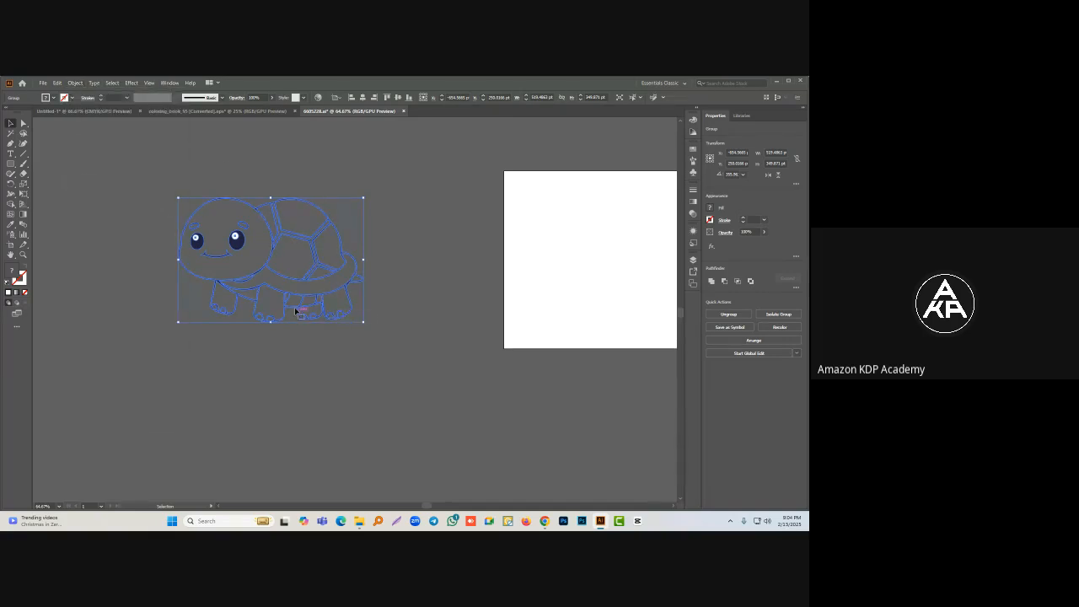
{"action": "left_click", "coordinate": [227, 157]}
{"action": "left_click", "coordinate": [241, 244]}
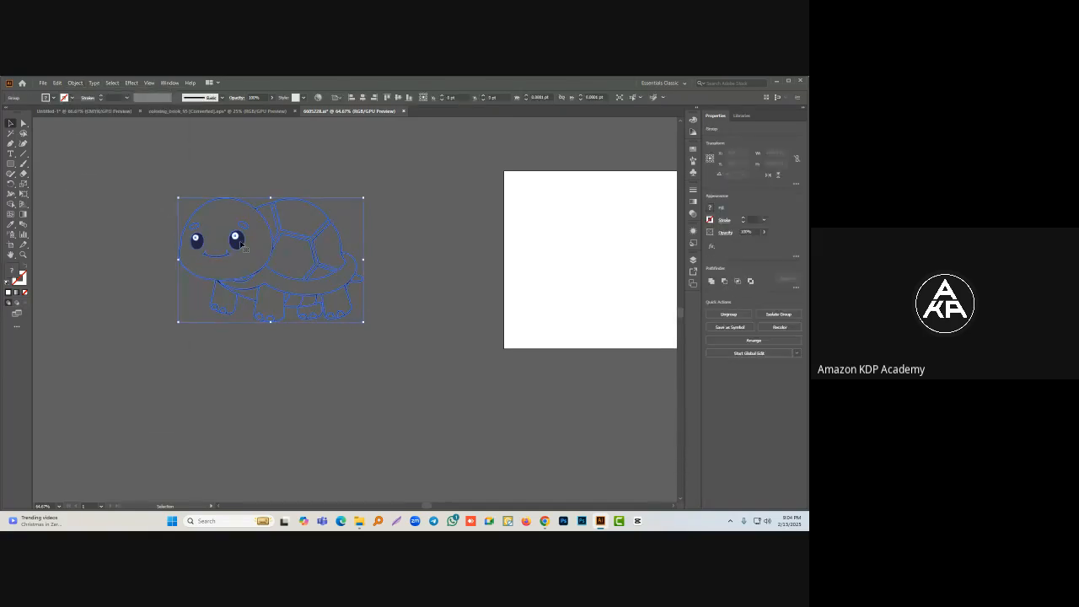
{"action": "left_click", "coordinate": [295, 179]}
Step: Recolor the turtle artwork's dark navy color to black
{"action": "left_click_drag", "start_coordinate": [382, 254], "coordinate": [412, 252]}
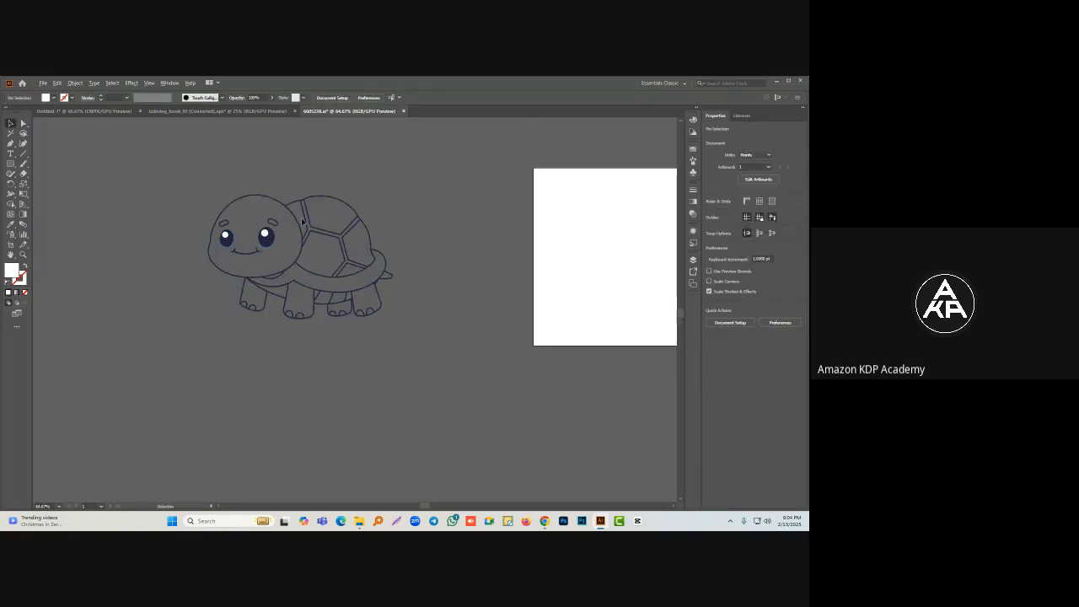
{"action": "scroll", "coordinate": [302, 219], "scroll_direction": "up", "scroll_amount": 4}
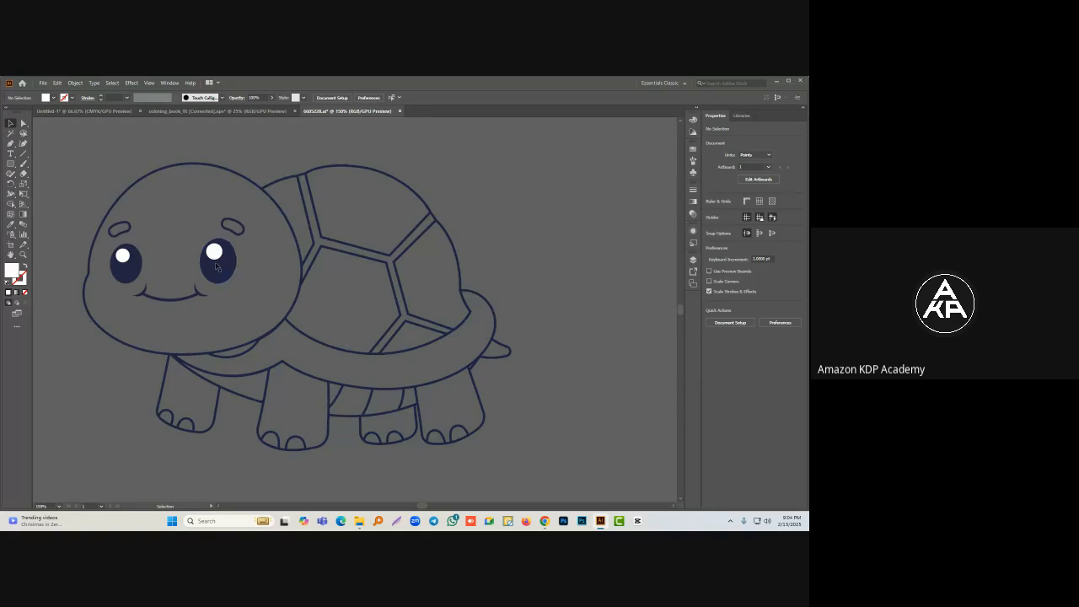
{"action": "left_click", "coordinate": [217, 260]}
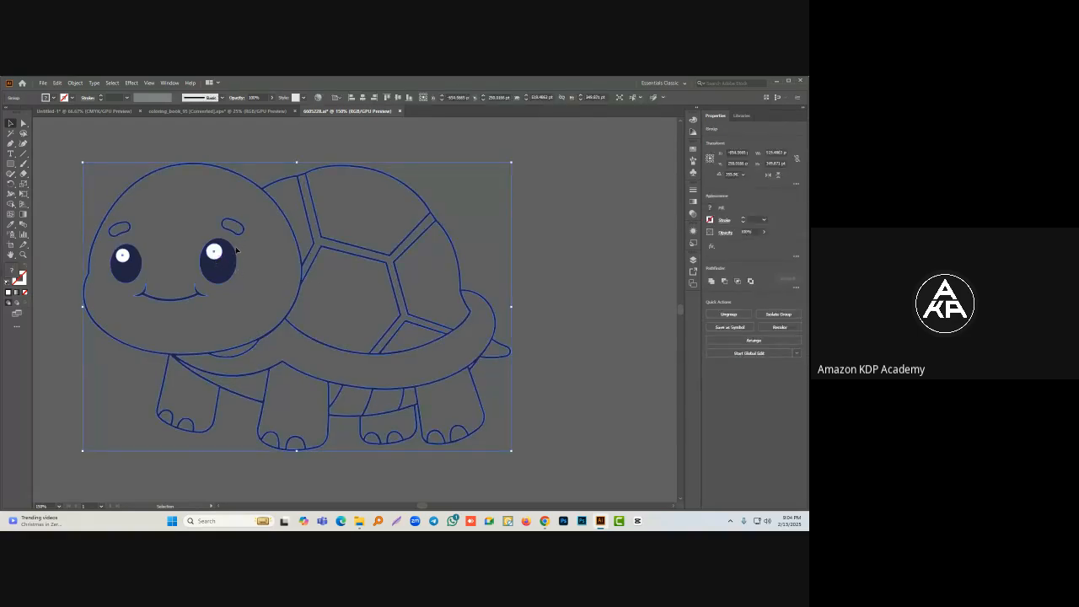
{"action": "left_click", "coordinate": [318, 97]}
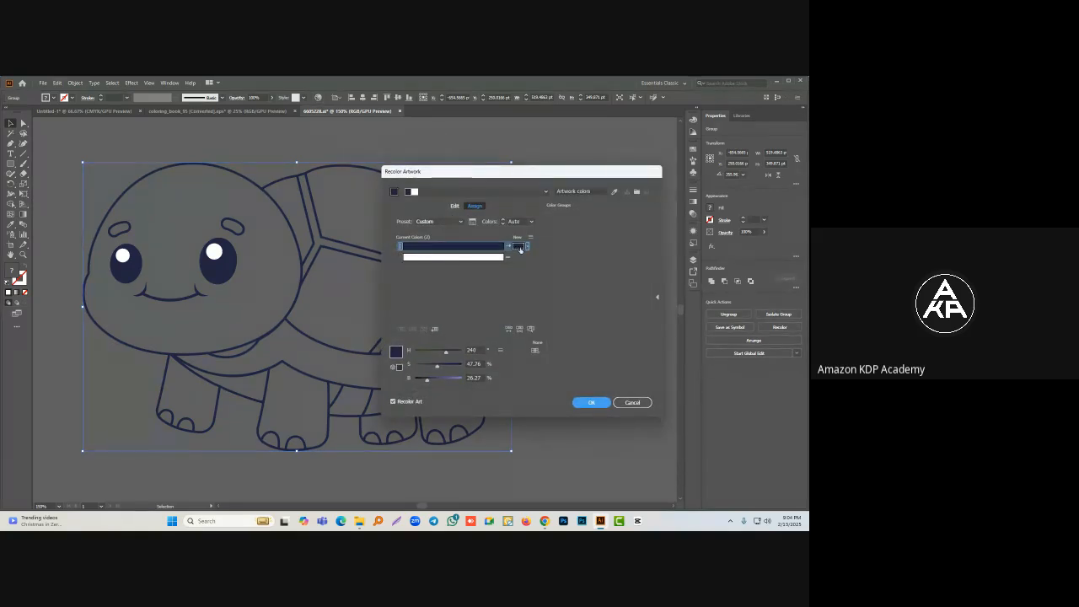
{"action": "double_click", "coordinate": [520, 247]}
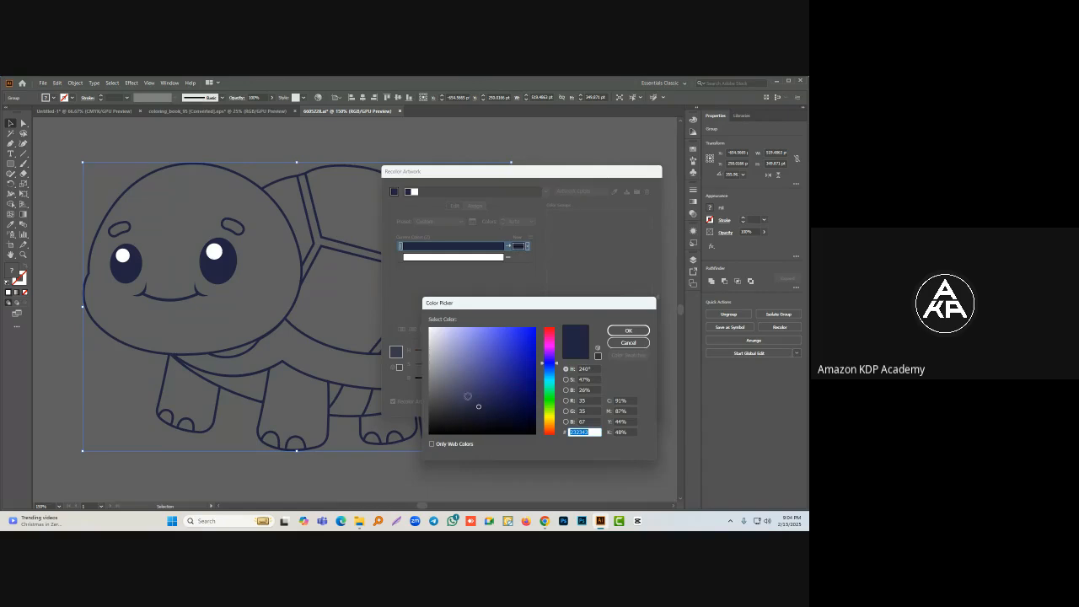
{"action": "left_click", "coordinate": [425, 435]}
{"action": "left_click", "coordinate": [619, 332]}
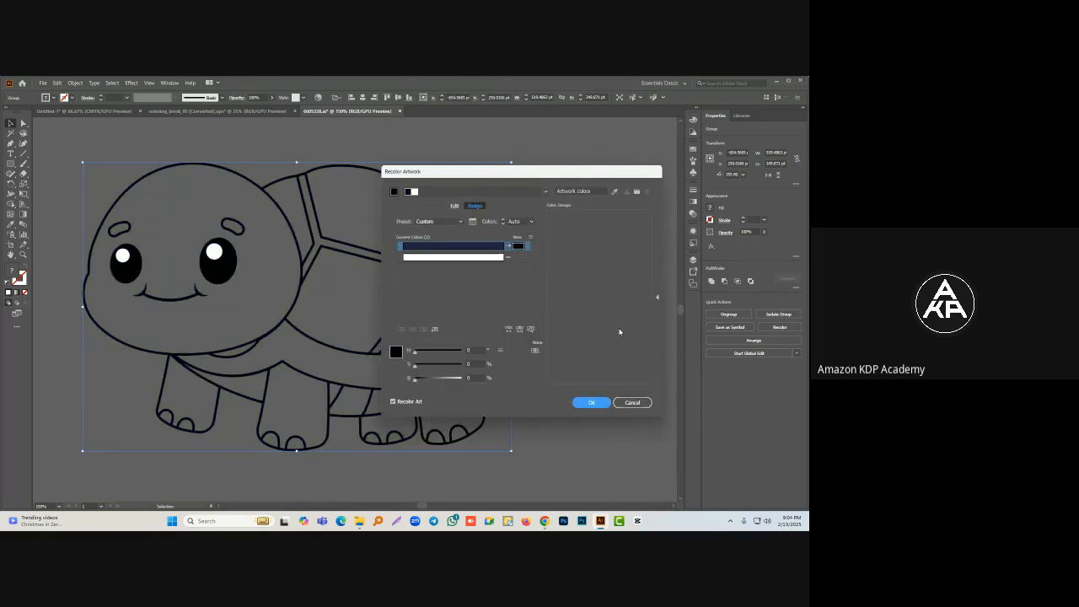
{"action": "left_click", "coordinate": [590, 402]}
{"action": "left_click", "coordinate": [576, 374]}
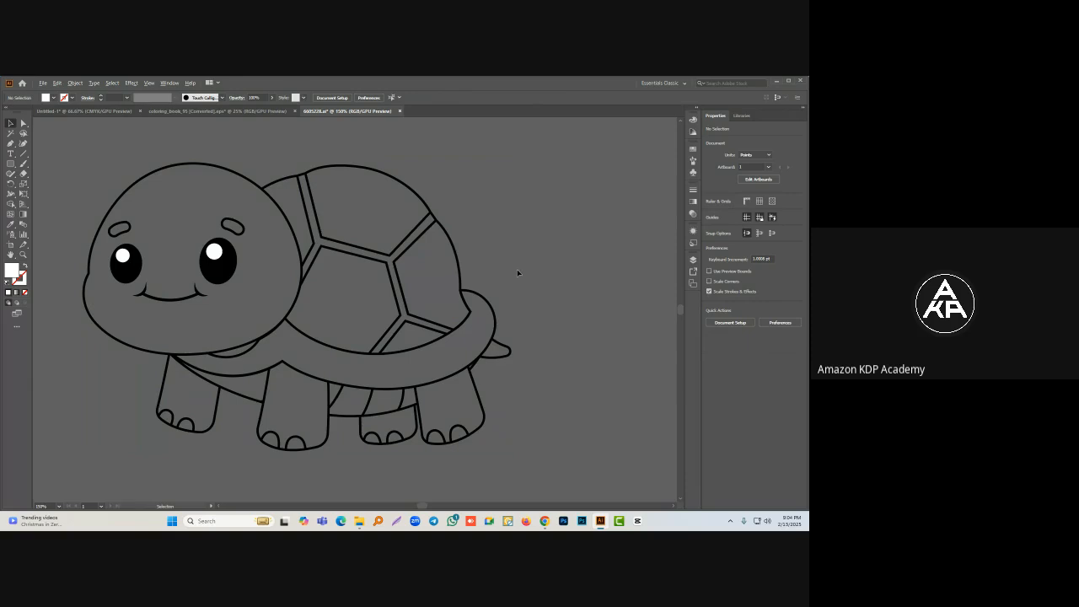
Step: Copy the black turtle onto the first artboard of the untitled document, centered on the page at about 6.91 in wide
{"action": "scroll", "coordinate": [518, 266], "scroll_direction": "down", "scroll_amount": 3}
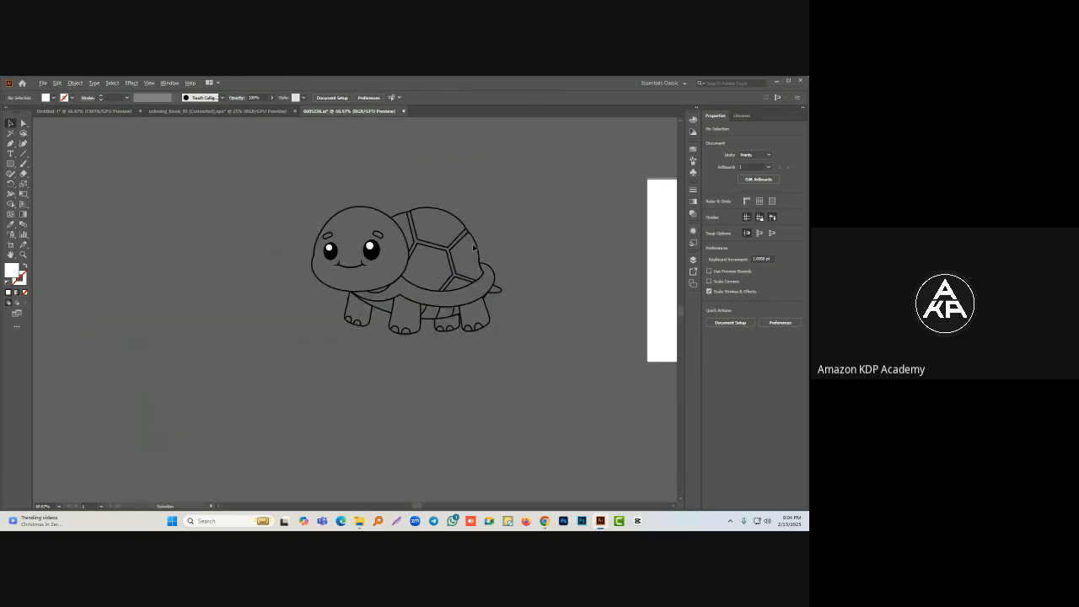
{"action": "scroll", "coordinate": [482, 233], "scroll_direction": "up", "scroll_amount": 3}
{"action": "scroll", "coordinate": [430, 249], "scroll_direction": "down", "scroll_amount": 3}
{"action": "left_click", "coordinate": [344, 263]}
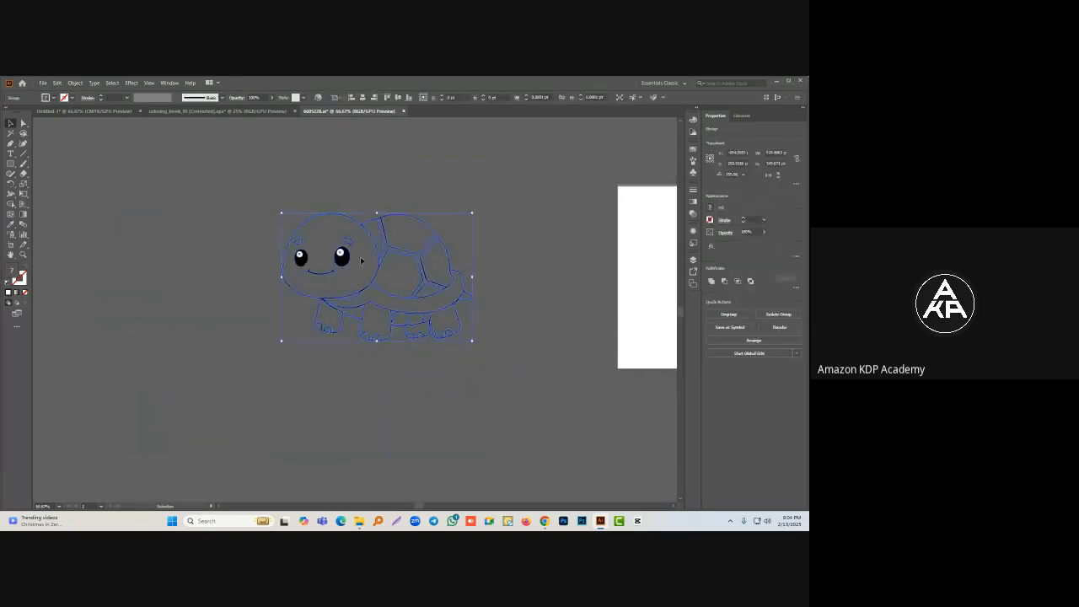
{"action": "left_click_drag", "start_coordinate": [344, 264], "coordinate": [358, 323]}
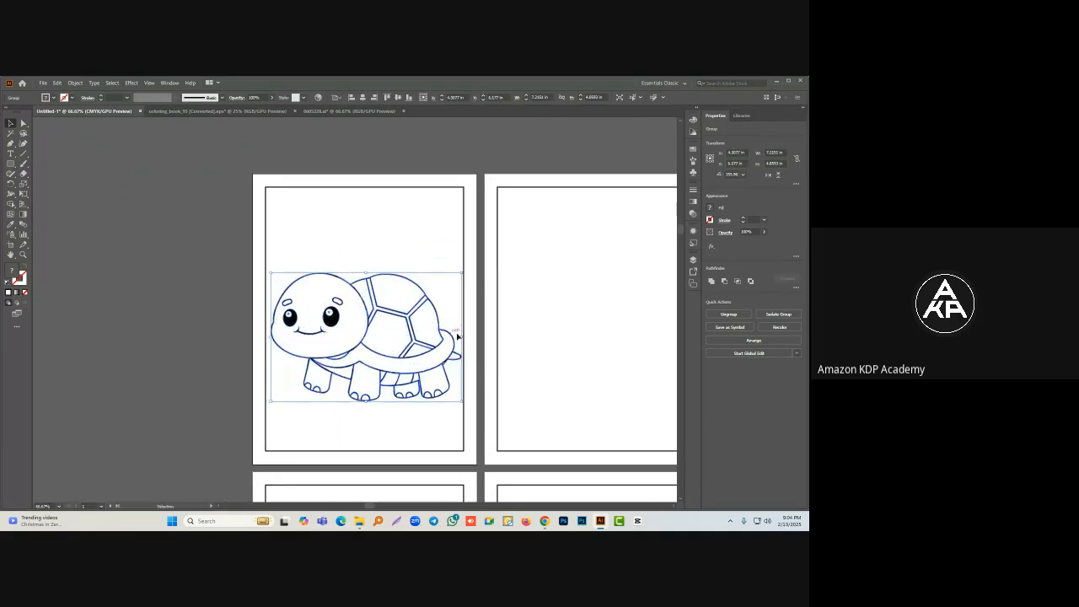
{"action": "left_click", "coordinate": [590, 330]}
{"action": "left_click", "coordinate": [333, 322]}
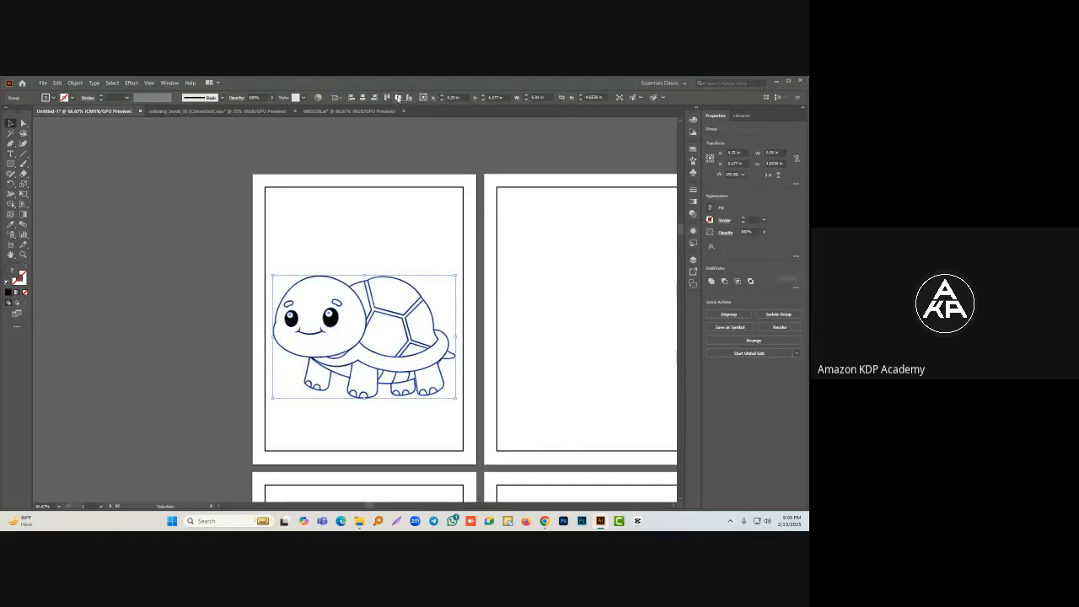
{"action": "left_click", "coordinate": [428, 222]}
Step: Examine the turtle on the bordered page, particularly the pattern lines inside its shell
{"action": "scroll", "coordinate": [411, 351], "scroll_direction": "up", "scroll_amount": 1}
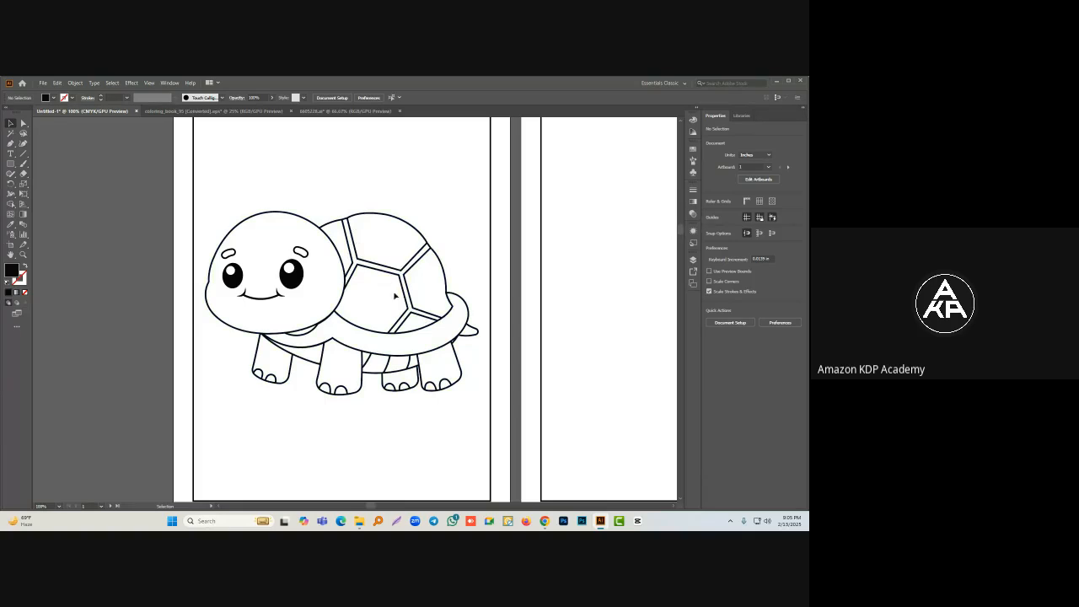
{"action": "scroll", "coordinate": [404, 267], "scroll_direction": "up", "scroll_amount": 2}
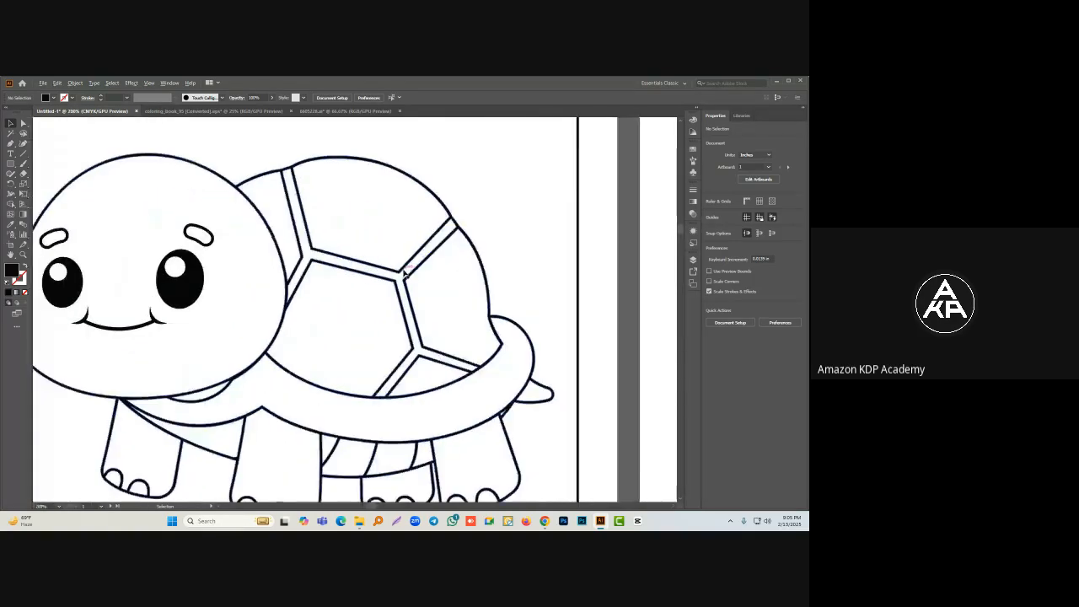
{"action": "left_click_drag", "start_coordinate": [402, 265], "coordinate": [408, 249]}
{"action": "scroll", "coordinate": [403, 260], "scroll_direction": "down", "scroll_amount": 1}
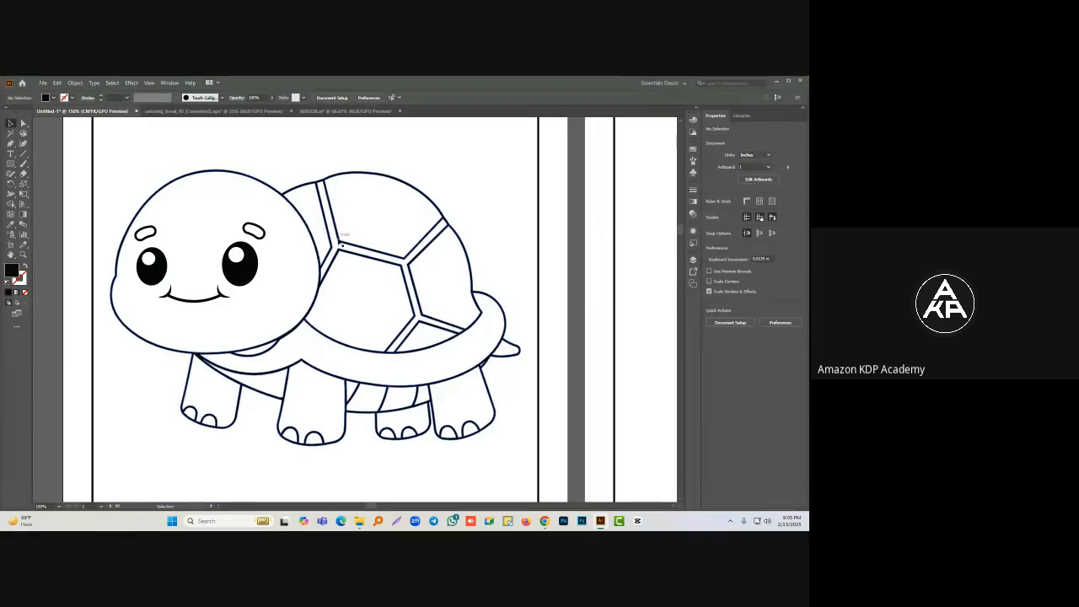
{"action": "left_click", "coordinate": [416, 246]}
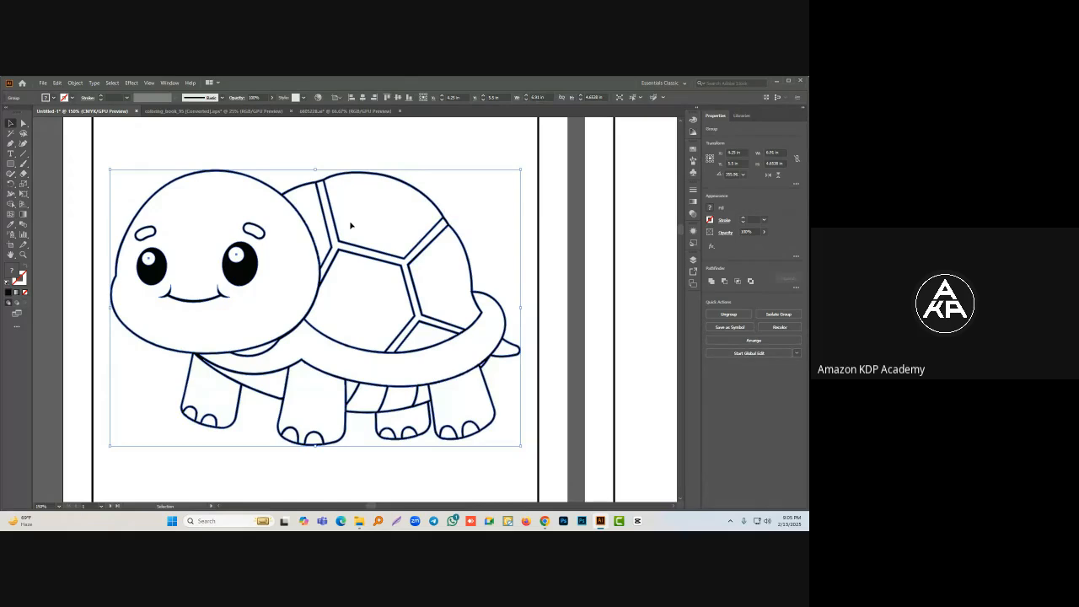
{"action": "left_click", "coordinate": [485, 213]}
{"action": "scroll", "coordinate": [477, 243], "scroll_direction": "up", "scroll_amount": 1}
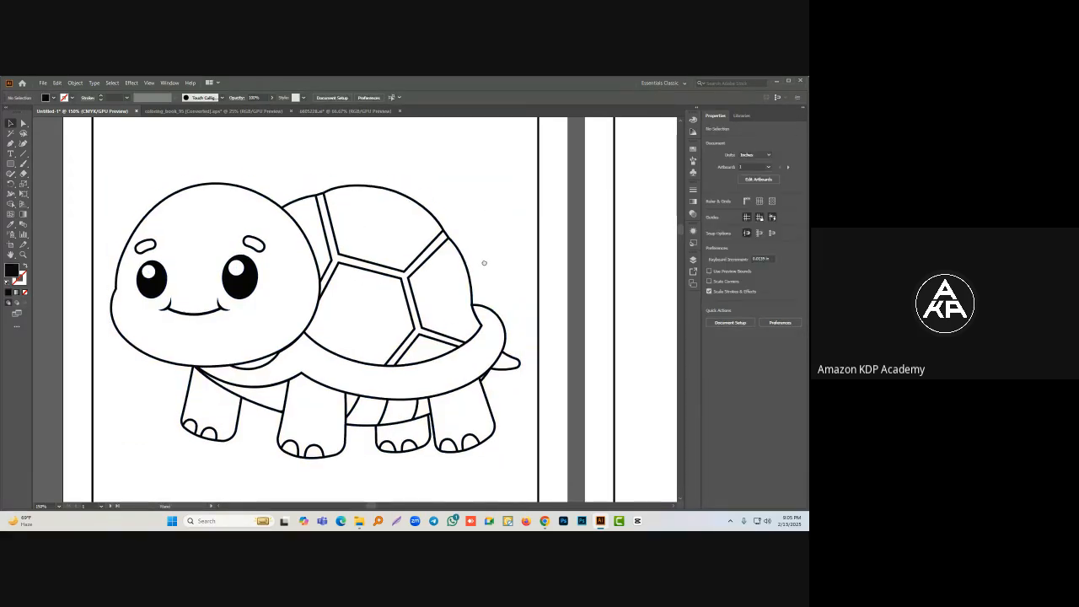
{"action": "scroll", "coordinate": [390, 233], "scroll_direction": "up", "scroll_amount": 1}
Step: Erase the double band behind the turtle's head and the central junction lines of the shell pattern with the Eraser tool
{"action": "left_click", "coordinate": [313, 229]}
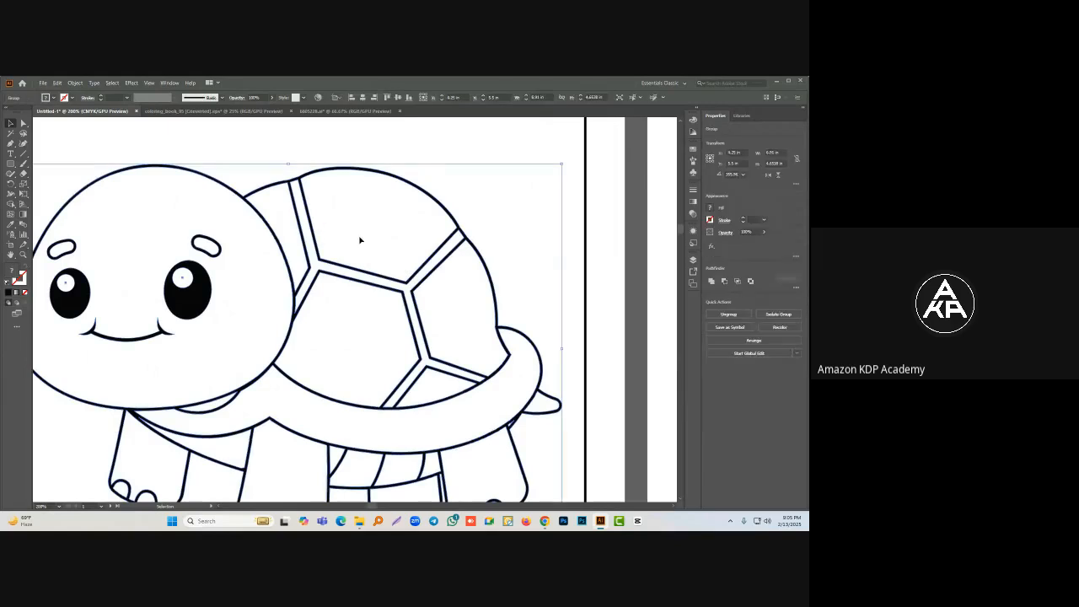
{"action": "scroll", "coordinate": [337, 233], "scroll_direction": "up", "scroll_amount": 2}
{"action": "left_click_drag", "start_coordinate": [316, 207], "coordinate": [328, 255]}
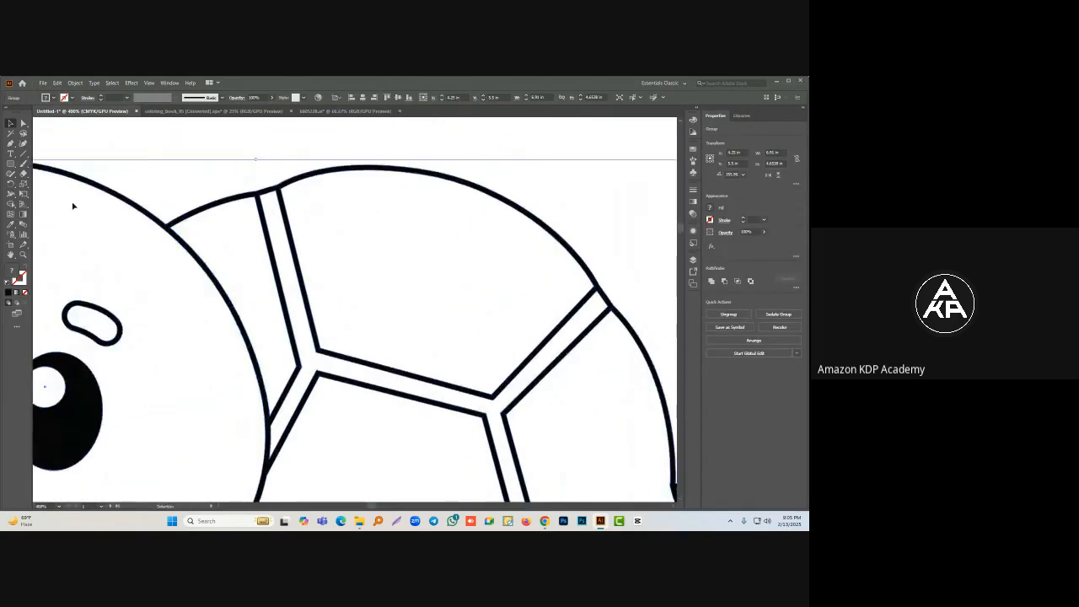
{"action": "left_click", "coordinate": [23, 175]}
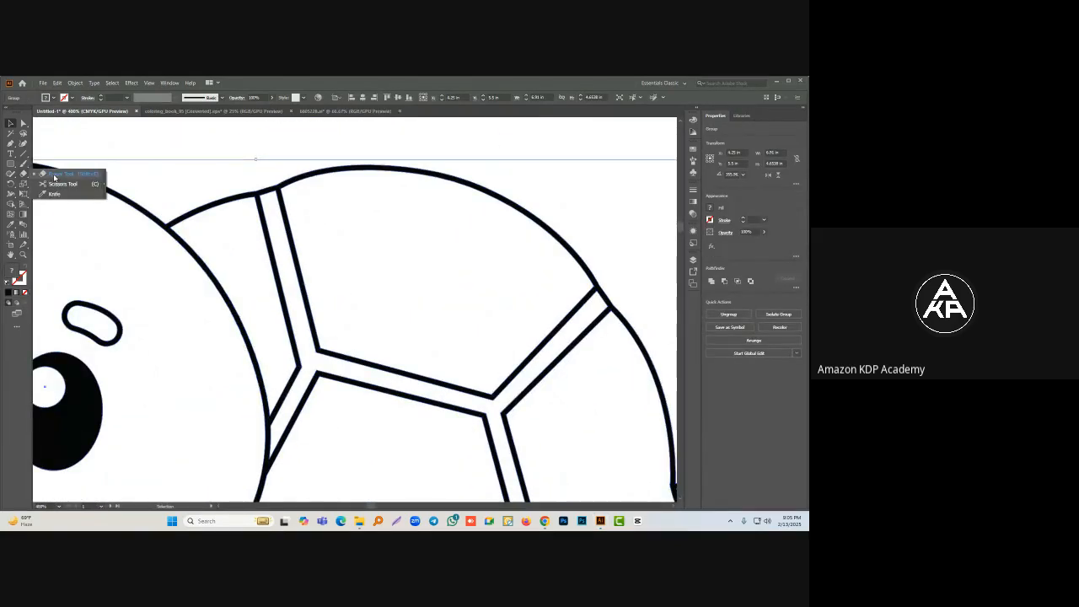
{"action": "left_click", "coordinate": [54, 178]}
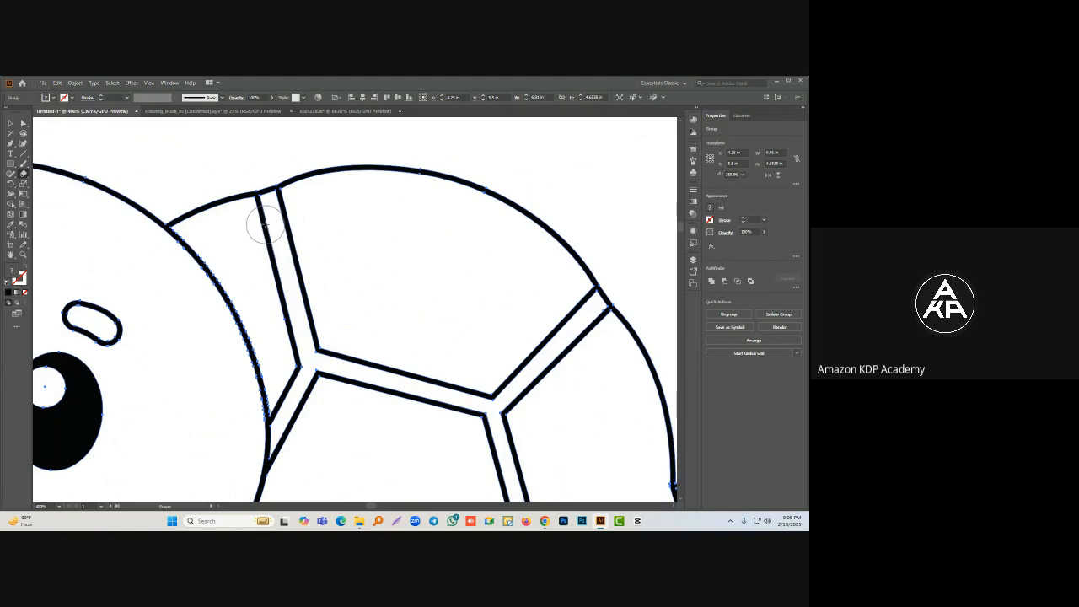
{"action": "mouse_move", "coordinate": [259, 217]}
{"action": "left_mouse_down"}
{"action": "mouse_move", "coordinate": [295, 214]}
{"action": "mouse_move", "coordinate": [283, 208]}
{"action": "mouse_move", "coordinate": [289, 236]}
{"action": "mouse_move", "coordinate": [258, 247]}
{"action": "mouse_move", "coordinate": [315, 372]}
{"action": "mouse_move", "coordinate": [284, 260]}
{"action": "mouse_move", "coordinate": [312, 333]}
{"action": "left_mouse_up"}
{"action": "mouse_move", "coordinate": [352, 367]}
{"action": "left_mouse_down"}
{"action": "mouse_move", "coordinate": [370, 376]}
{"action": "mouse_move", "coordinate": [230, 234]}
{"action": "mouse_move", "coordinate": [328, 270]}
{"action": "mouse_move", "coordinate": [361, 241]}
{"action": "mouse_move", "coordinate": [381, 242]}
{"action": "left_mouse_up"}
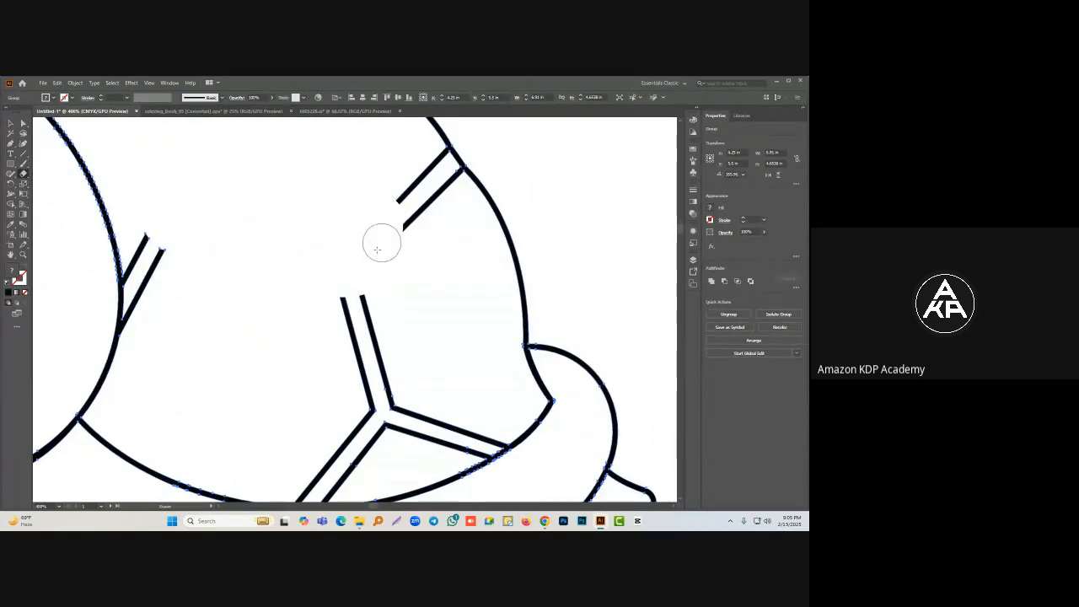
Step: Erase the lower branching bands of the shell pattern down to the shell's rim
{"action": "mouse_move", "coordinate": [344, 310]}
{"action": "left_mouse_down"}
{"action": "mouse_move", "coordinate": [371, 364]}
{"action": "mouse_move", "coordinate": [313, 155]}
{"action": "mouse_move", "coordinate": [367, 269]}
{"action": "left_mouse_up"}
{"action": "mouse_move", "coordinate": [449, 280]}
{"action": "left_mouse_down"}
{"action": "mouse_move", "coordinate": [431, 294]}
{"action": "mouse_move", "coordinate": [374, 296]}
{"action": "mouse_move", "coordinate": [393, 275]}
{"action": "mouse_move", "coordinate": [295, 279]}
{"action": "left_mouse_up"}
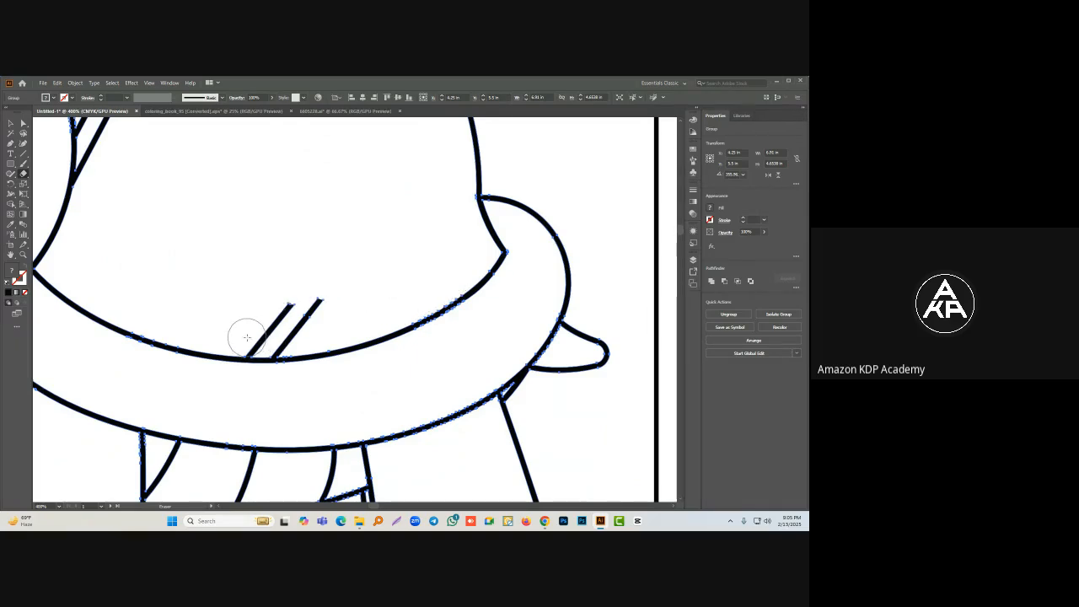
{"action": "left_click_drag", "start_coordinate": [246, 337], "coordinate": [330, 294]}
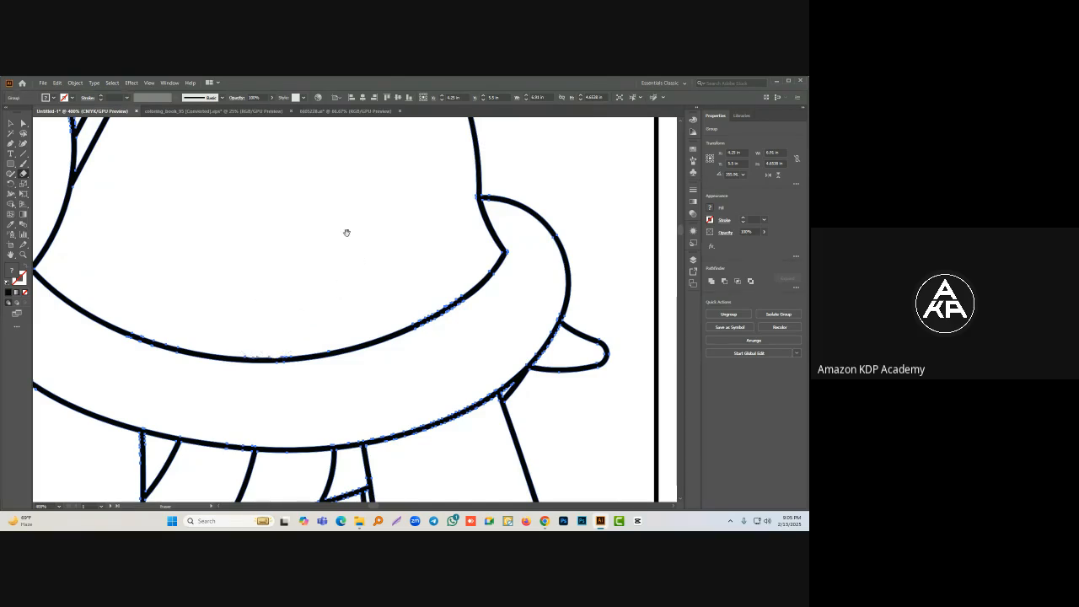
Step: Erase the remaining pattern lines beside the head and at the shell's upper rear edge, undoing unwanted eraser strokes
{"action": "mouse_move", "coordinate": [346, 232]}
{"action": "left_mouse_down"}
{"action": "mouse_move", "coordinate": [357, 270]}
{"action": "mouse_move", "coordinate": [415, 301]}
{"action": "left_mouse_up"}
{"action": "mouse_move", "coordinate": [241, 276]}
{"action": "left_mouse_down"}
{"action": "mouse_move", "coordinate": [215, 311]}
{"action": "mouse_move", "coordinate": [223, 317]}
{"action": "mouse_move", "coordinate": [216, 383]}
{"action": "mouse_move", "coordinate": [245, 330]}
{"action": "left_mouse_up"}
{"action": "key", "text": "ctrl+z"}
{"action": "key", "text": "ctrl+z"}
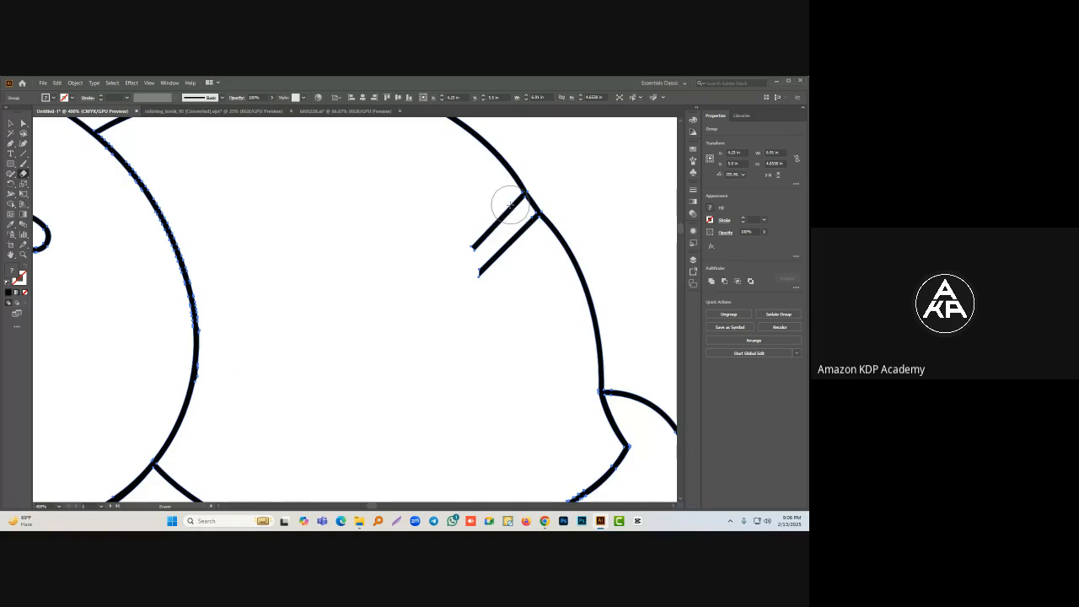
{"action": "mouse_move", "coordinate": [511, 205]}
{"action": "left_mouse_down"}
{"action": "mouse_move", "coordinate": [491, 248]}
{"action": "mouse_move", "coordinate": [522, 228]}
{"action": "mouse_move", "coordinate": [469, 276]}
{"action": "left_mouse_up"}
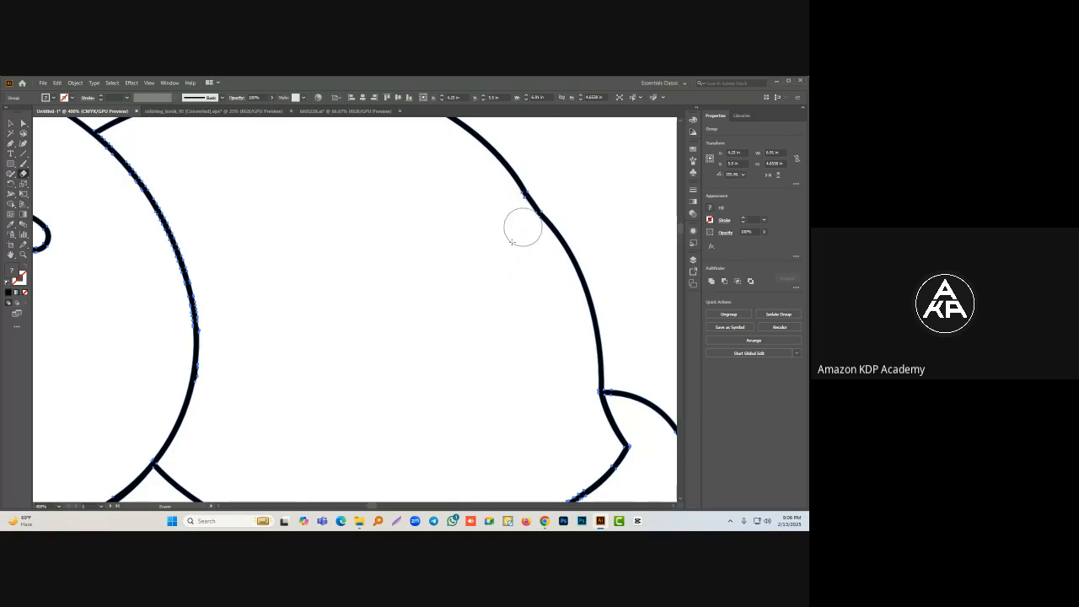
{"action": "scroll", "coordinate": [385, 301], "scroll_direction": "down", "scroll_amount": 6}
{"action": "scroll", "coordinate": [404, 317], "scroll_direction": "up", "scroll_amount": 5}
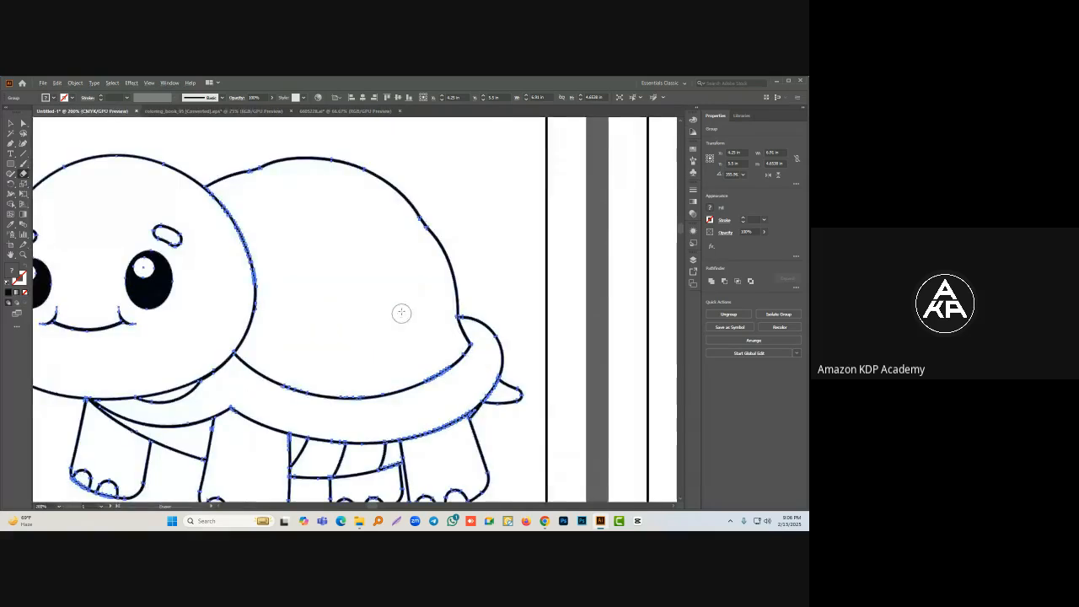
Step: Finish cleaning the shell interior with the Eraser tool and deselect the turtle
{"action": "mouse_move", "coordinate": [393, 292]}
{"action": "left_mouse_down"}
{"action": "mouse_move", "coordinate": [412, 270]}
{"action": "mouse_move", "coordinate": [390, 314]}
{"action": "left_mouse_up"}
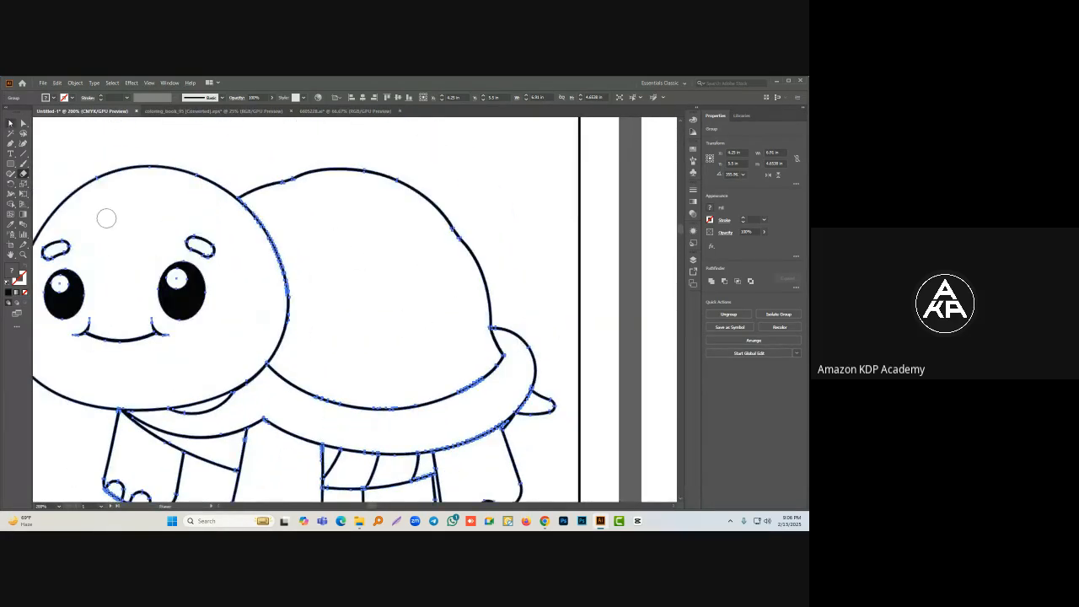
{"action": "left_click", "coordinate": [11, 123]}
{"action": "left_click", "coordinate": [210, 147]}
{"action": "scroll", "coordinate": [284, 230], "scroll_direction": "down", "scroll_amount": 2}
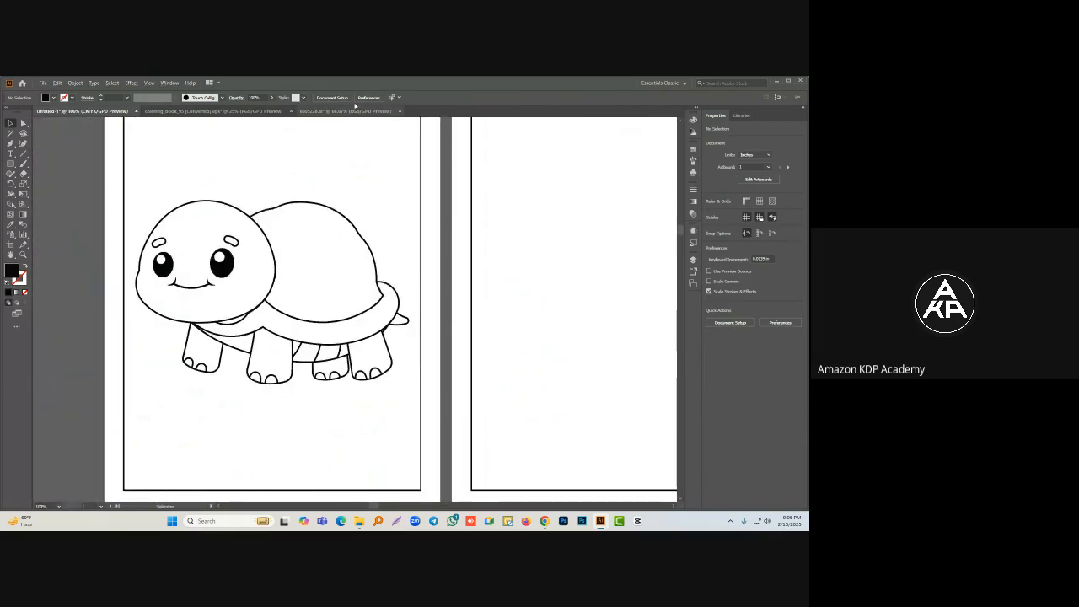
Step: Open the maze PDF from the Downloads folder in Illustrator, importing all of its pages
{"action": "left_click", "coordinate": [779, 82]}
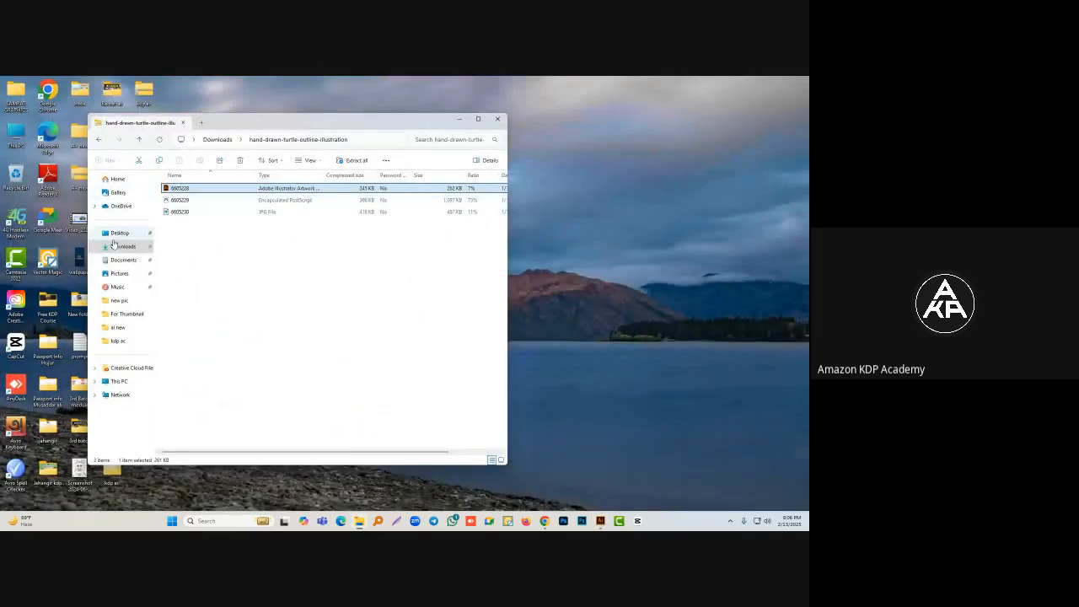
{"action": "left_click", "coordinate": [121, 248]}
{"action": "left_click_drag", "start_coordinate": [194, 222], "coordinate": [439, 110]}
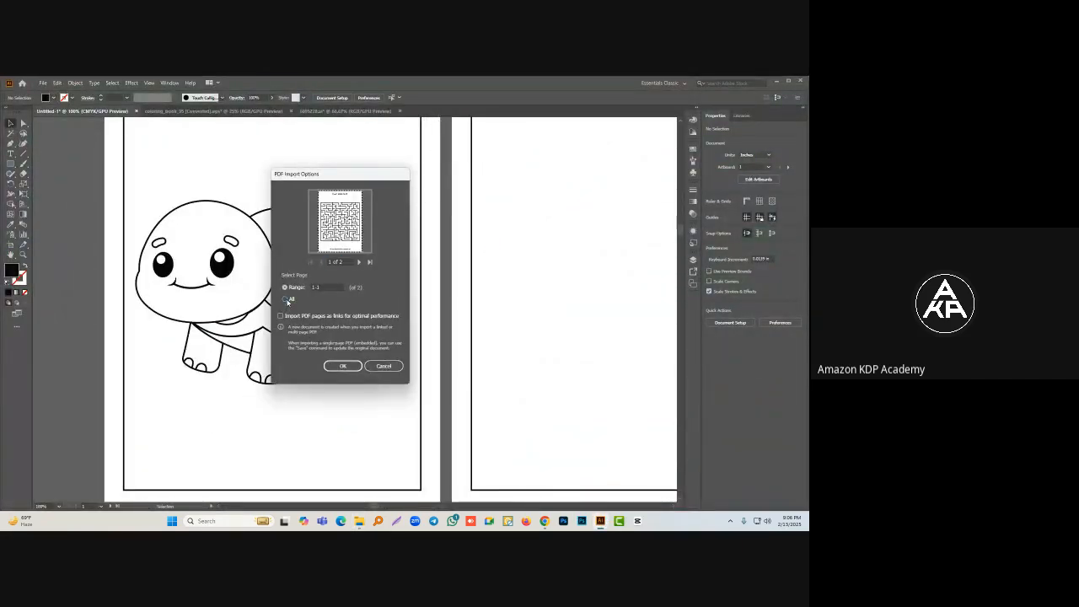
{"action": "left_click", "coordinate": [286, 300]}
{"action": "left_click", "coordinate": [342, 365]}
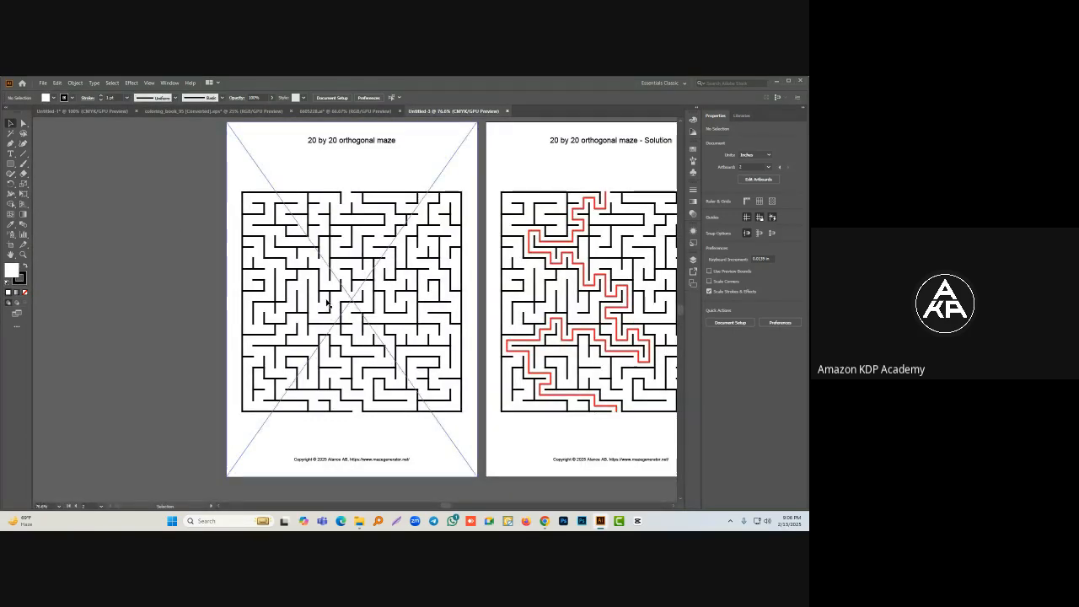
Step: Move the linked maze page and the linked solution page off their artboards onto the empty canvas
{"action": "scroll", "coordinate": [328, 302], "scroll_direction": "down", "scroll_amount": 2}
{"action": "left_click_drag", "start_coordinate": [420, 253], "coordinate": [349, 267]}
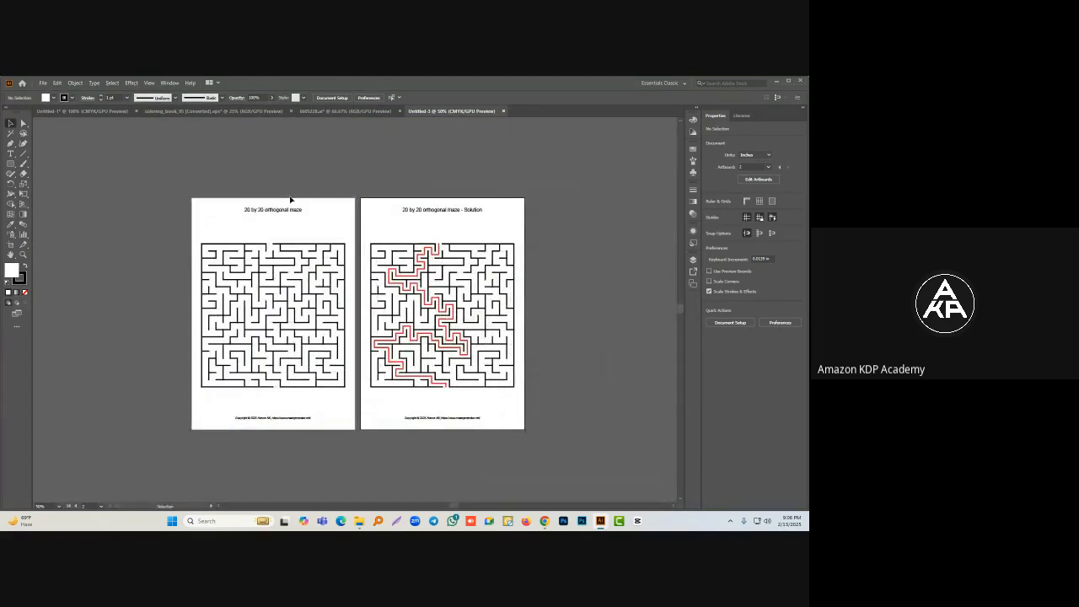
{"action": "left_click", "coordinate": [274, 228]}
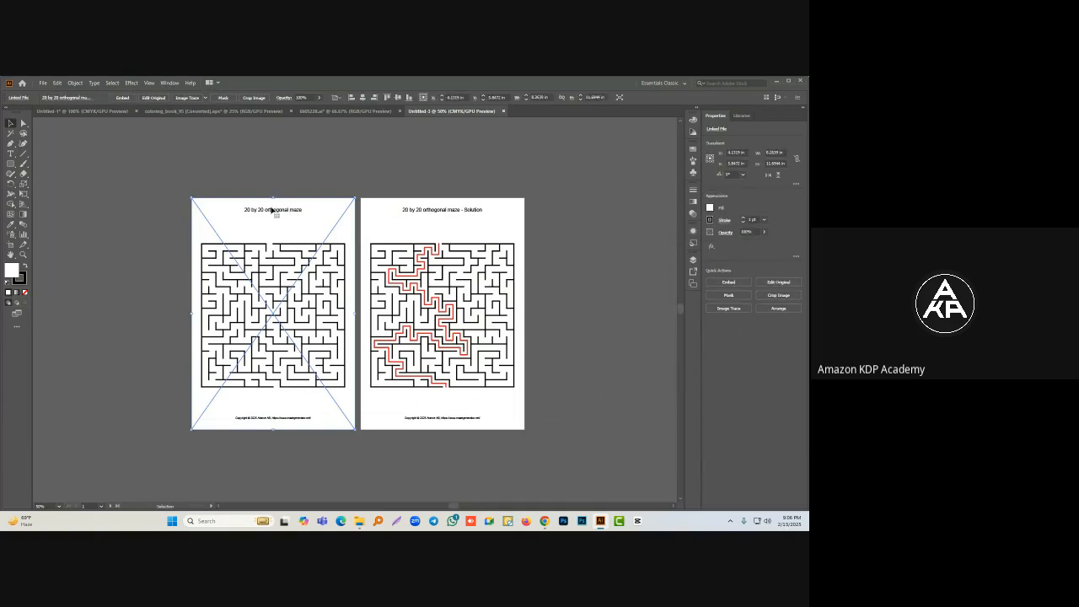
{"action": "left_click_drag", "start_coordinate": [291, 212], "coordinate": [159, 212]}
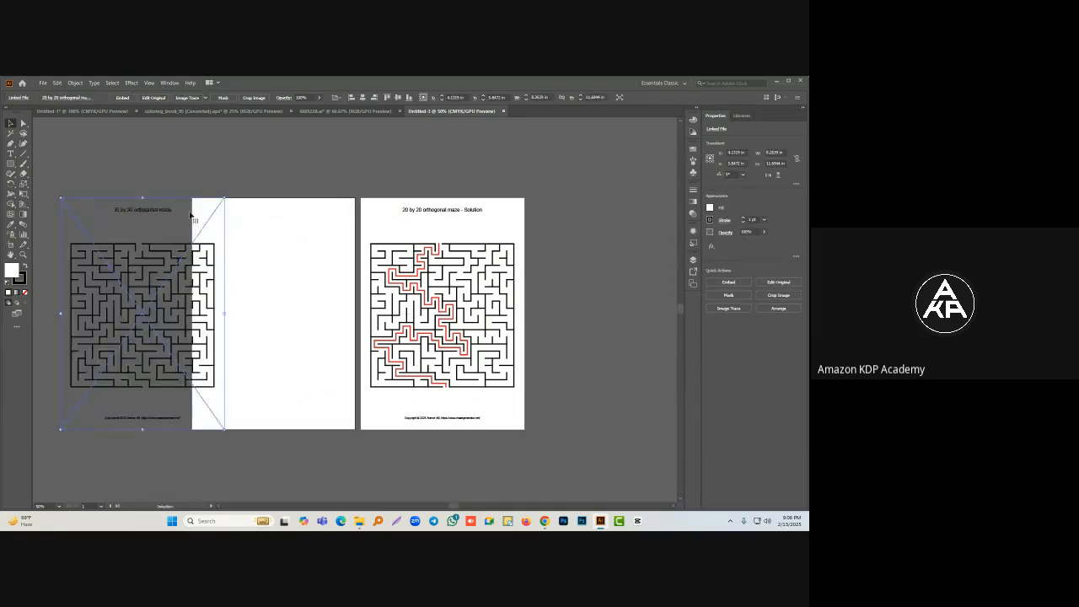
{"action": "left_click", "coordinate": [444, 212]}
{"action": "left_click_drag", "start_coordinate": [506, 254], "coordinate": [342, 239]}
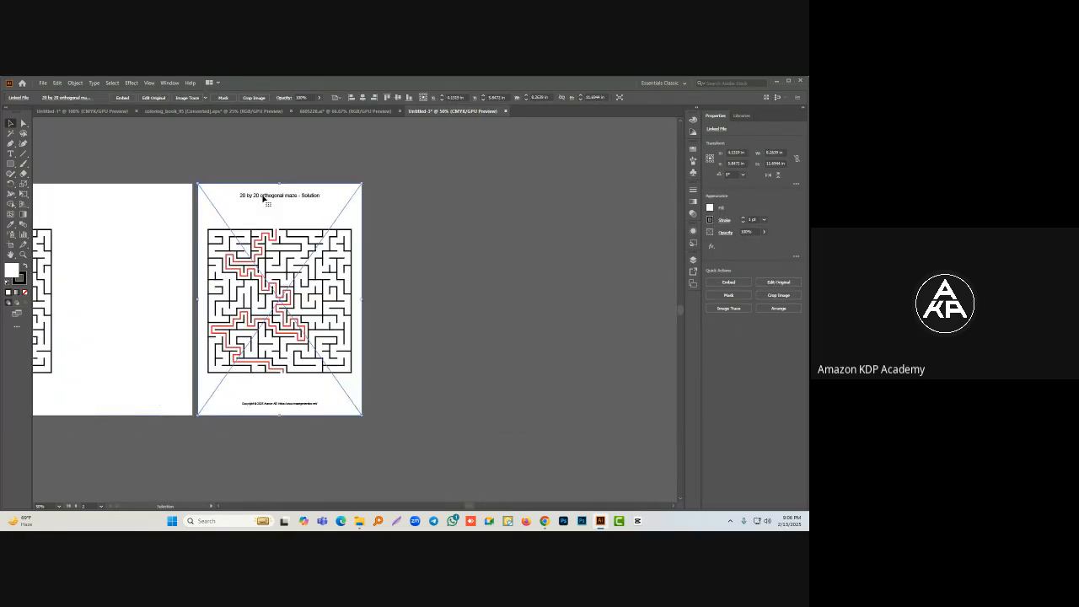
{"action": "mouse_move", "coordinate": [265, 199]}
{"action": "left_mouse_down"}
{"action": "mouse_move", "coordinate": [480, 197]}
{"action": "mouse_move", "coordinate": [283, 205]}
{"action": "left_mouse_up"}
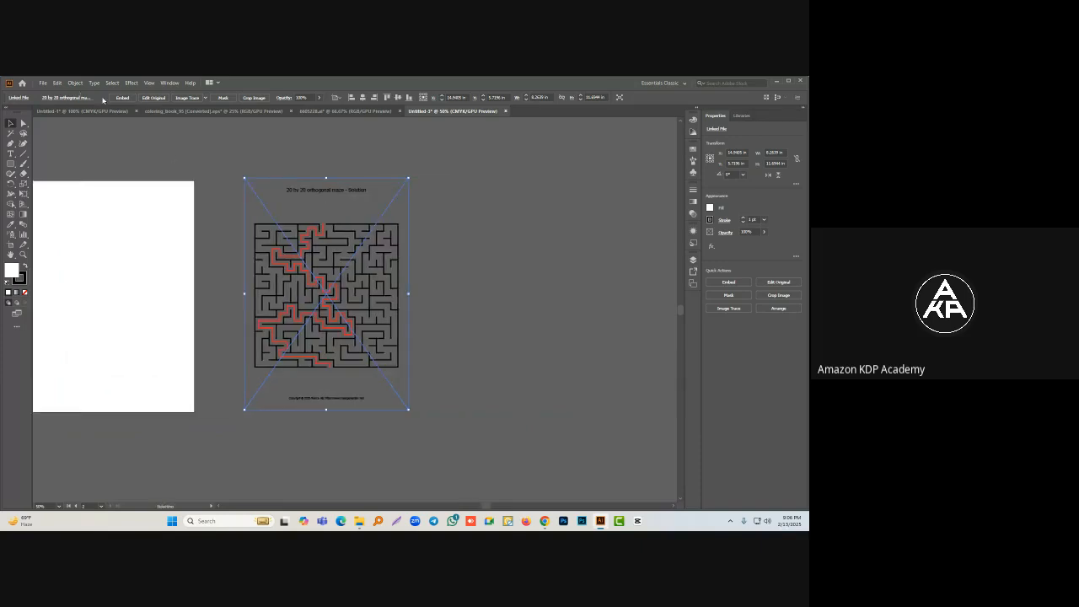
Step: Embed the linked solution page and break it apart by ungrouping it and releasing its clipping mask
{"action": "left_click", "coordinate": [129, 97]}
{"action": "right_click", "coordinate": [311, 181]}
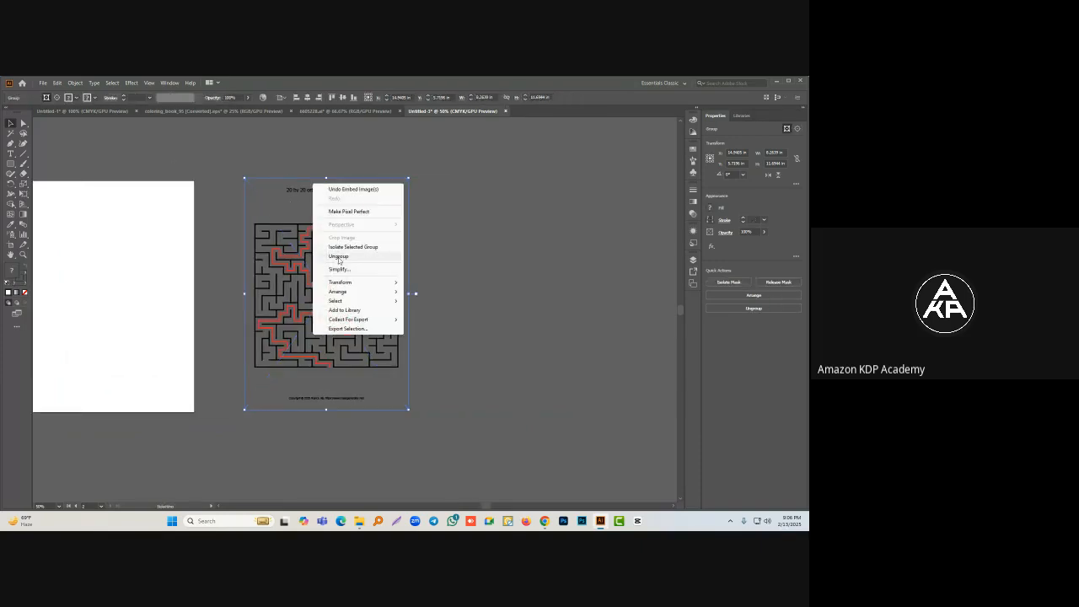
{"action": "left_click", "coordinate": [372, 258]}
{"action": "left_click", "coordinate": [306, 165]}
{"action": "right_click", "coordinate": [323, 190]}
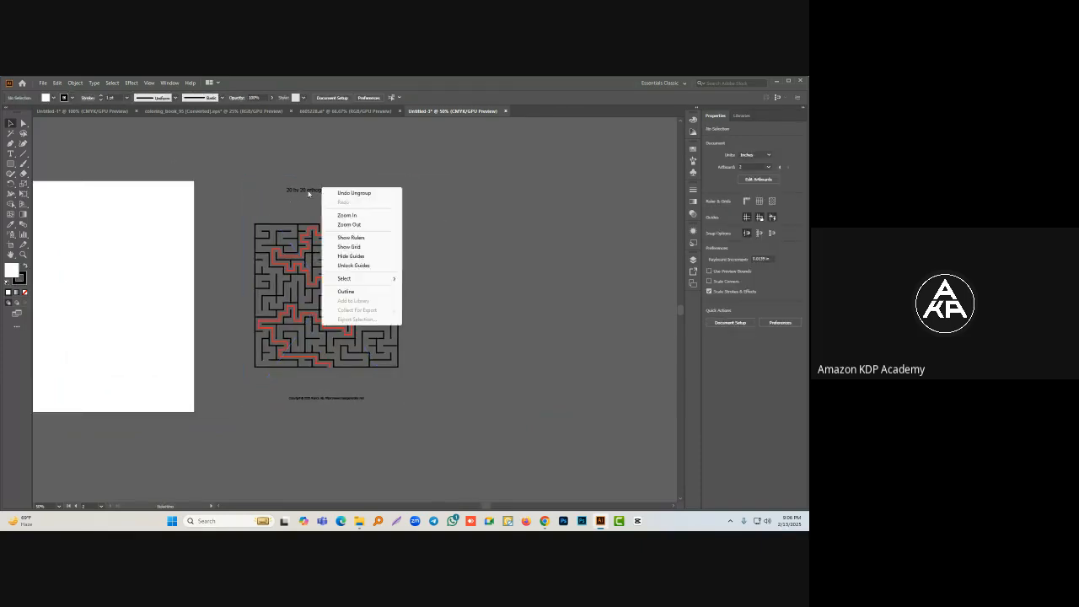
{"action": "right_click", "coordinate": [308, 191]}
{"action": "left_click", "coordinate": [365, 264]}
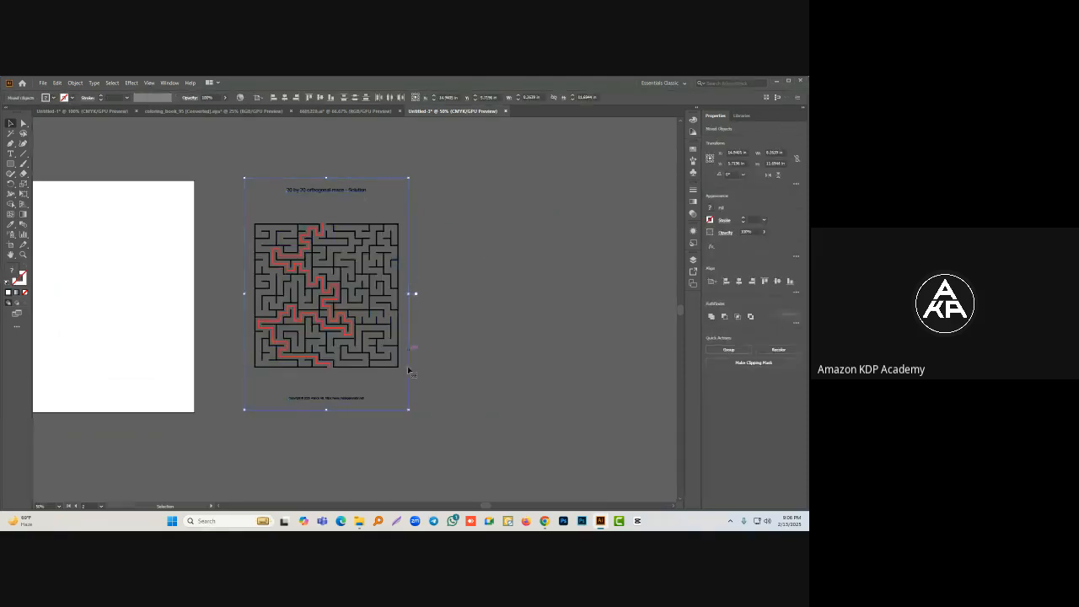
Step: Delete the title and copyright line around the solution maze, keeping only the maze and its red path
{"action": "left_click", "coordinate": [398, 417]}
{"action": "left_click", "coordinate": [287, 397]}
{"action": "key", "text": "Delete"}
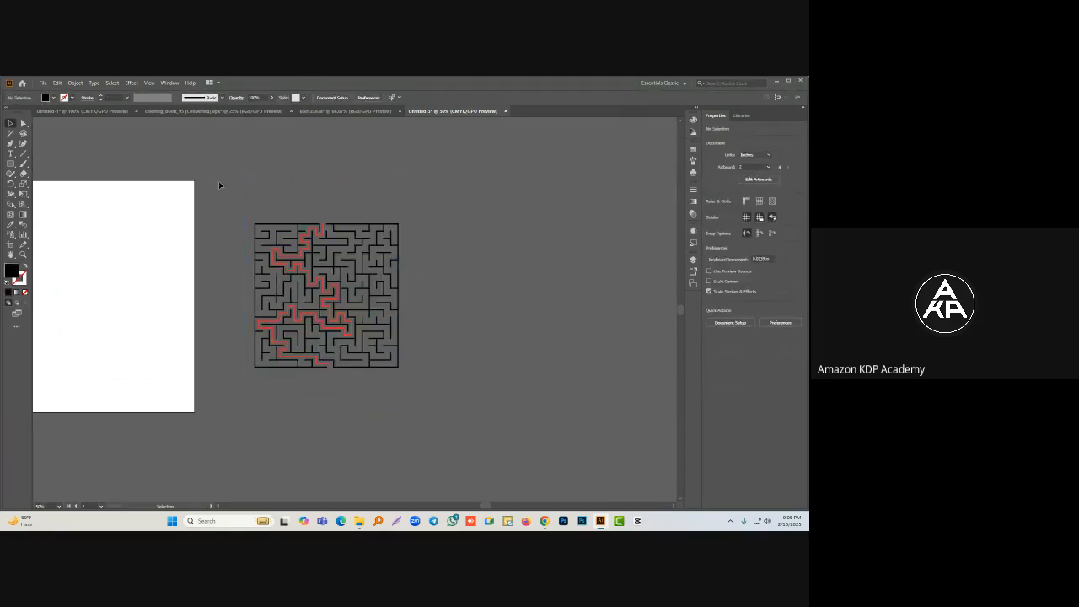
Step: Transfer the maze with its red solution path into the turtle document and group them
{"action": "left_click", "coordinate": [372, 272]}
{"action": "left_click_drag", "start_coordinate": [372, 271], "coordinate": [584, 296]}
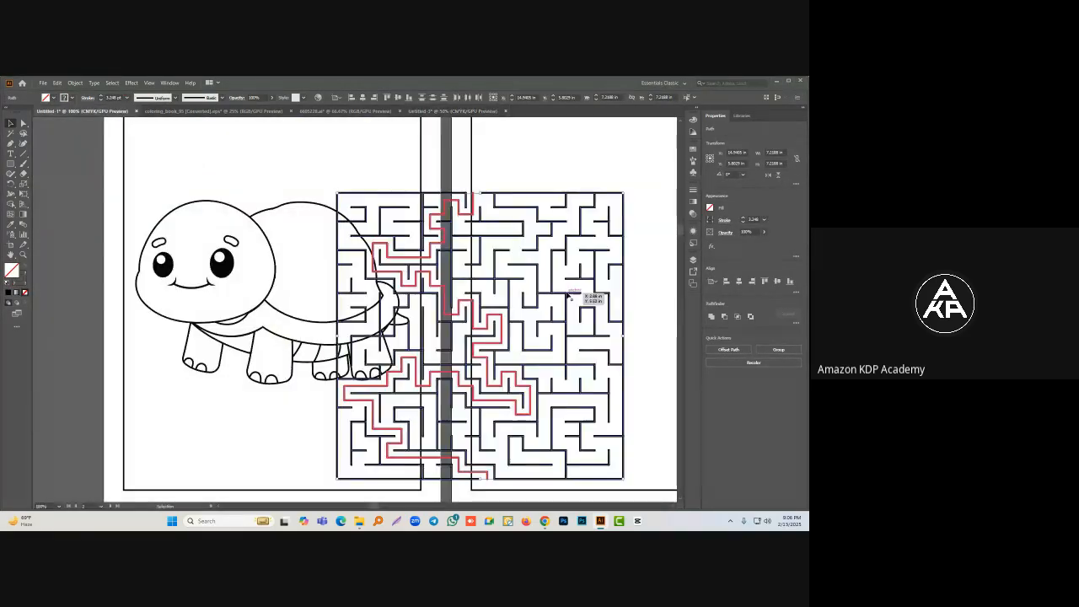
{"action": "key", "text": "ctrl+g"}
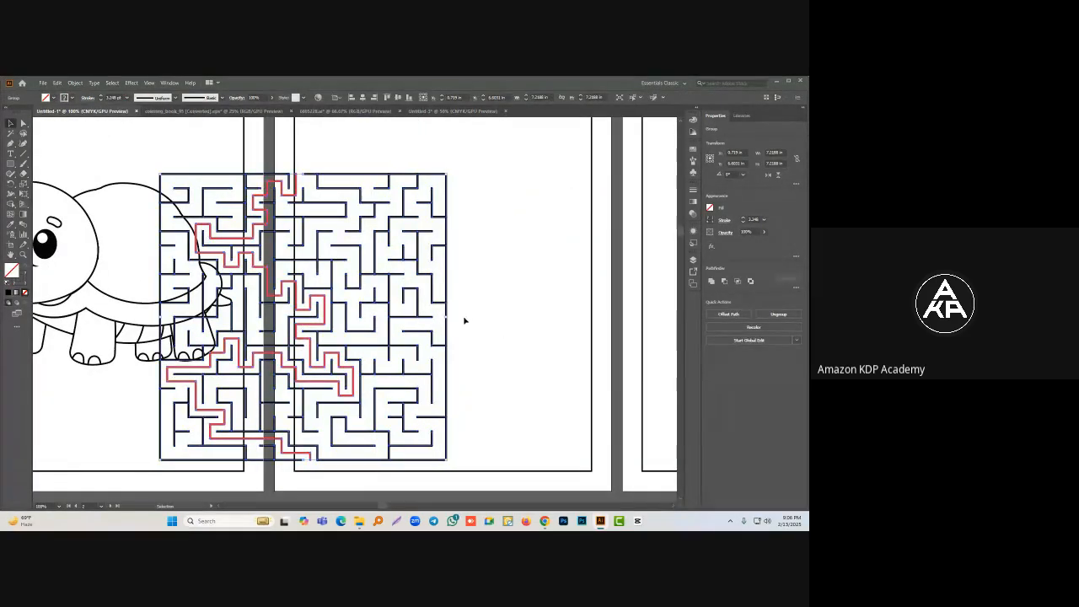
Step: Scale the maze group down to about 3.11 in square and place it on the second bordered page
{"action": "left_click_drag", "start_coordinate": [449, 317], "coordinate": [487, 240]}
{"action": "left_click", "coordinate": [433, 324]}
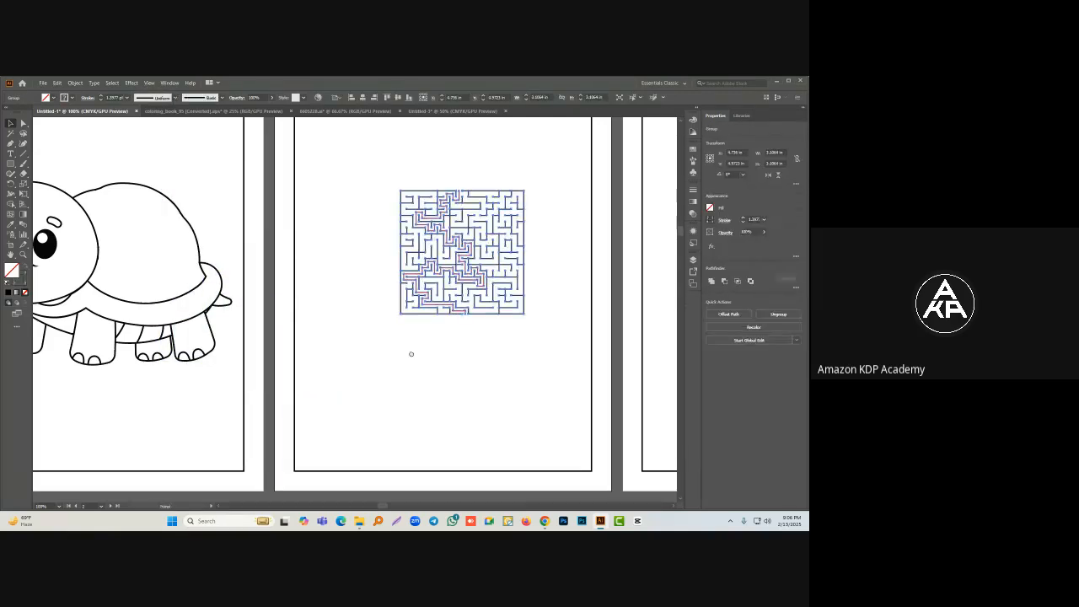
{"action": "left_click_drag", "start_coordinate": [410, 354], "coordinate": [524, 409]}
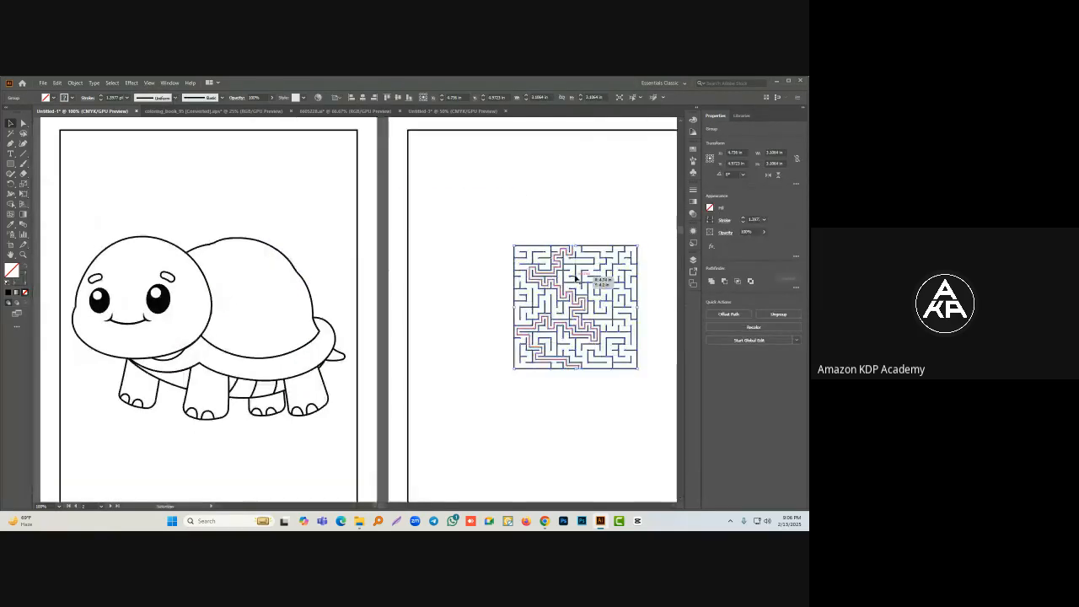
Step: Place a copy of the turtle on the second page below the maze
{"action": "left_click", "coordinate": [165, 311]}
{"action": "left_click_drag", "start_coordinate": [165, 311], "coordinate": [556, 455]}
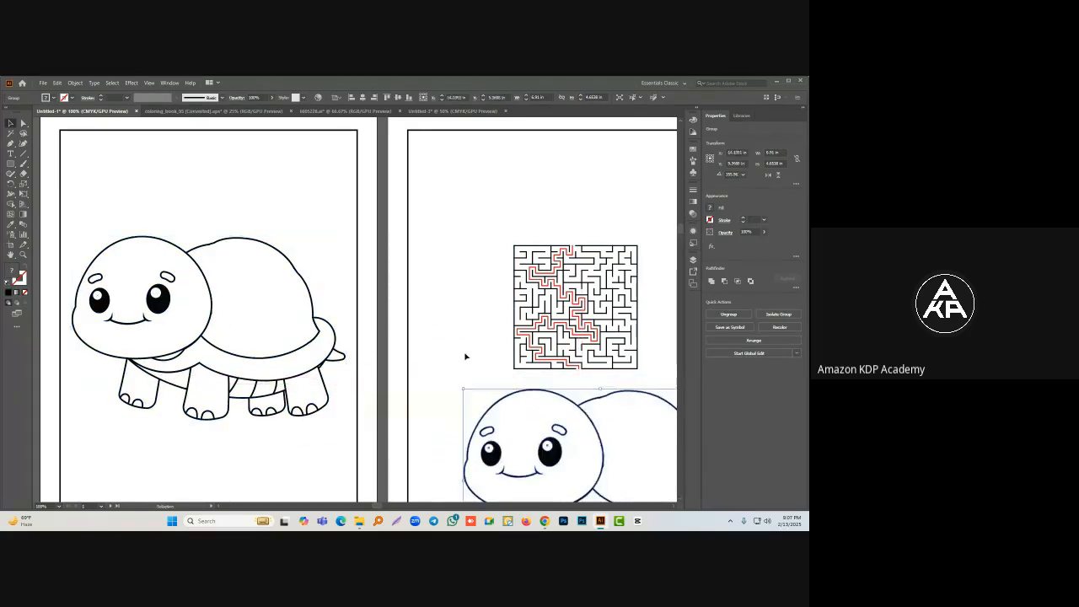
{"action": "left_click", "coordinate": [469, 357]}
Step: Move the maze group over the shell of the turtle on the first page
{"action": "left_click_drag", "start_coordinate": [577, 302], "coordinate": [253, 286]}
{"action": "left_click", "coordinate": [276, 319]}
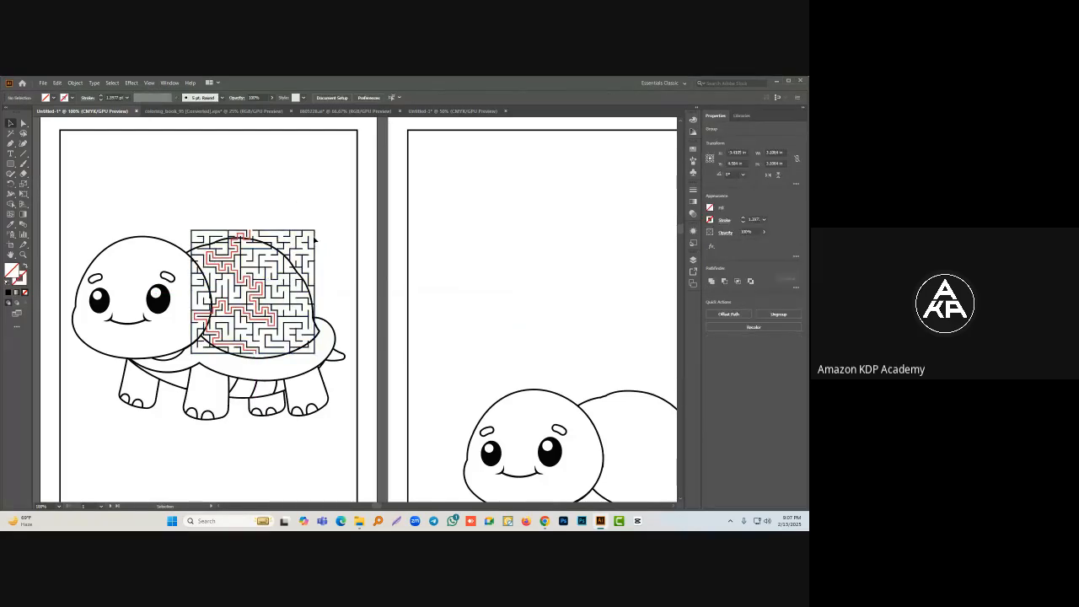
{"action": "scroll", "coordinate": [276, 319], "scroll_direction": "up", "scroll_amount": 2}
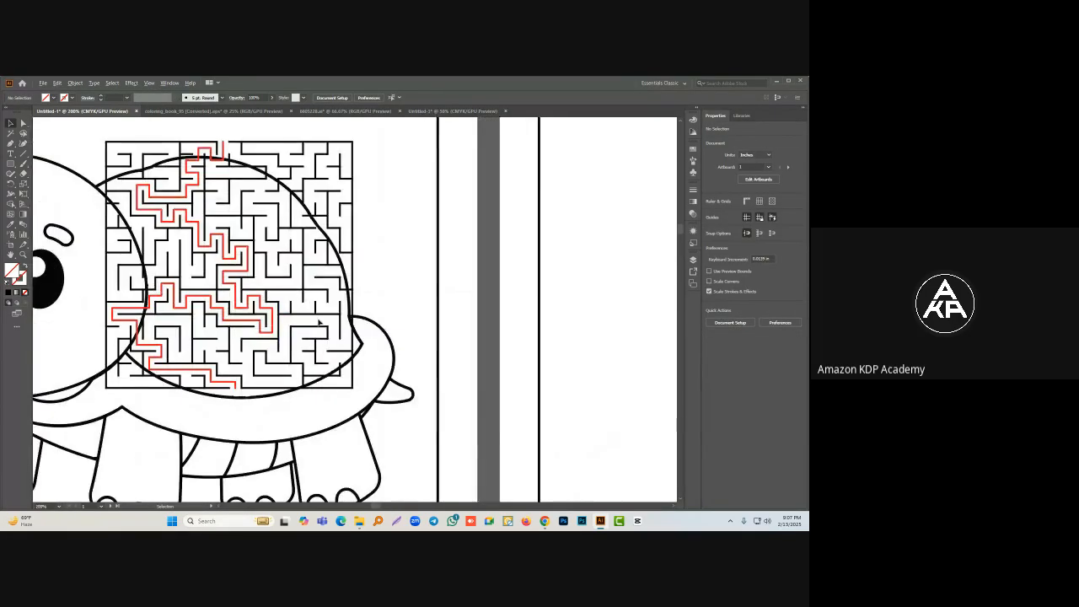
{"action": "left_click", "coordinate": [353, 178]}
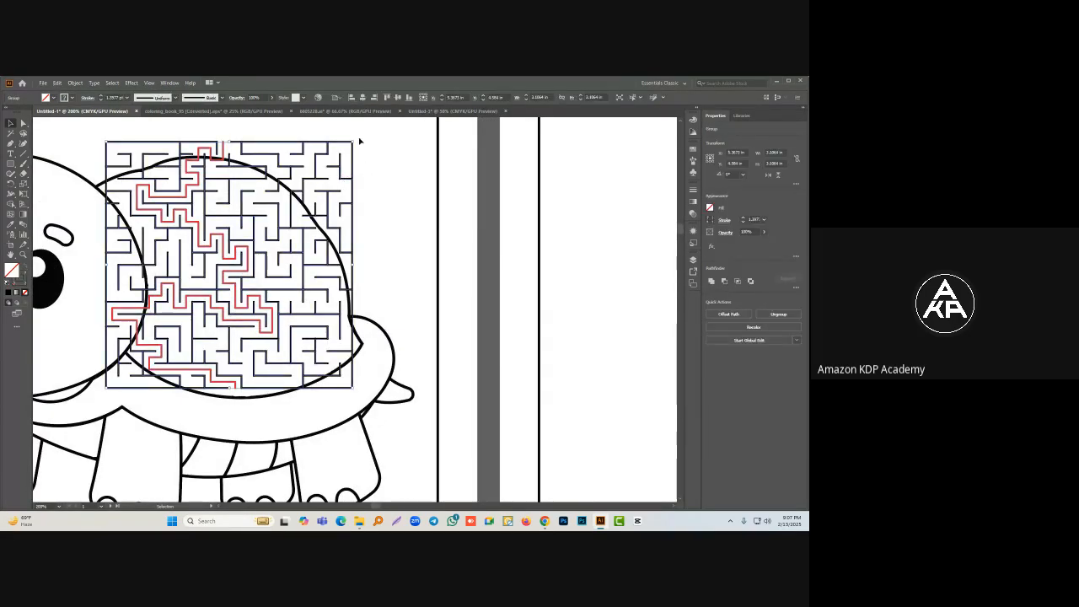
{"action": "left_click", "coordinate": [403, 181]}
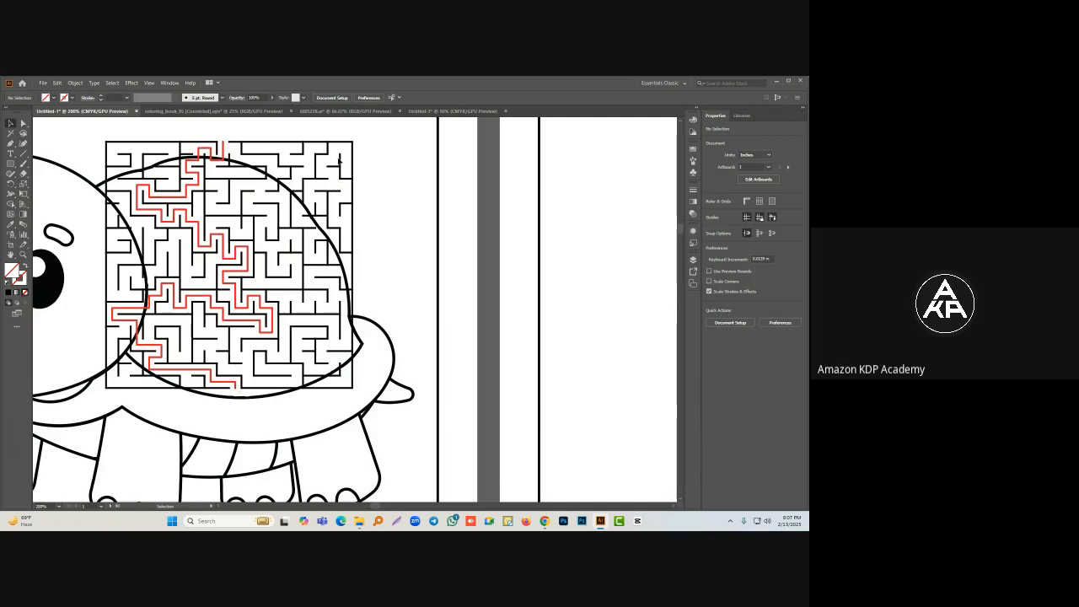
Step: Rotate the maze group over the shell to an angle of about 230 degrees
{"action": "left_click", "coordinate": [334, 188]}
{"action": "left_click_drag", "start_coordinate": [358, 142], "coordinate": [404, 268]}
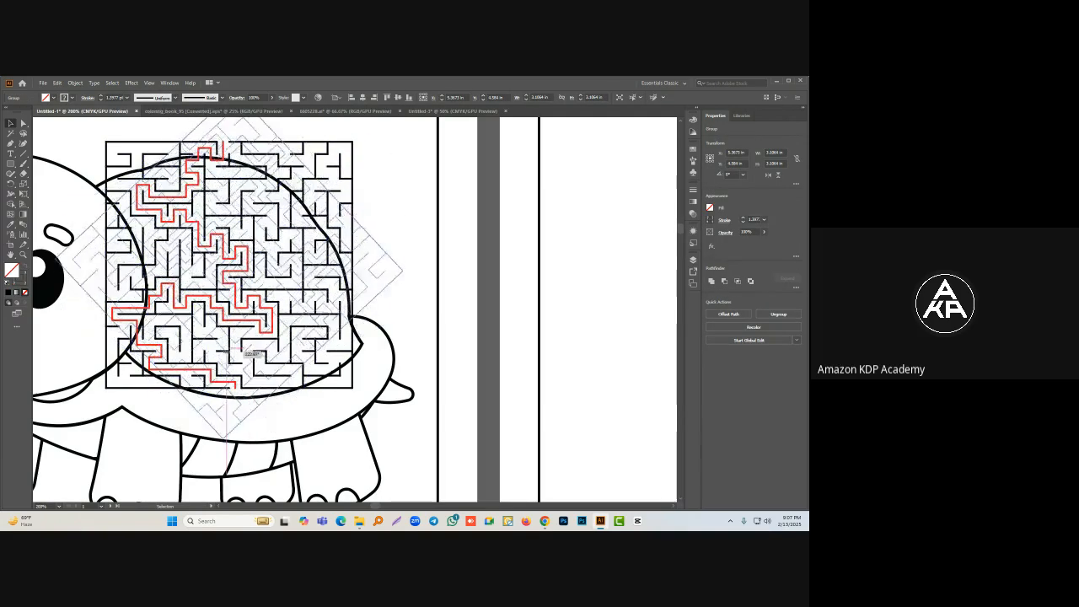
{"action": "left_click", "coordinate": [406, 188]}
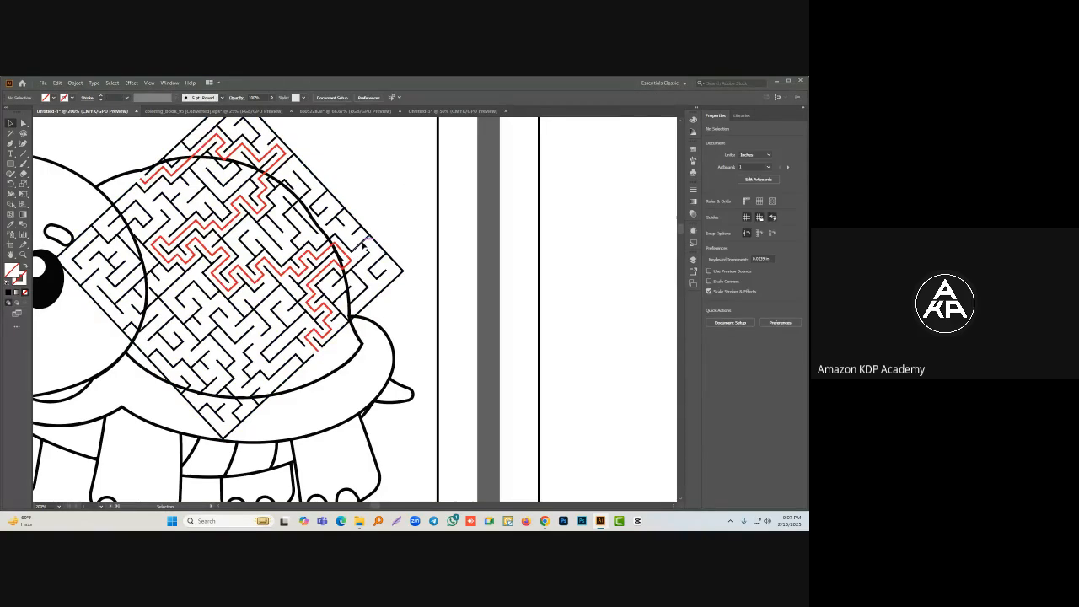
{"action": "left_click", "coordinate": [291, 264]}
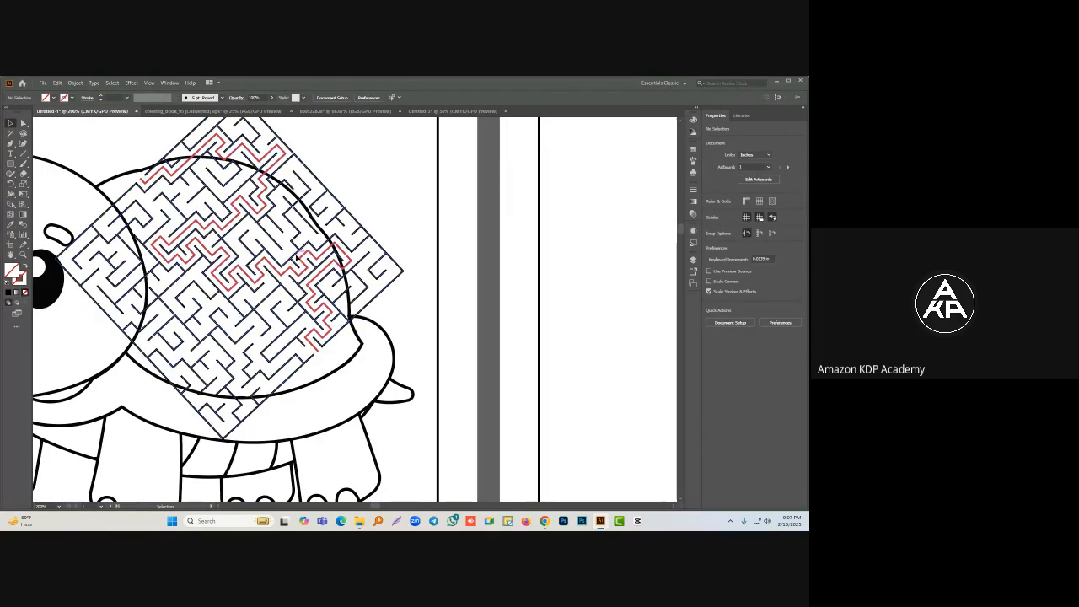
{"action": "left_click_drag", "start_coordinate": [407, 273], "coordinate": [414, 254]}
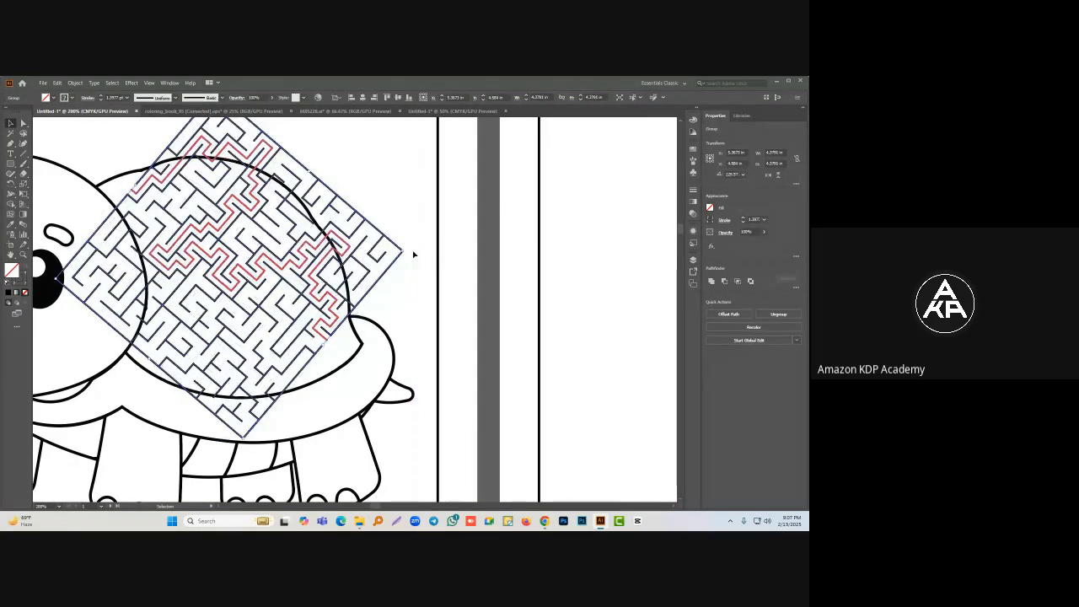
{"action": "left_click", "coordinate": [391, 297]}
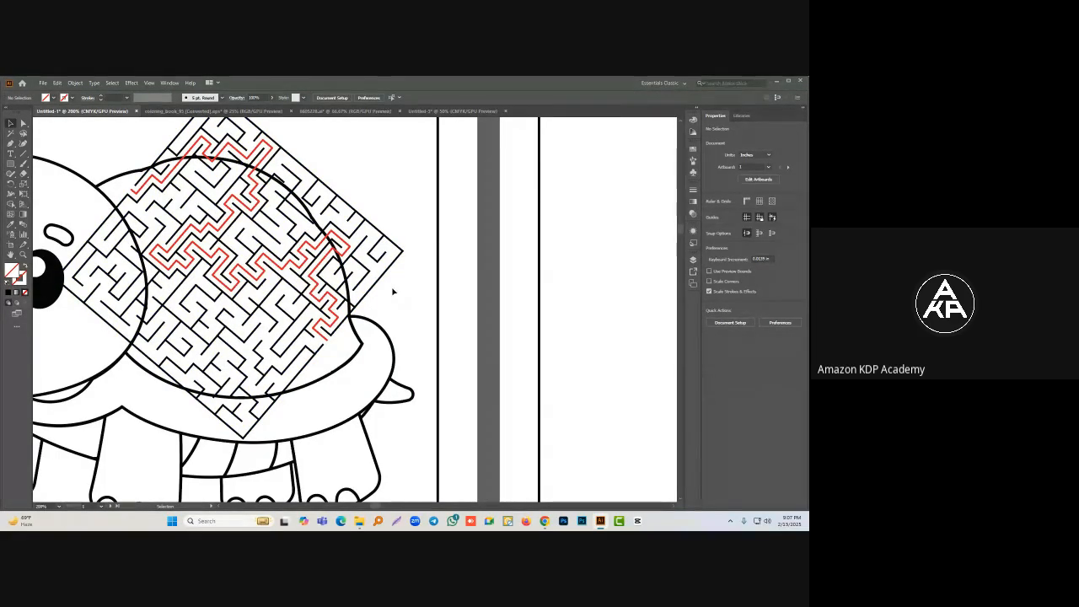
Step: Enlarge the rotated maze to about 5.25 in wide and reposition it so it covers the whole shell
{"action": "left_click", "coordinate": [346, 318]}
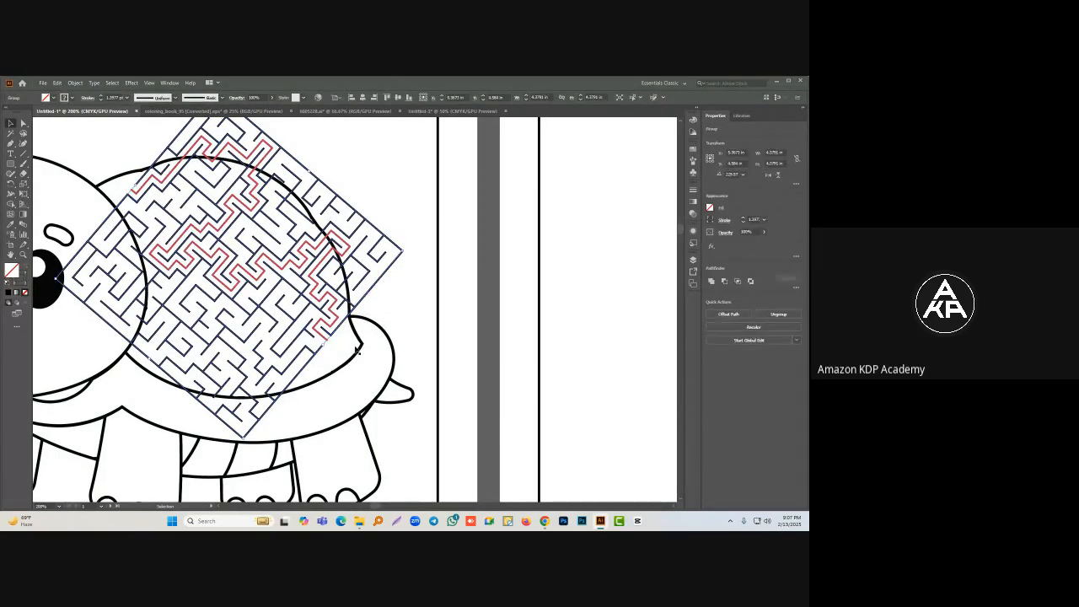
{"action": "left_click_drag", "start_coordinate": [322, 343], "coordinate": [351, 363]}
{"action": "left_click_drag", "start_coordinate": [370, 259], "coordinate": [361, 243]}
{"action": "left_click_drag", "start_coordinate": [366, 352], "coordinate": [357, 357]}
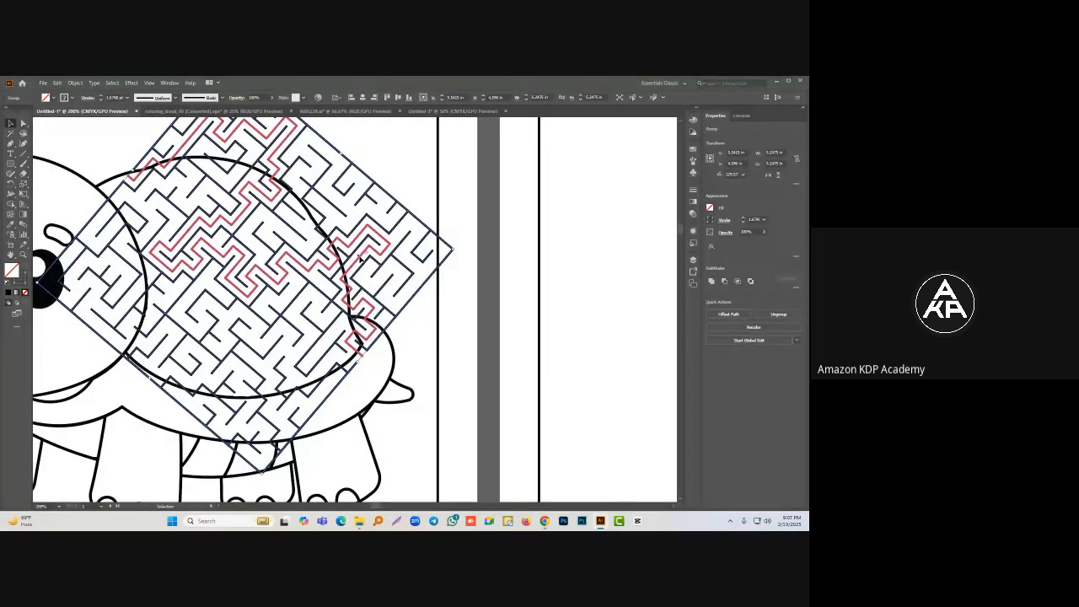
Step: Nudge the maze in small increments to line up the red path's lower end with the shell outline near the tail
{"action": "key", "text": "Right"}
{"action": "key", "text": "Right"}
{"action": "key", "text": "Right"}
{"action": "key", "text": "Right"}
{"action": "key", "text": "Right"}
{"action": "key", "text": "Right"}
{"action": "key", "text": "Right"}
{"action": "key", "text": "Down"}
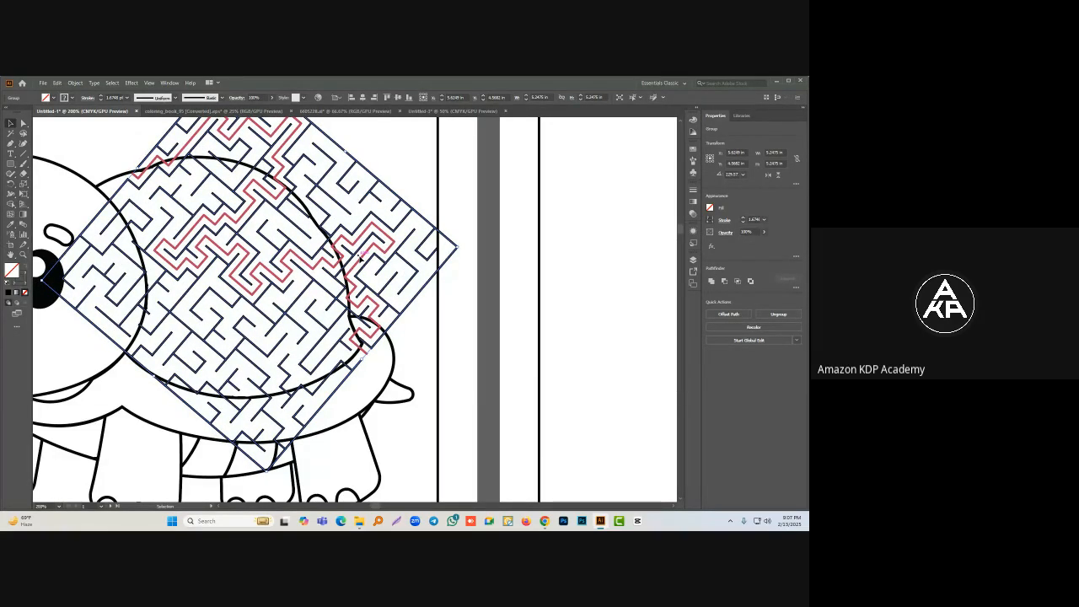
{"action": "key", "text": "Right"}
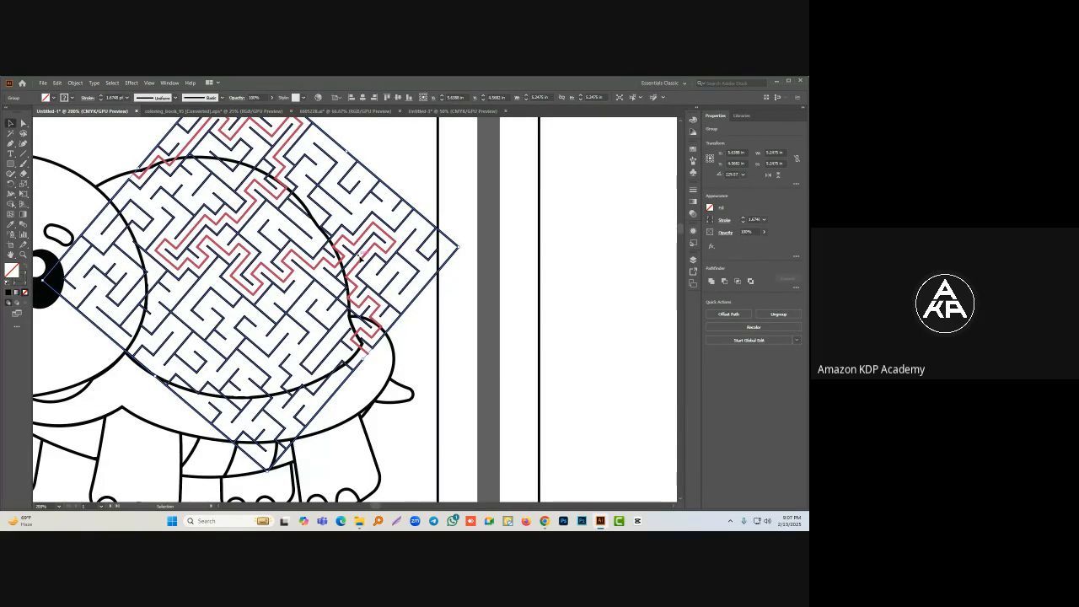
{"action": "key", "text": "Up"}
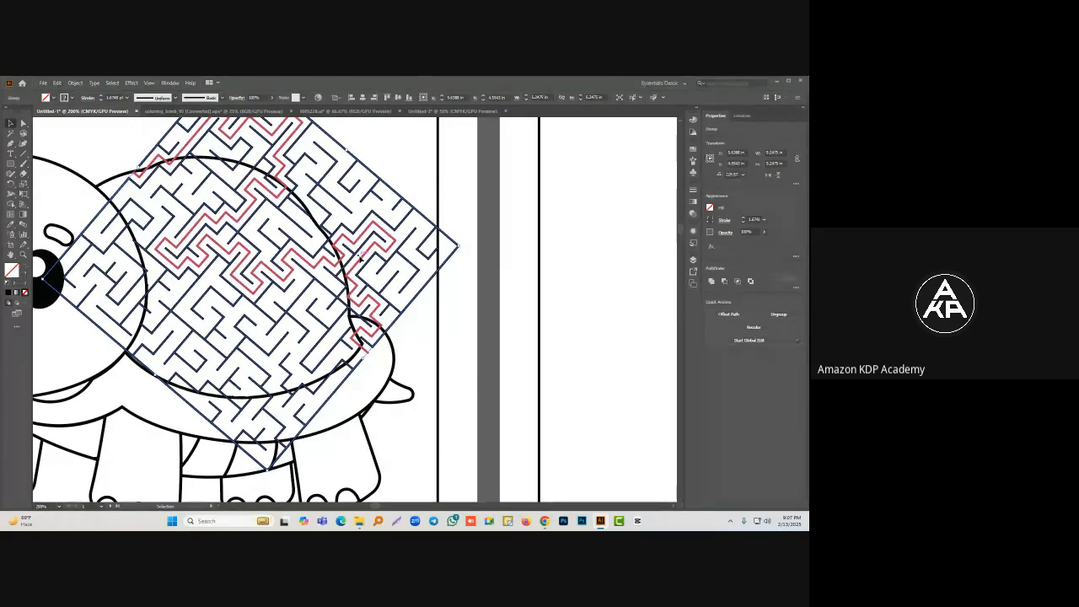
{"action": "key", "text": "Left"}
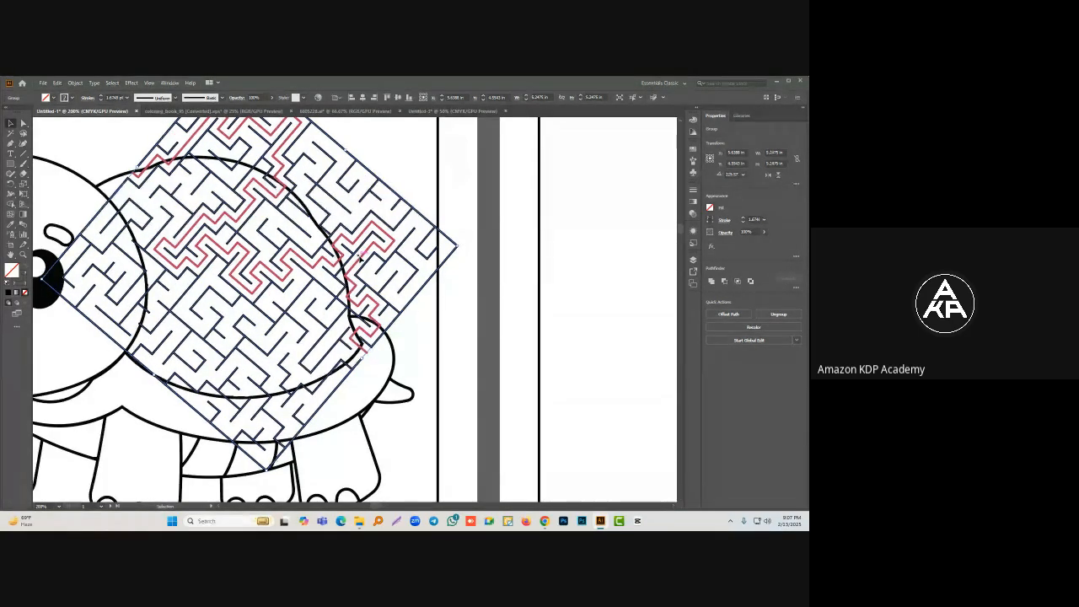
{"action": "key", "text": "Up"}
{"action": "key", "text": "Up"}
{"action": "key", "text": "Up"}
{"action": "key", "text": "Up"}
{"action": "key", "text": "Left"}
{"action": "key", "text": "Left"}
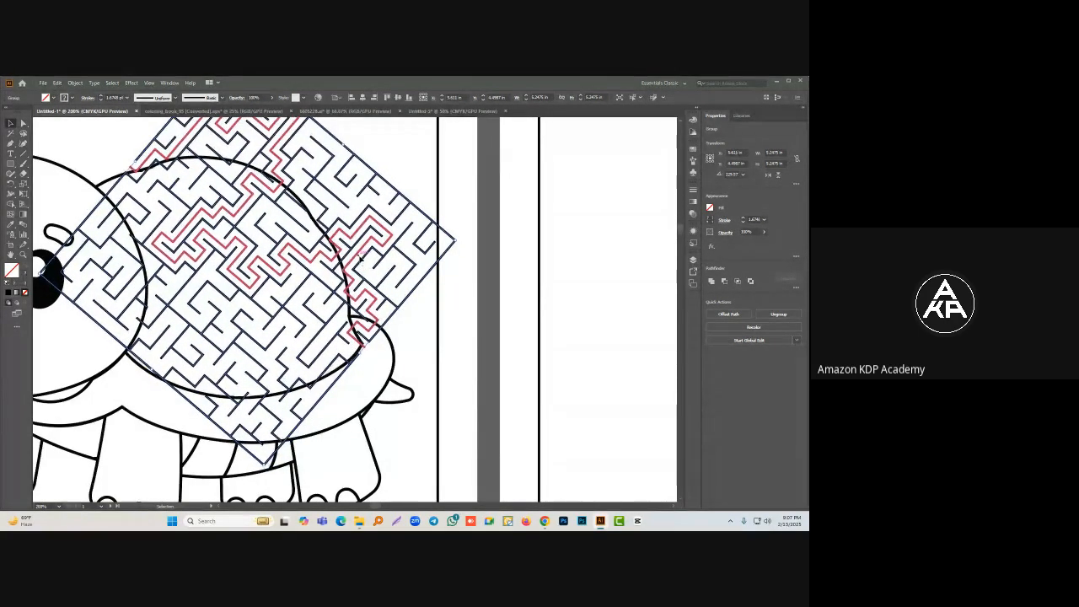
Step: Fine-tune the maze's position with small leftward and vertical nudges so the red path's ends meet the shell outline
{"action": "key", "text": "Left"}
{"action": "key", "text": "Left"}
{"action": "key", "text": "Up"}
{"action": "key", "text": "Up"}
{"action": "key", "text": "Up"}
{"action": "key", "text": "Up"}
{"action": "key", "text": "Up"}
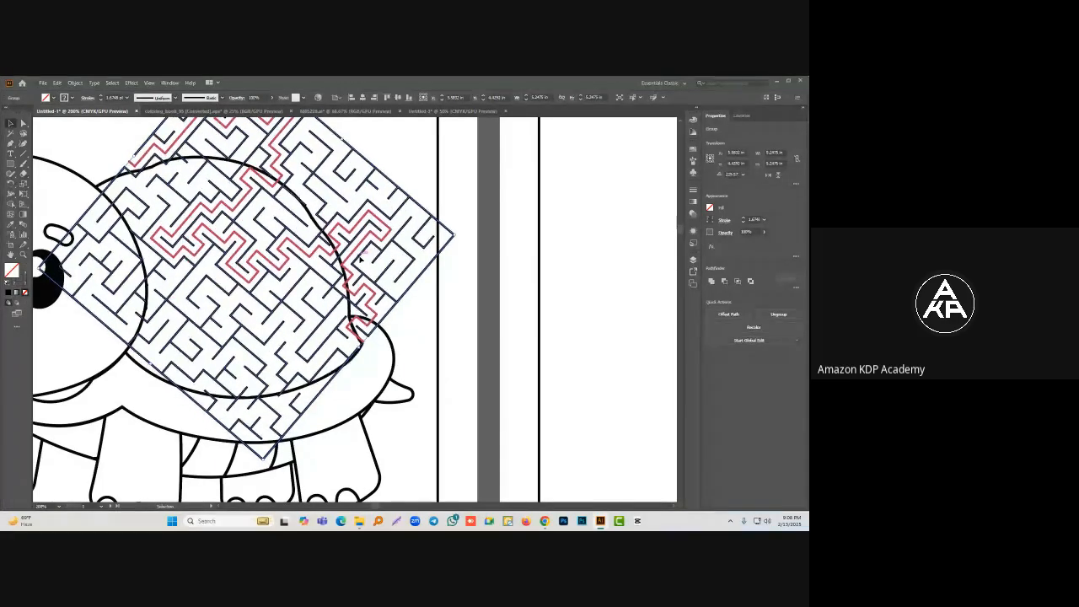
{"action": "key", "text": "Up"}
{"action": "key", "text": "Down"}
{"action": "key", "text": "Down"}
{"action": "key", "text": "Down"}
{"action": "key", "text": "Down"}
{"action": "key", "text": "Down"}
{"action": "key", "text": "Down"}
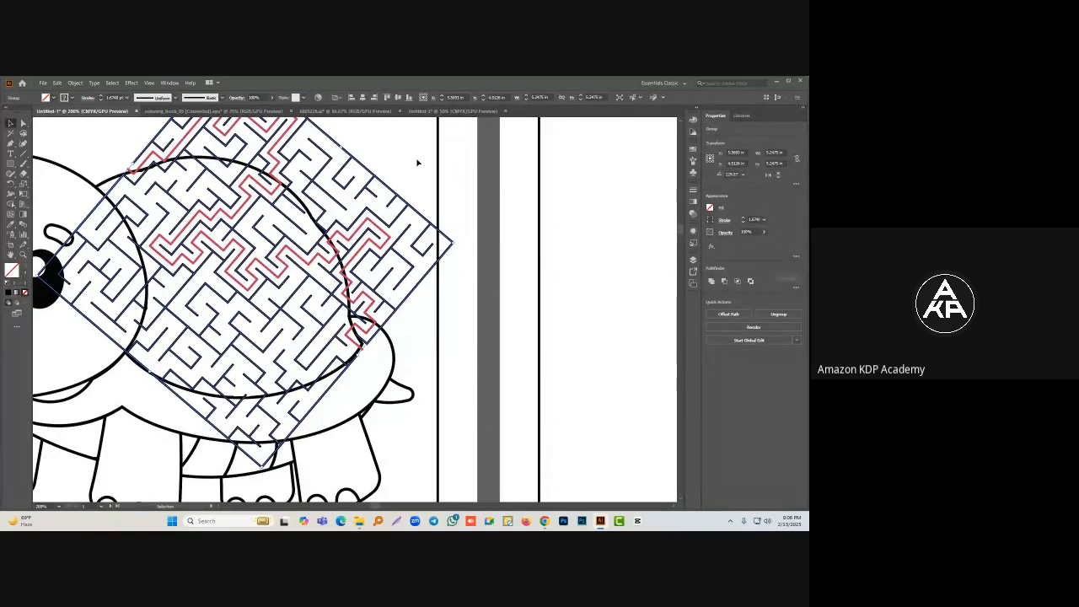
{"action": "left_click", "coordinate": [466, 273]}
Step: Examine where the red path's start and end meet the shell outline near the head and the tail
{"action": "scroll", "coordinate": [460, 281], "scroll_direction": "down", "scroll_amount": 2}
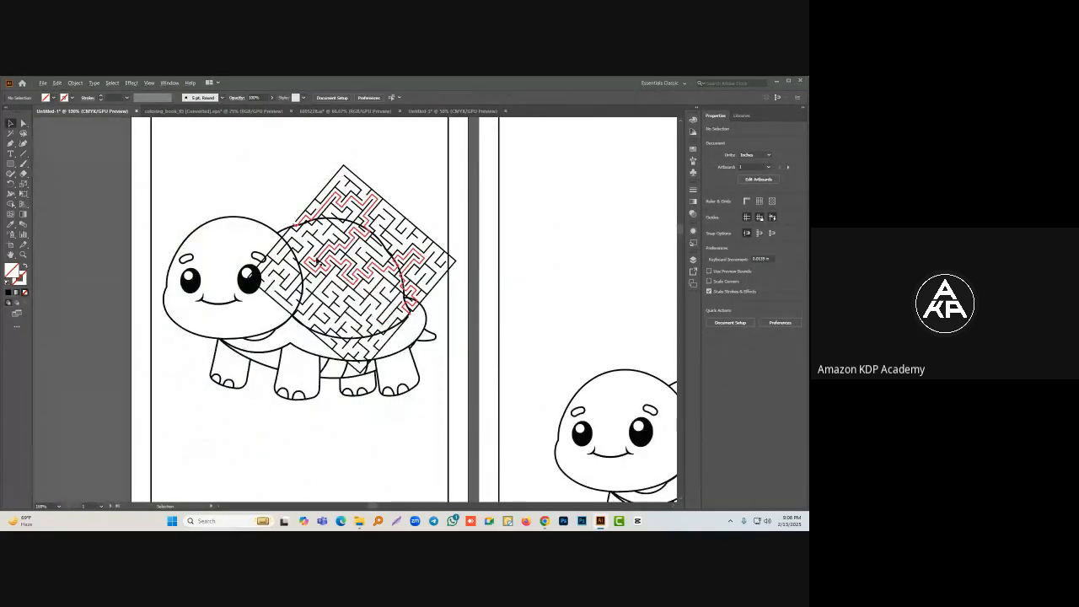
{"action": "scroll", "coordinate": [352, 280], "scroll_direction": "up", "scroll_amount": 2}
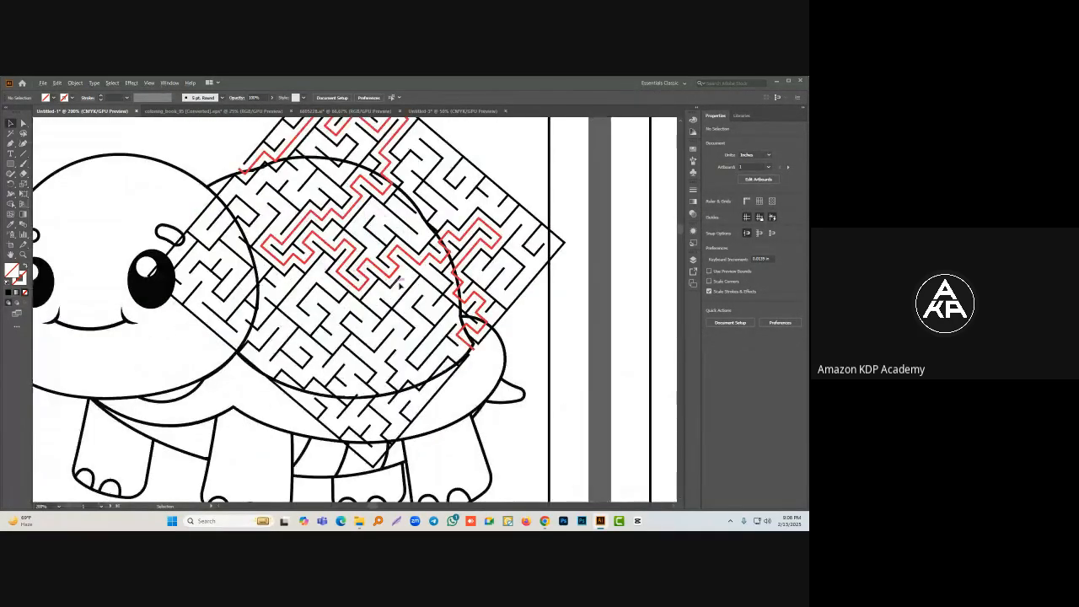
{"action": "scroll", "coordinate": [521, 298], "scroll_direction": "down", "scroll_amount": 2}
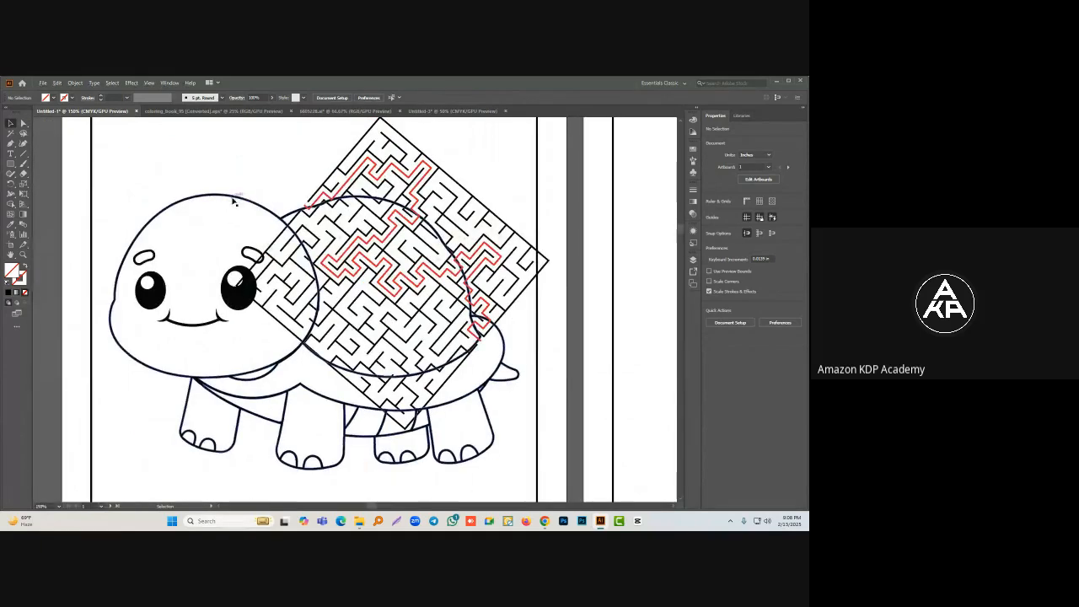
{"action": "scroll", "coordinate": [237, 200], "scroll_direction": "up", "scroll_amount": 6}
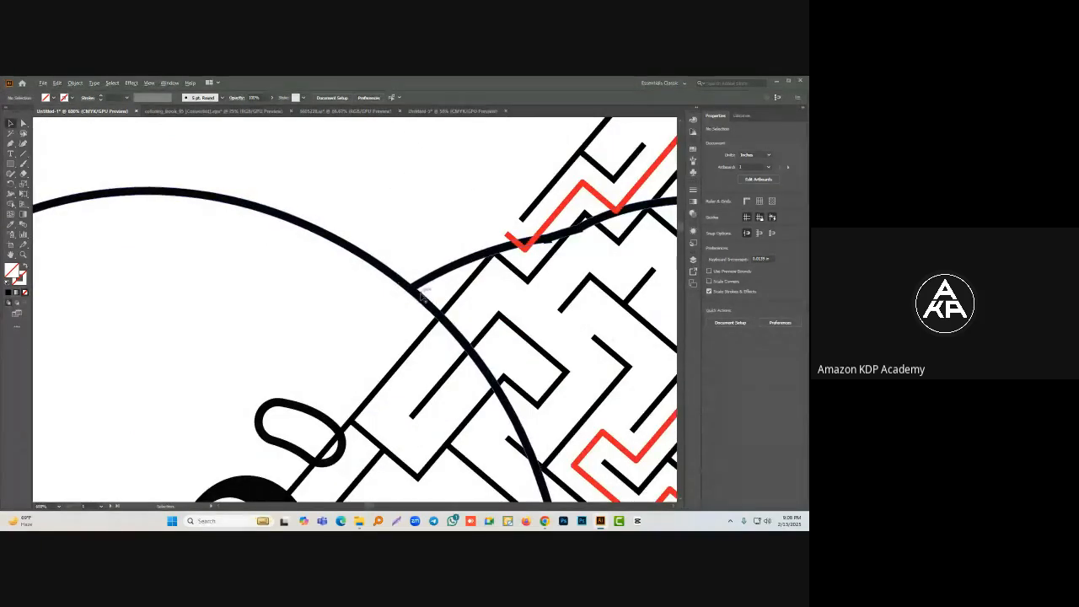
{"action": "scroll", "coordinate": [426, 295], "scroll_direction": "down", "scroll_amount": 3}
{"action": "left_click_drag", "start_coordinate": [455, 304], "coordinate": [201, 285]}
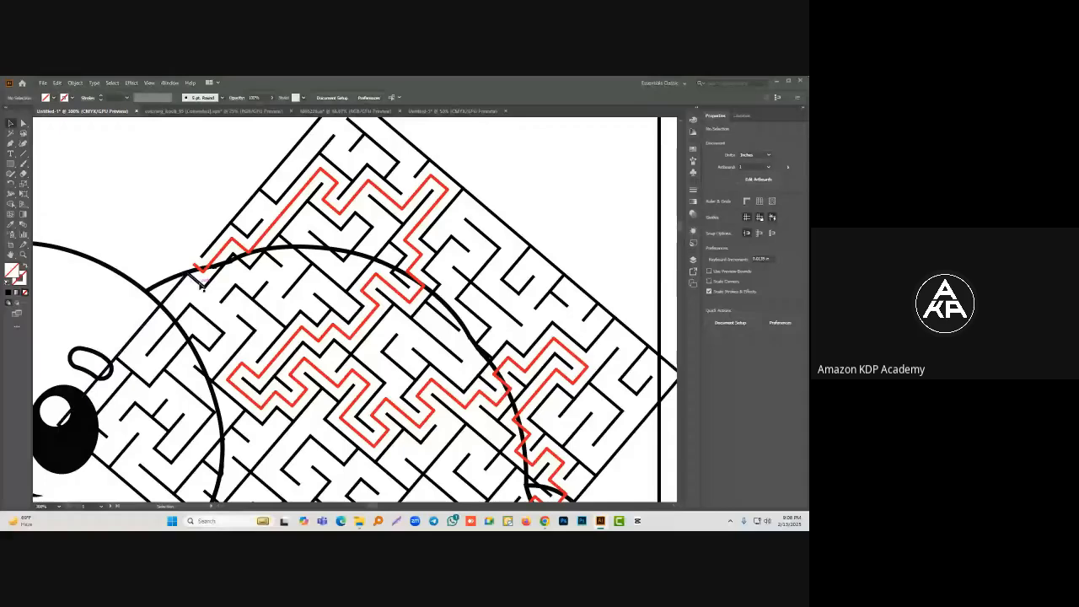
{"action": "left_click", "coordinate": [202, 286]}
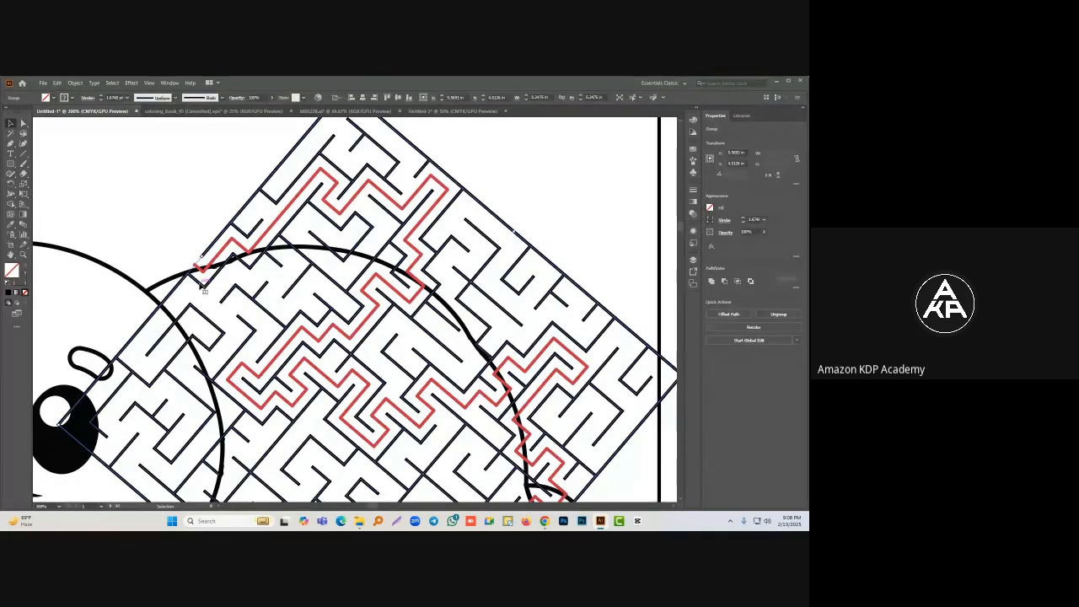
{"action": "left_click", "coordinate": [138, 286]}
{"action": "left_click", "coordinate": [154, 233]}
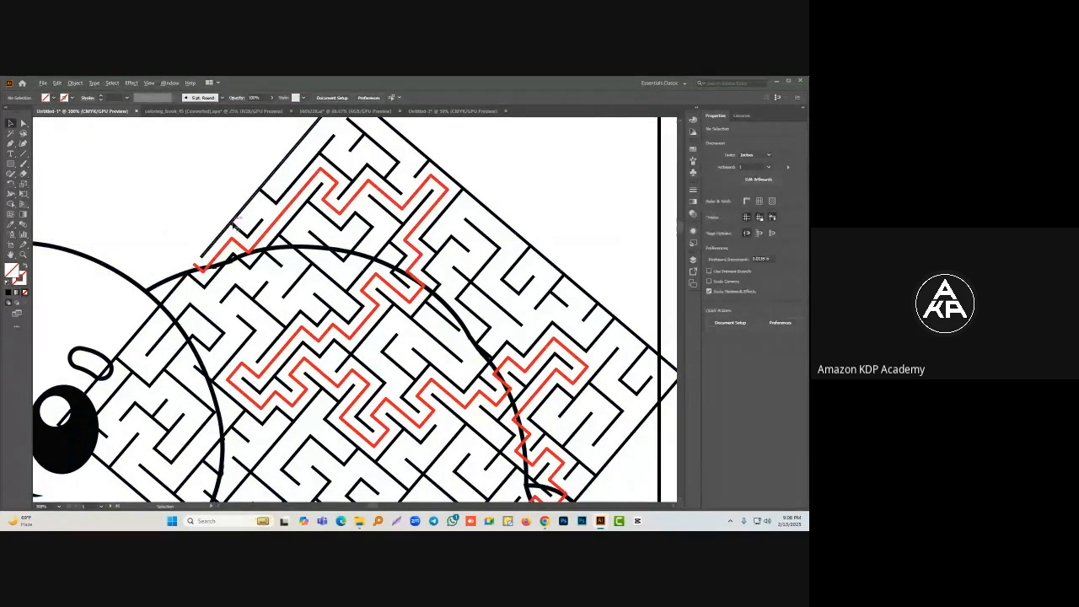
Step: Set the stroke weight of the maze group to 2.5 pt
{"action": "left_click", "coordinate": [235, 225]}
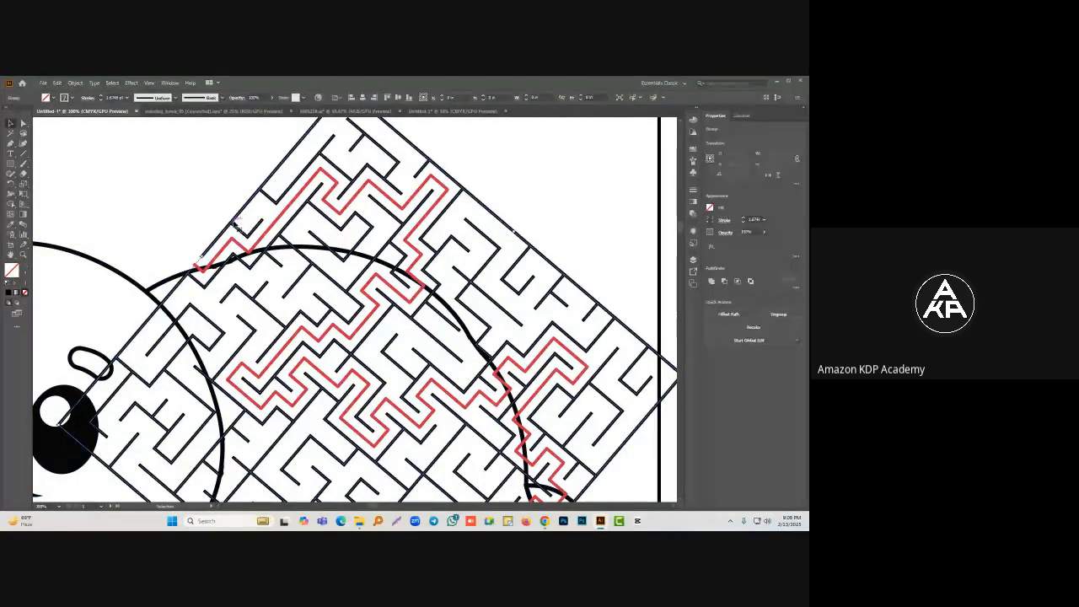
{"action": "left_click", "coordinate": [101, 98]}
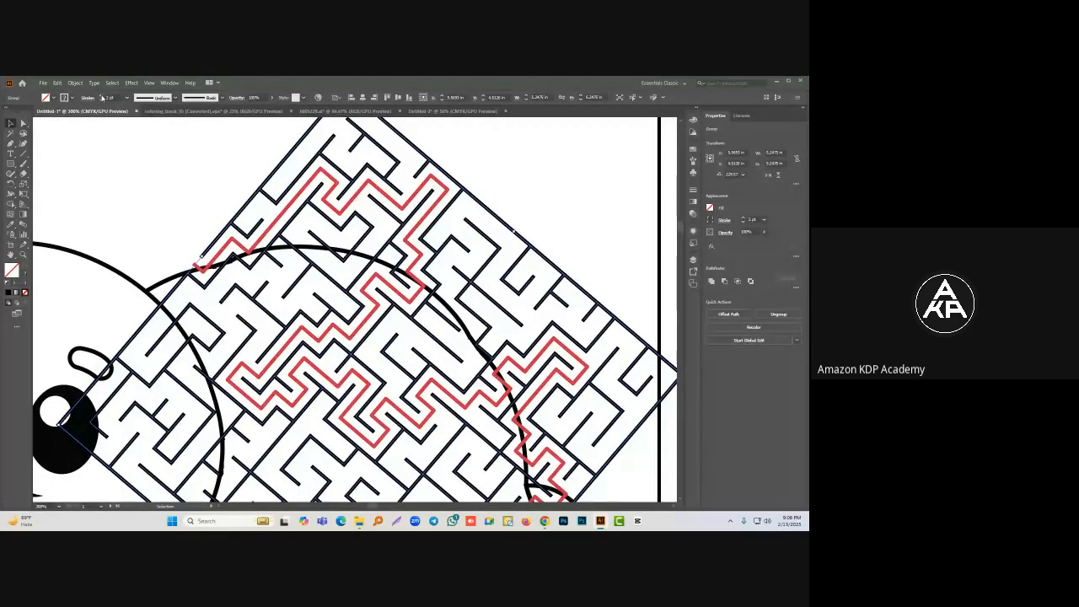
{"action": "left_click", "coordinate": [101, 98]}
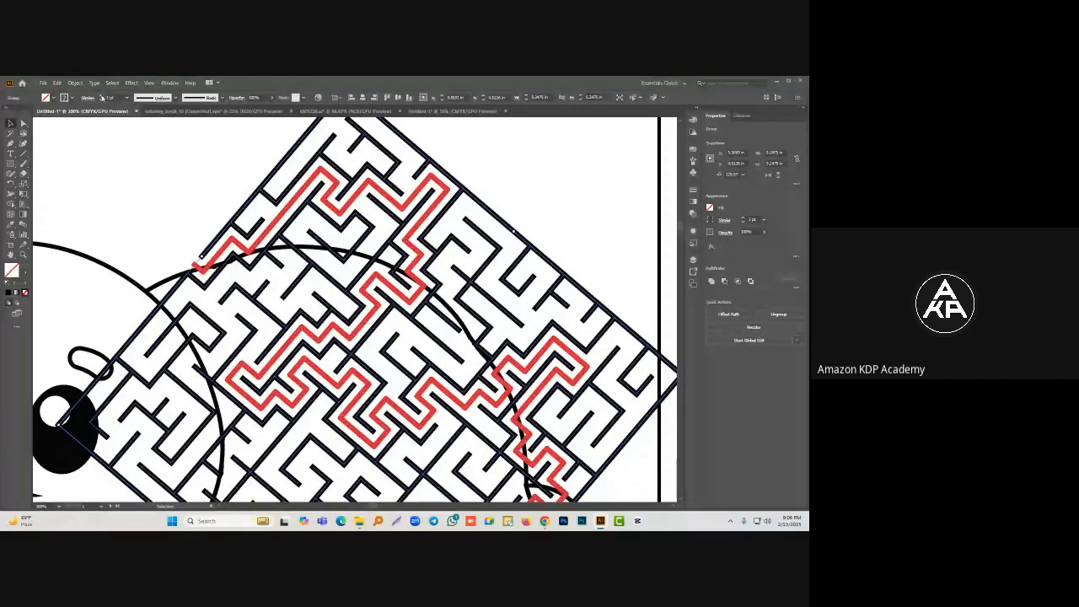
{"action": "left_click", "coordinate": [113, 97]}
{"action": "key", "text": "Return"}
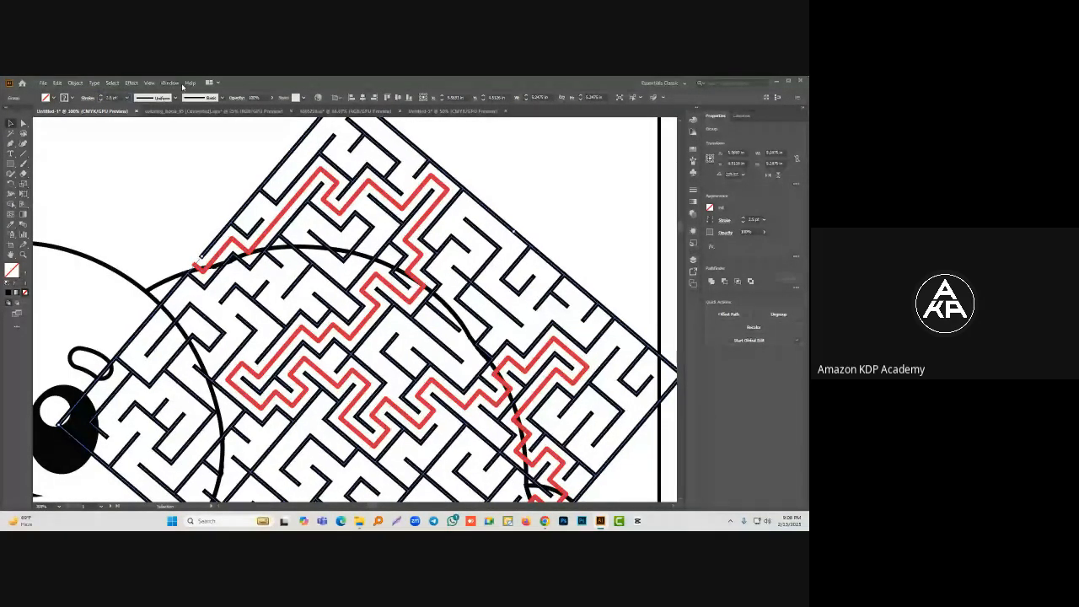
{"action": "left_click", "coordinate": [214, 191]}
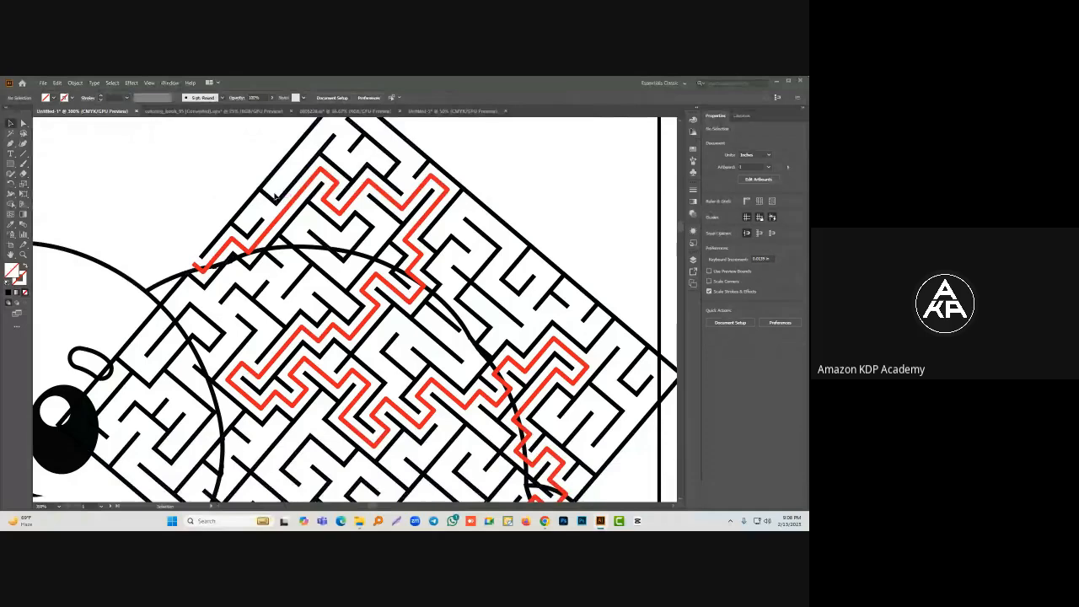
Step: Expand the maze group's fill and stroke into editable shapes
{"action": "scroll", "coordinate": [177, 232], "scroll_direction": "down", "scroll_amount": 4}
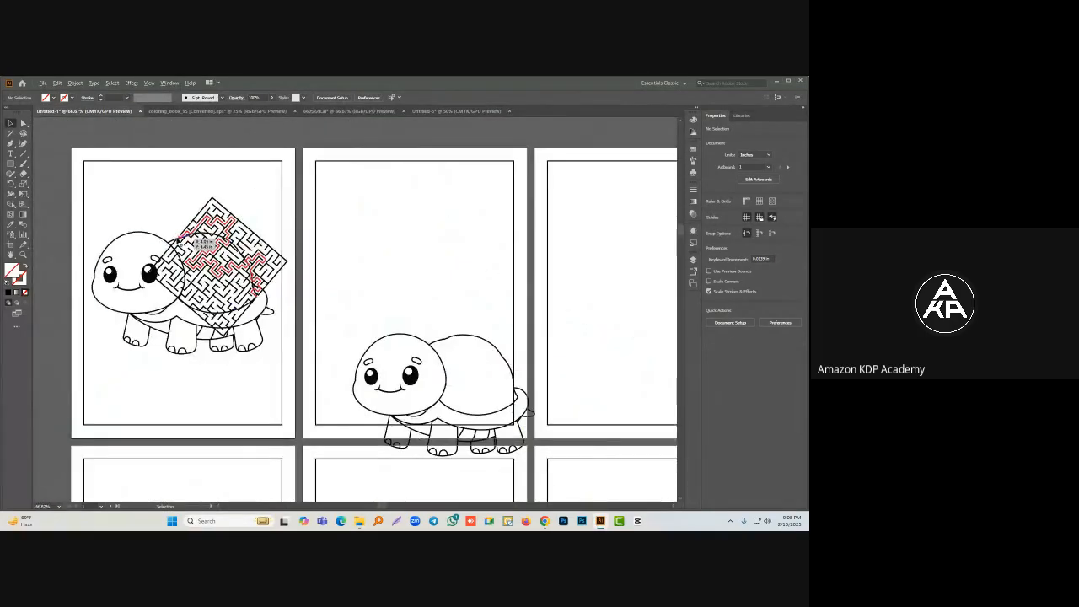
{"action": "scroll", "coordinate": [178, 242], "scroll_direction": "up", "scroll_amount": 4}
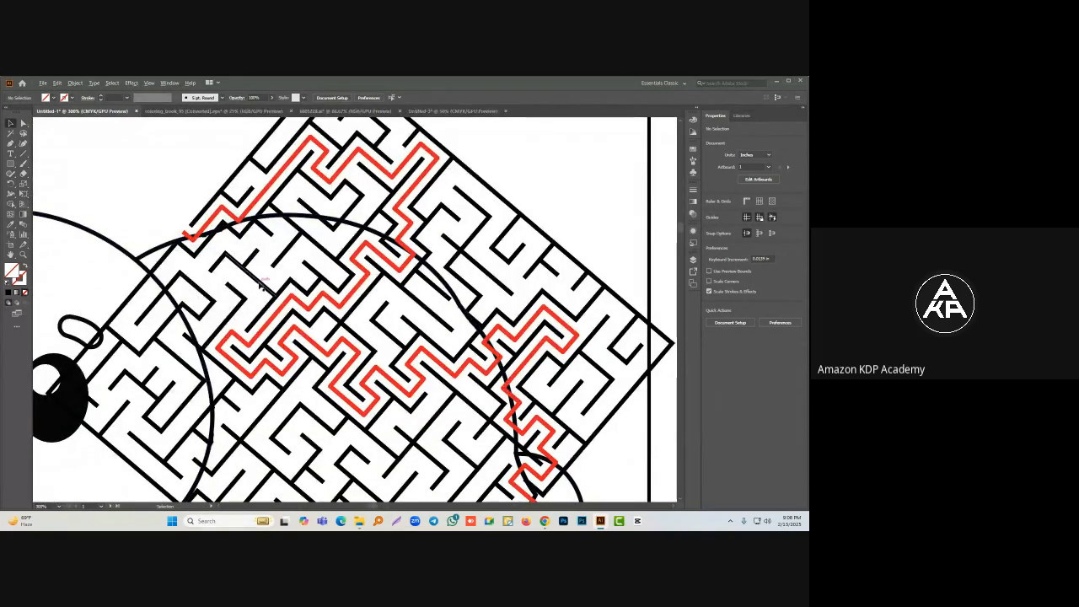
{"action": "scroll", "coordinate": [261, 285], "scroll_direction": "down", "scroll_amount": 3}
{"action": "scroll", "coordinate": [337, 258], "scroll_direction": "up", "scroll_amount": 3}
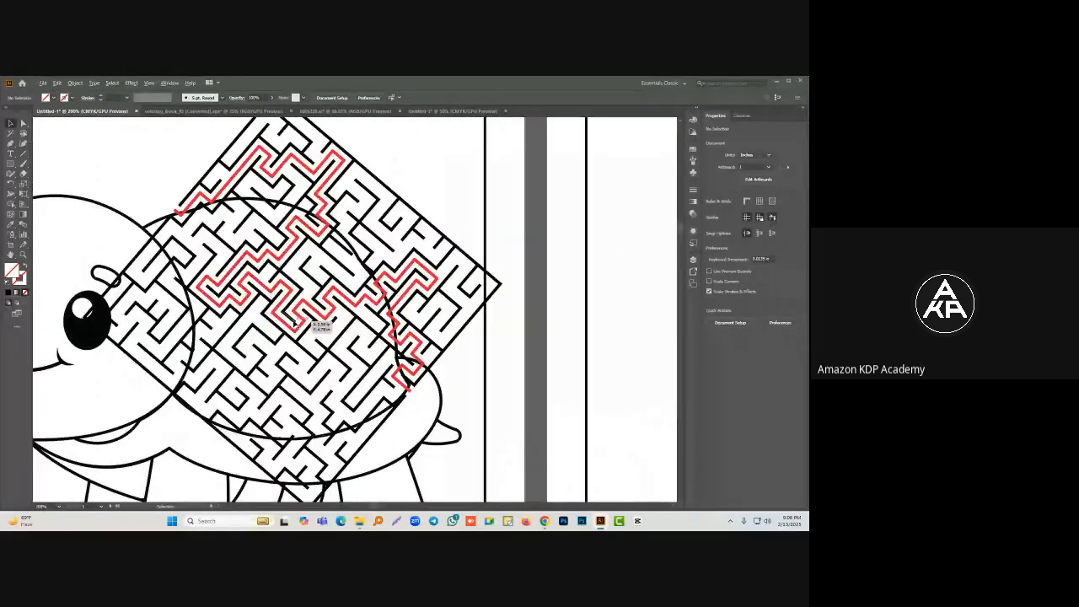
{"action": "scroll", "coordinate": [367, 263], "scroll_direction": "down", "scroll_amount": 2}
{"action": "left_click", "coordinate": [364, 255]}
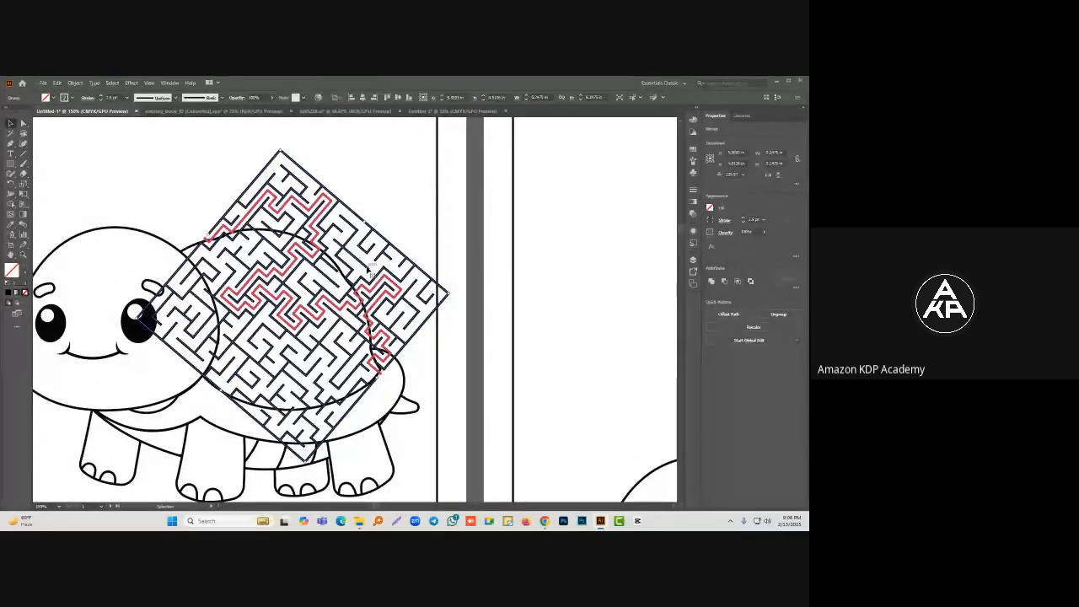
{"action": "left_click", "coordinate": [80, 85]}
{"action": "left_click", "coordinate": [108, 185]}
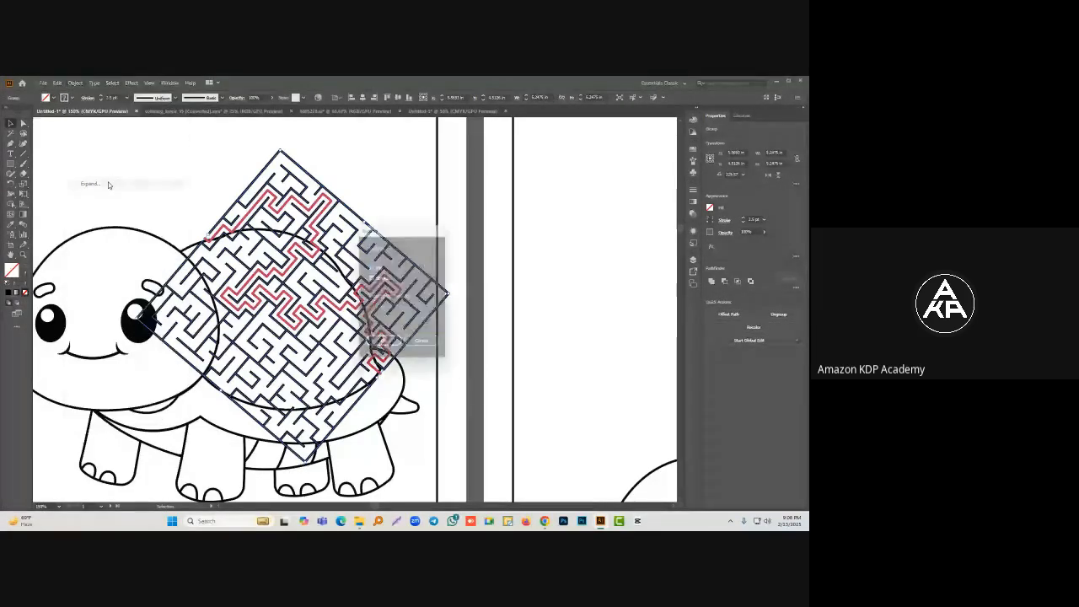
{"action": "left_click", "coordinate": [381, 346]}
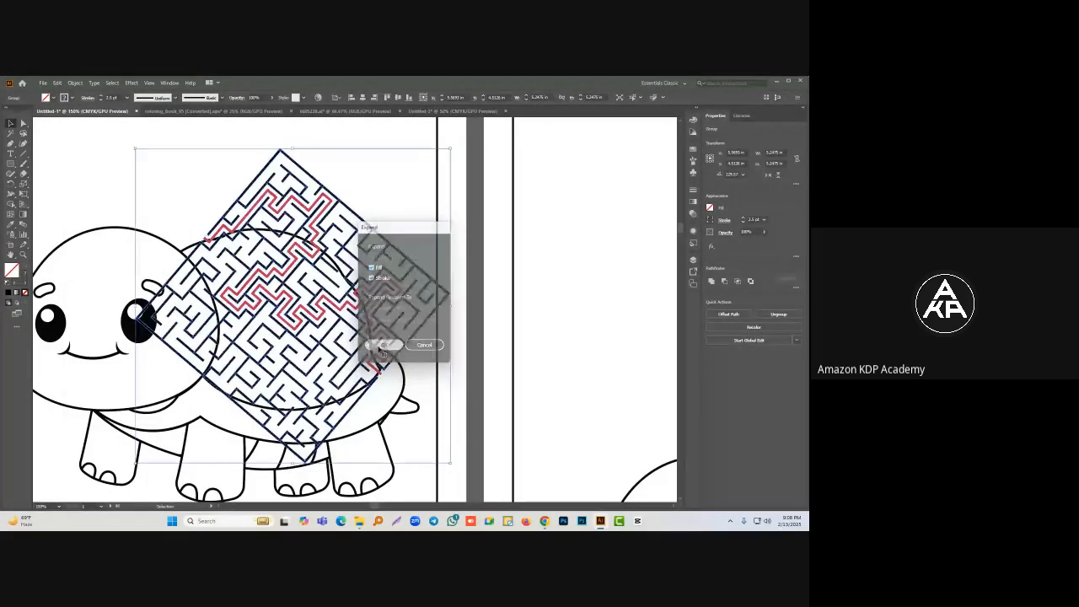
{"action": "left_click", "coordinate": [396, 204]}
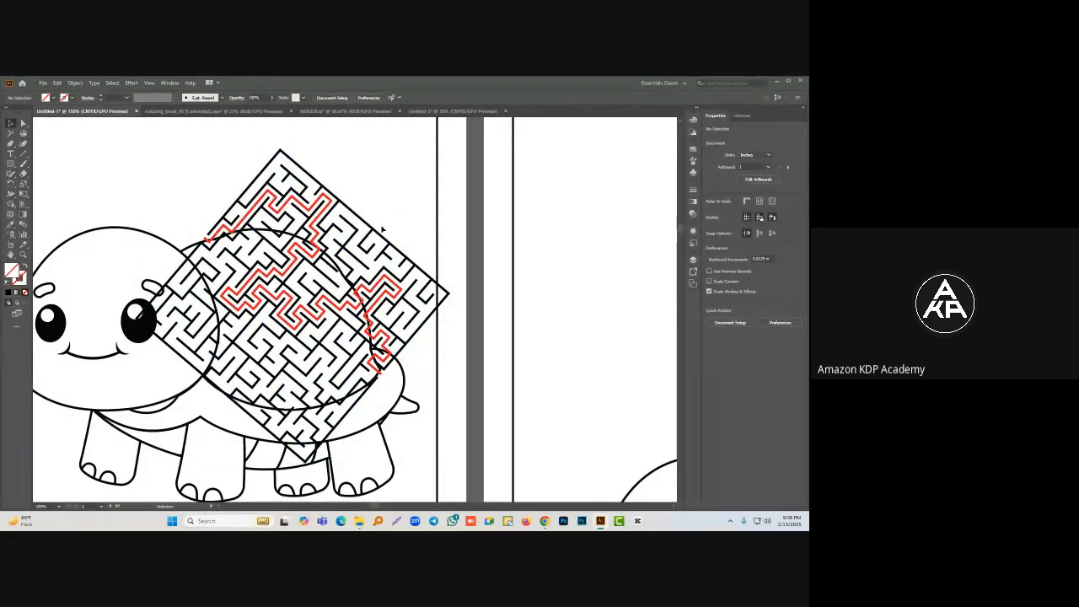
{"action": "left_click", "coordinate": [363, 233]}
{"action": "left_click", "coordinate": [392, 205]}
{"action": "left_click_drag", "start_coordinate": [403, 244], "coordinate": [402, 229]}
{"action": "left_click", "coordinate": [363, 226]}
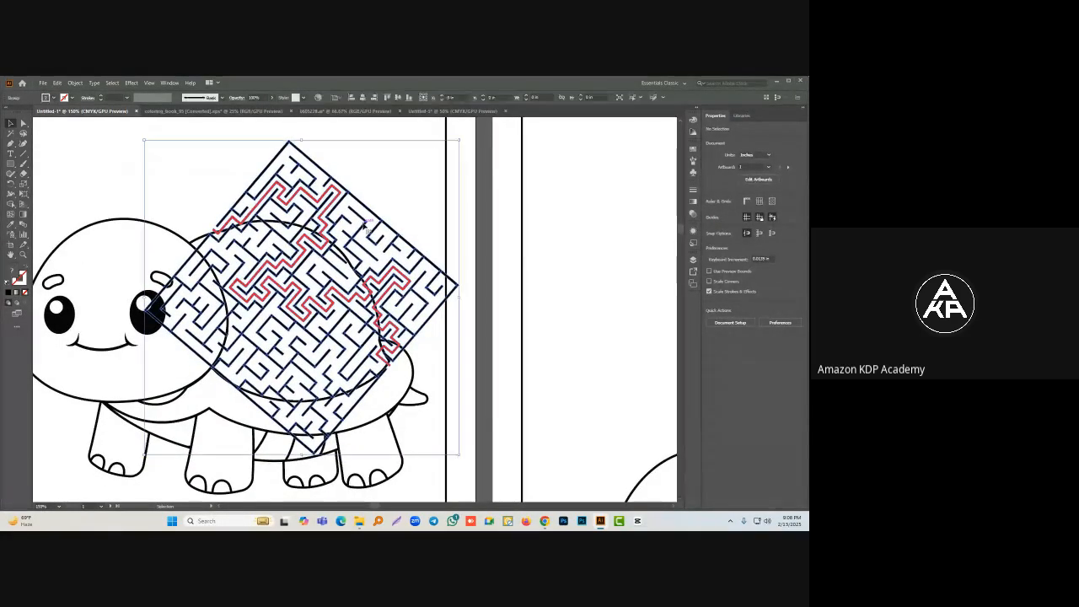
{"action": "scroll", "coordinate": [265, 170], "scroll_direction": "up", "scroll_amount": 3}
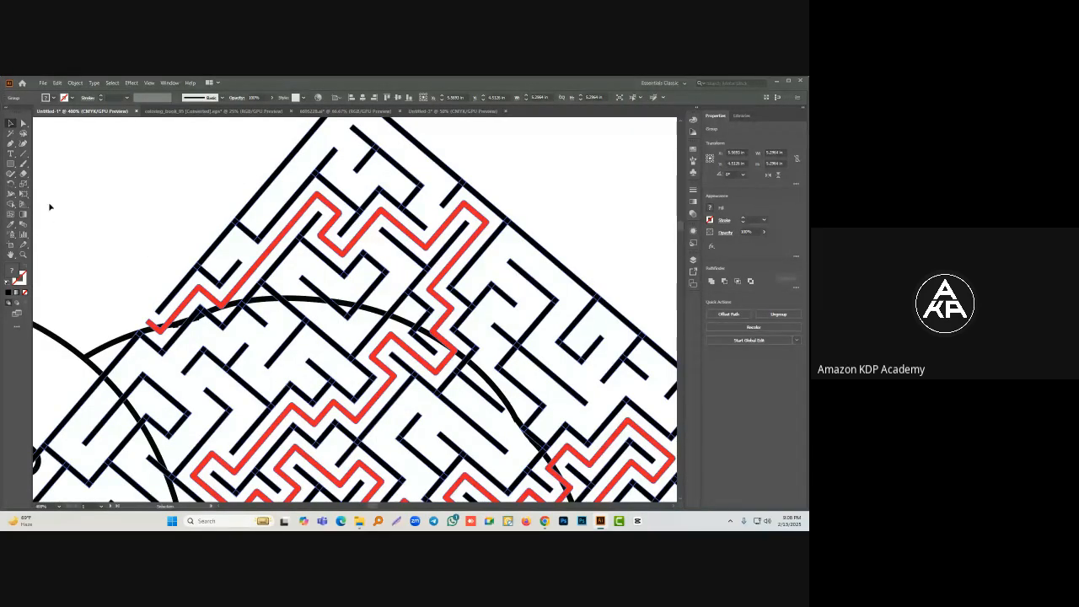
{"action": "scroll", "coordinate": [192, 267], "scroll_direction": "down", "scroll_amount": 2}
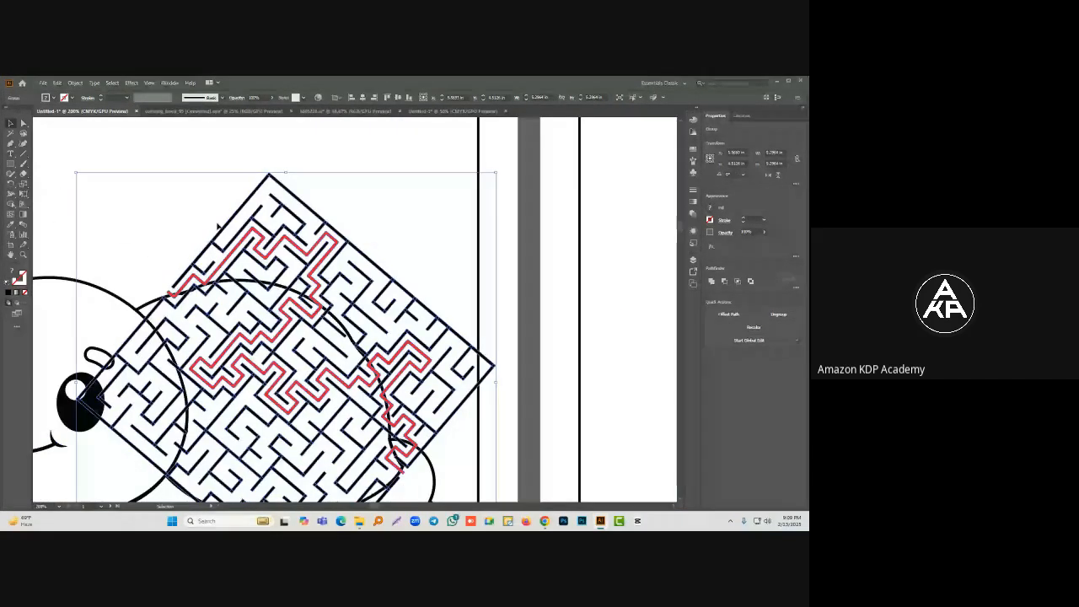
{"action": "left_click", "coordinate": [207, 201]}
{"action": "left_click", "coordinate": [23, 124]}
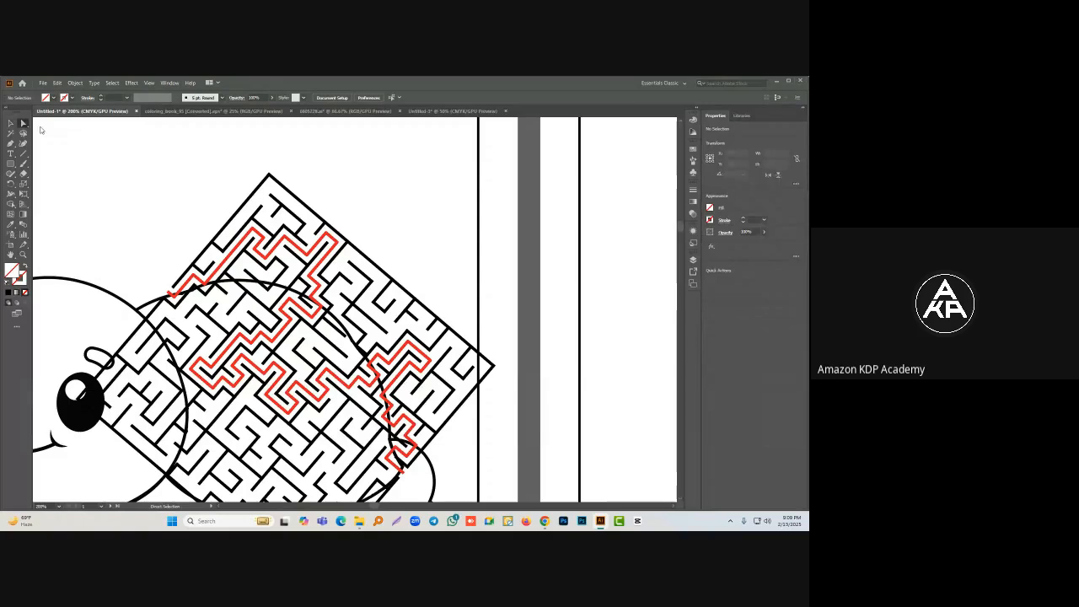
{"action": "left_click_drag", "start_coordinate": [368, 253], "coordinate": [371, 254]}
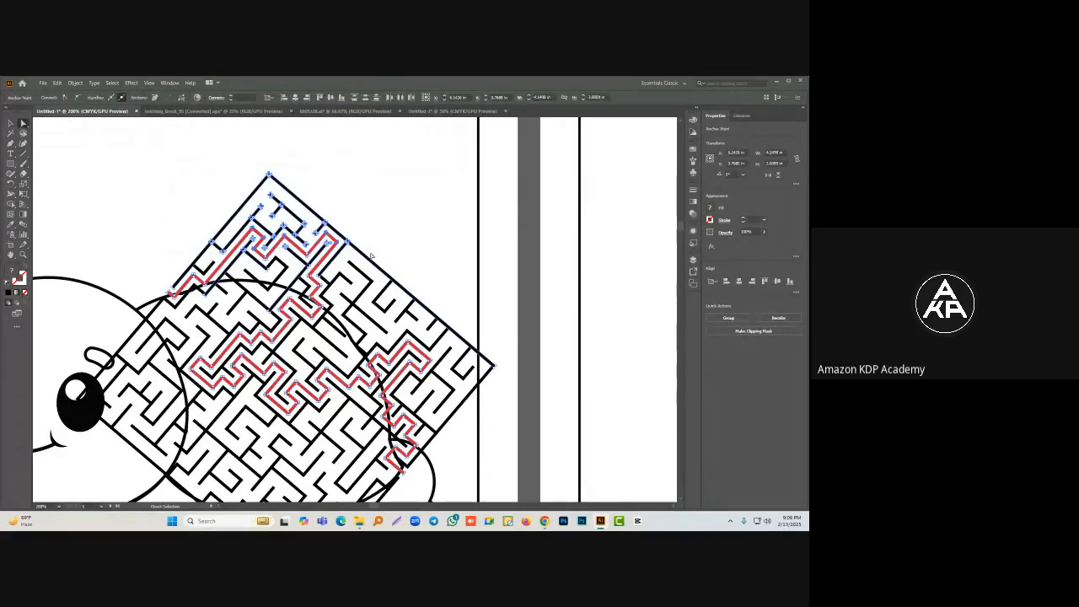
{"action": "left_click", "coordinate": [366, 218]}
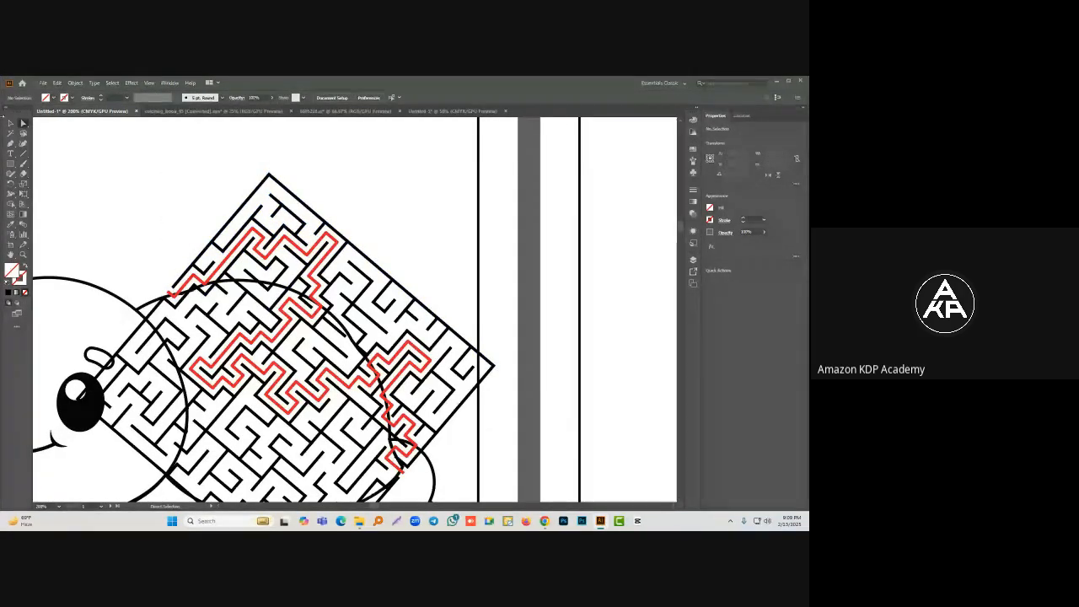
{"action": "left_click", "coordinate": [10, 125]}
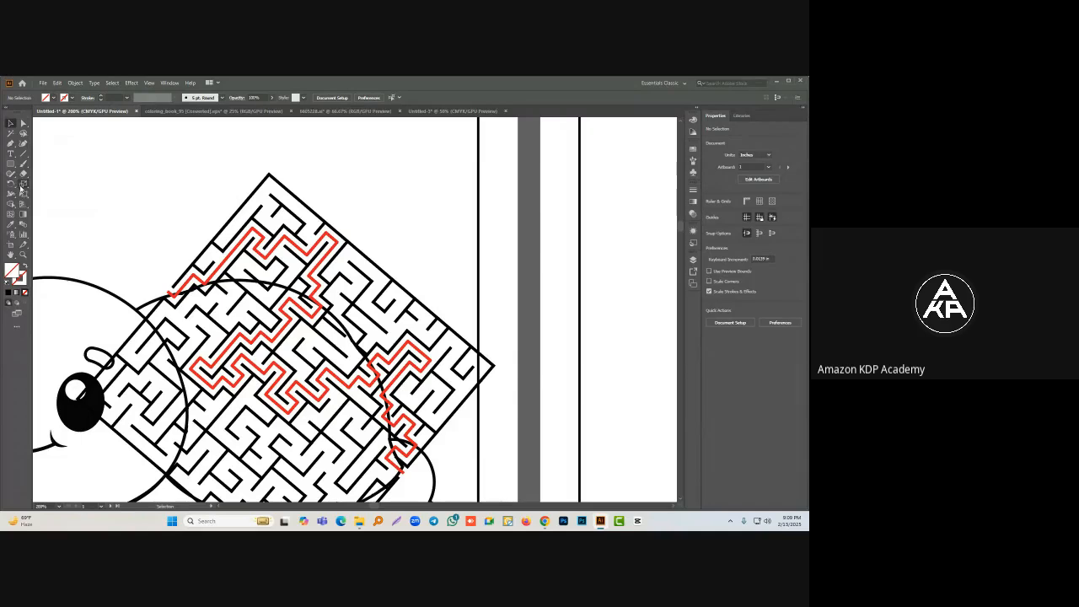
Step: Erase the maze parts extending above the shell and past its rear edge with an enlarged Eraser, staying just outside the outline
{"action": "left_click", "coordinate": [238, 226]}
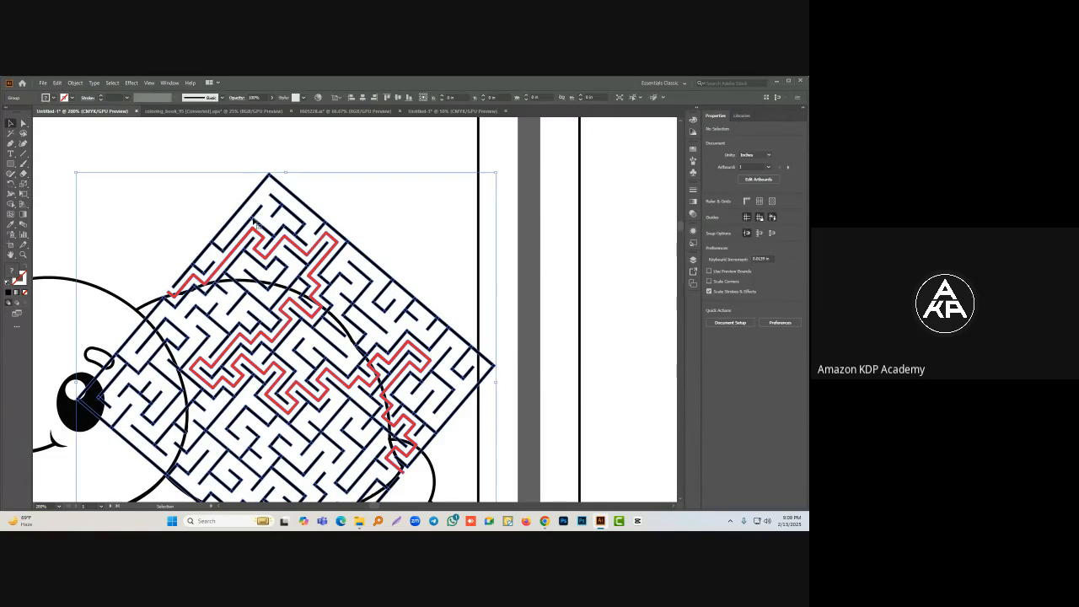
{"action": "left_click", "coordinate": [24, 173]}
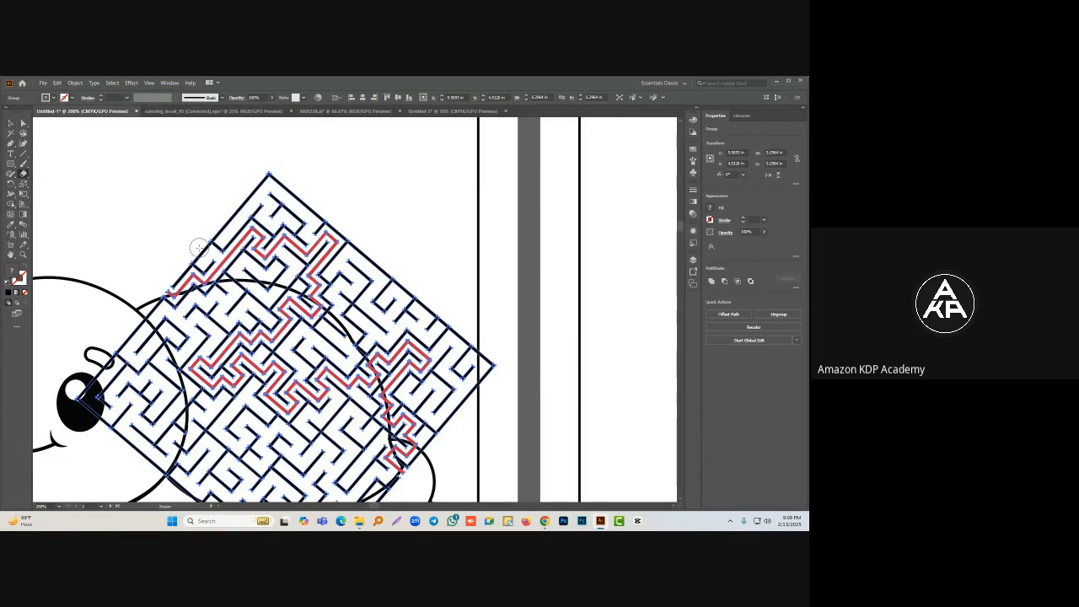
{"action": "mouse_move", "coordinate": [199, 247]}
{"action": "left_mouse_down"}
{"action": "mouse_move", "coordinate": [272, 172]}
{"action": "mouse_move", "coordinate": [234, 239]}
{"action": "mouse_move", "coordinate": [235, 221]}
{"action": "mouse_move", "coordinate": [264, 247]}
{"action": "mouse_move", "coordinate": [309, 237]}
{"action": "left_mouse_up"}
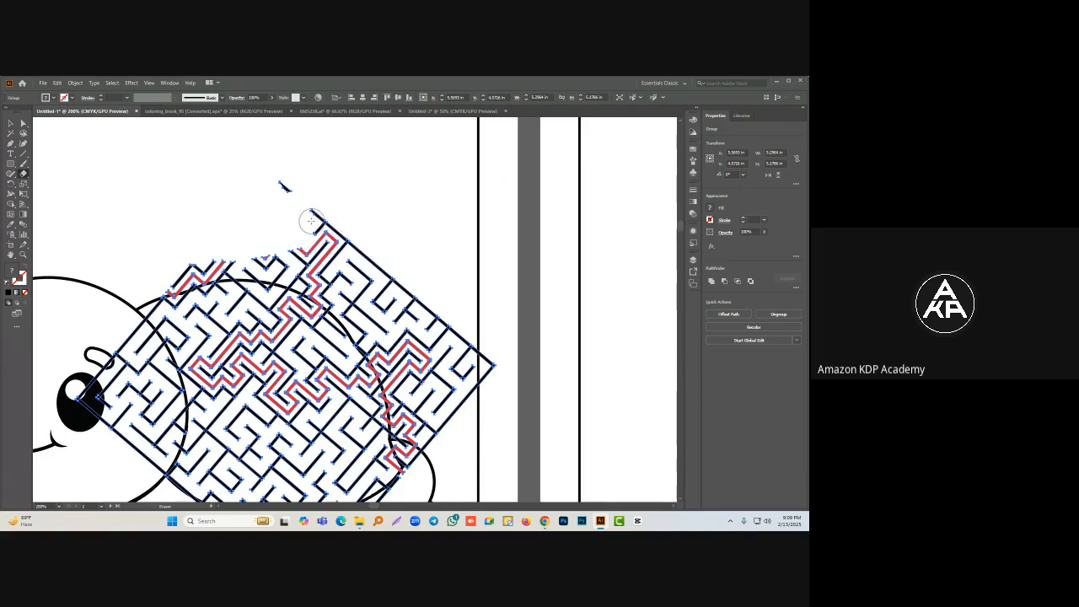
{"action": "key", "text": "]"}
{"action": "key", "text": "]"}
{"action": "key", "text": "]"}
{"action": "key", "text": "]"}
{"action": "key", "text": "]"}
{"action": "key", "text": "]"}
{"action": "key", "text": "]"}
{"action": "key", "text": "]"}
{"action": "mouse_move", "coordinate": [240, 221]}
{"action": "left_mouse_down"}
{"action": "mouse_move", "coordinate": [328, 212]}
{"action": "mouse_move", "coordinate": [481, 351]}
{"action": "mouse_move", "coordinate": [451, 301]}
{"action": "mouse_move", "coordinate": [399, 312]}
{"action": "mouse_move", "coordinate": [440, 375]}
{"action": "left_mouse_up"}
Step: Erase the maze's lower corner hanging over the turtle's belly and legs, staying close to the shell's lower outline
{"action": "scroll", "coordinate": [446, 371], "scroll_direction": "down", "scroll_amount": 2}
{"action": "scroll", "coordinate": [441, 375], "scroll_direction": "down", "scroll_amount": 2}
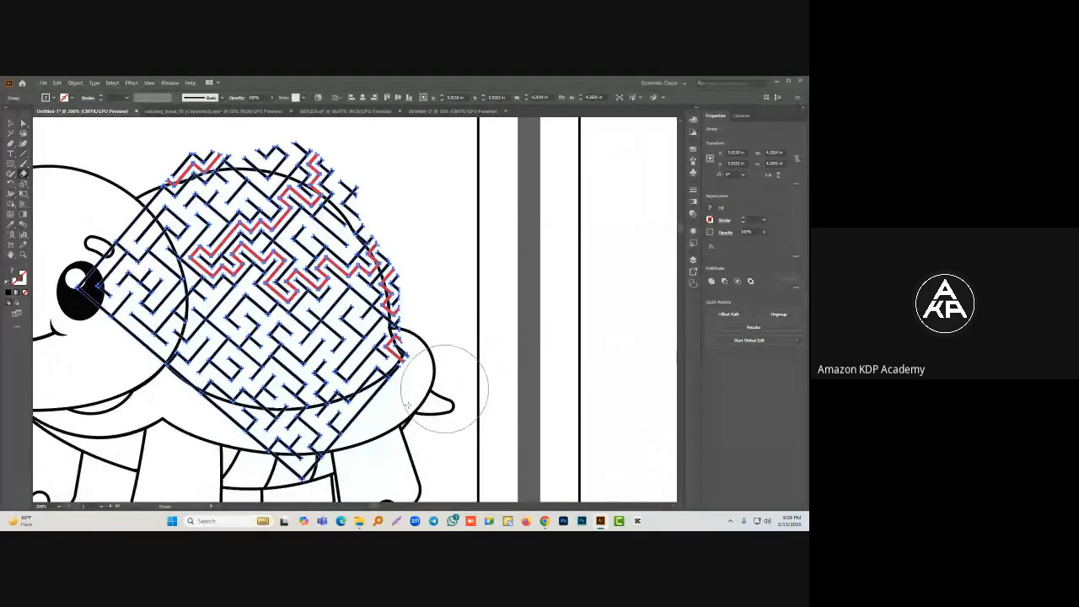
{"action": "mouse_move", "coordinate": [205, 439]}
{"action": "left_mouse_down"}
{"action": "mouse_move", "coordinate": [326, 470]}
{"action": "mouse_move", "coordinate": [253, 434]}
{"action": "mouse_move", "coordinate": [241, 446]}
{"action": "mouse_move", "coordinate": [284, 441]}
{"action": "mouse_move", "coordinate": [271, 453]}
{"action": "left_mouse_up"}
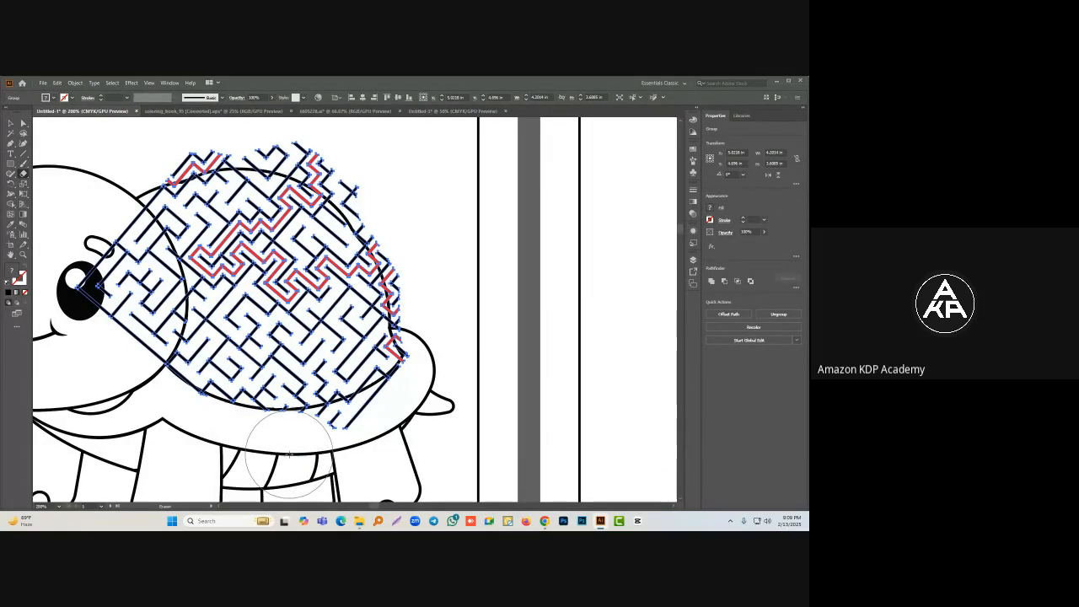
Step: Shrink the Eraser and erase the maze ends hanging below the shell's lower outline, from the middle to its rear corner
{"action": "scroll", "coordinate": [316, 455], "scroll_direction": "up", "scroll_amount": 5}
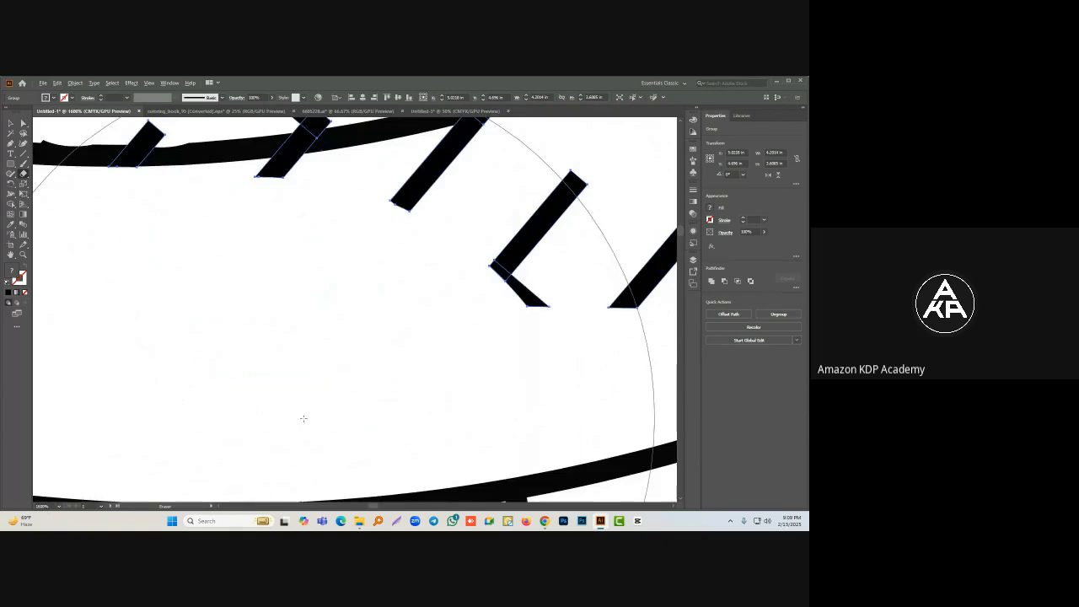
{"action": "scroll", "coordinate": [264, 399], "scroll_direction": "down", "scroll_amount": 2}
{"action": "key", "text": "bracketleft"}
{"action": "key", "text": "bracketleft"}
{"action": "key", "text": "bracketleft"}
{"action": "key", "text": "bracketleft"}
{"action": "key", "text": "bracketleft"}
{"action": "key", "text": "bracketleft"}
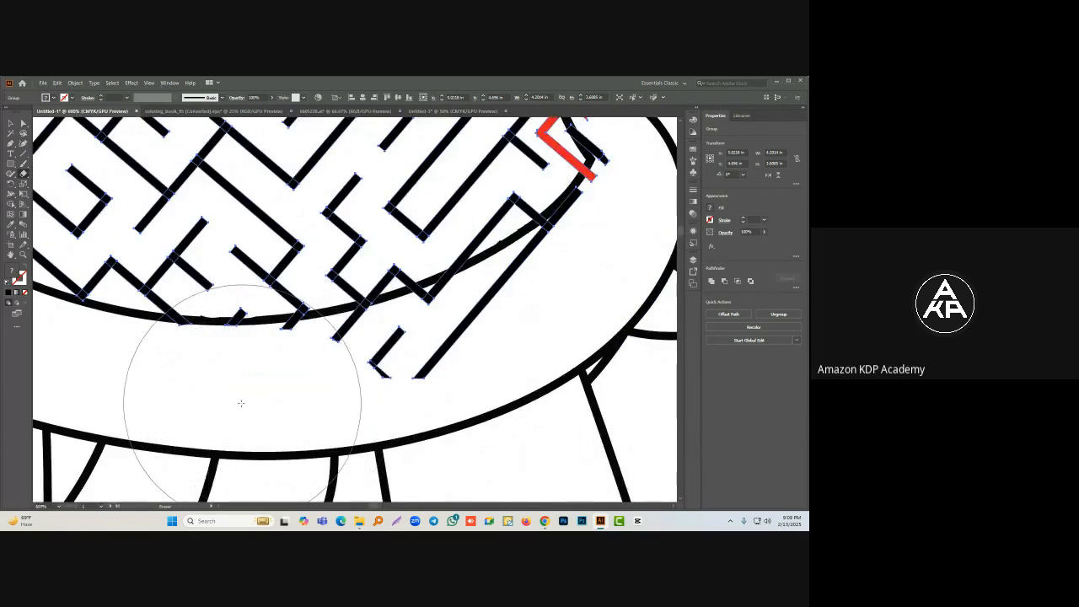
{"action": "key", "text": "bracketleft"}
{"action": "key", "text": "bracketleft"}
{"action": "key", "text": "bracketleft"}
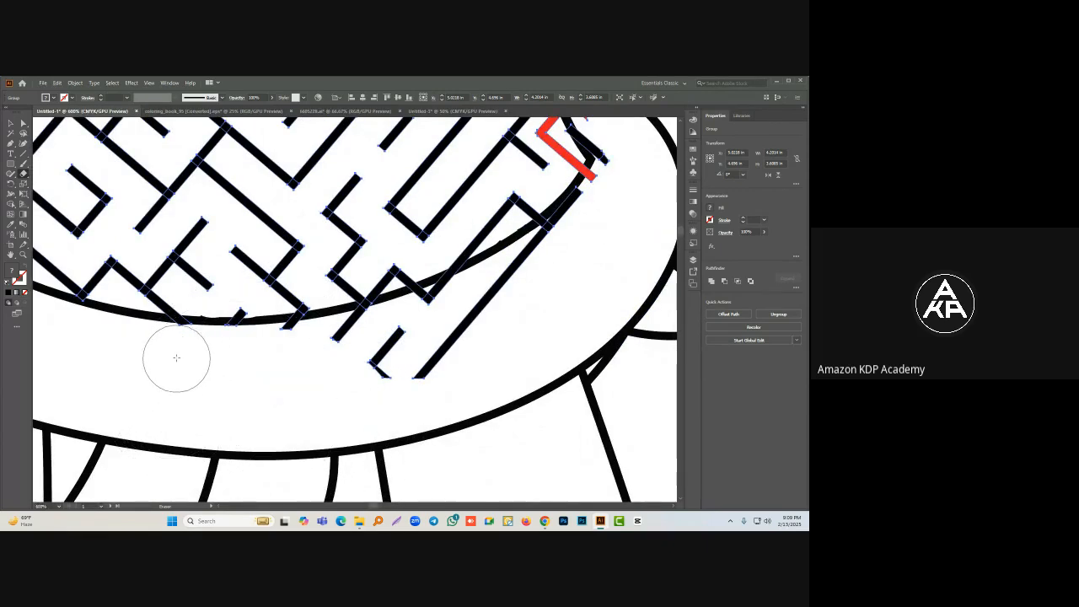
{"action": "mouse_move", "coordinate": [199, 351]}
{"action": "left_mouse_down"}
{"action": "mouse_move", "coordinate": [327, 347]}
{"action": "mouse_move", "coordinate": [438, 364]}
{"action": "mouse_move", "coordinate": [358, 334]}
{"action": "mouse_move", "coordinate": [221, 345]}
{"action": "mouse_move", "coordinate": [239, 332]}
{"action": "mouse_move", "coordinate": [306, 345]}
{"action": "mouse_move", "coordinate": [373, 329]}
{"action": "mouse_move", "coordinate": [405, 337]}
{"action": "mouse_move", "coordinate": [334, 344]}
{"action": "mouse_move", "coordinate": [490, 302]}
{"action": "mouse_move", "coordinate": [459, 303]}
{"action": "mouse_move", "coordinate": [258, 402]}
{"action": "mouse_move", "coordinate": [278, 378]}
{"action": "left_mouse_up"}
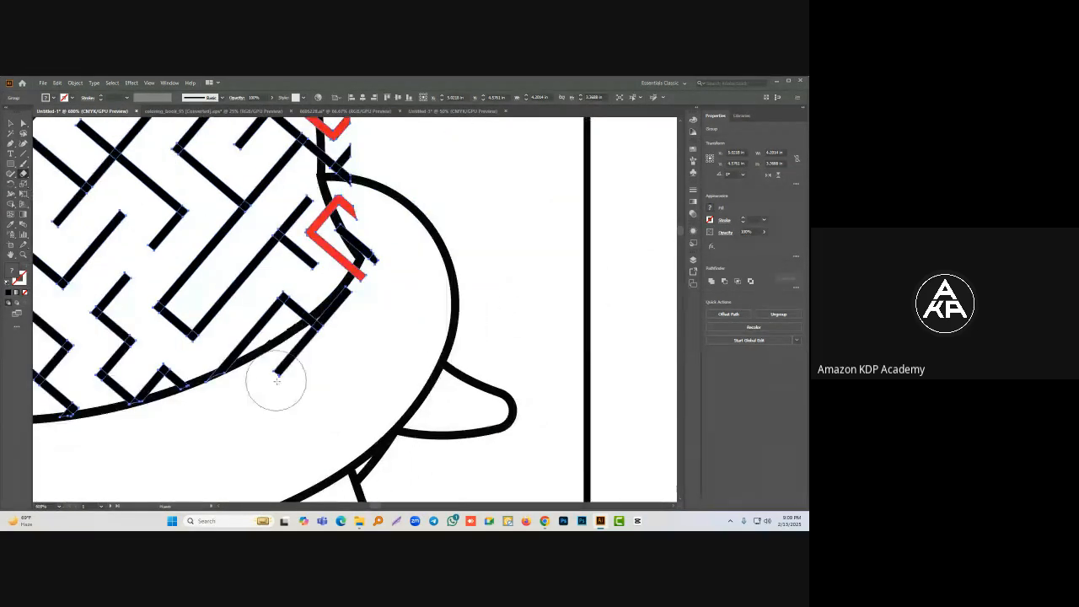
{"action": "left_click_drag", "start_coordinate": [326, 343], "coordinate": [381, 285]}
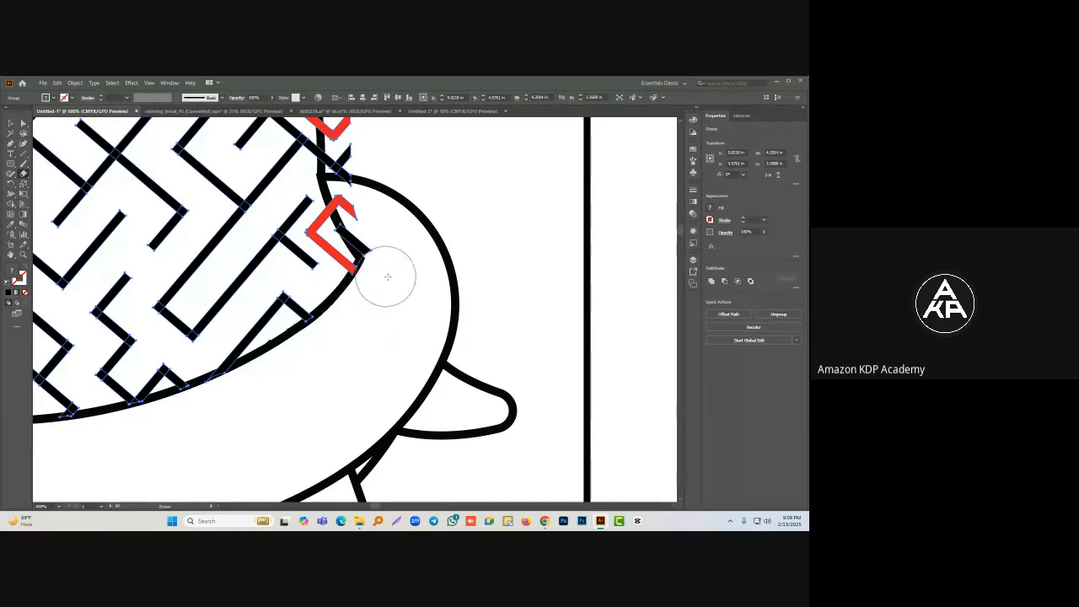
Step: Erase the black and red maze pieces sticking out past the shell's rear edge just above the tail
{"action": "scroll", "coordinate": [385, 338], "scroll_direction": "up", "scroll_amount": 3}
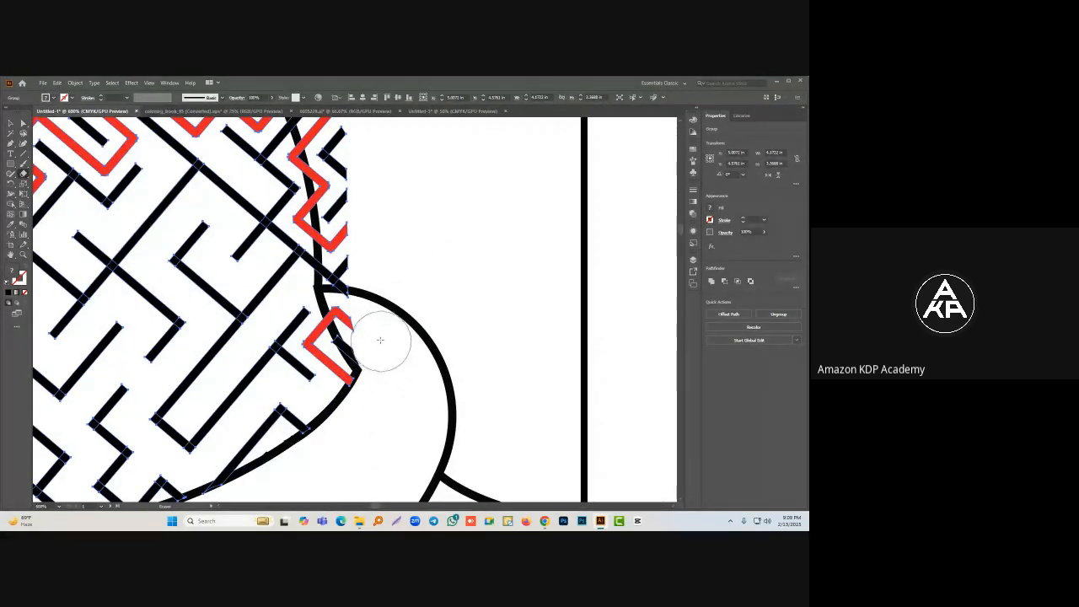
{"action": "left_click_drag", "start_coordinate": [361, 352], "coordinate": [350, 346]}
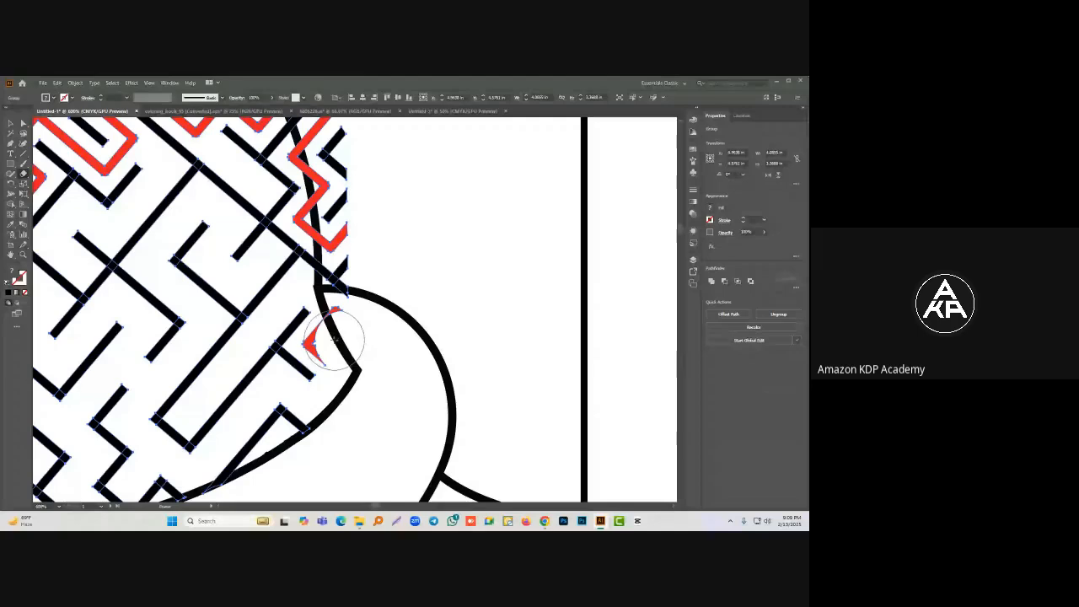
{"action": "scroll", "coordinate": [385, 335], "scroll_direction": "up", "scroll_amount": 2}
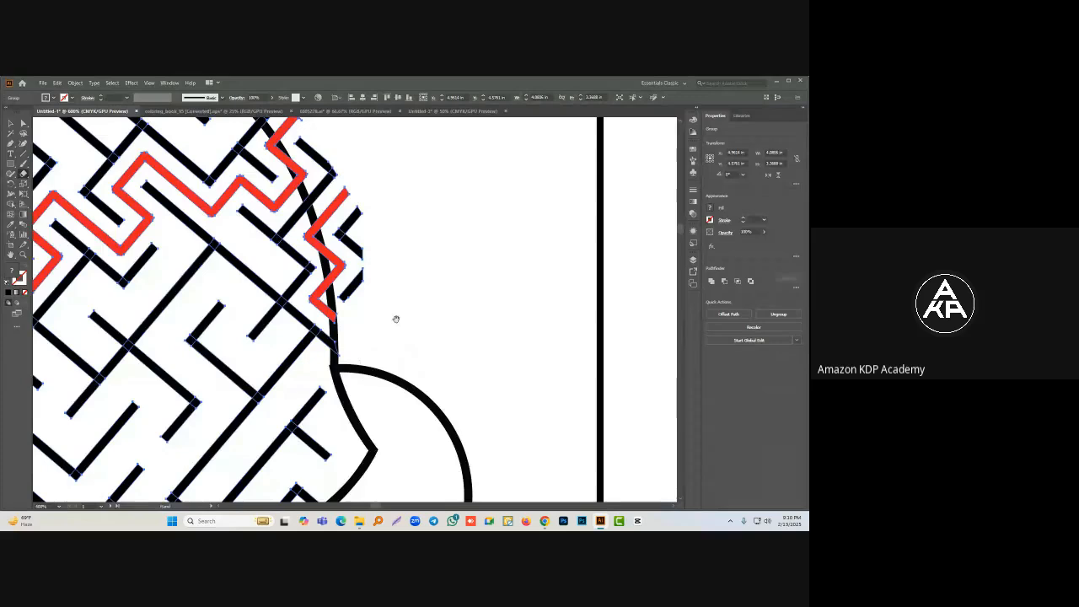
{"action": "scroll", "coordinate": [396, 319], "scroll_direction": "up", "scroll_amount": 3}
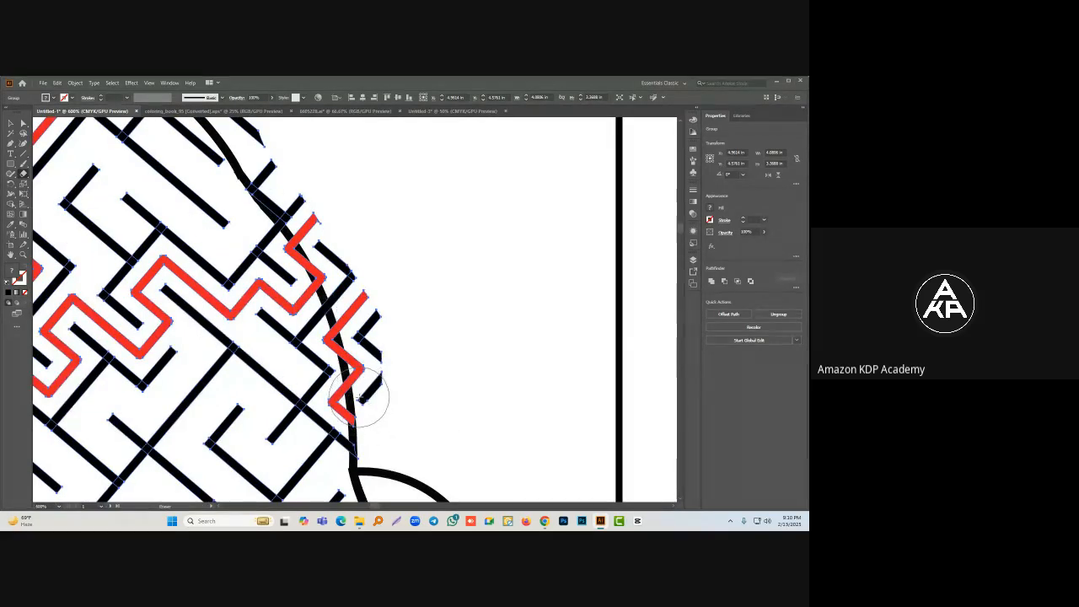
{"action": "left_click_drag", "start_coordinate": [360, 396], "coordinate": [373, 390]}
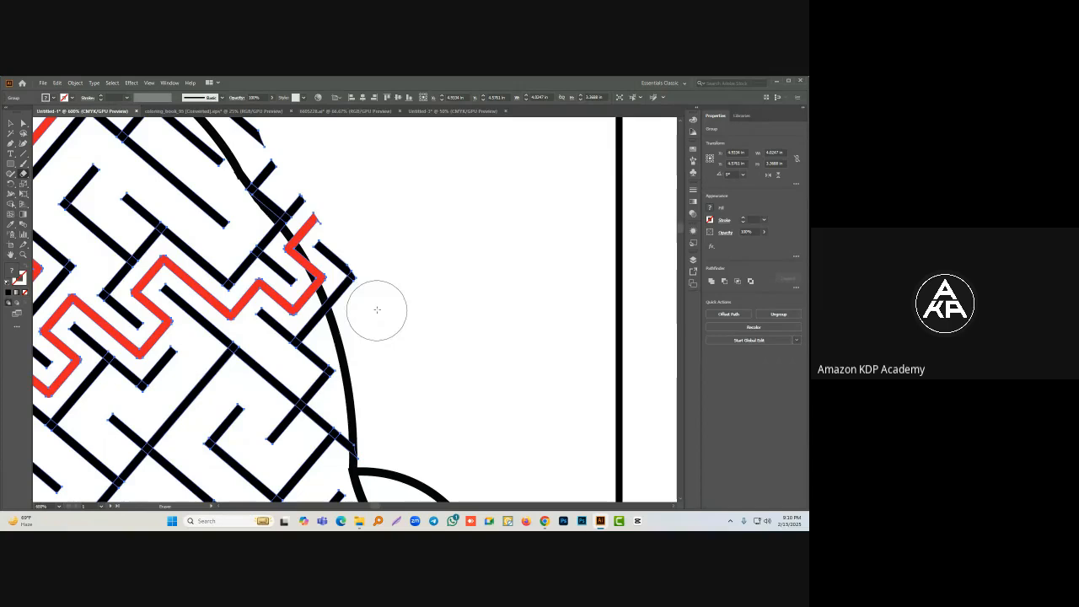
Step: Erase the wall corner and the red path piece protruding beyond the middle of the shell's rear curve
{"action": "scroll", "coordinate": [409, 436], "scroll_direction": "left", "scroll_amount": 1}
{"action": "scroll", "coordinate": [374, 410], "scroll_direction": "down", "scroll_amount": 2}
{"action": "scroll", "coordinate": [383, 287], "scroll_direction": "up", "scroll_amount": 2}
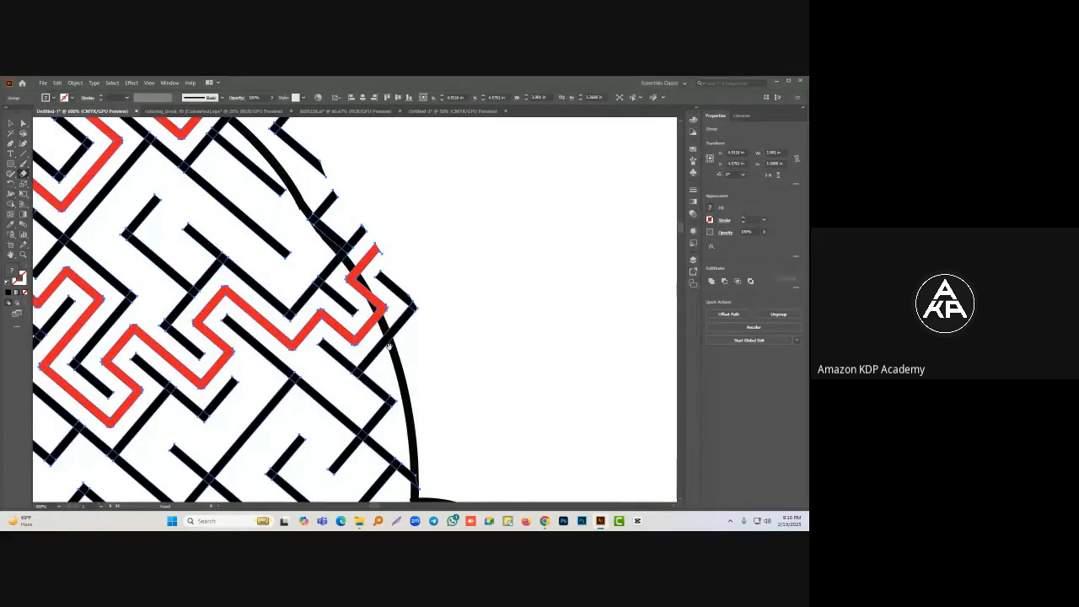
{"action": "scroll", "coordinate": [403, 377], "scroll_direction": "up", "scroll_amount": 1}
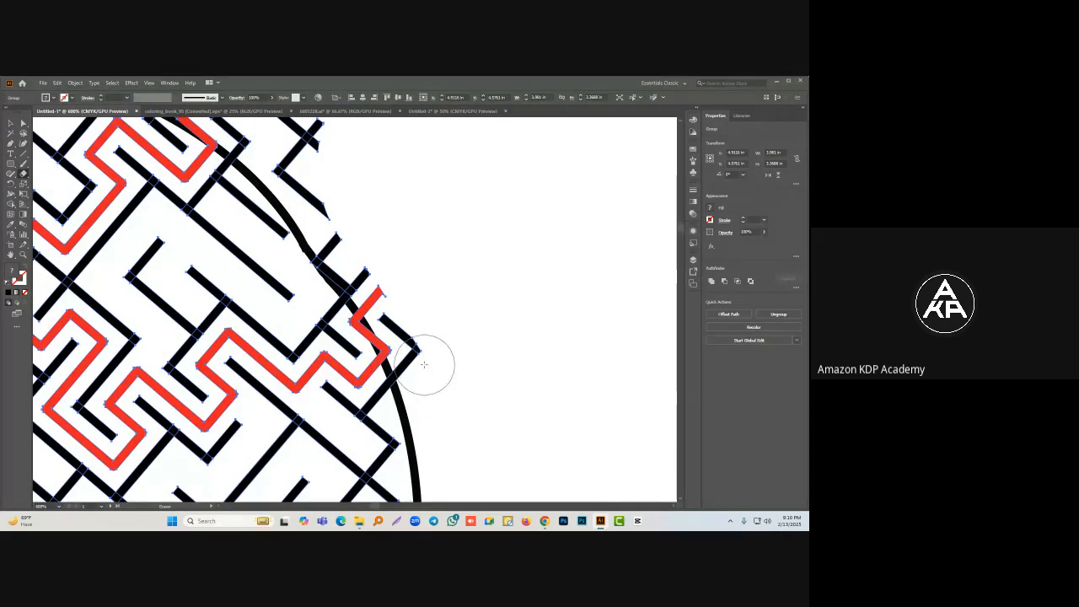
{"action": "left_click_drag", "start_coordinate": [423, 365], "coordinate": [414, 350]}
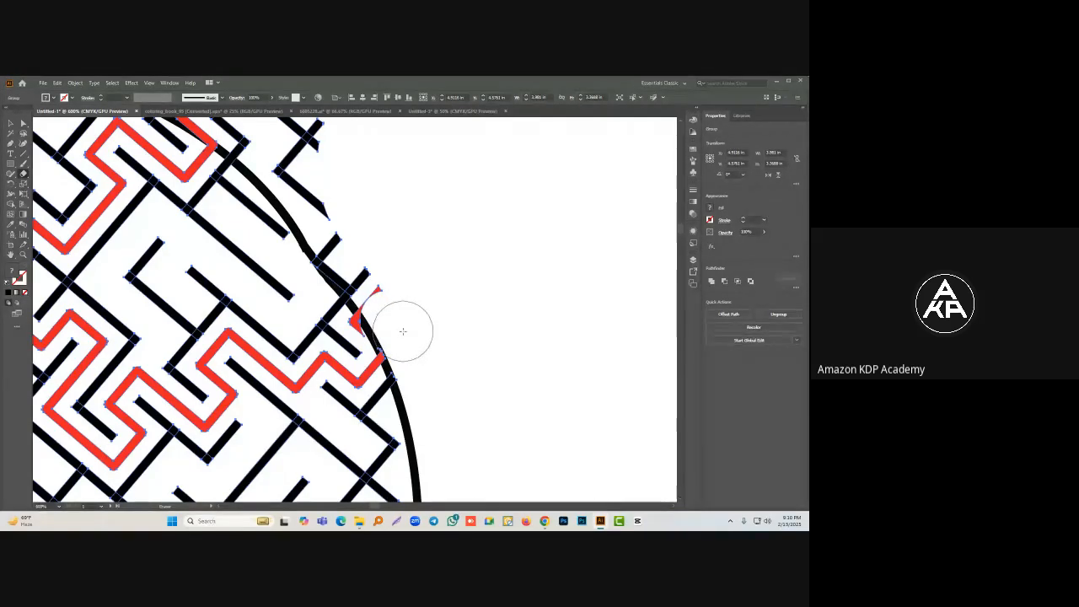
Step: Erase the maze walls and red path pieces outside the shell's upper rear curve, following the outline closely
{"action": "scroll", "coordinate": [393, 306], "scroll_direction": "down", "scroll_amount": 5}
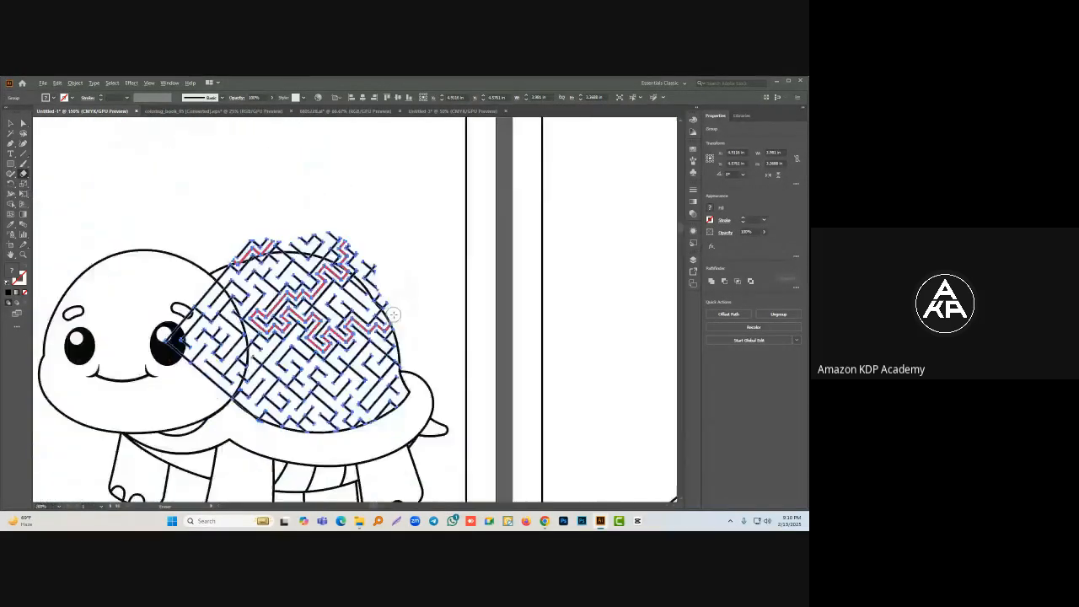
{"action": "scroll", "coordinate": [391, 307], "scroll_direction": "up", "scroll_amount": 3}
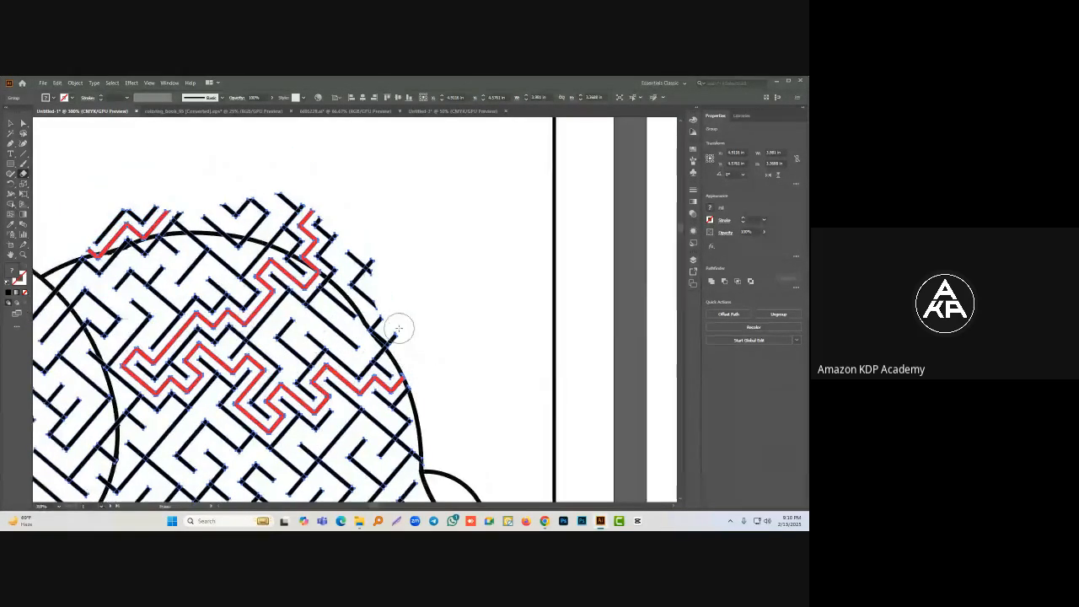
{"action": "scroll", "coordinate": [395, 346], "scroll_direction": "up", "scroll_amount": 5}
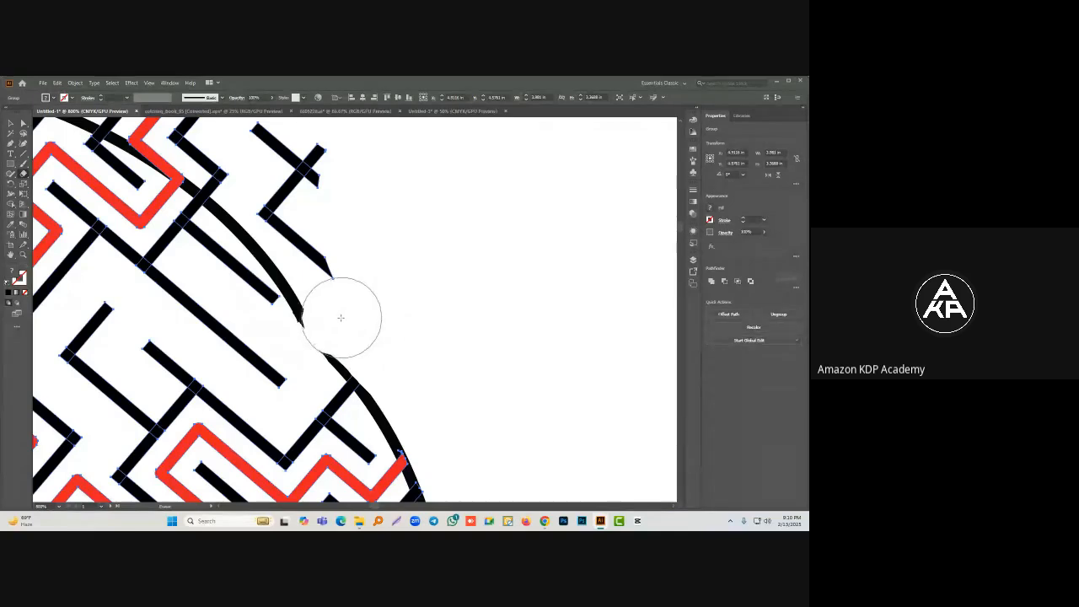
{"action": "mouse_move", "coordinate": [381, 294]}
{"action": "left_mouse_down"}
{"action": "mouse_move", "coordinate": [439, 391]}
{"action": "mouse_move", "coordinate": [339, 243]}
{"action": "mouse_move", "coordinate": [469, 413]}
{"action": "mouse_move", "coordinate": [397, 404]}
{"action": "left_mouse_up"}
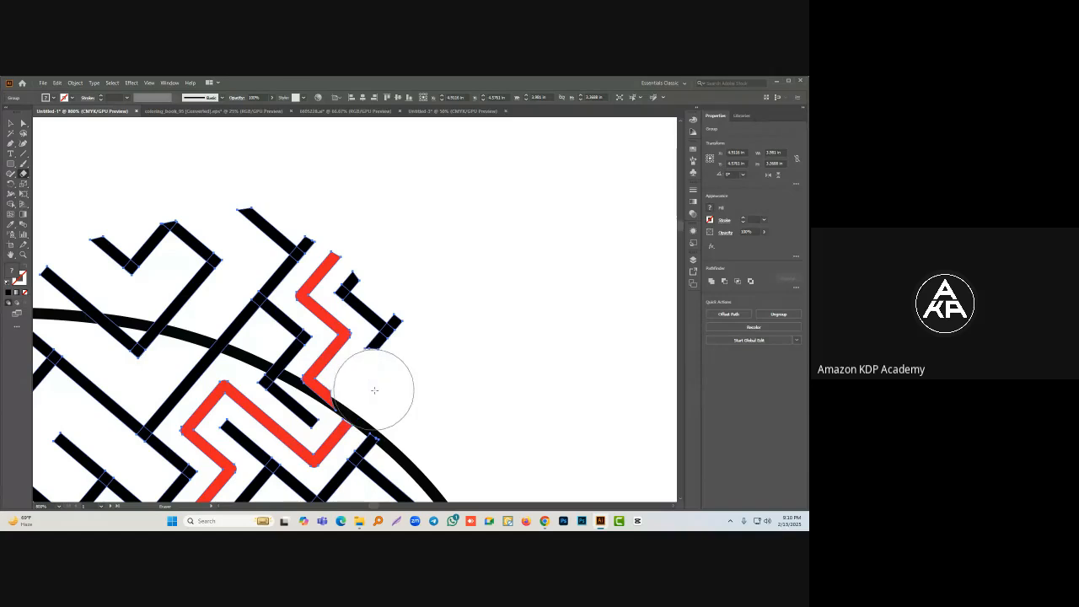
{"action": "mouse_move", "coordinate": [374, 381]}
{"action": "left_mouse_down"}
{"action": "mouse_move", "coordinate": [346, 369]}
{"action": "mouse_move", "coordinate": [357, 320]}
{"action": "mouse_move", "coordinate": [406, 275]}
{"action": "left_mouse_up"}
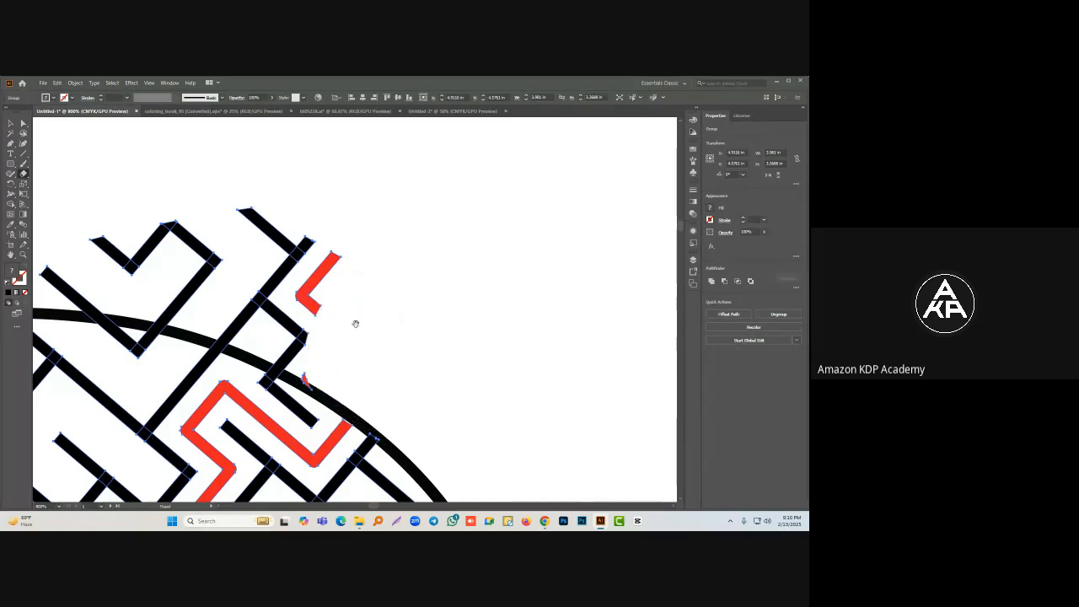
{"action": "mouse_move", "coordinate": [357, 323]}
{"action": "left_mouse_down"}
{"action": "mouse_move", "coordinate": [442, 386]}
{"action": "mouse_move", "coordinate": [420, 418]}
{"action": "left_mouse_up"}
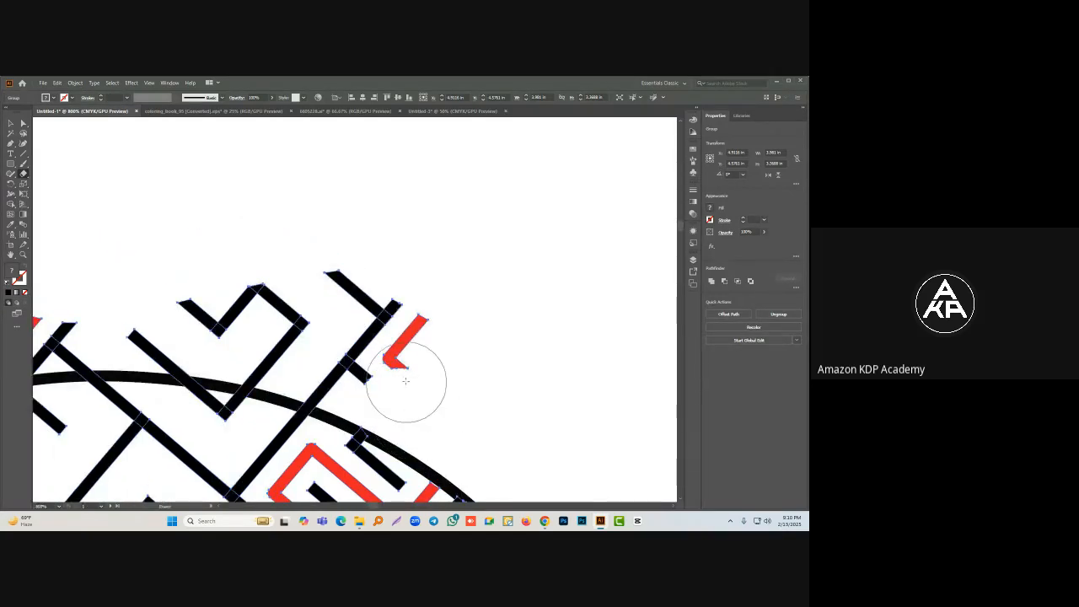
{"action": "mouse_move", "coordinate": [406, 381]}
{"action": "left_mouse_down"}
{"action": "mouse_move", "coordinate": [337, 350]}
{"action": "mouse_move", "coordinate": [471, 318]}
{"action": "left_mouse_up"}
Step: Erase the remaining black and red maze pieces above the shell's top outline, working forward toward the head
{"action": "scroll", "coordinate": [354, 342], "scroll_direction": "down", "scroll_amount": 2}
{"action": "scroll", "coordinate": [471, 317], "scroll_direction": "down", "scroll_amount": 2}
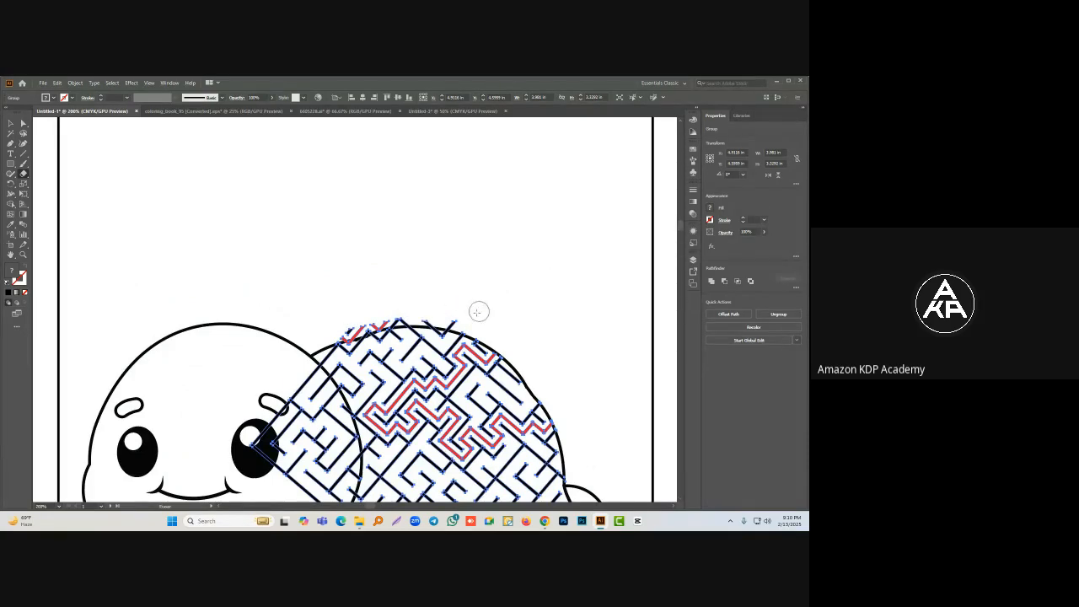
{"action": "scroll", "coordinate": [477, 312], "scroll_direction": "up", "scroll_amount": 4}
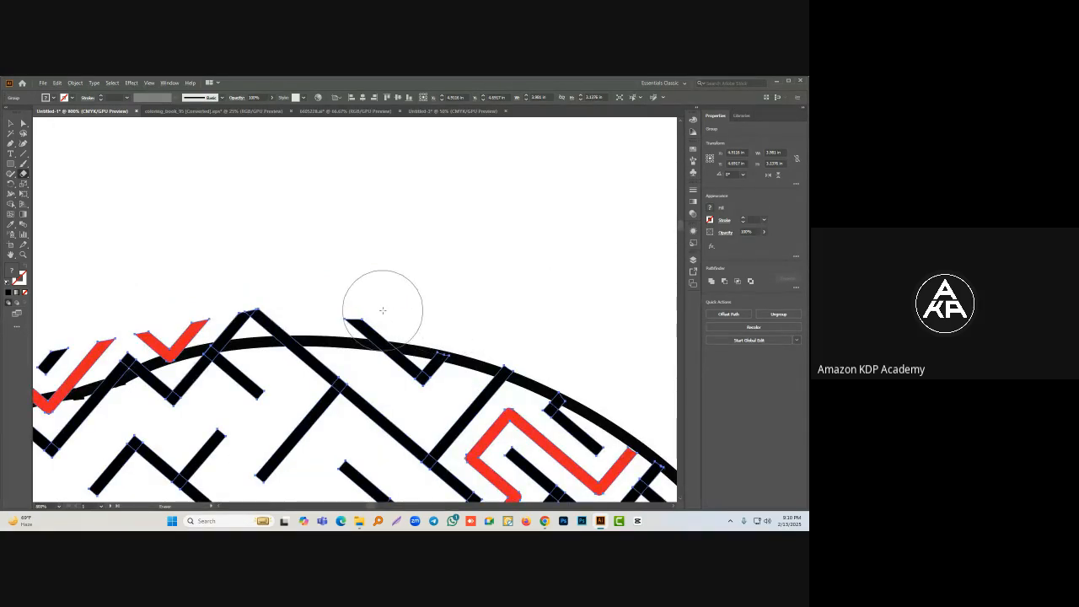
{"action": "left_click_drag", "start_coordinate": [277, 301], "coordinate": [585, 280]}
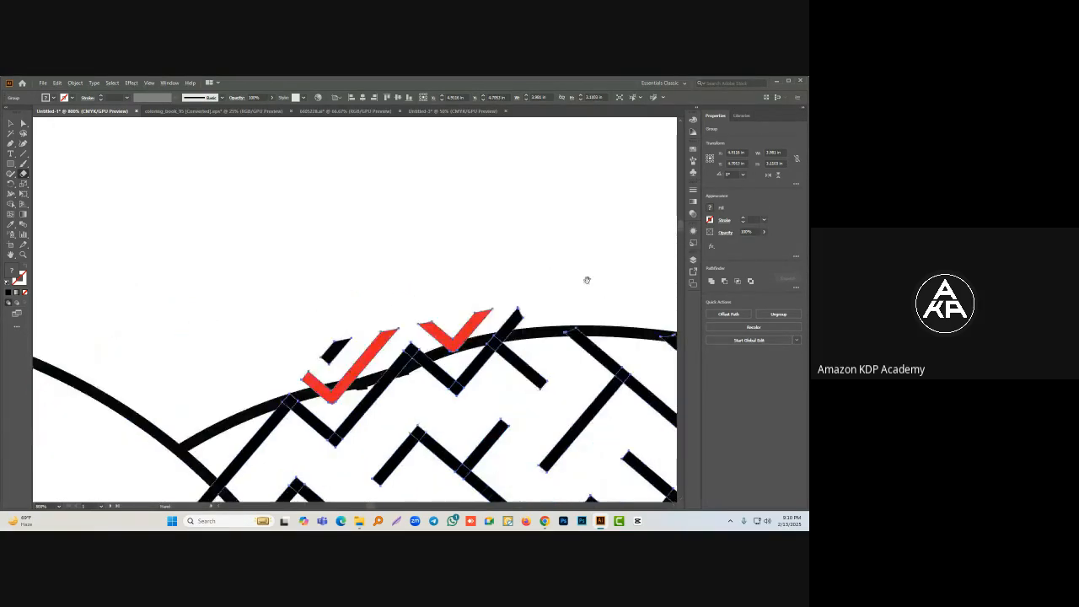
{"action": "left_click", "coordinate": [491, 298]}
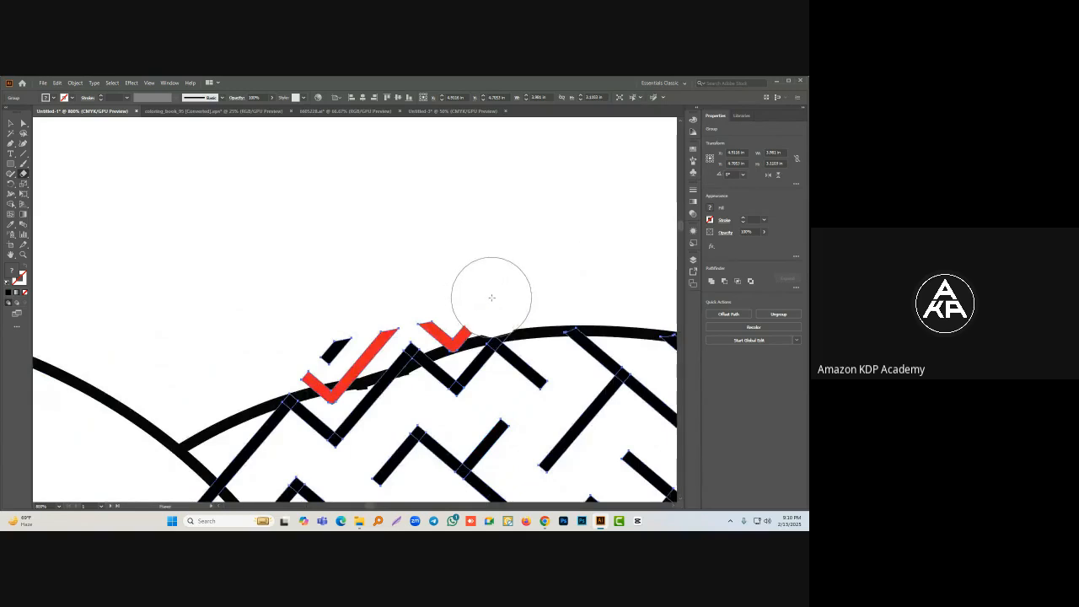
{"action": "left_click", "coordinate": [451, 315]}
{"action": "left_click", "coordinate": [396, 330]}
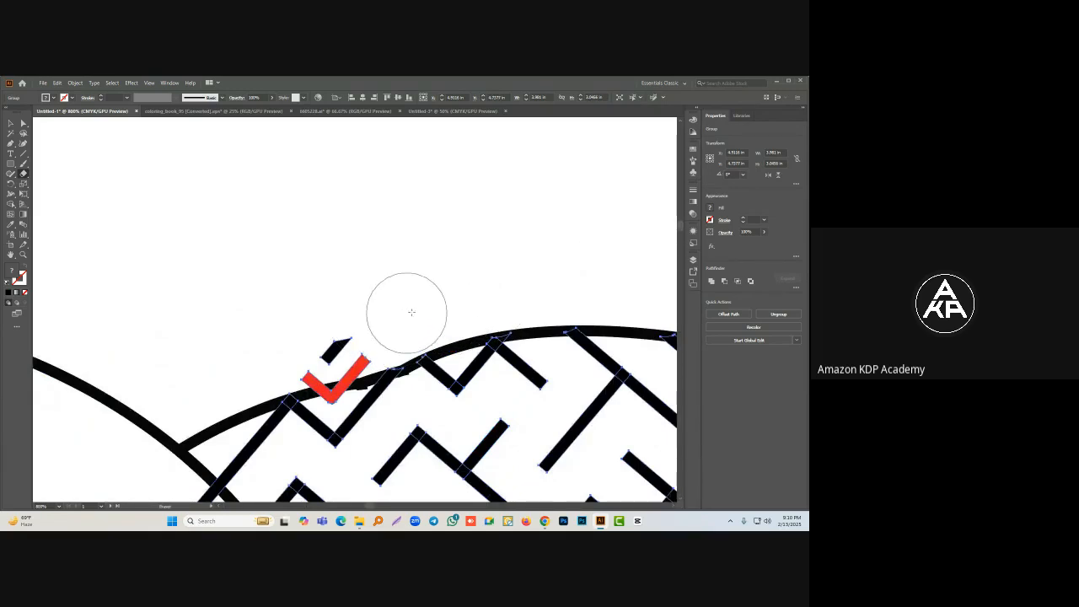
{"action": "left_click", "coordinate": [345, 348]}
{"action": "left_click", "coordinate": [328, 365]}
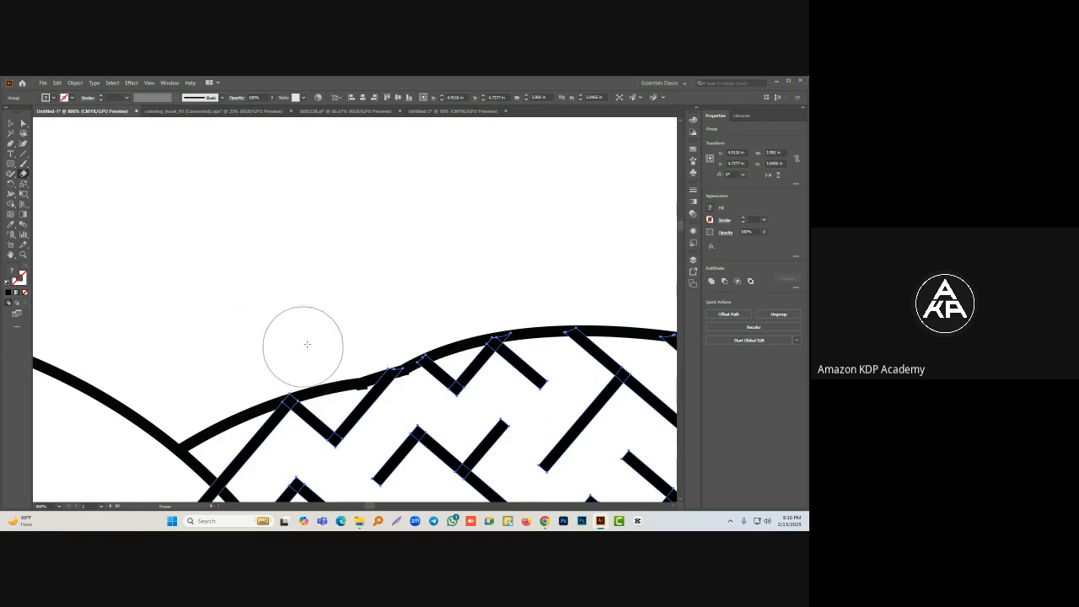
Step: Erase the front part of the maze covering the turtle's eye, eyebrow and cheek
{"action": "scroll", "coordinate": [307, 344], "scroll_direction": "down", "scroll_amount": 6}
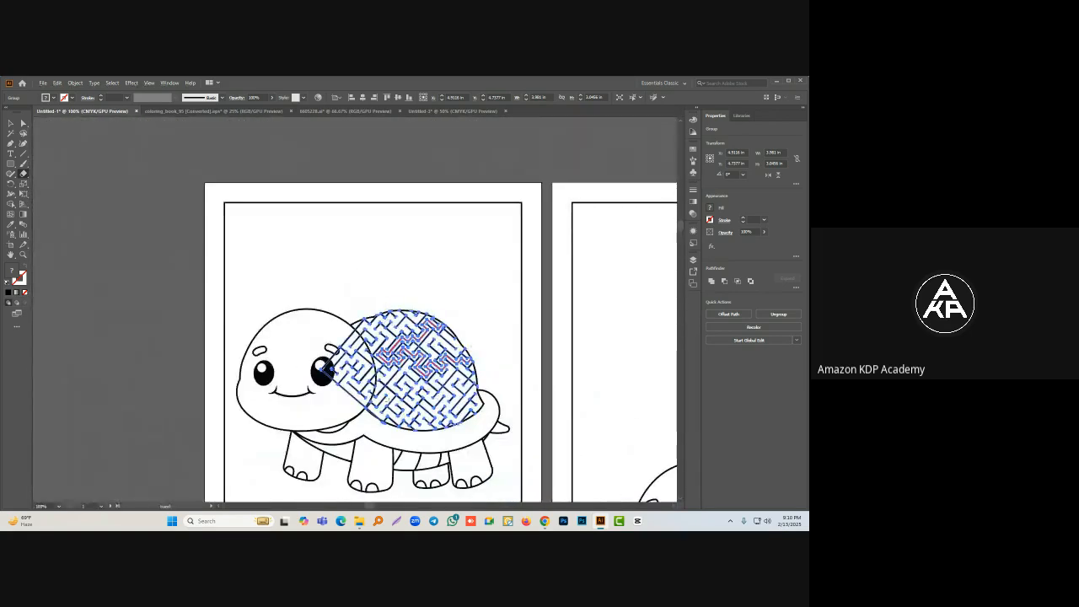
{"action": "scroll", "coordinate": [326, 368], "scroll_direction": "up", "scroll_amount": 5}
{"action": "scroll", "coordinate": [253, 316], "scroll_direction": "down", "scroll_amount": 3}
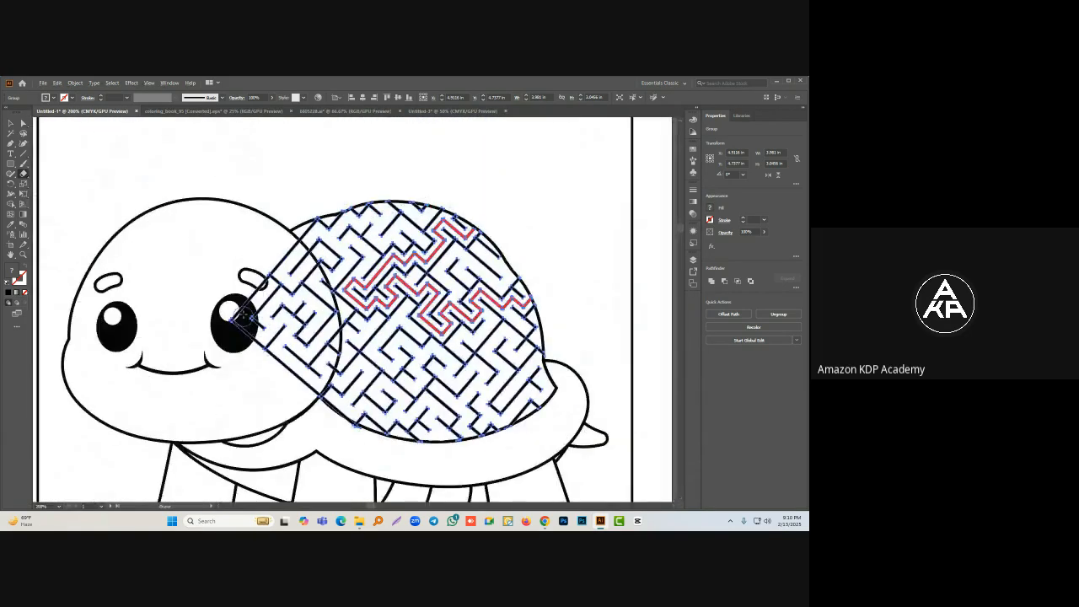
{"action": "mouse_move", "coordinate": [245, 315]}
{"action": "left_mouse_down"}
{"action": "mouse_move", "coordinate": [259, 287]}
{"action": "mouse_move", "coordinate": [271, 316]}
{"action": "mouse_move", "coordinate": [271, 285]}
{"action": "mouse_move", "coordinate": [297, 378]}
{"action": "mouse_move", "coordinate": [282, 253]}
{"action": "left_mouse_up"}
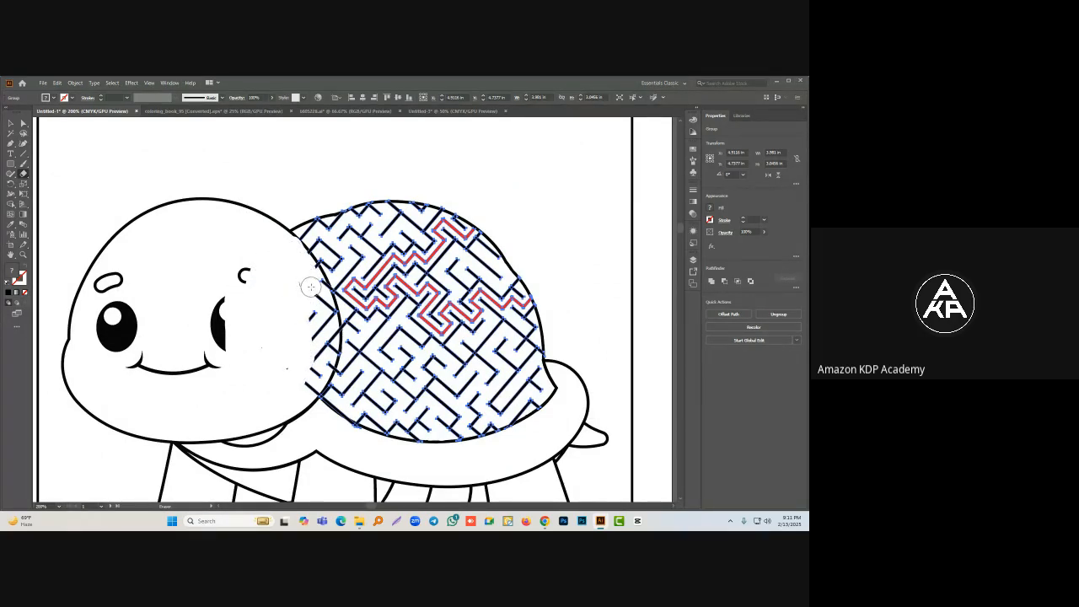
{"action": "left_click_drag", "start_coordinate": [311, 288], "coordinate": [309, 283]}
Step: Erase the maze ends crossing the head's rear outline and overlapping the shell's lower front edge
{"action": "scroll", "coordinate": [309, 281], "scroll_direction": "up", "scroll_amount": 2}
{"action": "mouse_move", "coordinate": [313, 344]}
{"action": "left_mouse_down"}
{"action": "mouse_move", "coordinate": [316, 374]}
{"action": "mouse_move", "coordinate": [317, 297]}
{"action": "left_mouse_up"}
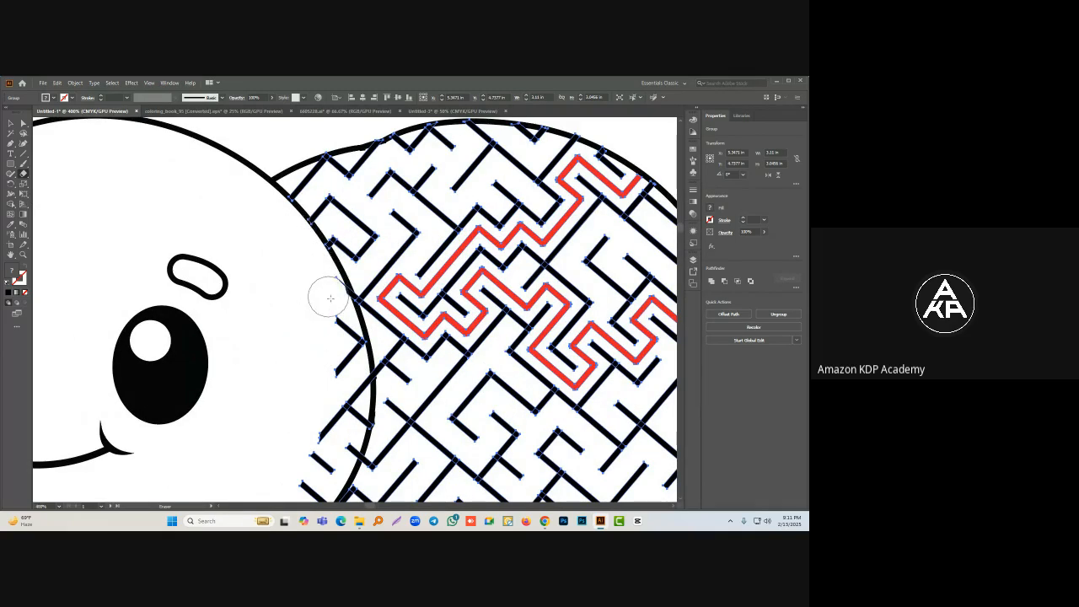
{"action": "scroll", "coordinate": [328, 278], "scroll_direction": "down", "scroll_amount": 3}
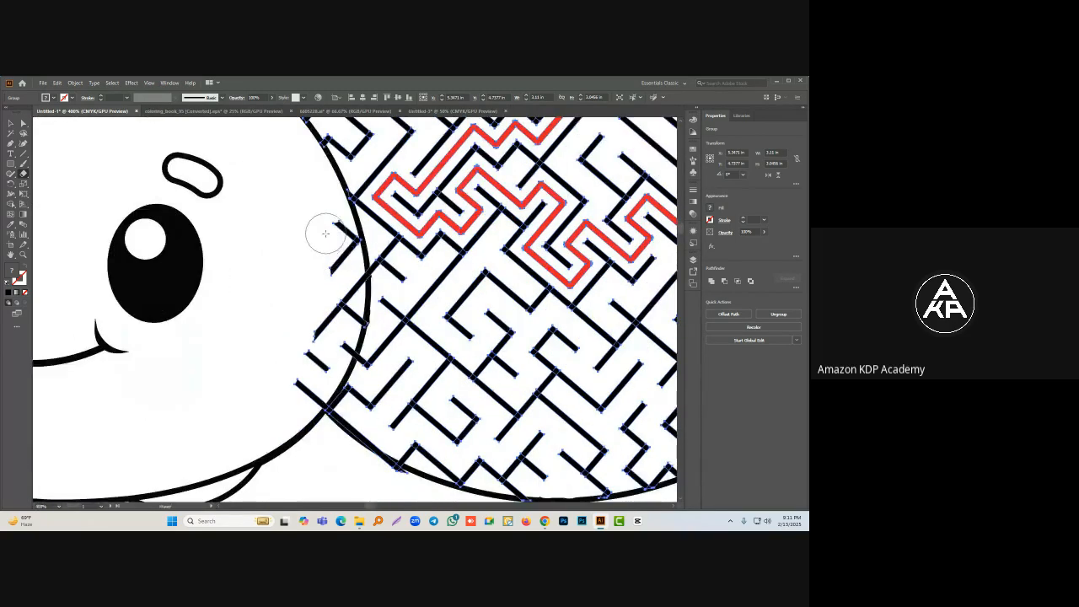
{"action": "mouse_move", "coordinate": [325, 232]}
{"action": "left_mouse_down"}
{"action": "mouse_move", "coordinate": [327, 264]}
{"action": "mouse_move", "coordinate": [347, 274]}
{"action": "mouse_move", "coordinate": [333, 302]}
{"action": "mouse_move", "coordinate": [353, 319]}
{"action": "mouse_move", "coordinate": [318, 373]}
{"action": "mouse_move", "coordinate": [326, 307]}
{"action": "mouse_move", "coordinate": [304, 372]}
{"action": "left_mouse_up"}
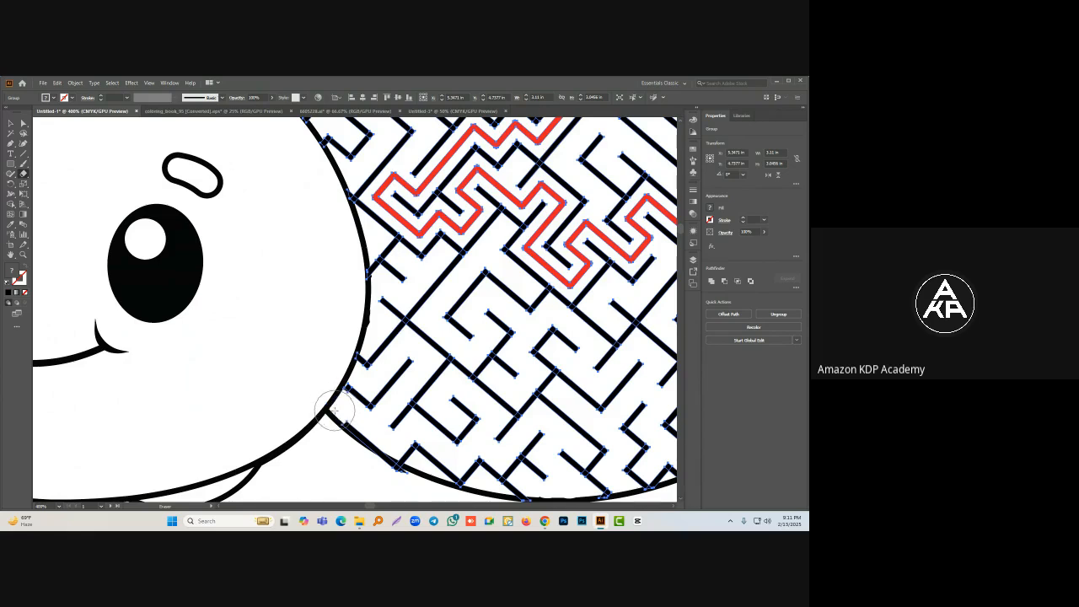
{"action": "left_click_drag", "start_coordinate": [334, 413], "coordinate": [391, 483]}
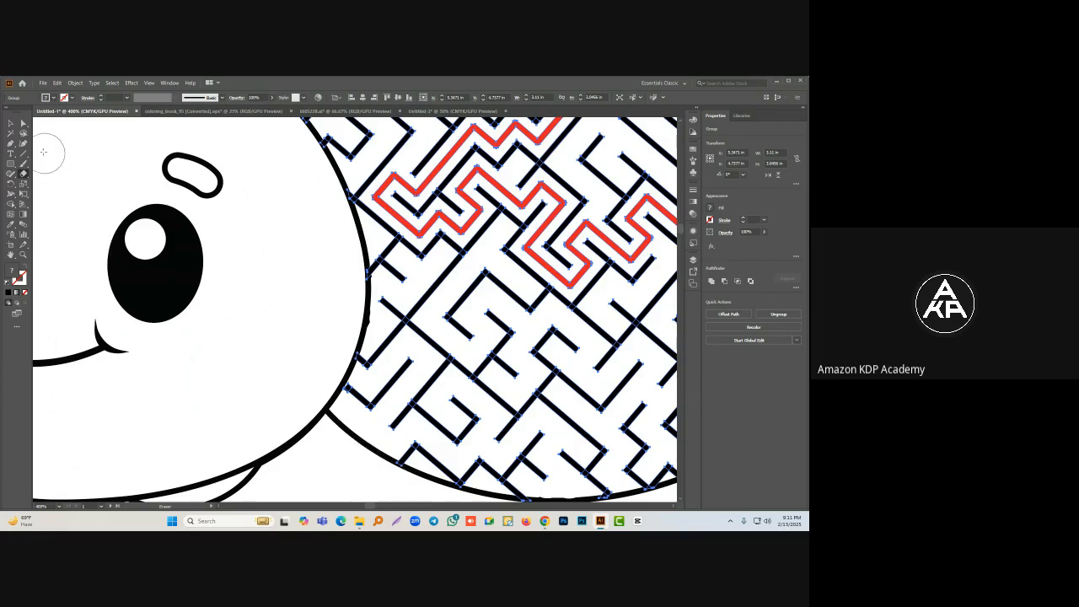
Step: Deselect the maze group and inspect the trimmed maze around the whole shell outline
{"action": "left_click", "coordinate": [11, 124]}
{"action": "left_click", "coordinate": [239, 333]}
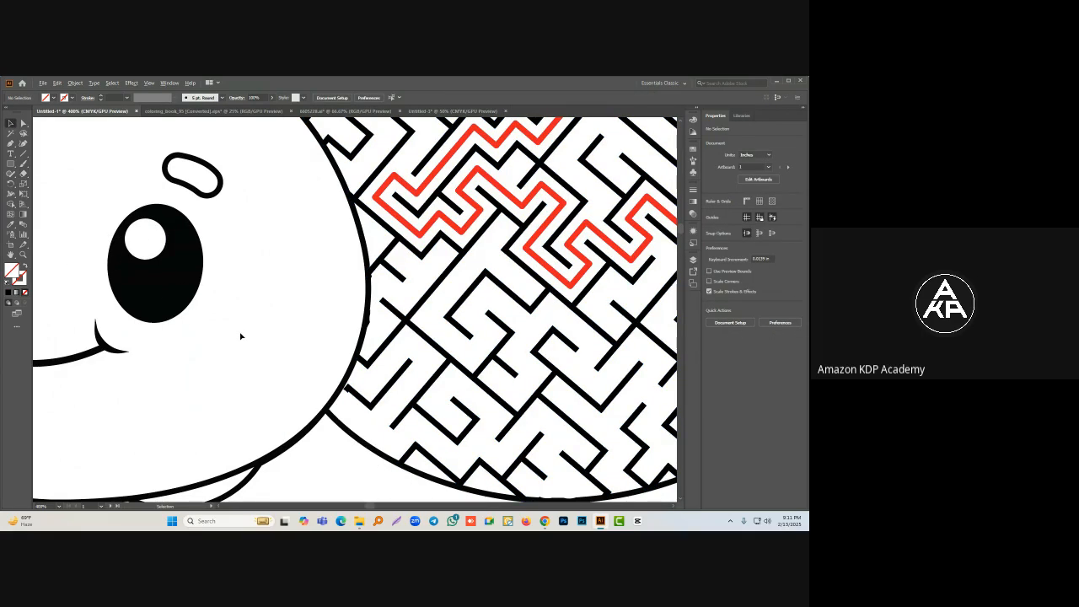
{"action": "scroll", "coordinate": [241, 336], "scroll_direction": "down", "scroll_amount": 3}
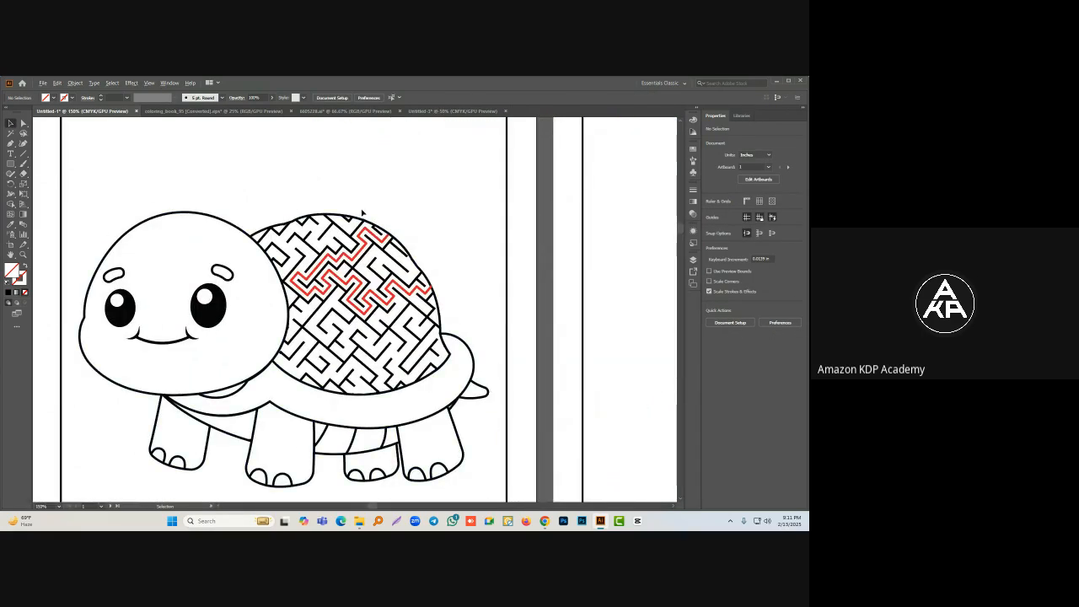
{"action": "scroll", "coordinate": [363, 213], "scroll_direction": "up", "scroll_amount": 4}
{"action": "scroll", "coordinate": [358, 229], "scroll_direction": "down", "scroll_amount": 2}
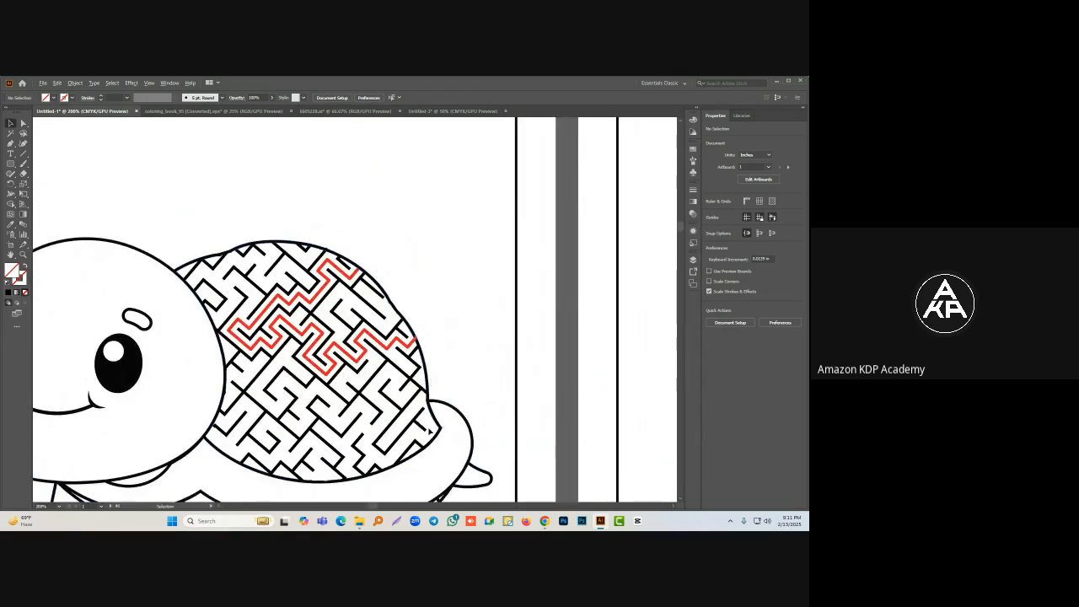
Step: Try to stretch the loose maze wall end near the tail until it meets the shell's rear outline
{"action": "scroll", "coordinate": [429, 432], "scroll_direction": "up", "scroll_amount": 3}
{"action": "left_click", "coordinate": [394, 325]}
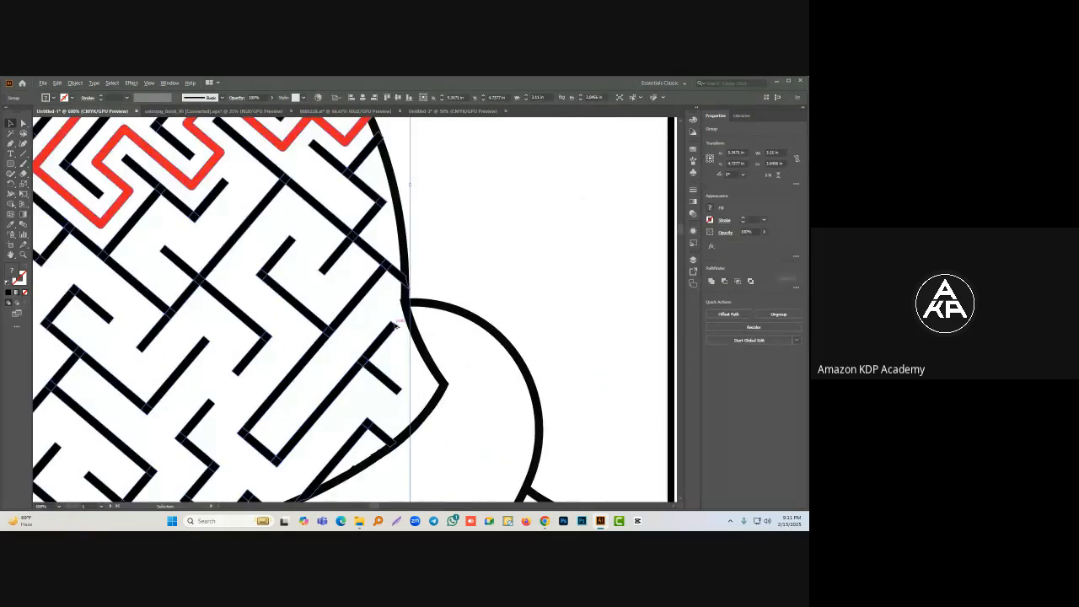
{"action": "left_click", "coordinate": [80, 157]}
{"action": "left_click", "coordinate": [23, 124]}
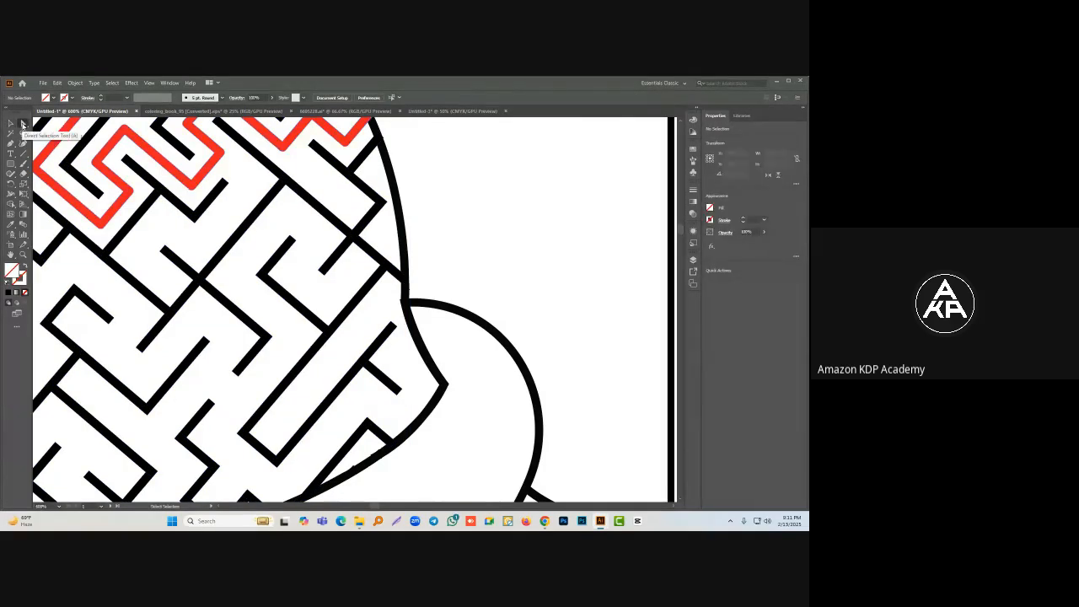
{"action": "scroll", "coordinate": [401, 331], "scroll_direction": "up", "scroll_amount": 4}
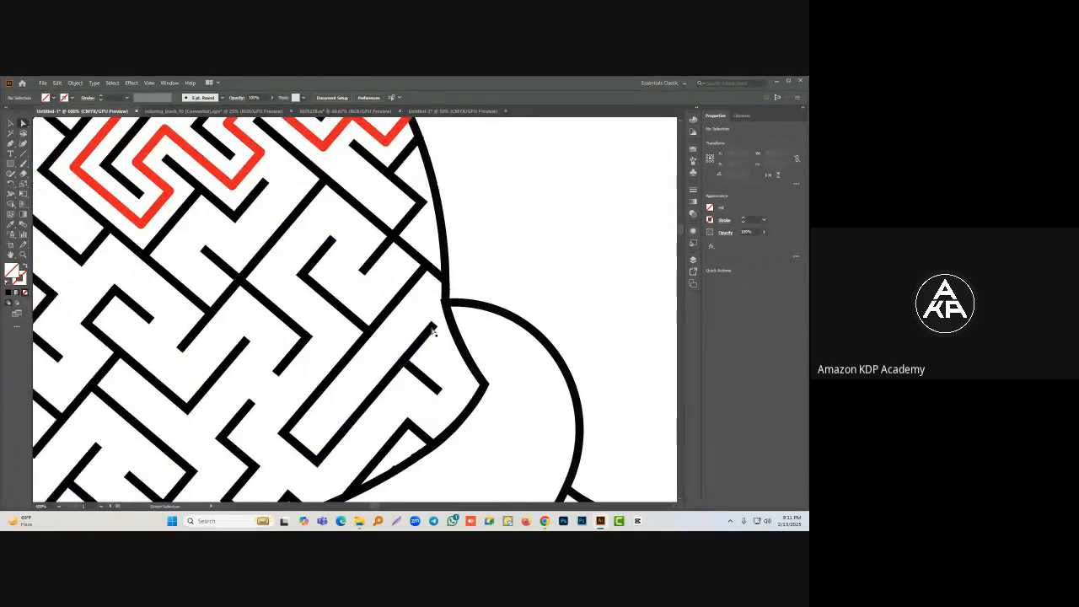
{"action": "left_click", "coordinate": [391, 311]}
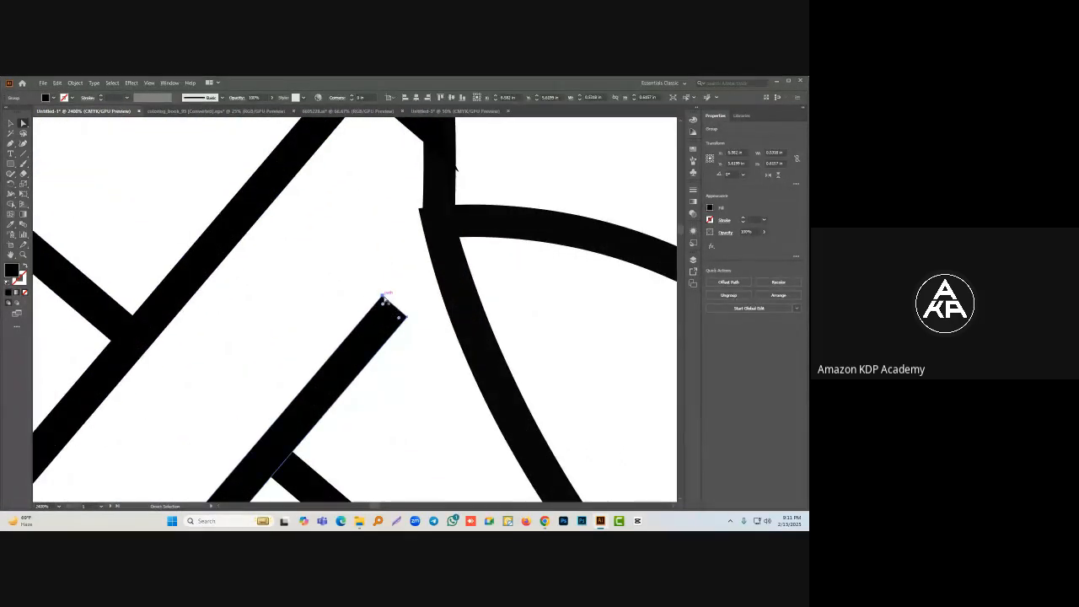
{"action": "left_click", "coordinate": [407, 320]}
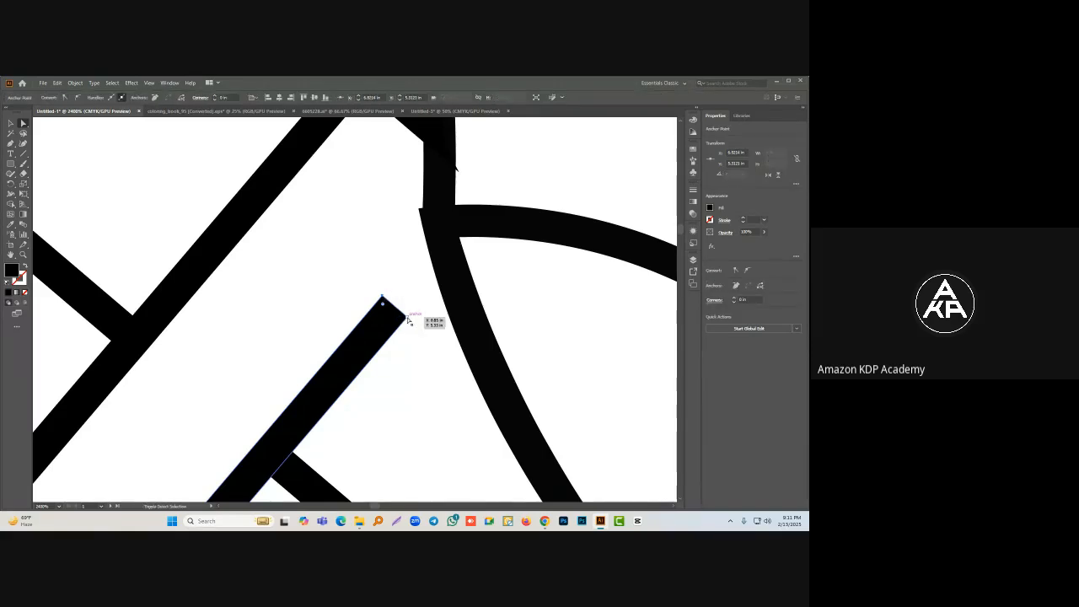
{"action": "left_click_drag", "start_coordinate": [408, 320], "coordinate": [456, 266]}
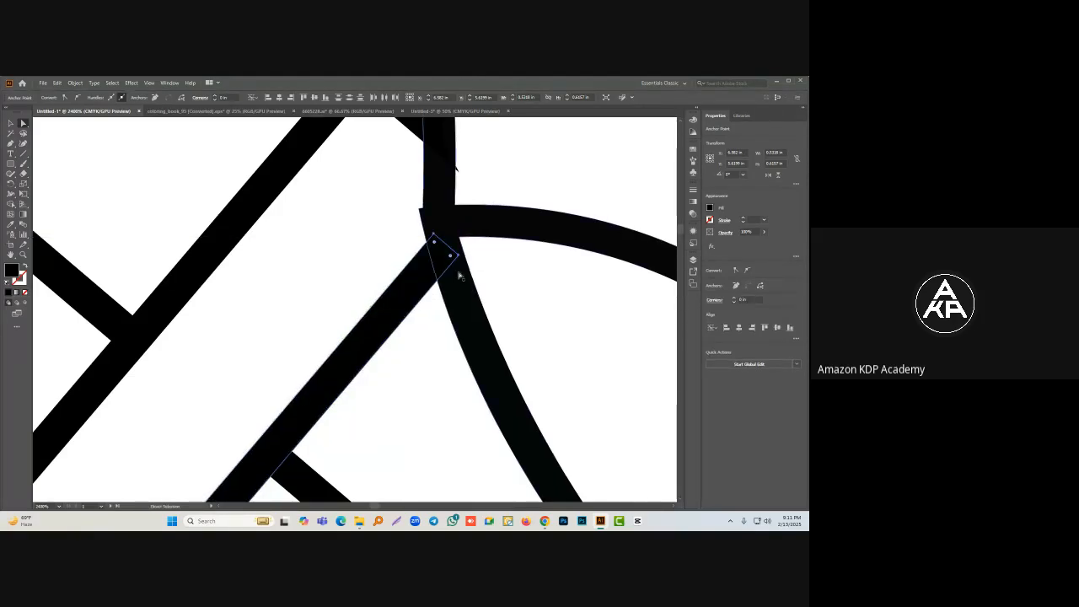
{"action": "scroll", "coordinate": [456, 312], "scroll_direction": "down", "scroll_amount": 5}
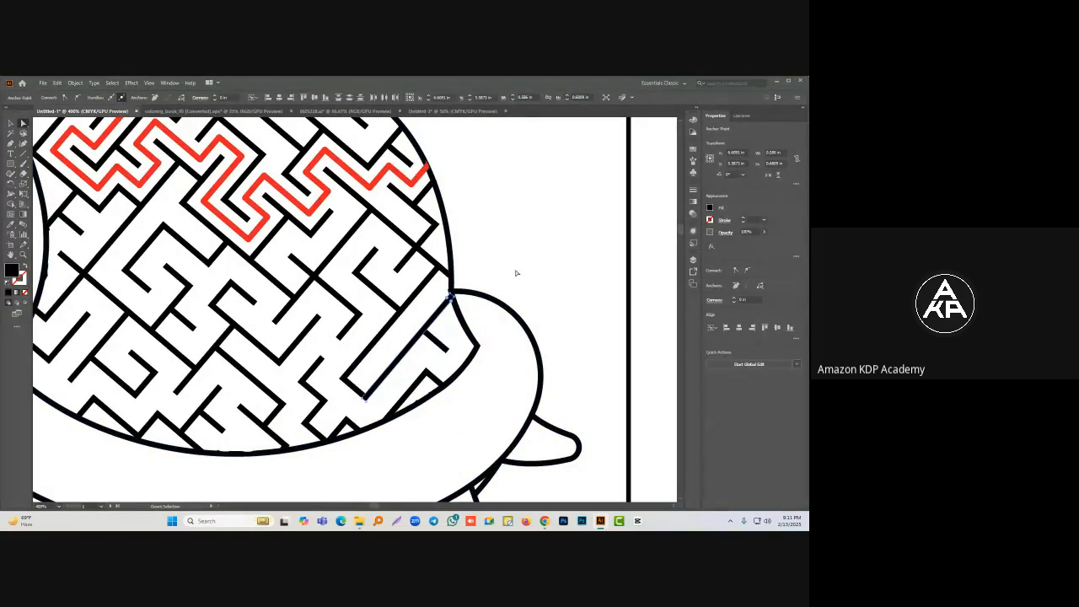
{"action": "key", "text": "v"}
{"action": "key", "text": "a"}
{"action": "left_click", "coordinate": [509, 246]}
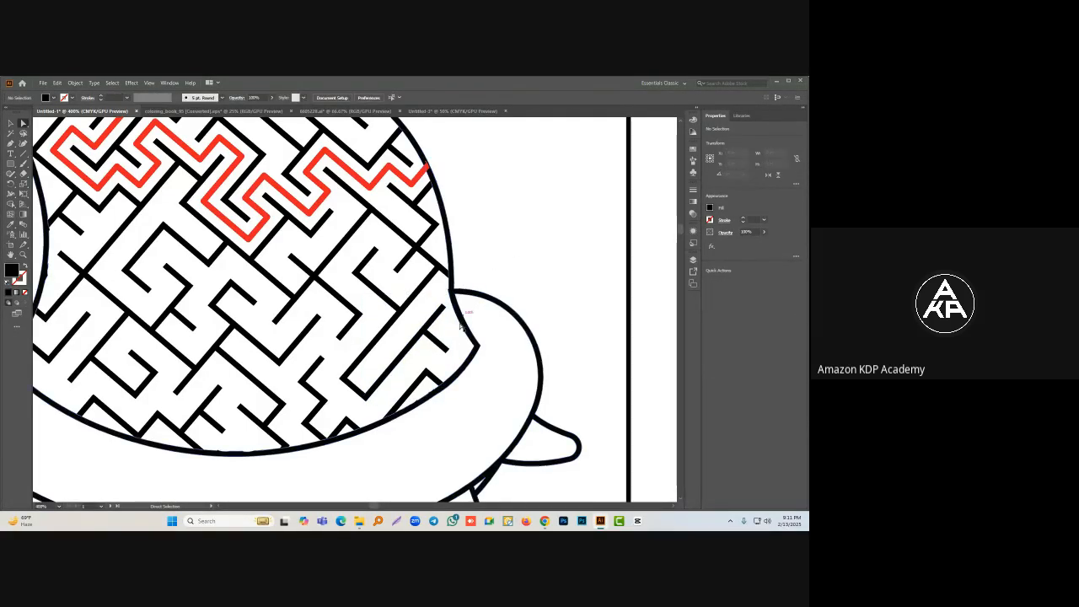
Step: Trim the rear end of the red solution path with the Eraser so it stops just inside the shell outline
{"action": "left_click_drag", "start_coordinate": [461, 224], "coordinate": [483, 313]}
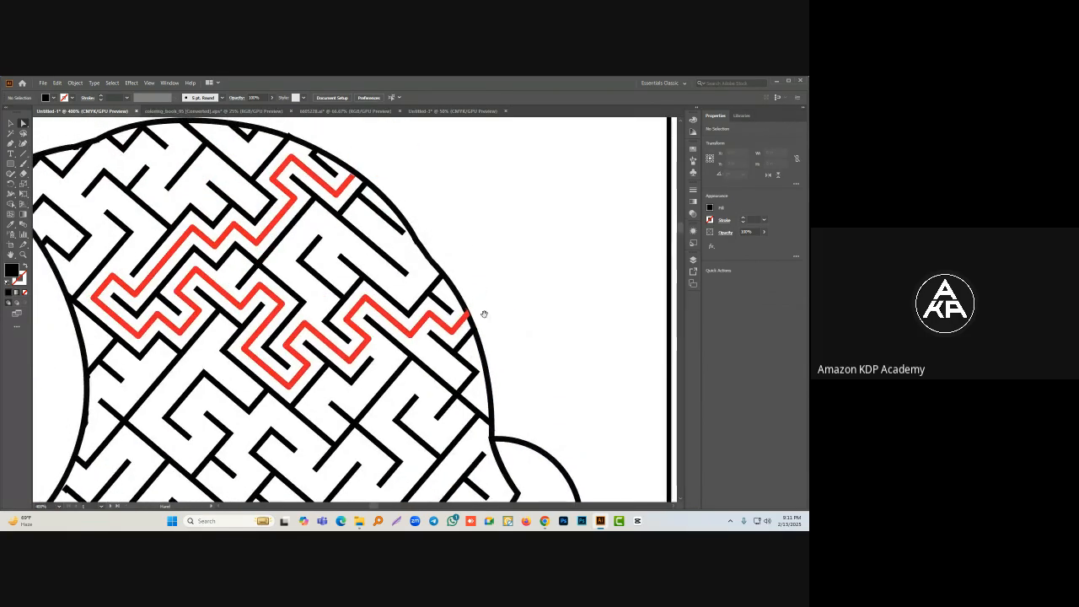
{"action": "scroll", "coordinate": [470, 323], "scroll_direction": "up", "scroll_amount": 2}
{"action": "left_click", "coordinate": [467, 312]}
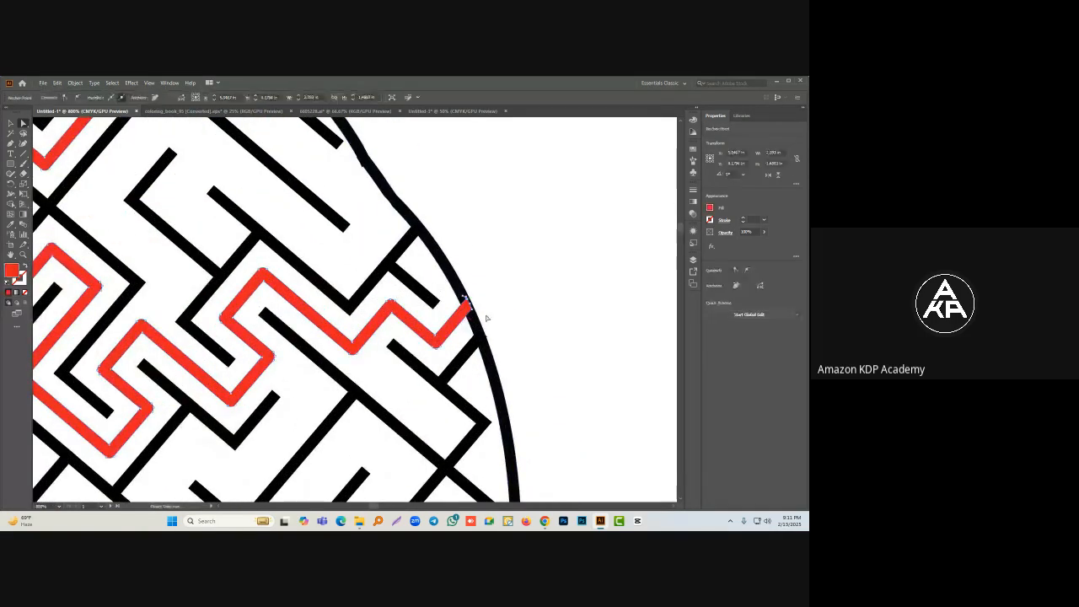
{"action": "key", "text": "shift+e"}
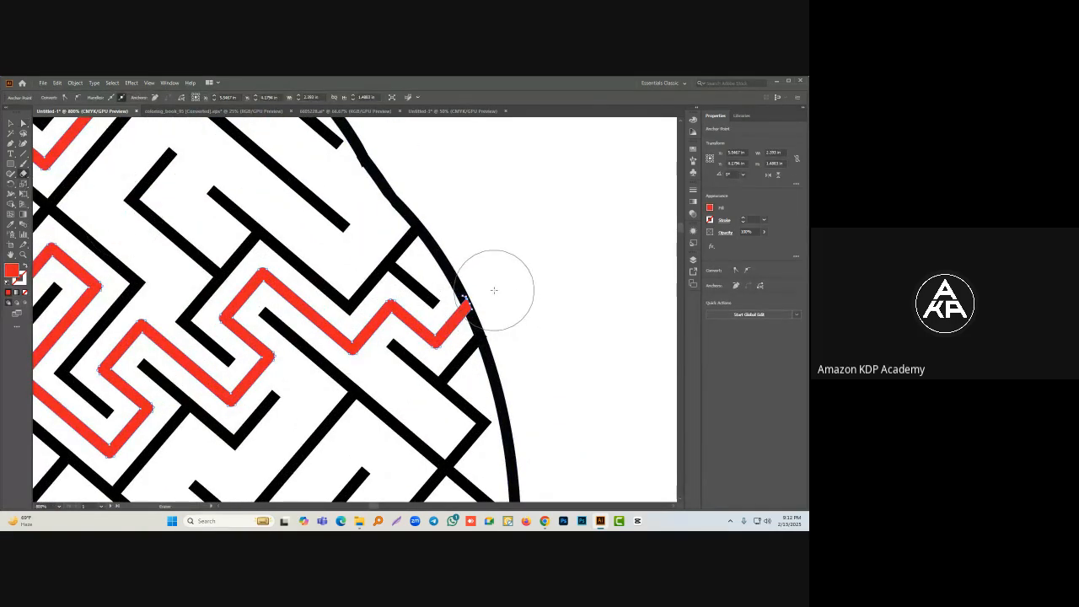
{"action": "key", "text": "v"}
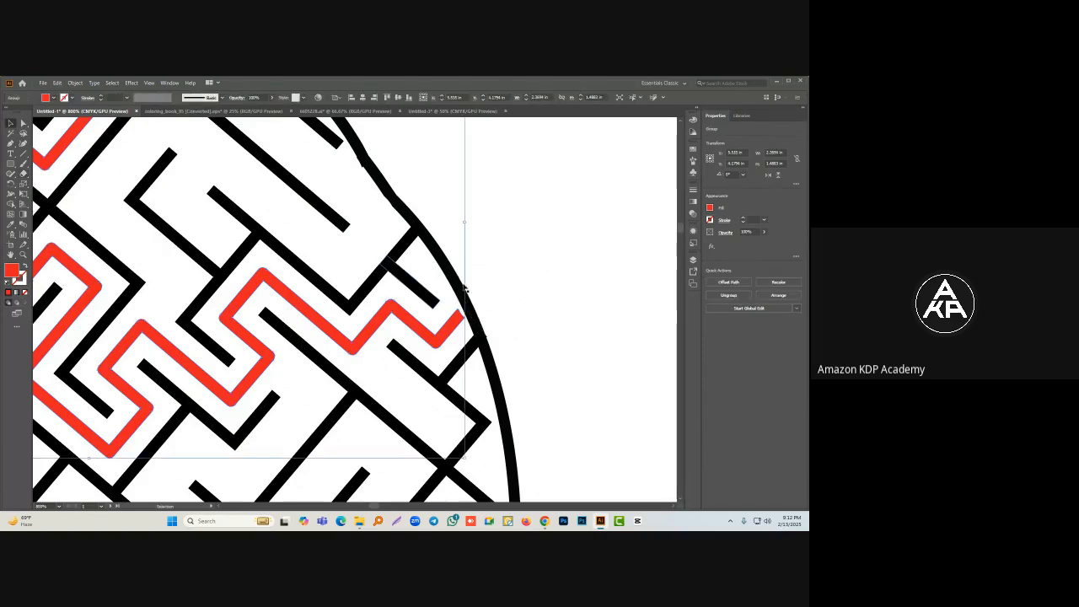
{"action": "left_click", "coordinate": [499, 301]}
Step: Examine where both ends of the red solution path meet the shell outline on the whole turtle
{"action": "scroll", "coordinate": [497, 300], "scroll_direction": "down", "scroll_amount": 3}
{"action": "left_click_drag", "start_coordinate": [487, 274], "coordinate": [431, 229]}
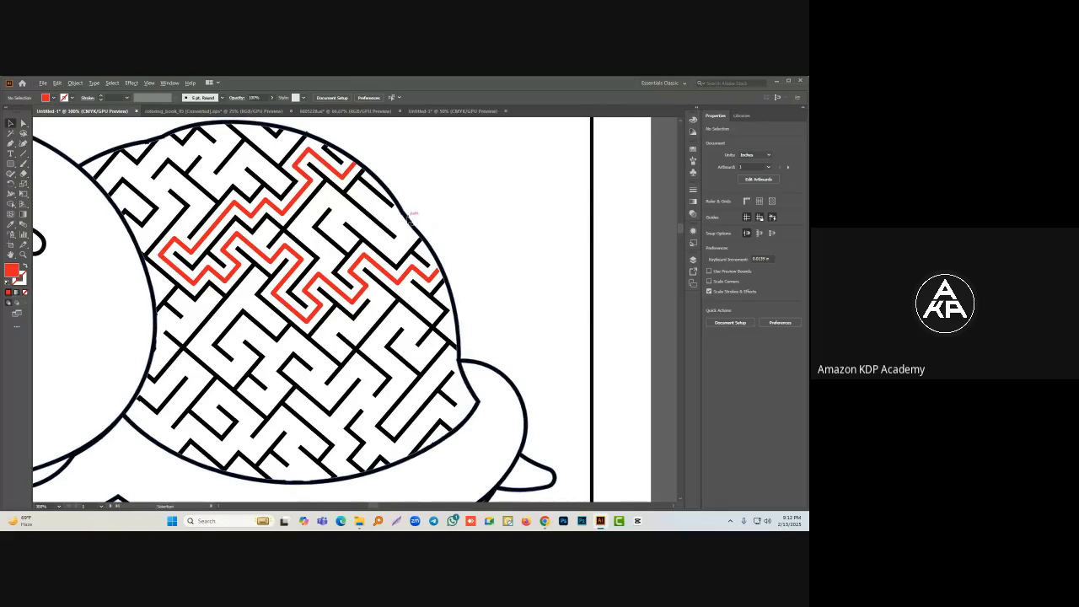
{"action": "scroll", "coordinate": [407, 220], "scroll_direction": "down", "scroll_amount": 2}
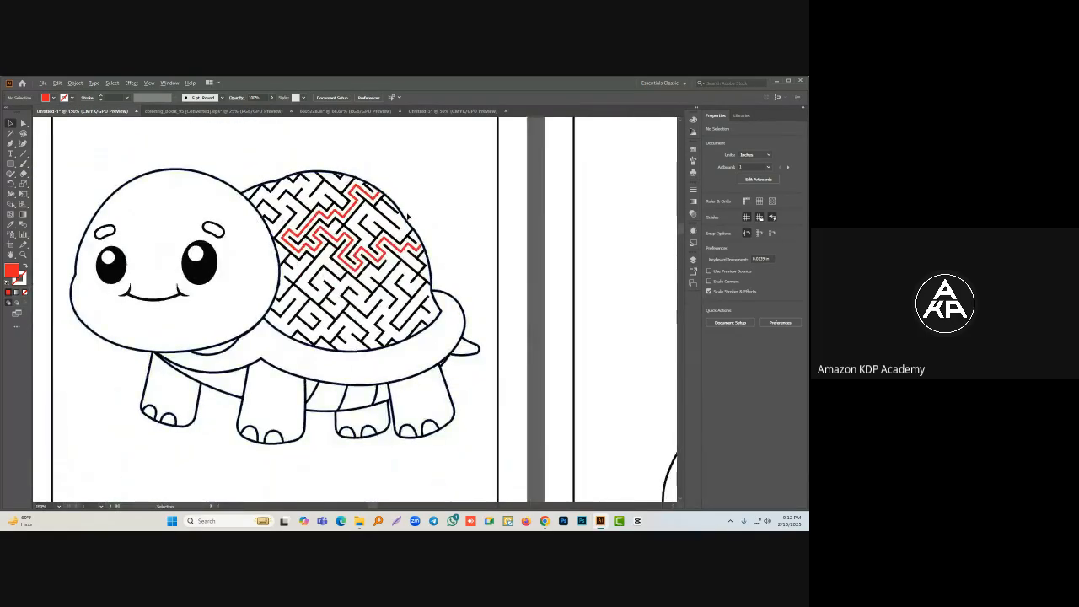
{"action": "scroll", "coordinate": [381, 192], "scroll_direction": "up", "scroll_amount": 4}
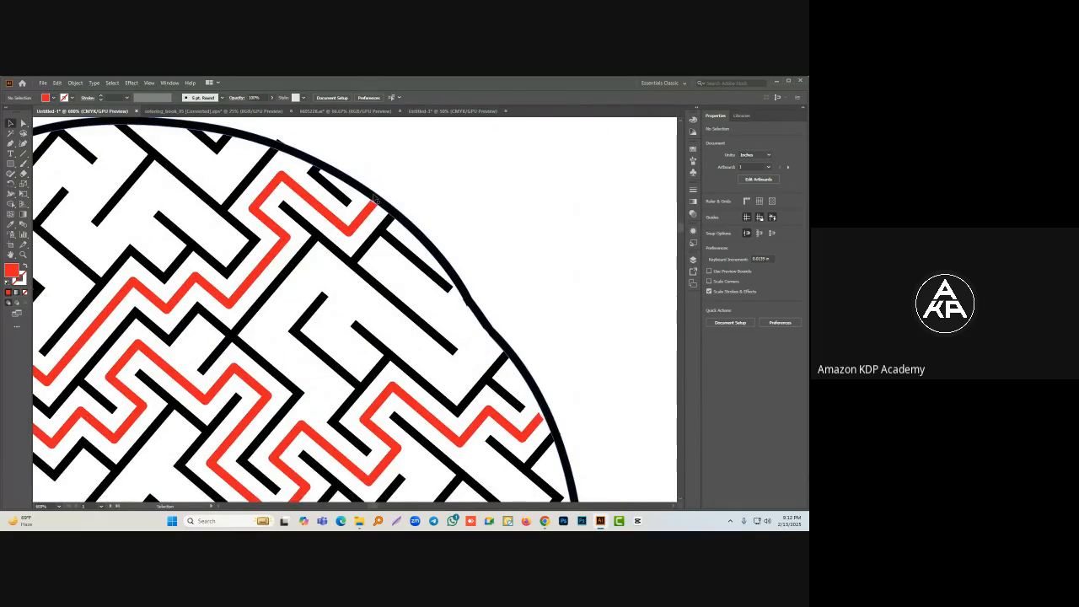
{"action": "scroll", "coordinate": [400, 253], "scroll_direction": "down", "scroll_amount": 4}
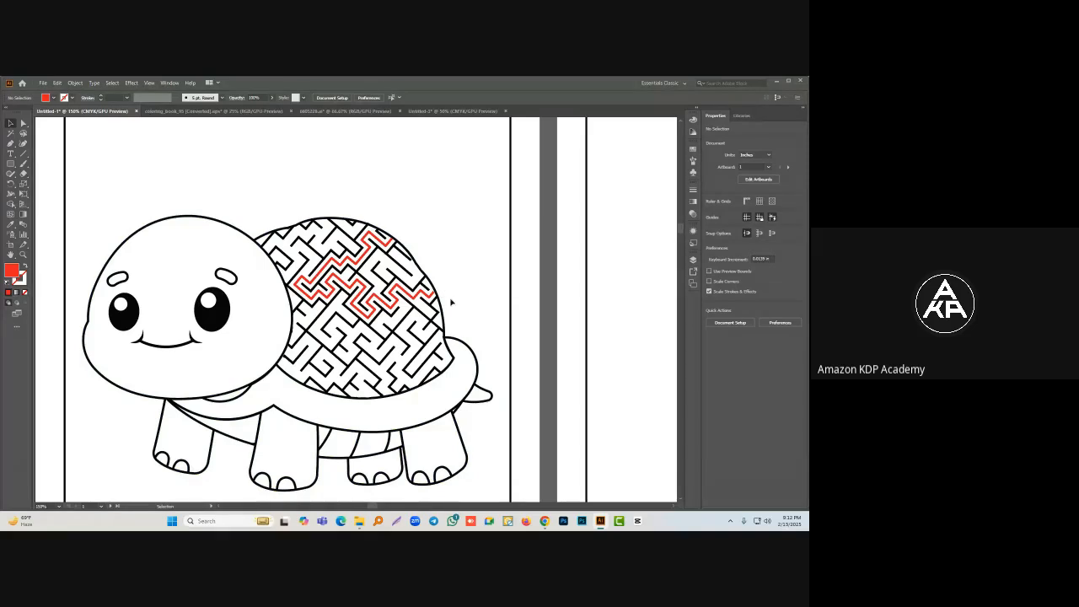
{"action": "scroll", "coordinate": [386, 217], "scroll_direction": "up", "scroll_amount": 5}
{"action": "scroll", "coordinate": [383, 237], "scroll_direction": "down", "scroll_amount": 7}
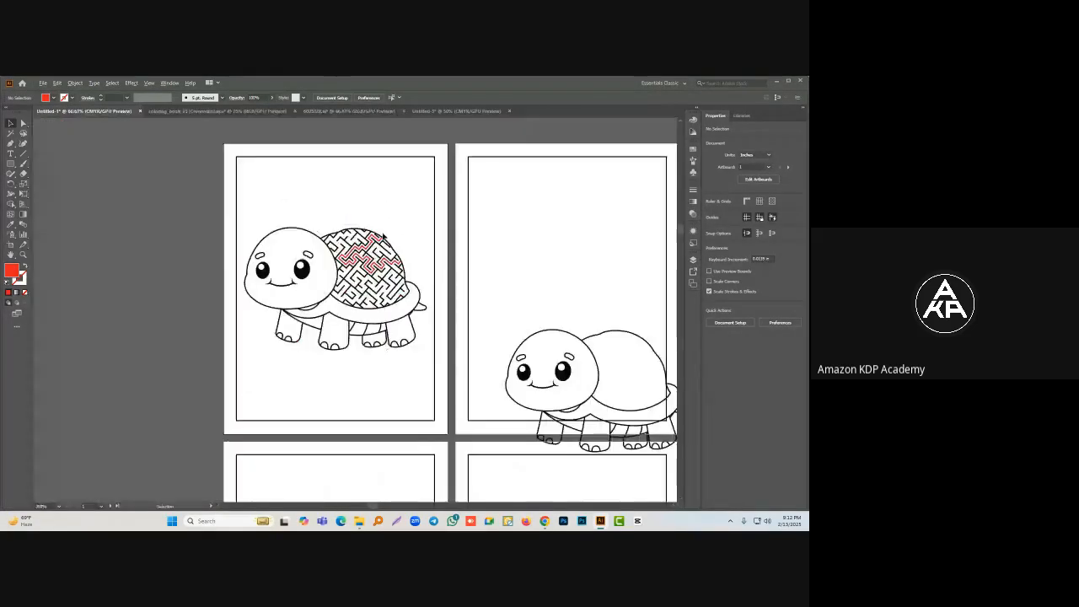
{"action": "scroll", "coordinate": [405, 225], "scroll_direction": "up", "scroll_amount": 2}
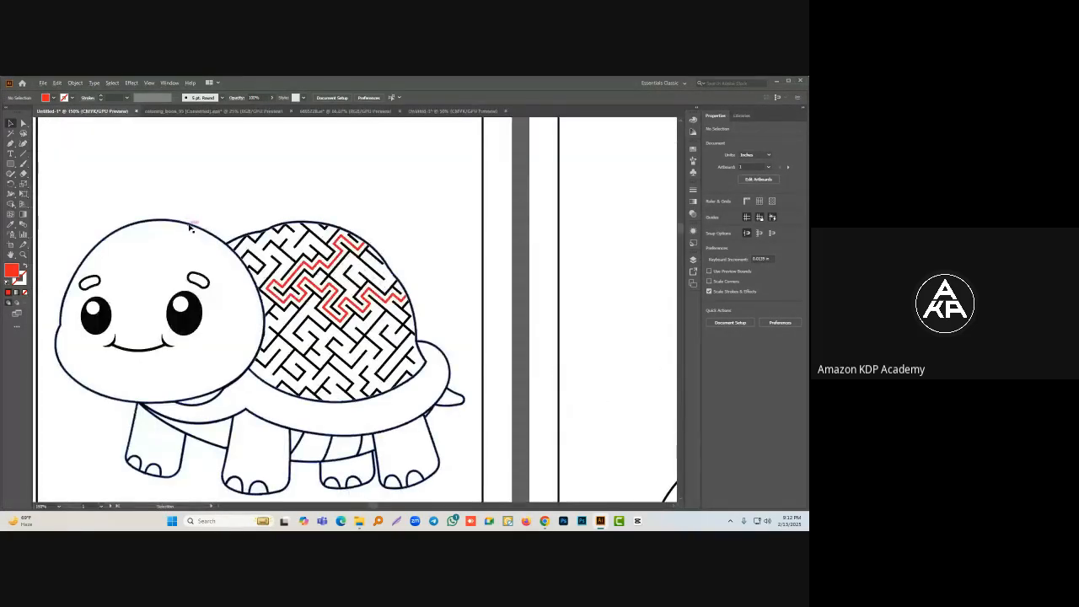
Step: Erase a gap in the turtle's shell outline at the upper end of the red solution path, using a smaller Eraser brush
{"action": "left_click", "coordinate": [192, 228]}
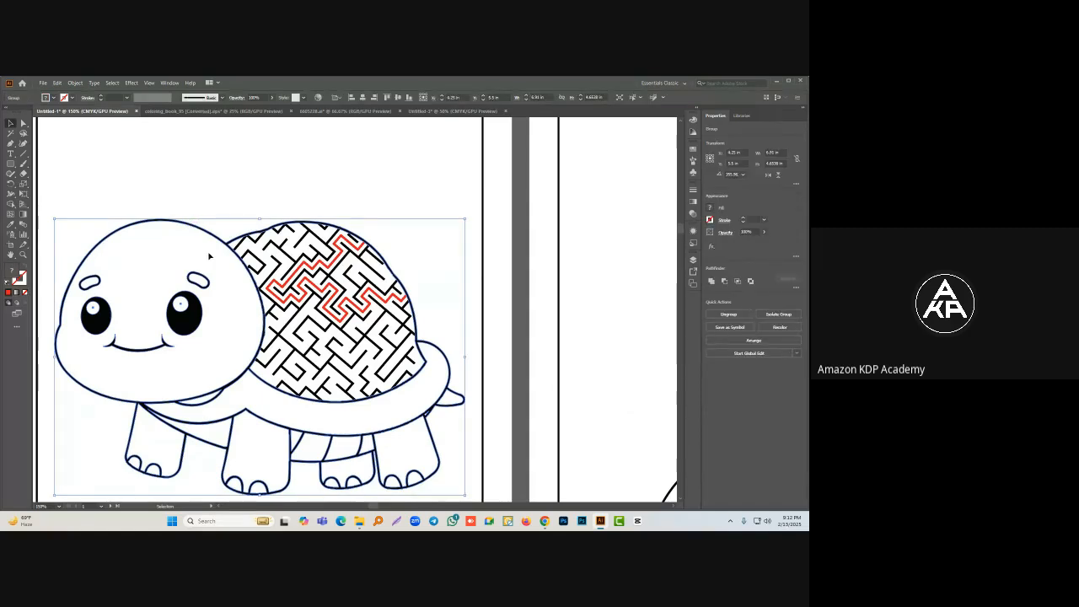
{"action": "left_click", "coordinate": [23, 173]}
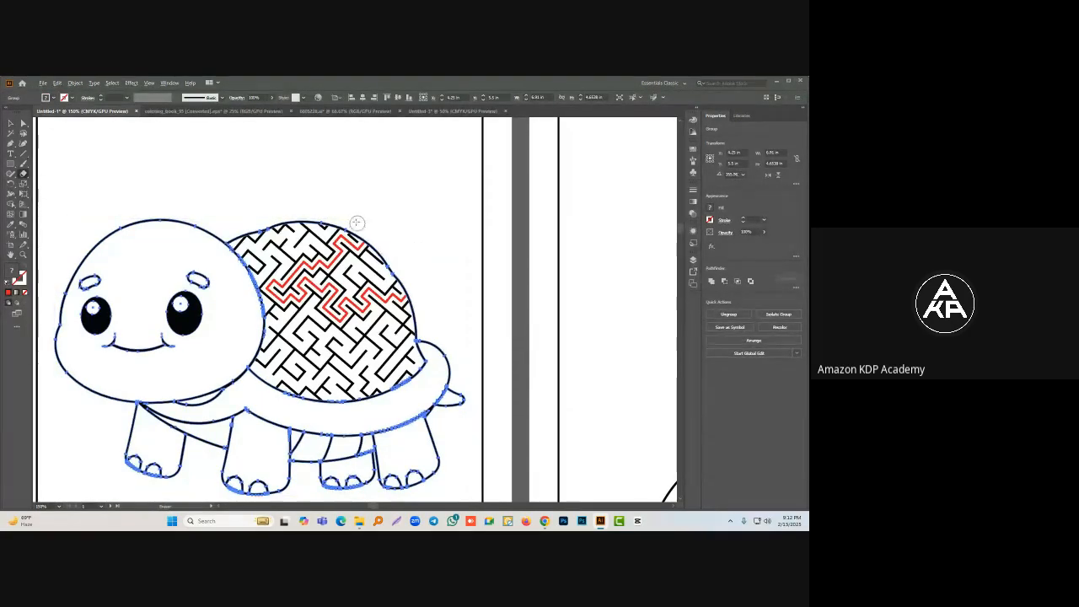
{"action": "scroll", "coordinate": [356, 222], "scroll_direction": "up", "scroll_amount": 7}
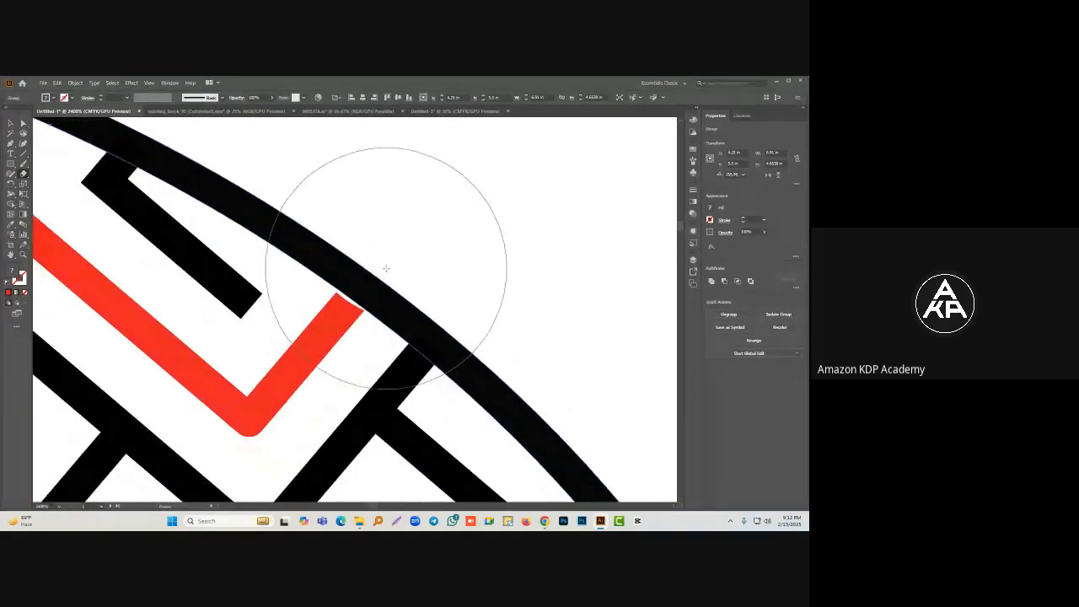
{"action": "key", "text": "bracketleft"}
{"action": "key", "text": "bracketleft"}
{"action": "key", "text": "bracketleft"}
{"action": "key", "text": "bracketleft"}
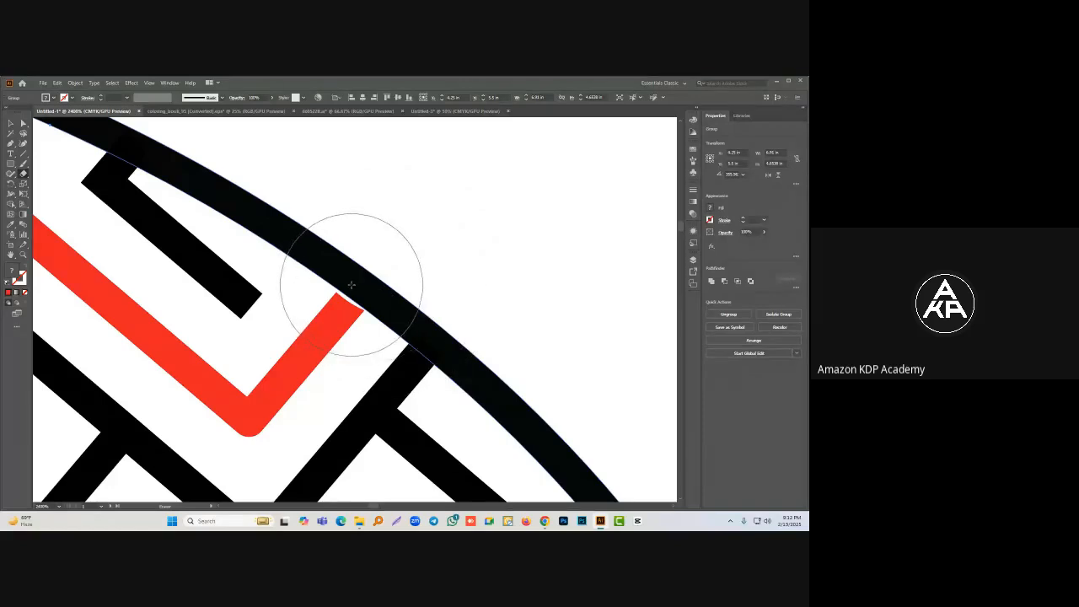
{"action": "key", "text": "bracketleft"}
{"action": "key", "text": "bracketleft"}
{"action": "key", "text": "bracketleft"}
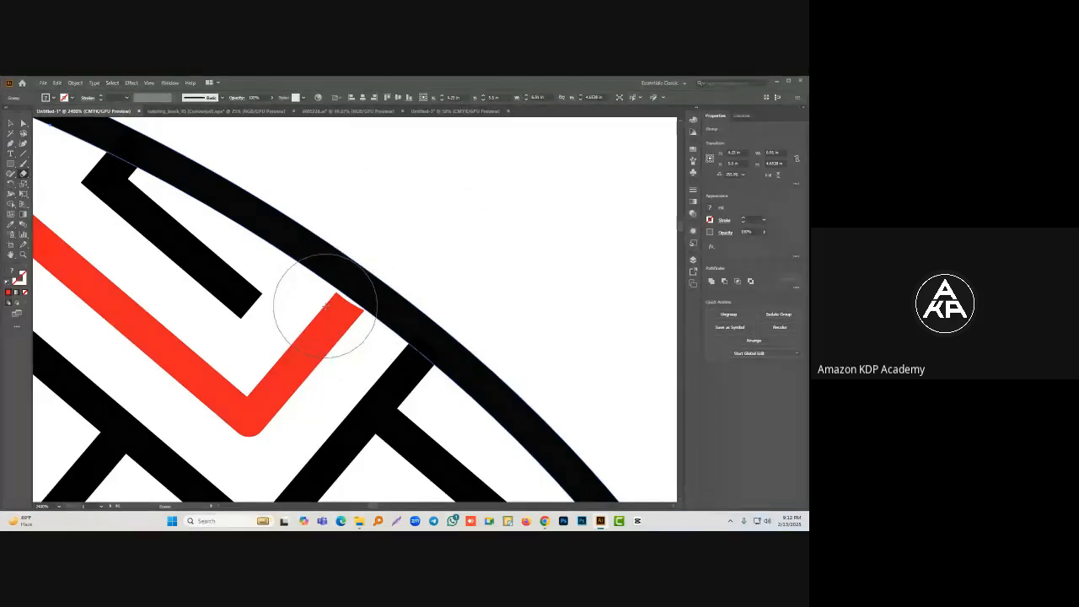
{"action": "mouse_move", "coordinate": [310, 320]}
{"action": "left_mouse_down"}
{"action": "mouse_move", "coordinate": [422, 241]}
{"action": "mouse_move", "coordinate": [410, 261]}
{"action": "left_mouse_up"}
{"action": "mouse_move", "coordinate": [339, 294]}
{"action": "left_mouse_down"}
{"action": "mouse_move", "coordinate": [363, 266]}
{"action": "mouse_move", "coordinate": [367, 311]}
{"action": "mouse_move", "coordinate": [396, 278]}
{"action": "left_mouse_up"}
{"action": "scroll", "coordinate": [396, 278], "scroll_direction": "down", "scroll_amount": 6}
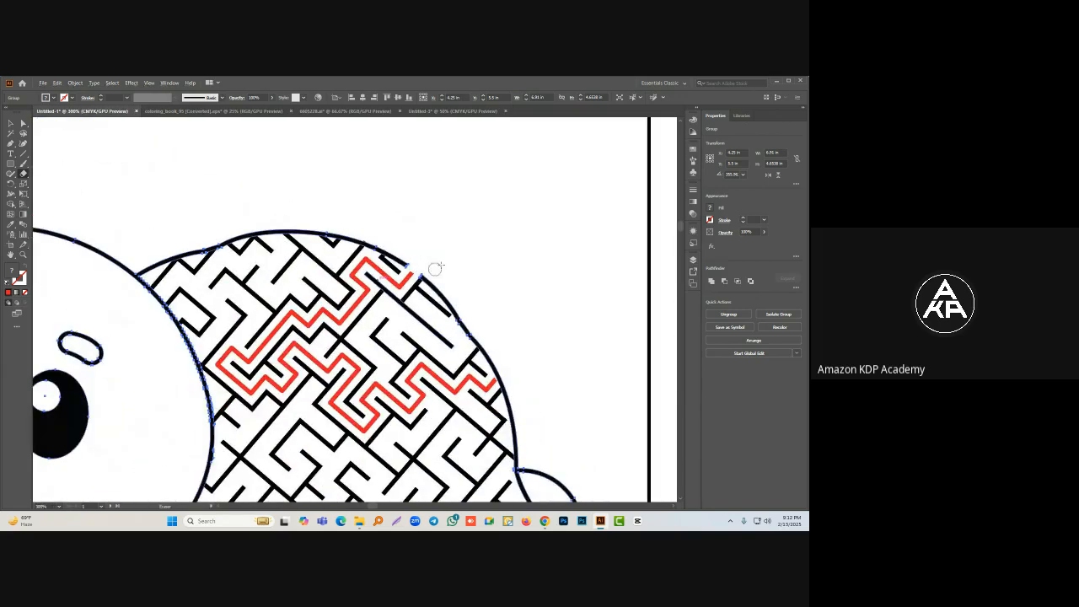
Step: Erase a second gap in the shell outline at the rear end of the red solution path and deselect the turtle
{"action": "scroll", "coordinate": [504, 406], "scroll_direction": "up", "scroll_amount": 3}
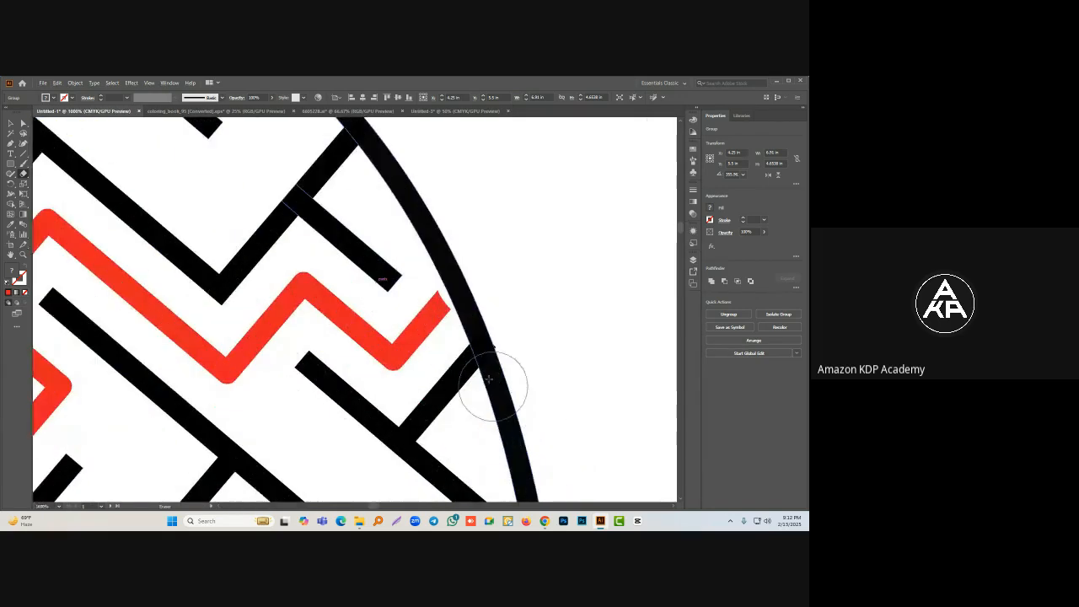
{"action": "left_click_drag", "start_coordinate": [428, 295], "coordinate": [464, 253]}
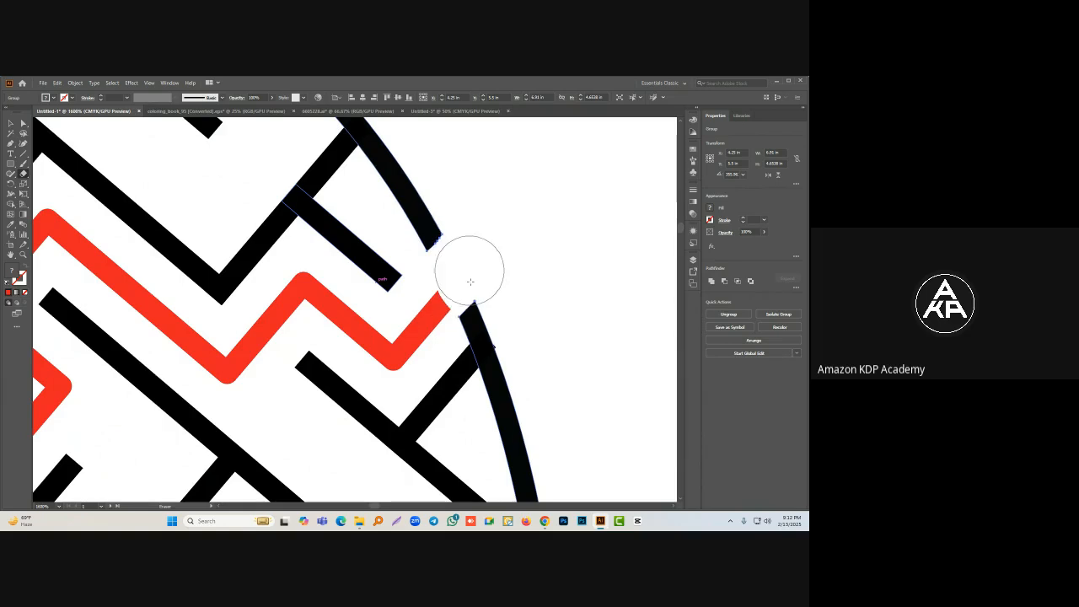
{"action": "left_click", "coordinate": [443, 322]}
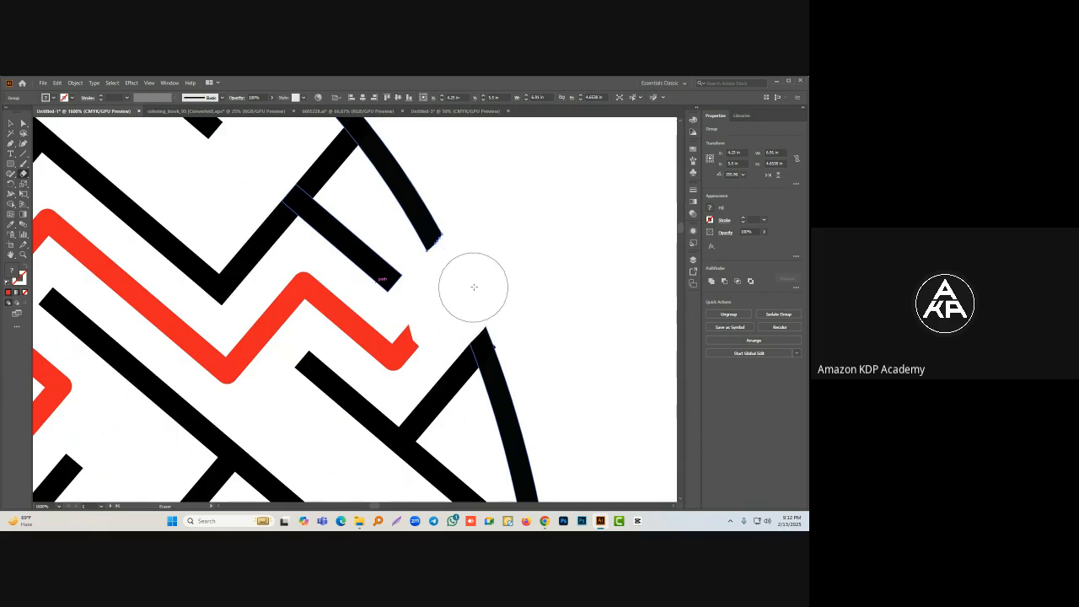
{"action": "scroll", "coordinate": [484, 278], "scroll_direction": "down", "scroll_amount": 5}
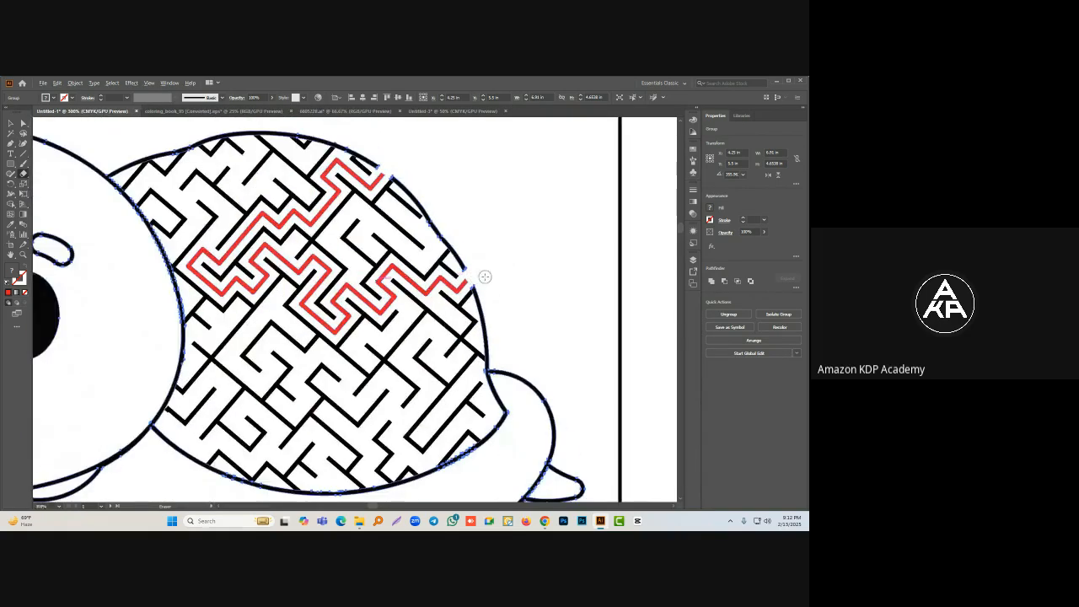
{"action": "left_click", "coordinate": [10, 124]}
{"action": "left_click", "coordinate": [421, 174]}
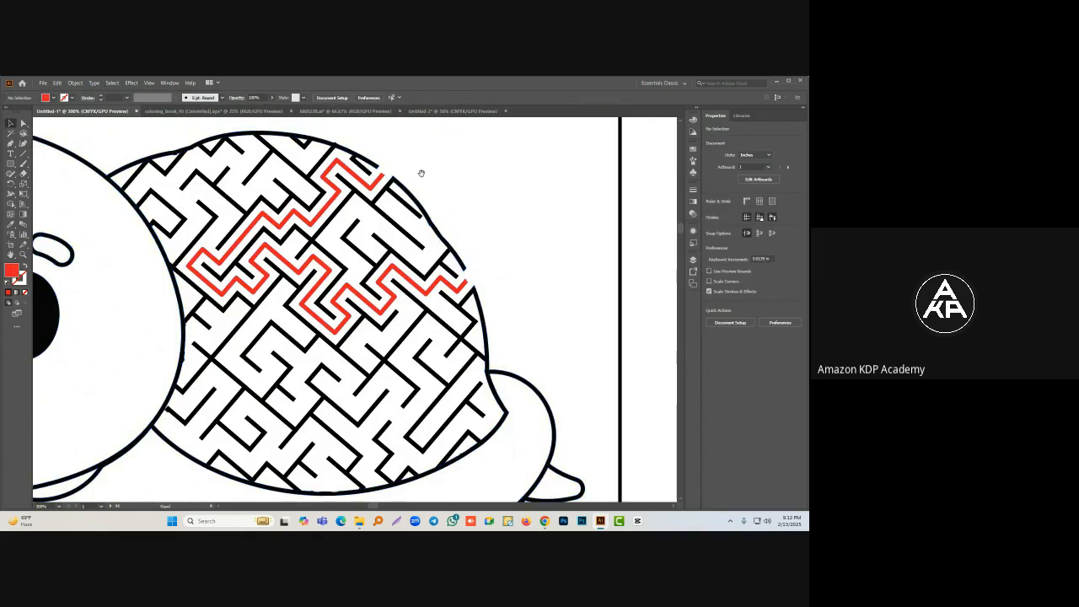
{"action": "scroll", "coordinate": [388, 184], "scroll_direction": "up", "scroll_amount": 2}
{"action": "scroll", "coordinate": [488, 314], "scroll_direction": "down", "scroll_amount": 3}
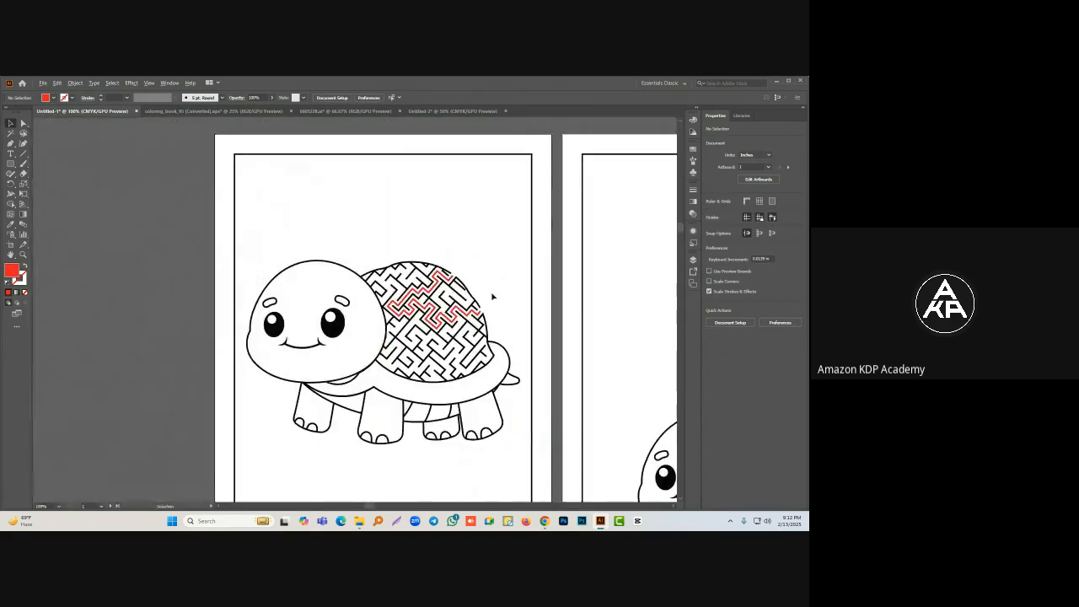
Step: Draw an upright bar about 0.03 by 0.28 in above the shell's upper gap and give it the black of the outline
{"action": "scroll", "coordinate": [432, 276], "scroll_direction": "up", "scroll_amount": 3}
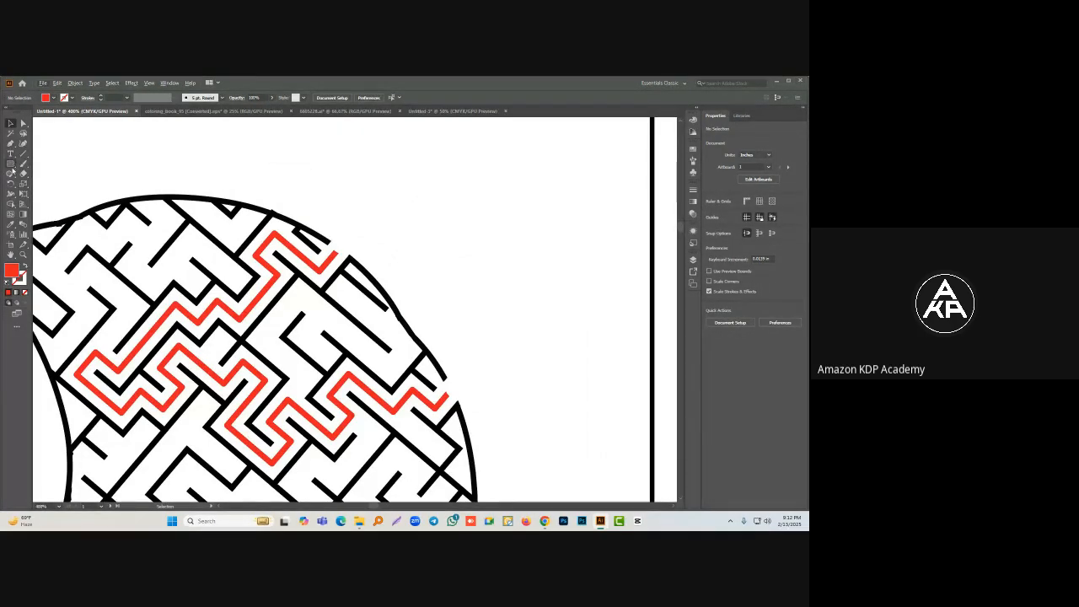
{"action": "left_click", "coordinate": [12, 165]}
{"action": "left_click_drag", "start_coordinate": [382, 169], "coordinate": [386, 214]}
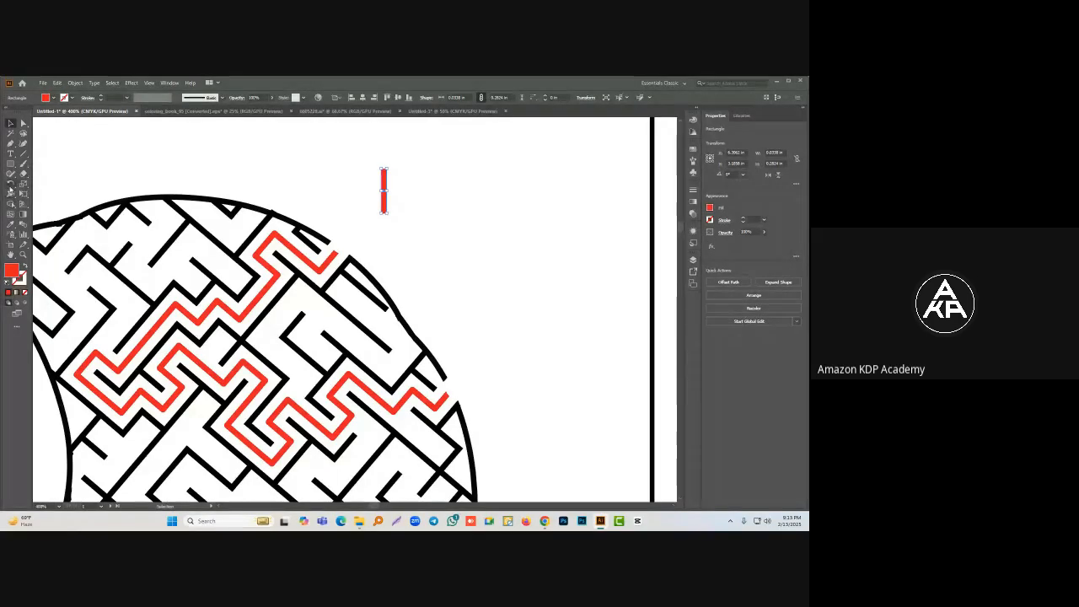
{"action": "left_click", "coordinate": [11, 224]}
{"action": "left_click", "coordinate": [97, 207]}
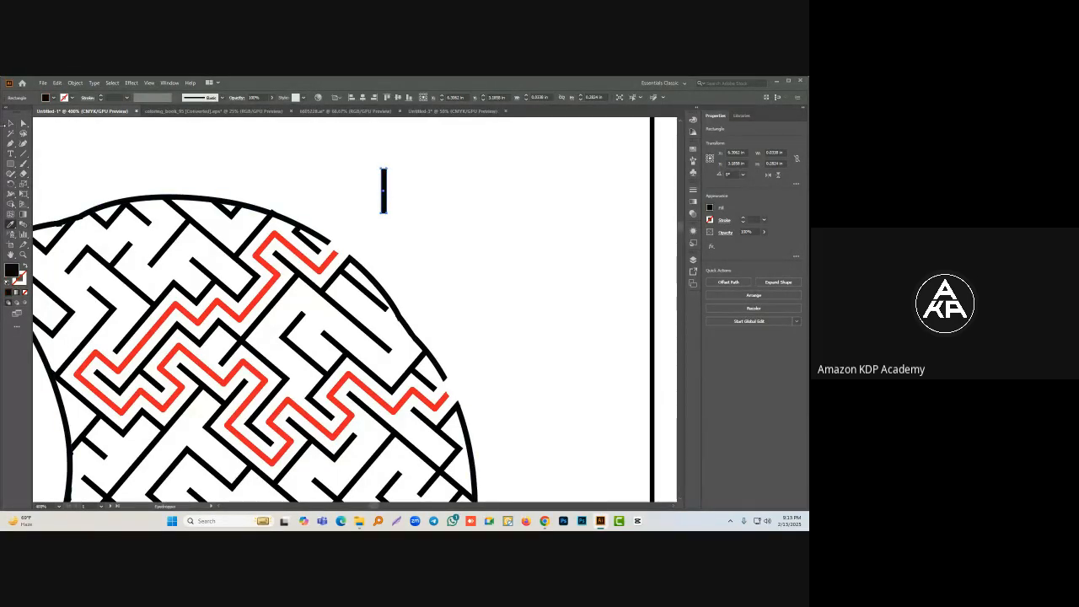
{"action": "left_click", "coordinate": [11, 124]}
{"action": "left_click", "coordinate": [182, 140]}
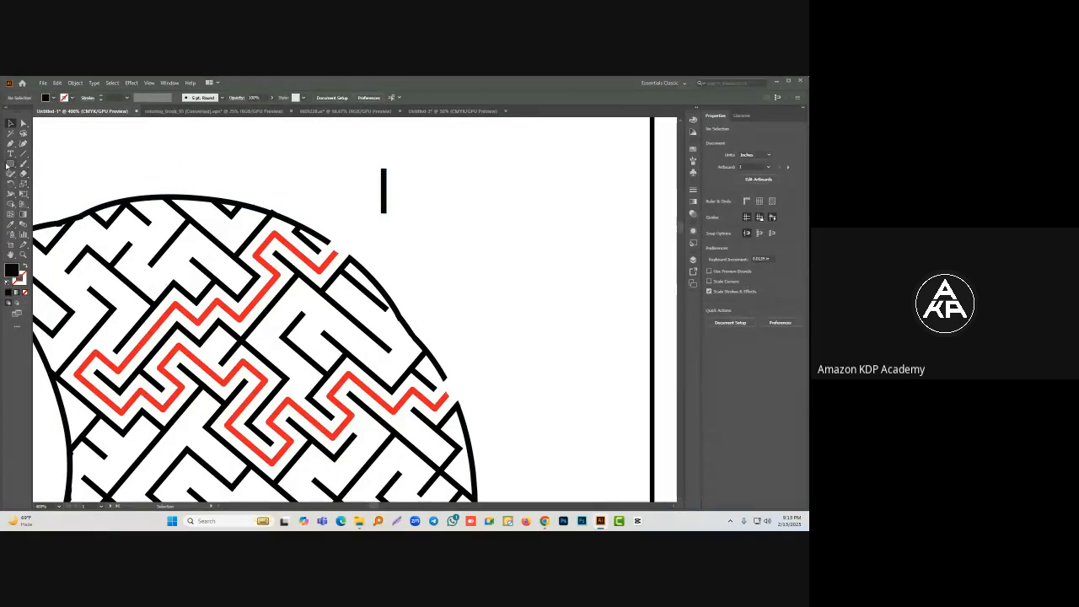
Step: Draw a small black triangle with the Polygon tool beside the upright bar above the shell's upper gap
{"action": "left_click_drag", "start_coordinate": [11, 163], "coordinate": [55, 196]}
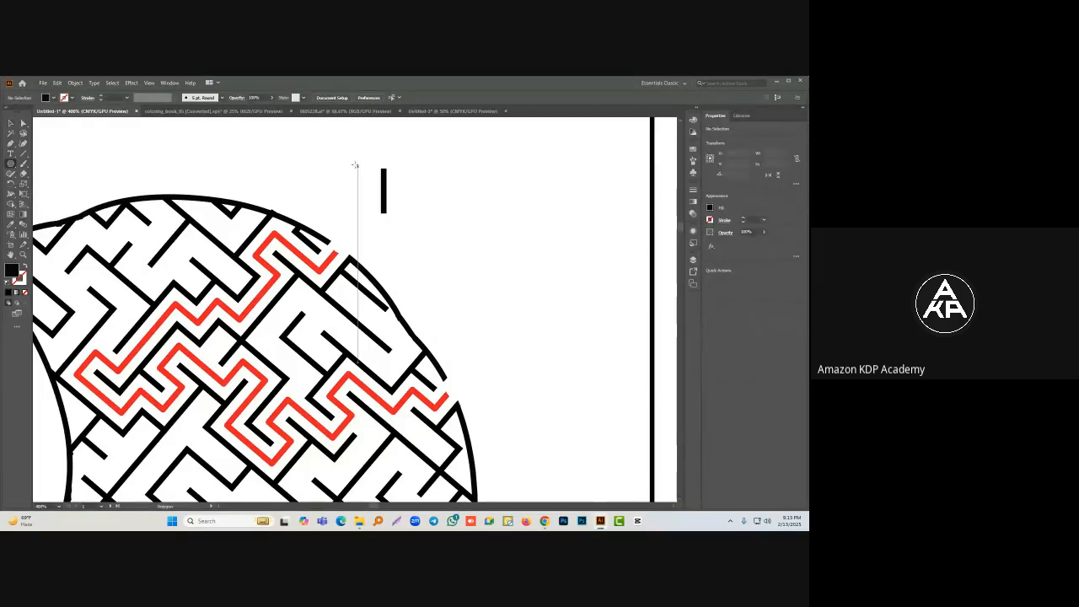
{"action": "left_click_drag", "start_coordinate": [338, 161], "coordinate": [398, 157]}
{"action": "key", "text": "Down"}
{"action": "key", "text": "Down"}
{"action": "left_click", "coordinate": [10, 123]}
{"action": "left_click", "coordinate": [161, 169]}
Step: Combine the bar and triangle into an arrow slanting down toward the shell and group the two shapes
{"action": "left_click_drag", "start_coordinate": [421, 201], "coordinate": [371, 184]}
{"action": "left_click", "coordinate": [436, 212]}
{"action": "left_click", "coordinate": [394, 167]}
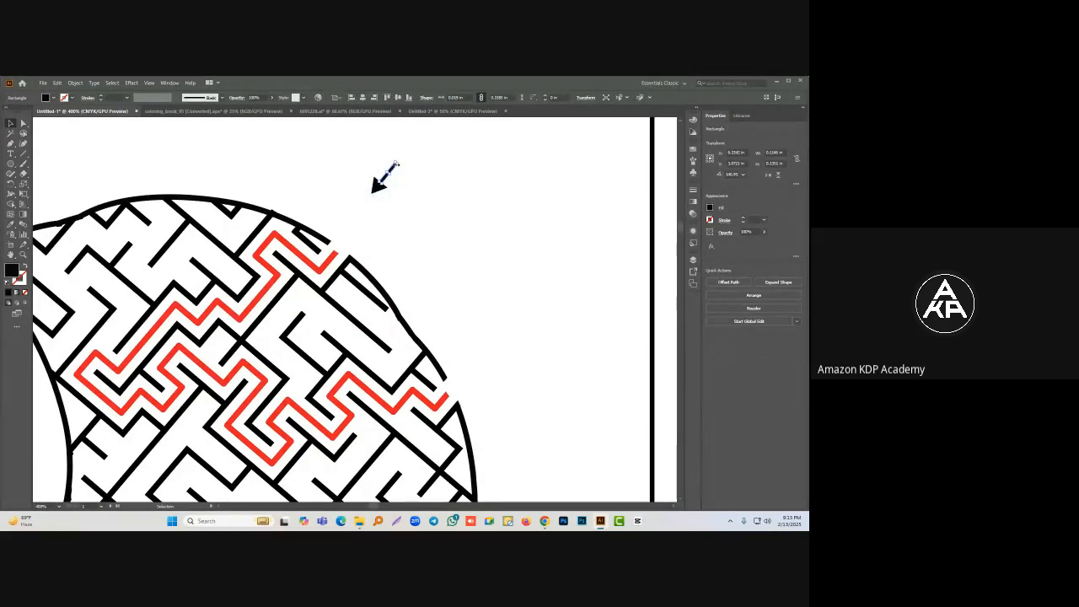
{"action": "scroll", "coordinate": [394, 164], "scroll_direction": "up", "scroll_amount": 5}
{"action": "left_click", "coordinate": [458, 258]}
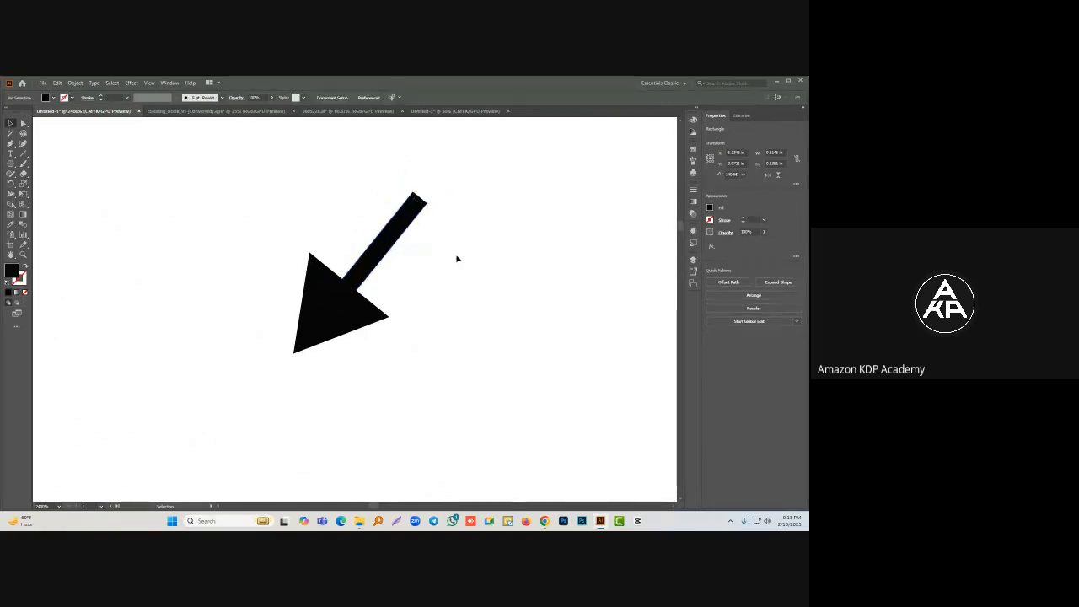
{"action": "scroll", "coordinate": [446, 264], "scroll_direction": "down", "scroll_amount": 5}
{"action": "left_click_drag", "start_coordinate": [381, 235], "coordinate": [380, 233]}
{"action": "key", "text": "ctrl+g"}
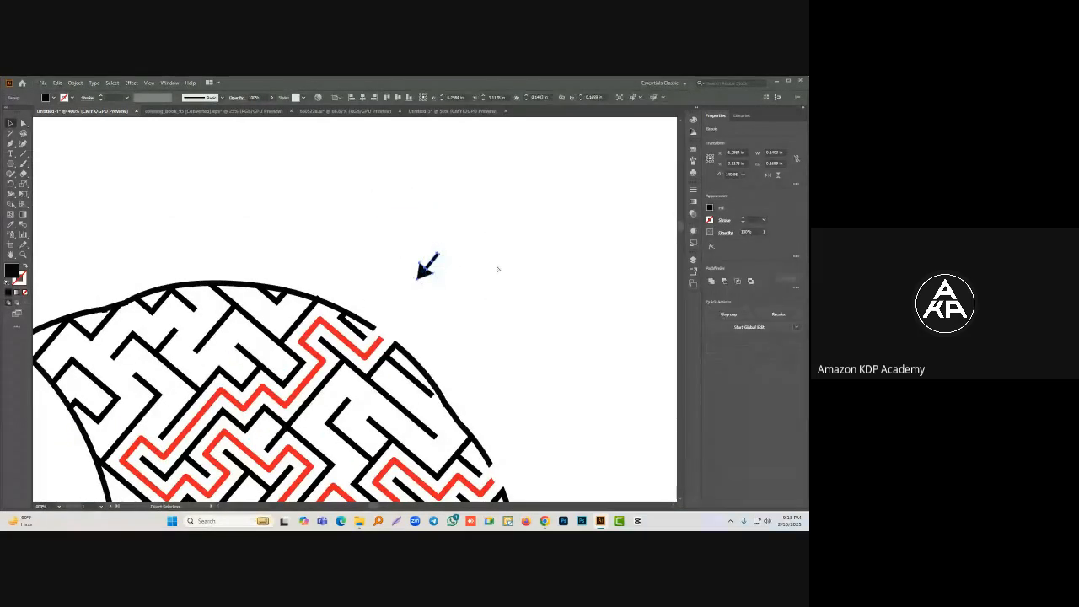
Step: Move the grouped arrow to the shell's upper gap so it points into the maze entrance
{"action": "left_click", "coordinate": [499, 268]}
{"action": "left_click_drag", "start_coordinate": [419, 276], "coordinate": [392, 328]}
{"action": "left_click", "coordinate": [463, 326]}
Step: Place a copy of the arrow at the shell's rear gap, rotated to point outward from the maze exit
{"action": "scroll", "coordinate": [444, 320], "scroll_direction": "down", "scroll_amount": 3}
{"action": "left_click_drag", "start_coordinate": [476, 332], "coordinate": [293, 234]}
{"action": "scroll", "coordinate": [323, 240], "scroll_direction": "up", "scroll_amount": 3}
{"action": "left_click", "coordinate": [335, 248]}
{"action": "left_click", "coordinate": [323, 188]}
{"action": "left_click_drag", "start_coordinate": [323, 186], "coordinate": [512, 448]}
{"action": "left_click_drag", "start_coordinate": [360, 299], "coordinate": [333, 248]}
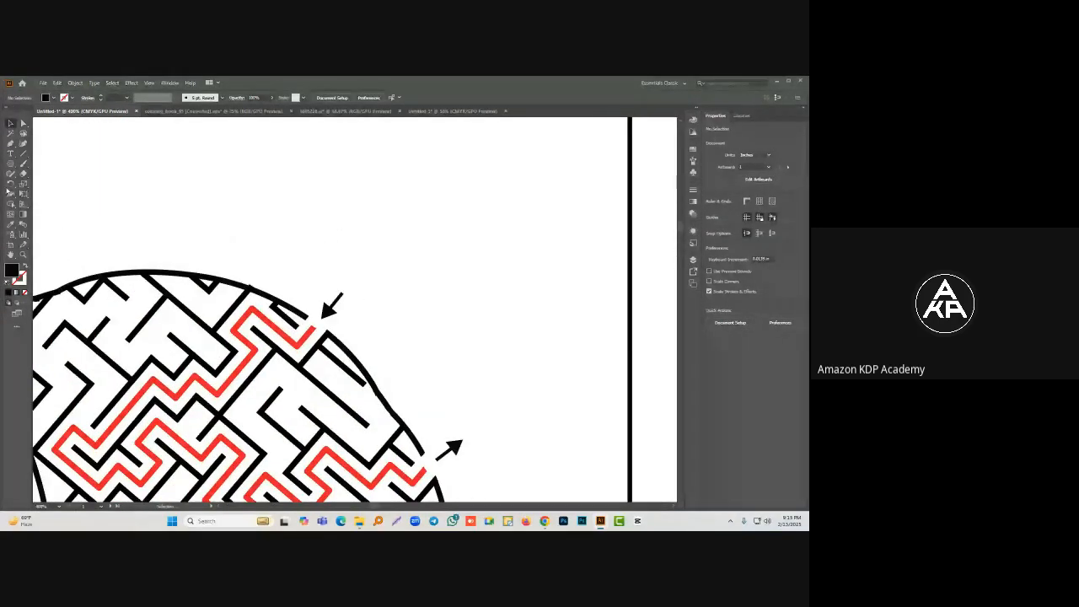
Step: Add the text label "Start" above the entrance arrow
{"action": "key", "text": "t"}
{"action": "left_click", "coordinate": [332, 272]}
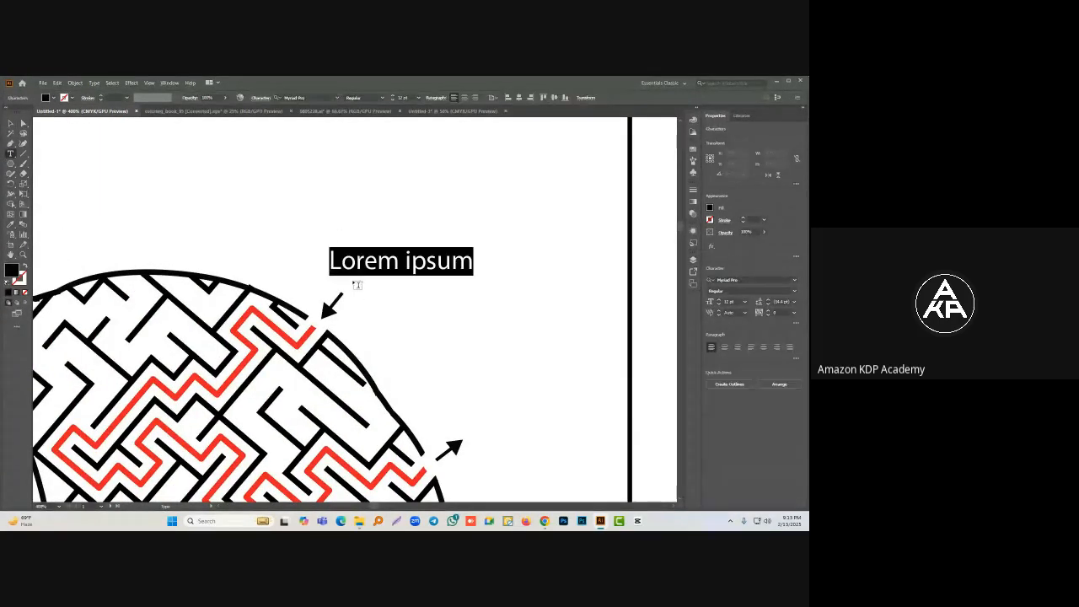
{"action": "type", "text": "Start"}
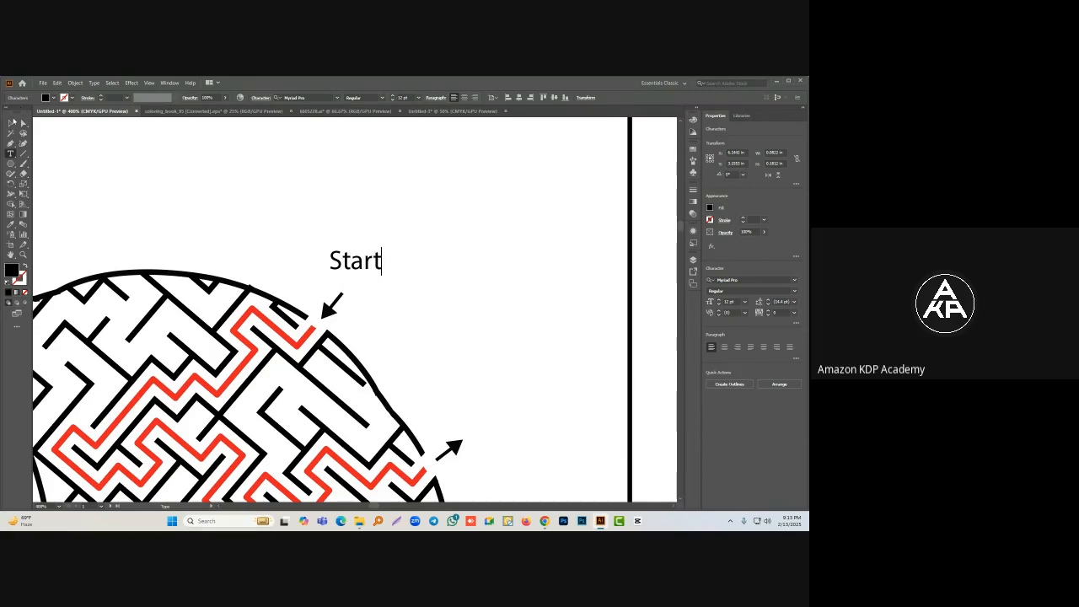
{"action": "left_click", "coordinate": [11, 123]}
{"action": "left_click_drag", "start_coordinate": [404, 225], "coordinate": [225, 211]}
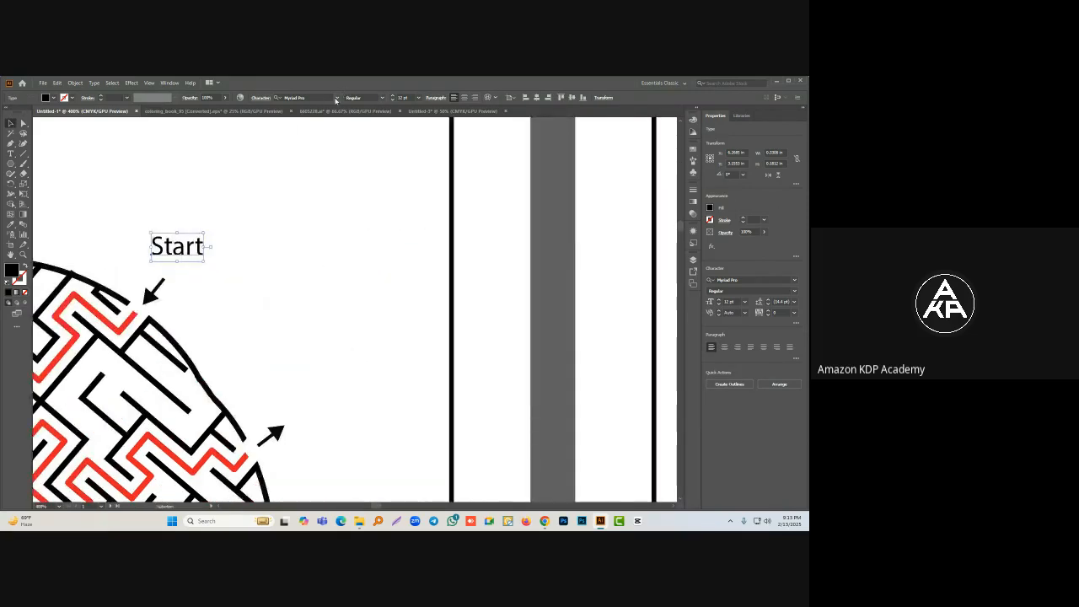
Step: Set the Start label's font to KG Primary Penmanship and adjust its position above the entrance arrow
{"action": "left_click", "coordinate": [336, 100]}
{"action": "left_click", "coordinate": [402, 175]}
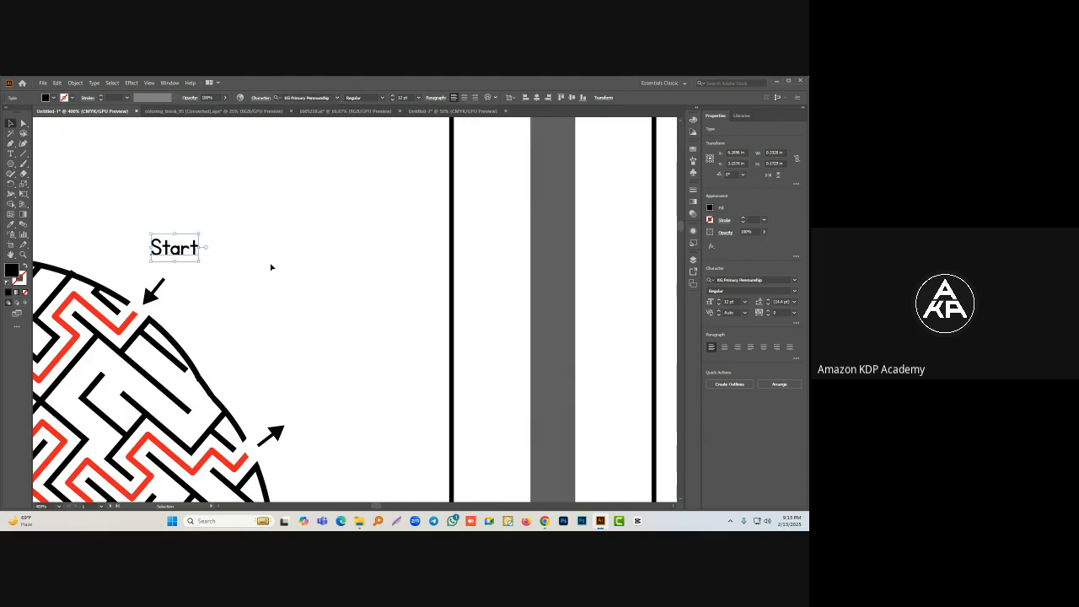
{"action": "left_click", "coordinate": [272, 267]}
{"action": "left_click_drag", "start_coordinate": [299, 214], "coordinate": [403, 142]}
{"action": "left_click_drag", "start_coordinate": [290, 182], "coordinate": [286, 189]}
{"action": "left_click", "coordinate": [337, 232]}
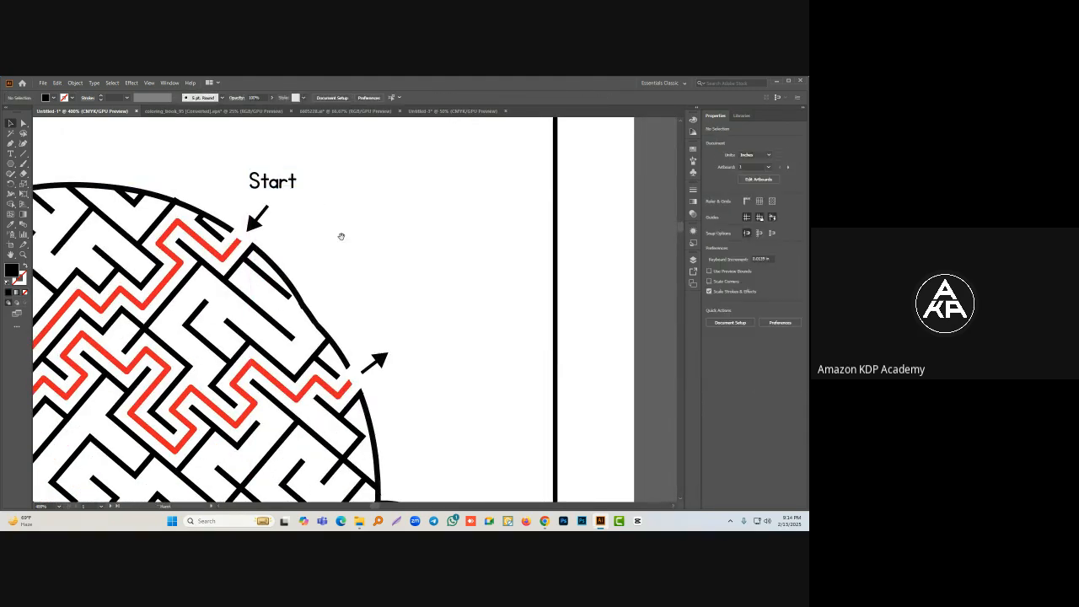
Step: Copy the Start label next to the exit arrow, change its text to "End" and adjust its position
{"action": "left_click_drag", "start_coordinate": [340, 236], "coordinate": [290, 188]}
{"action": "left_click_drag", "start_coordinate": [228, 135], "coordinate": [371, 292]}
{"action": "double_click", "coordinate": [366, 290]}
{"action": "type", "text": "End"}
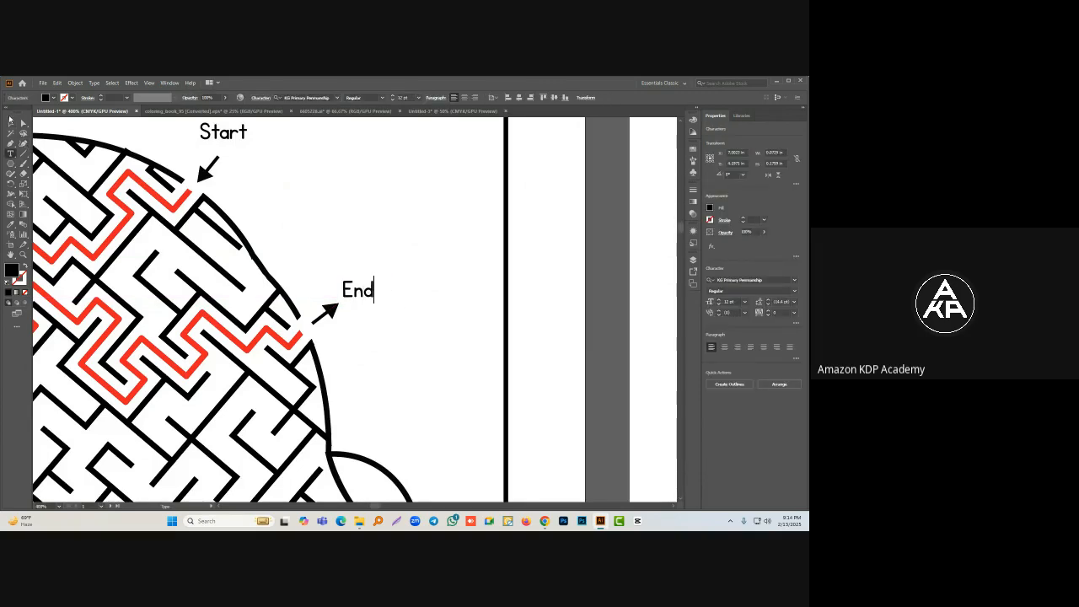
{"action": "left_click", "coordinate": [10, 122]}
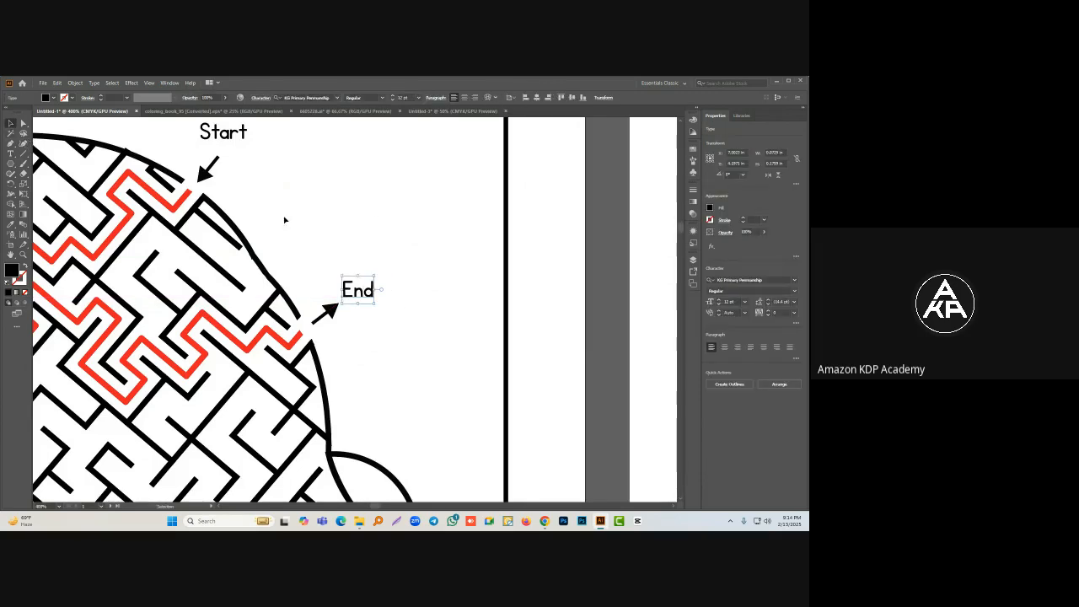
{"action": "left_click", "coordinate": [395, 266]}
{"action": "left_click_drag", "start_coordinate": [398, 270], "coordinate": [361, 316]}
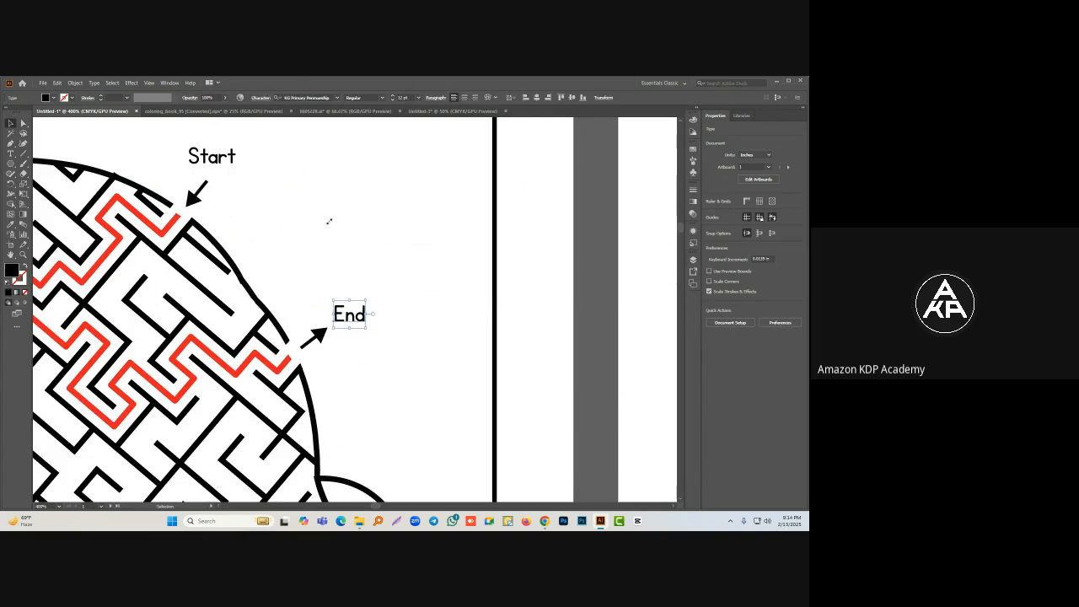
Step: Change the exit label's text to "Finish"
{"action": "left_click_drag", "start_coordinate": [337, 227], "coordinate": [393, 263]}
{"action": "left_click", "coordinate": [394, 266]}
{"action": "left_click", "coordinate": [410, 342]}
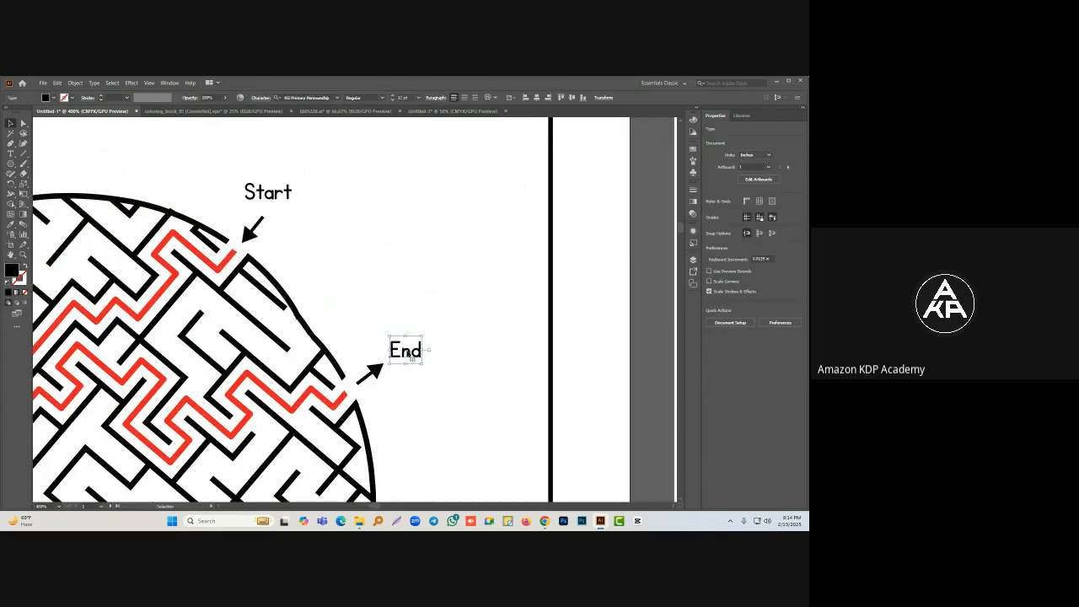
{"action": "double_click", "coordinate": [407, 346]}
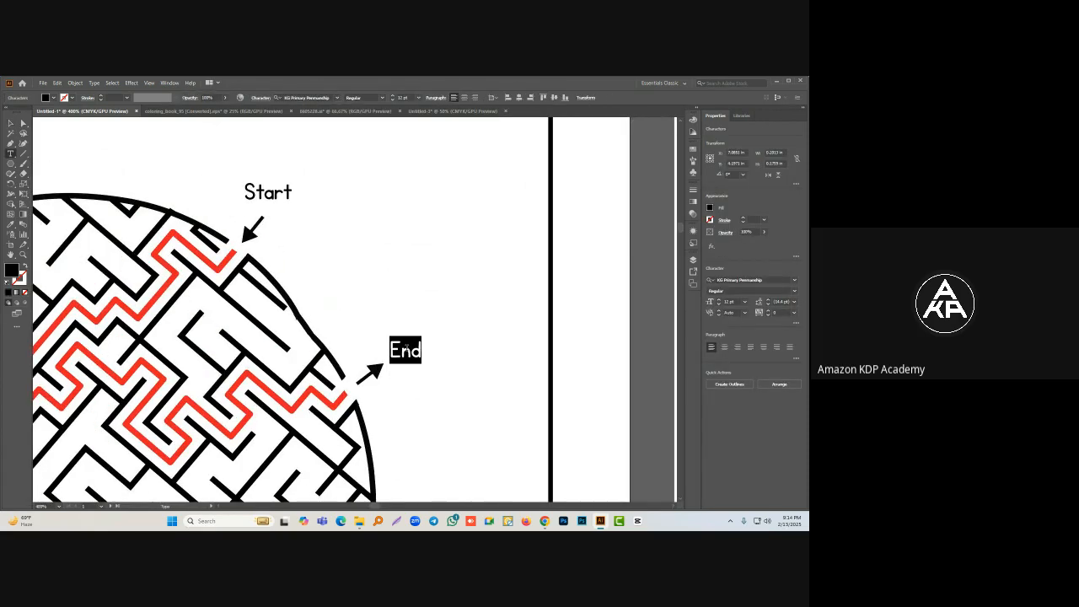
{"action": "type", "text": "Finish"}
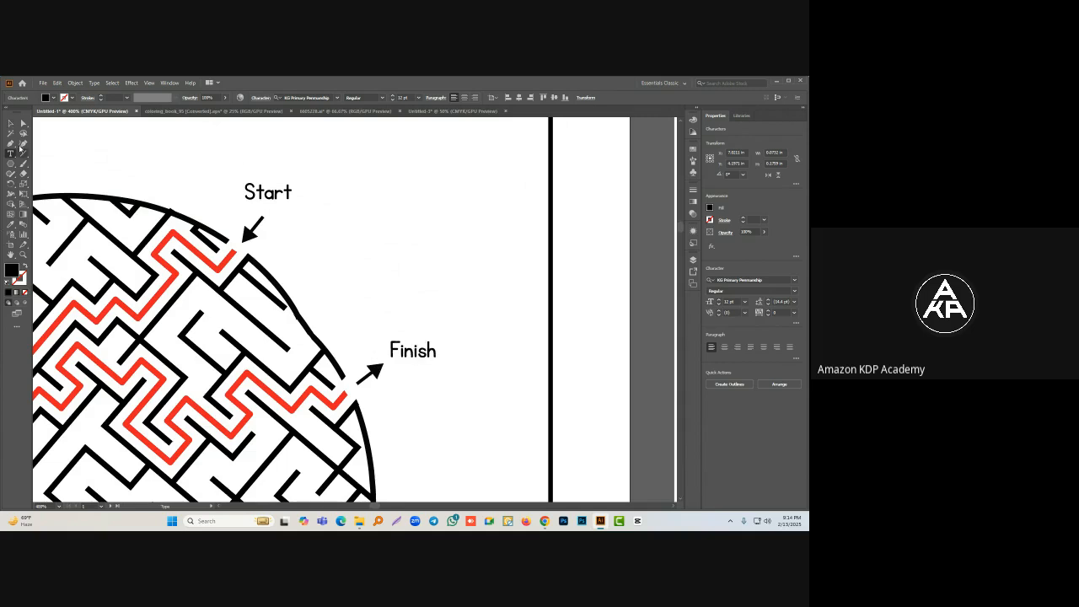
{"action": "left_click", "coordinate": [11, 124]}
{"action": "left_click", "coordinate": [377, 270]}
{"action": "mouse_move", "coordinate": [327, 268]}
{"action": "left_mouse_down"}
{"action": "mouse_move", "coordinate": [318, 301]}
{"action": "mouse_move", "coordinate": [309, 266]}
{"action": "left_mouse_up"}
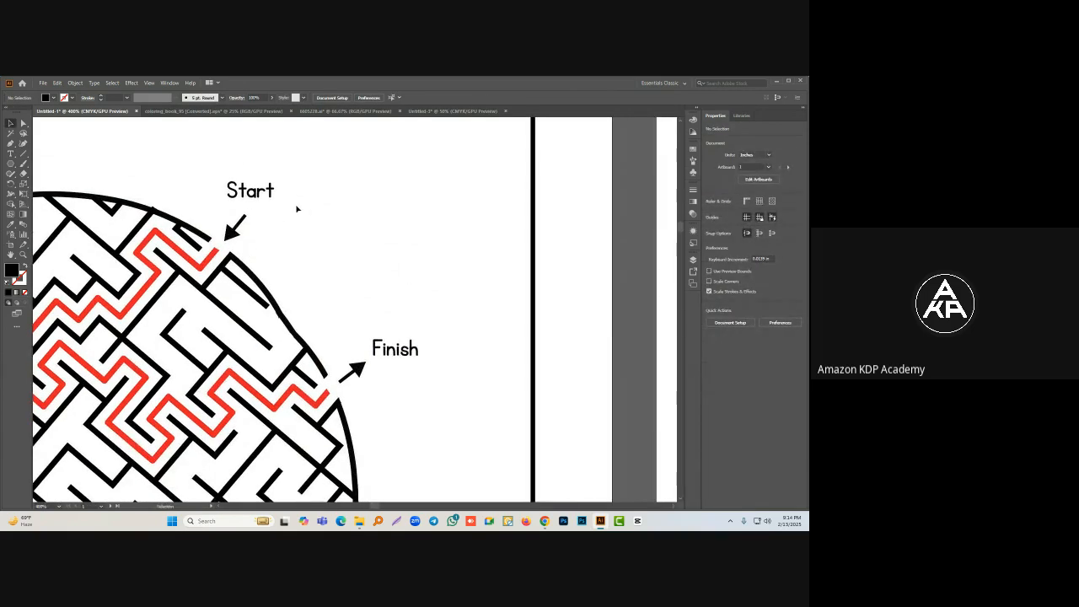
Step: Enlarge the Start and Finish labels slightly, to about 13 pt each
{"action": "left_click", "coordinate": [259, 193]}
{"action": "left_click", "coordinate": [317, 237]}
{"action": "scroll", "coordinate": [307, 236], "scroll_direction": "down", "scroll_amount": 6}
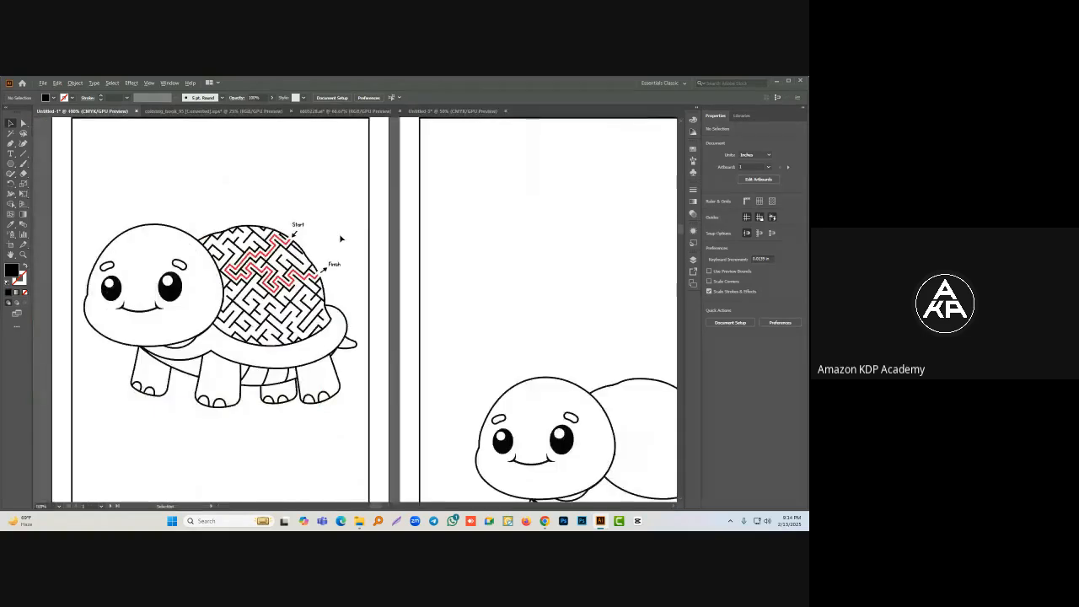
{"action": "scroll", "coordinate": [306, 233], "scroll_direction": "up", "scroll_amount": 2}
{"action": "scroll", "coordinate": [306, 233], "scroll_direction": "up", "scroll_amount": 3}
{"action": "left_click", "coordinate": [277, 210]}
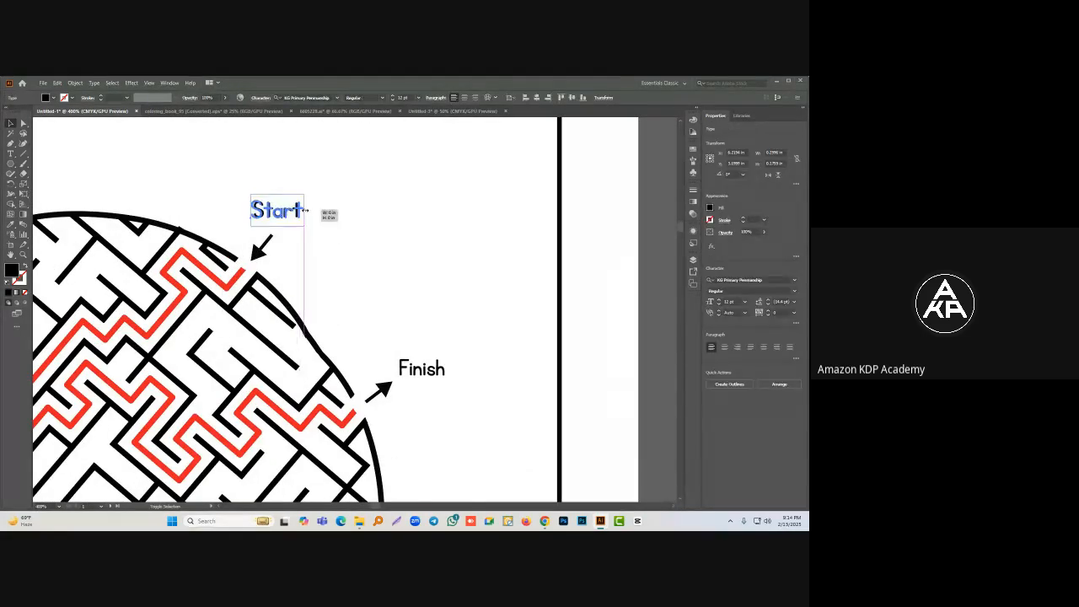
{"action": "left_click", "coordinate": [433, 370]}
{"action": "left_click_drag", "start_coordinate": [445, 369], "coordinate": [451, 369]}
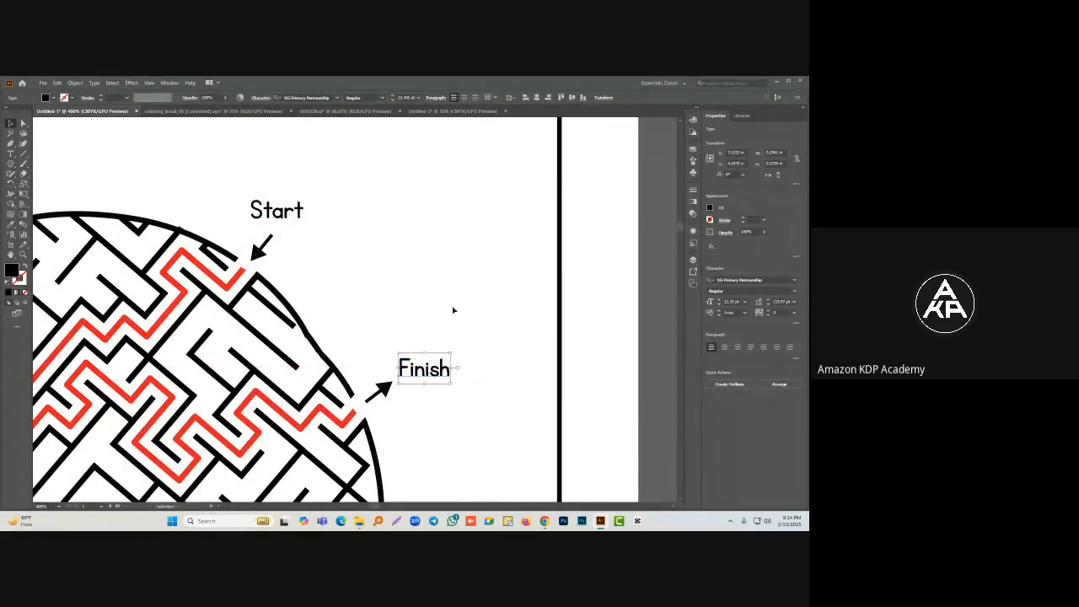
{"action": "left_click", "coordinate": [453, 308]}
{"action": "scroll", "coordinate": [398, 307], "scroll_direction": "down", "scroll_amount": 2}
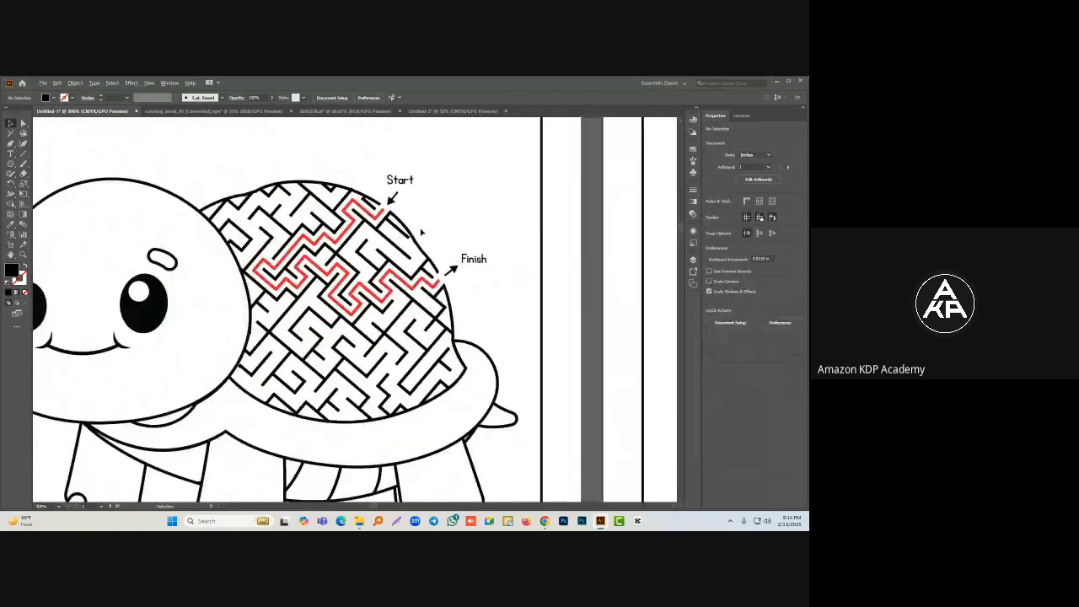
{"action": "scroll", "coordinate": [455, 244], "scroll_direction": "down", "scroll_amount": 2}
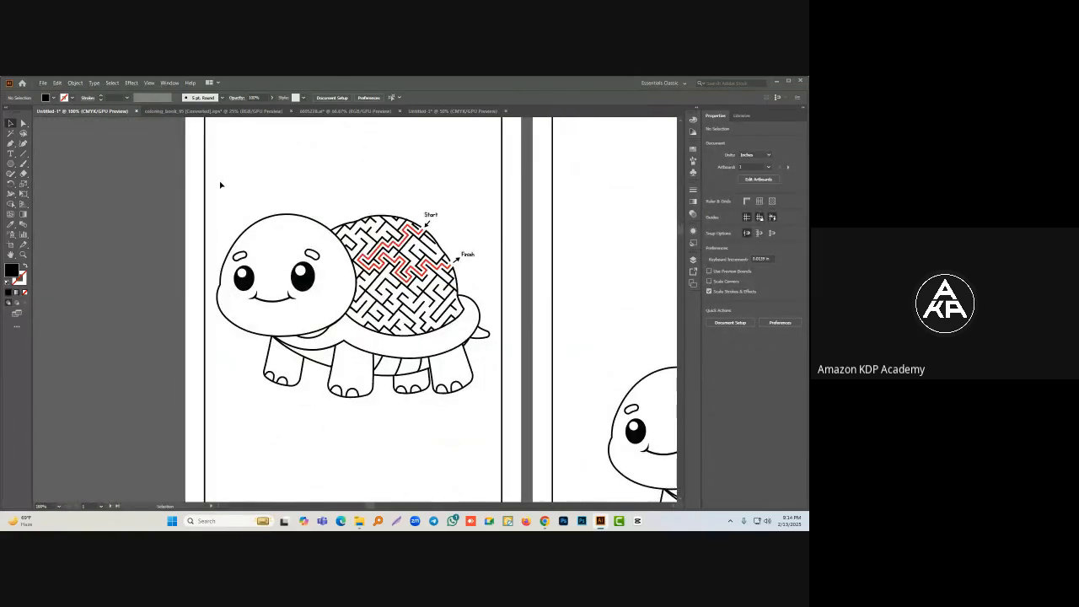
{"action": "left_click_drag", "start_coordinate": [220, 185], "coordinate": [475, 431]}
{"action": "left_click", "coordinate": [436, 439]}
{"action": "scroll", "coordinate": [365, 337], "scroll_direction": "down", "scroll_amount": 2, "text": "alt"}
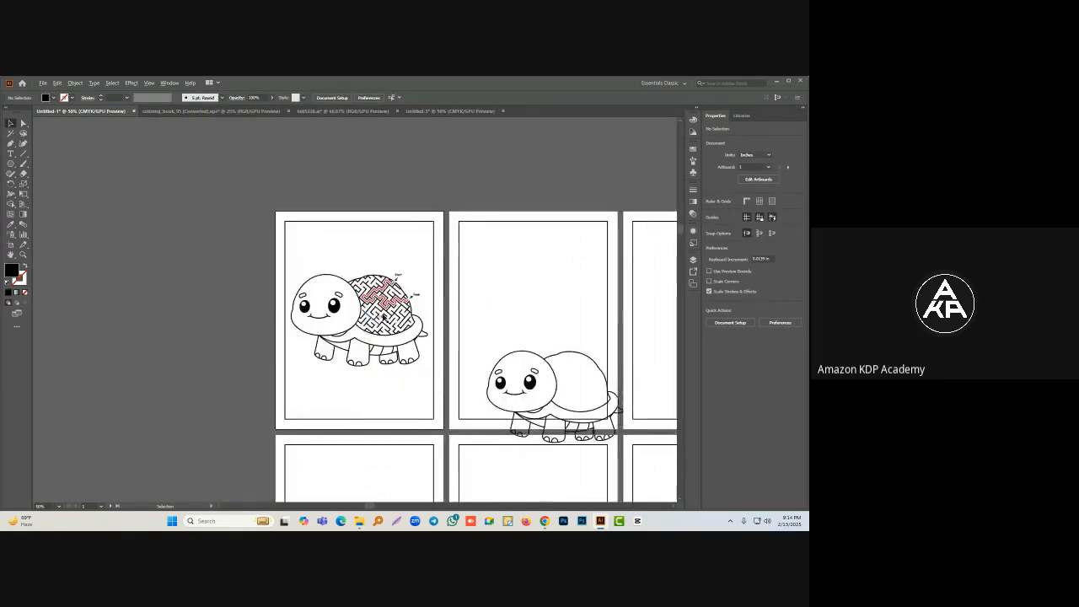
{"action": "scroll", "coordinate": [360, 432], "scroll_direction": "up", "scroll_amount": 2, "text": "alt"}
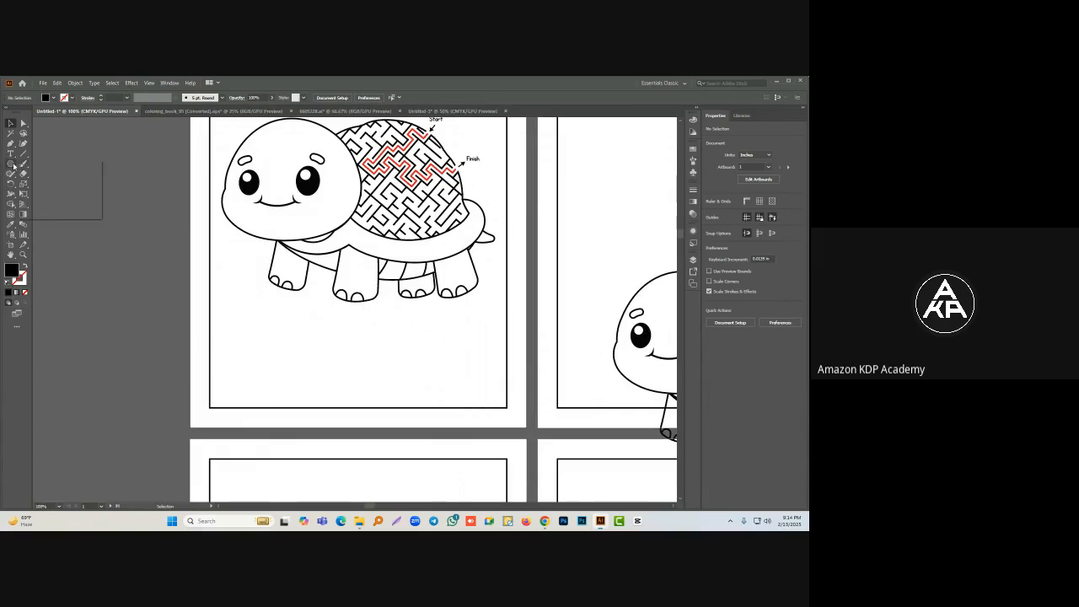
Step: Draw a black rectangle about 0.60 by 0.45 in on the page frame's lower edge and center it horizontally on the artboard
{"action": "left_click", "coordinate": [42, 169]}
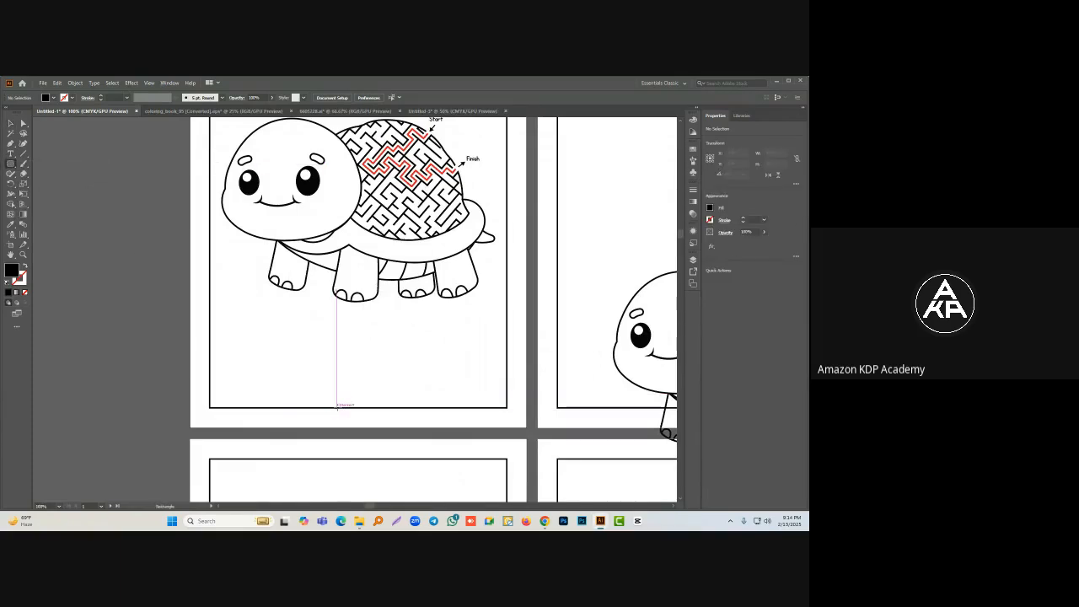
{"action": "left_click_drag", "start_coordinate": [338, 406], "coordinate": [360, 390]}
{"action": "key", "text": "v"}
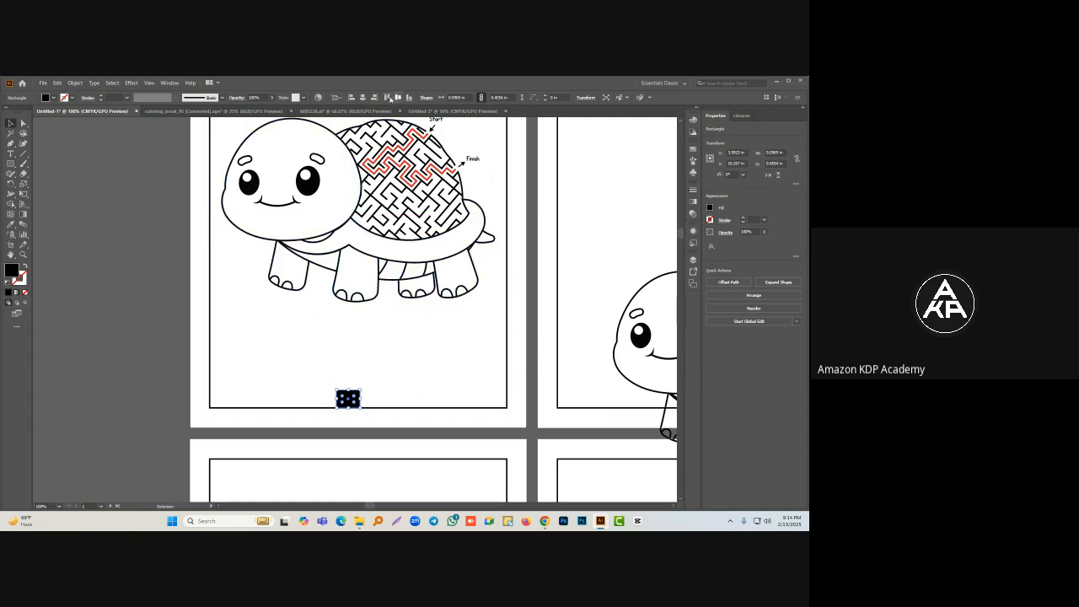
{"action": "left_click", "coordinate": [364, 99]}
Step: Round the two upper corners of the black rectangle slightly to make a page-number tab
{"action": "key", "text": "ctrl+equal"}
{"action": "key", "text": "ctrl+equal"}
{"action": "key", "text": "ctrl+equal"}
{"action": "key", "text": "ctrl+equal"}
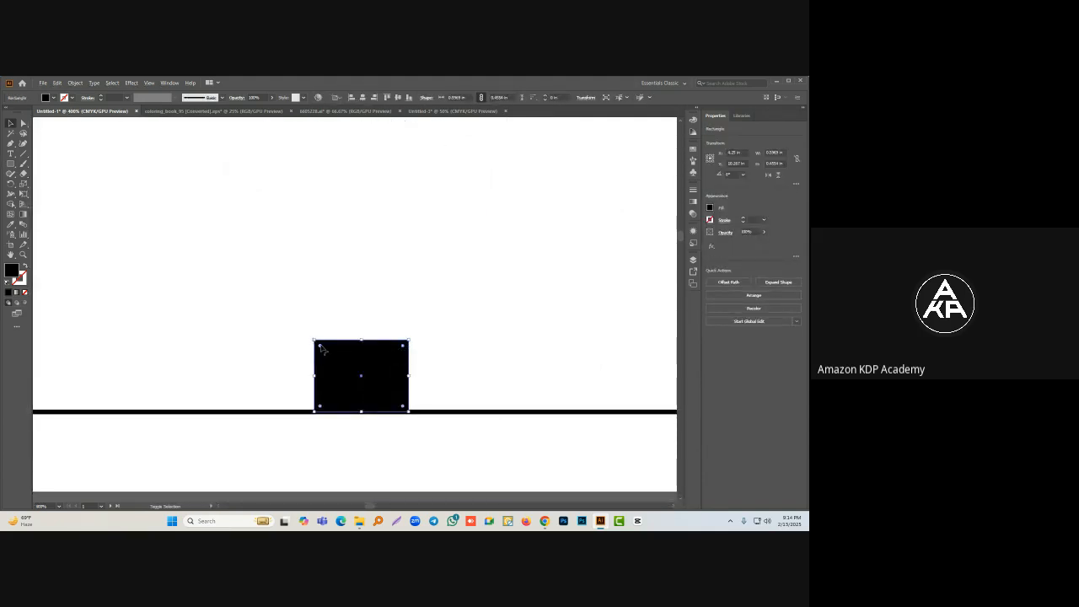
{"action": "left_click_drag", "start_coordinate": [320, 346], "coordinate": [325, 349]}
{"action": "left_click", "coordinate": [373, 302]}
{"action": "scroll", "coordinate": [374, 301], "scroll_direction": "down", "scroll_amount": 4}
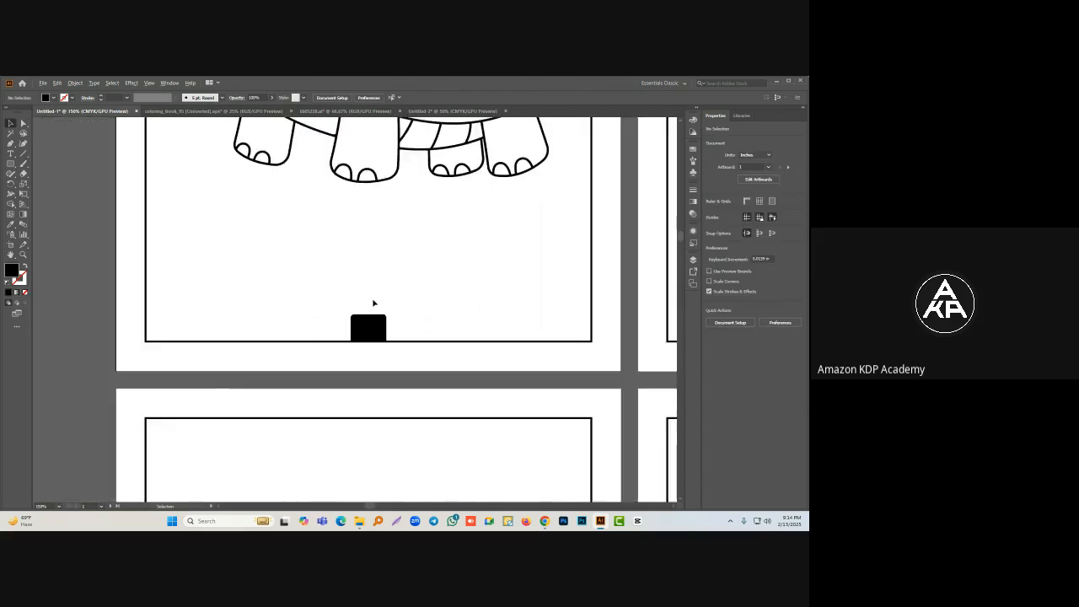
Step: Place a copy of the Start label above the black tab and change its text to "01"
{"action": "scroll", "coordinate": [446, 262], "scroll_direction": "up", "scroll_amount": 3}
{"action": "left_click_drag", "start_coordinate": [433, 209], "coordinate": [351, 469]}
{"action": "scroll", "coordinate": [357, 377], "scroll_direction": "down", "scroll_amount": 3}
{"action": "scroll", "coordinate": [338, 346], "scroll_direction": "up", "scroll_amount": 4}
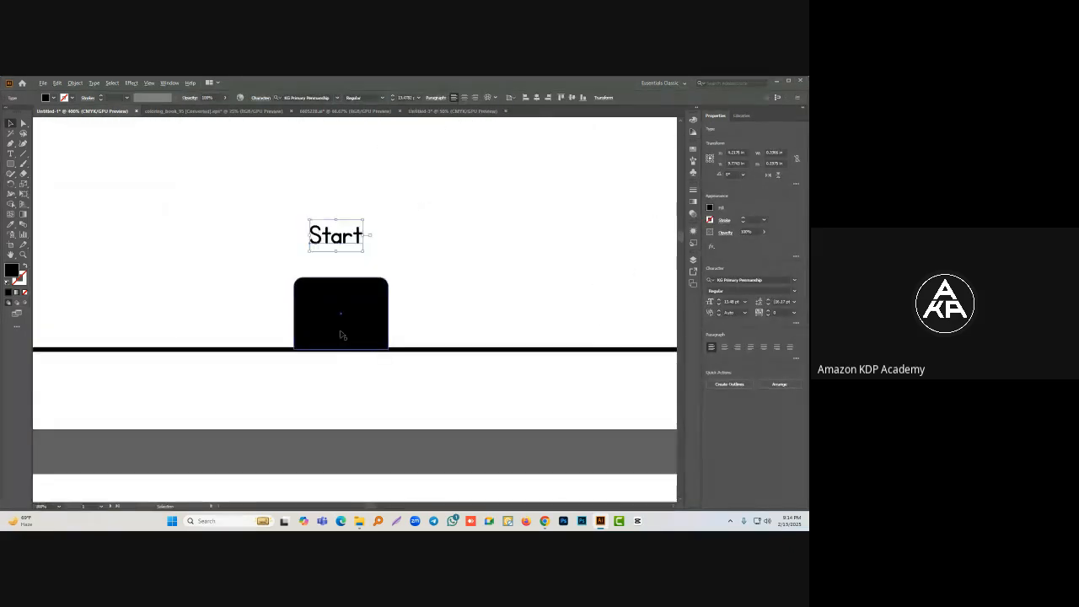
{"action": "double_click", "coordinate": [347, 240]}
{"action": "type", "text": "Ol"}
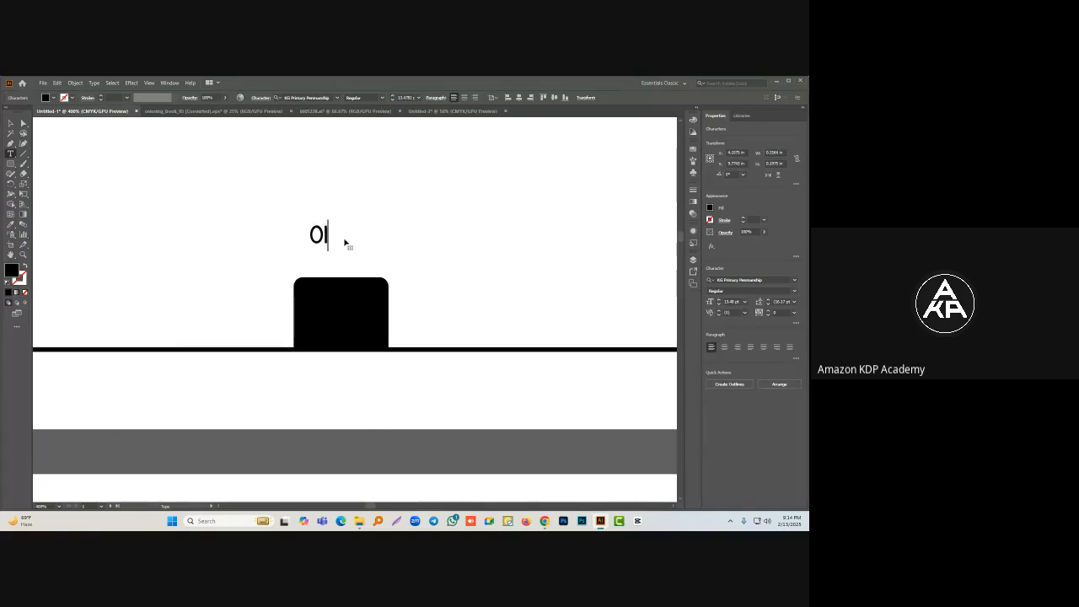
{"action": "left_click", "coordinate": [8, 124]}
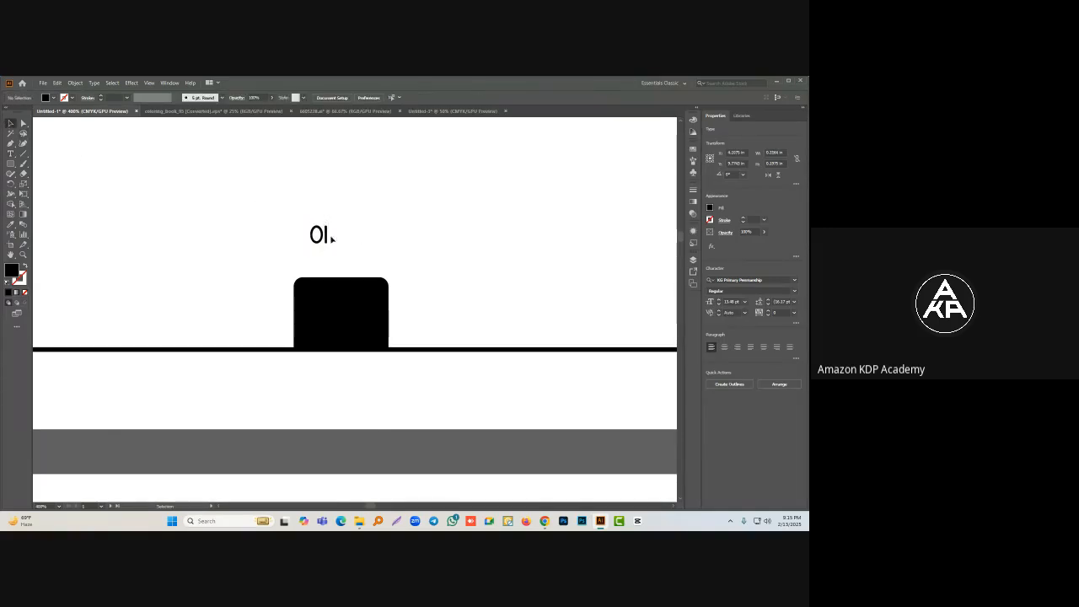
Step: Move the number 01 onto the black tab, enlarge it to fit and color it white
{"action": "left_click_drag", "start_coordinate": [331, 236], "coordinate": [346, 318]}
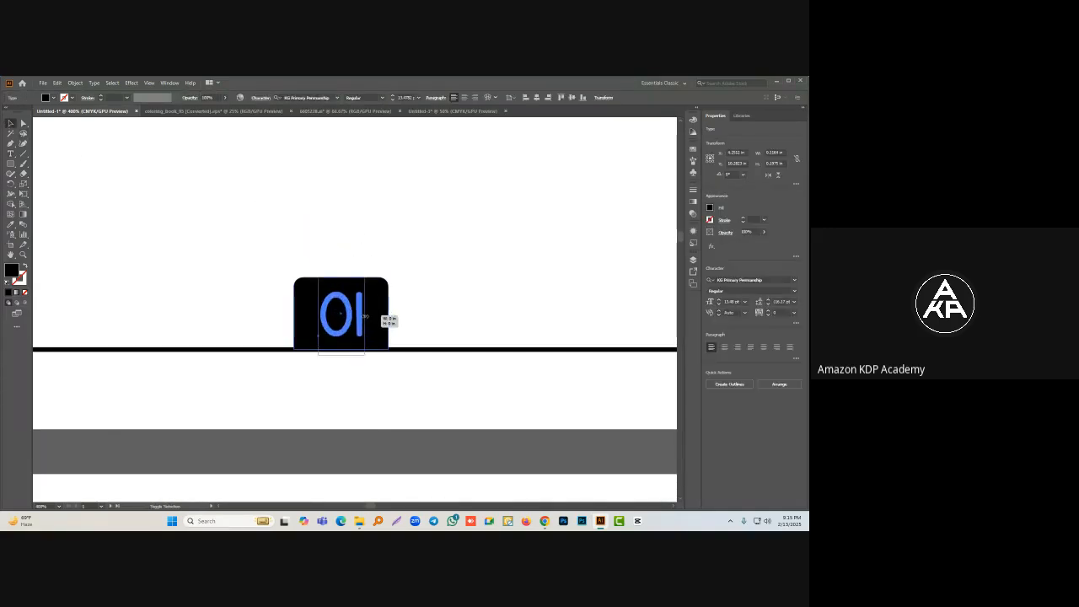
{"action": "left_click", "coordinate": [10, 224]}
{"action": "left_click", "coordinate": [111, 221]}
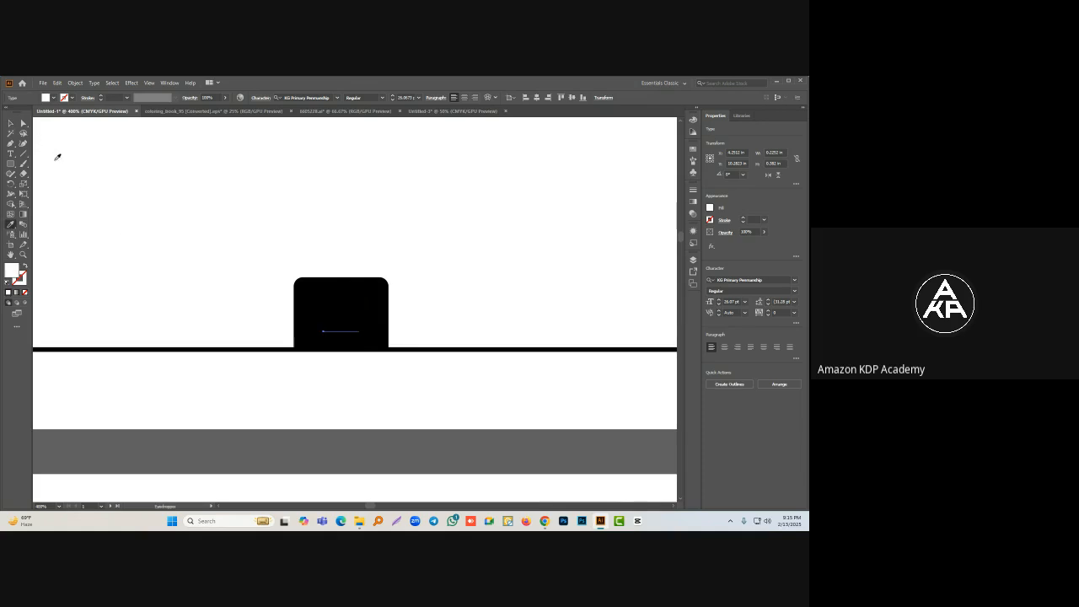
{"action": "left_click", "coordinate": [11, 124]}
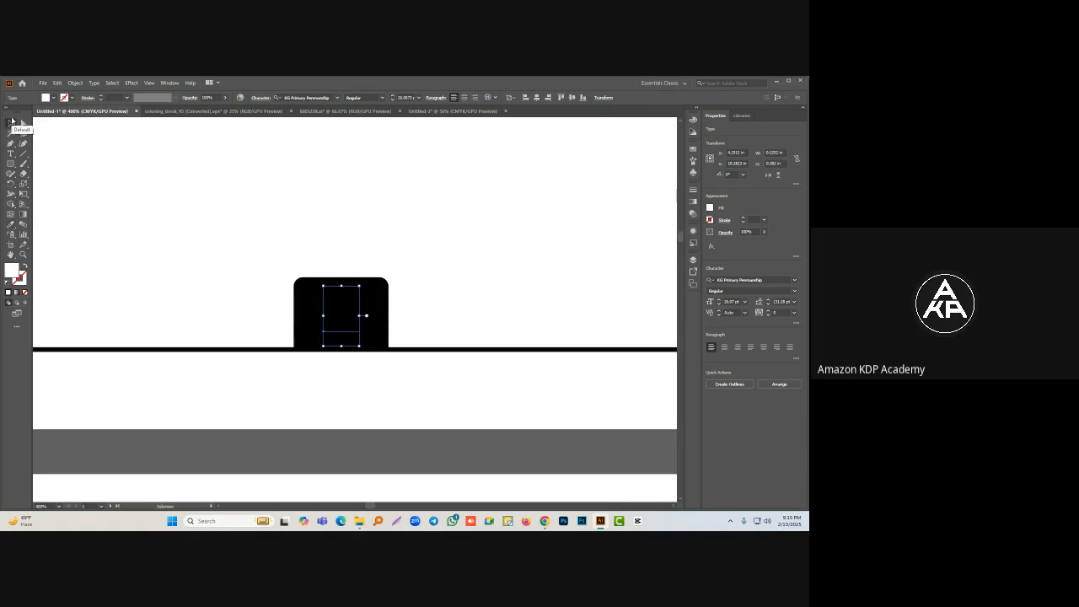
{"action": "left_click", "coordinate": [195, 283]}
{"action": "scroll", "coordinate": [195, 283], "scroll_direction": "down", "scroll_amount": 6}
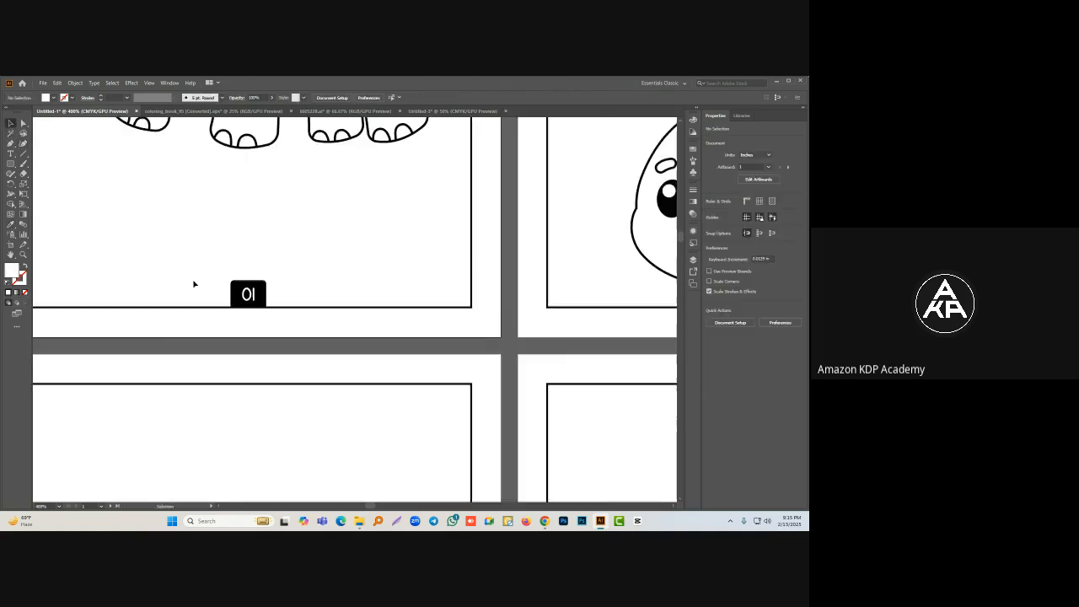
Step: Group the first page's turtle, maze and labels, and place a copy beside the artboard as the solution version
{"action": "left_click_drag", "start_coordinate": [265, 246], "coordinate": [351, 279]}
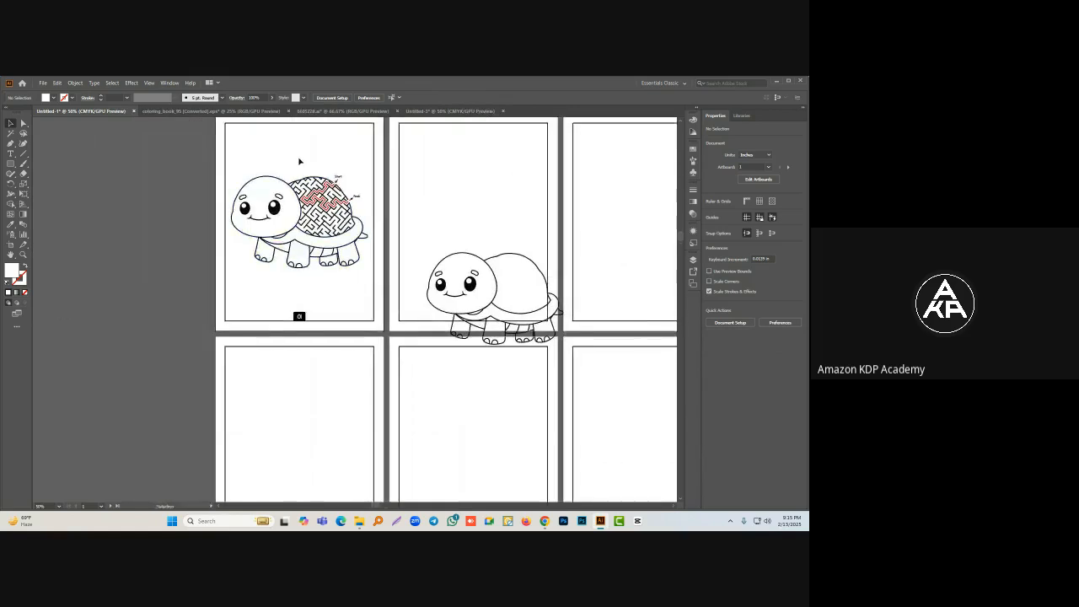
{"action": "scroll", "coordinate": [303, 234], "scroll_direction": "up", "scroll_amount": 1}
{"action": "left_click_drag", "start_coordinate": [219, 134], "coordinate": [397, 339]}
{"action": "key", "text": "a"}
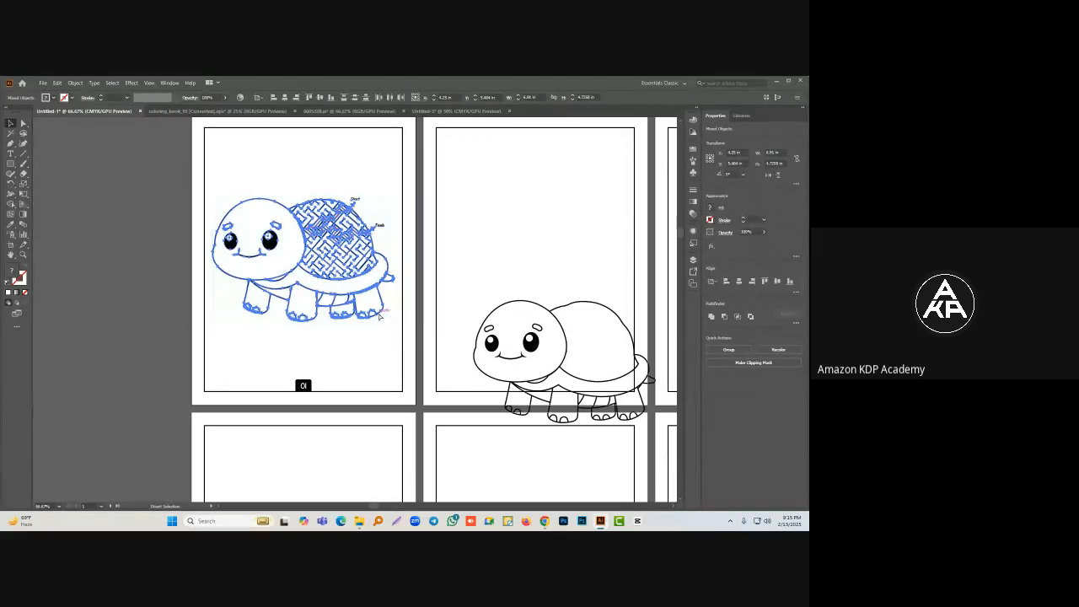
{"action": "key", "text": "ctrl+g"}
{"action": "left_click_drag", "start_coordinate": [309, 246], "coordinate": [147, 273]}
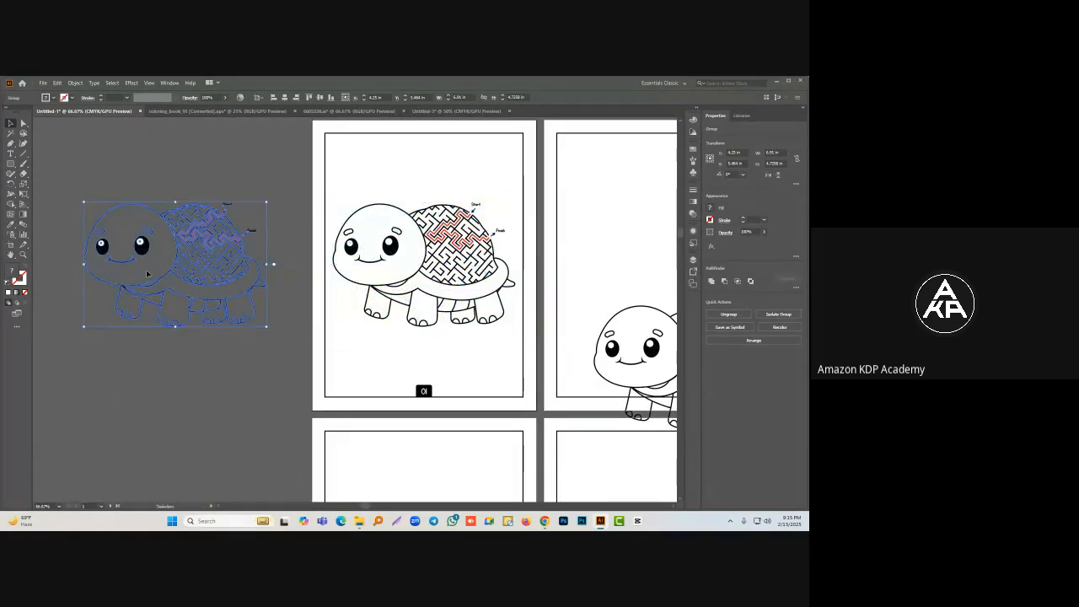
{"action": "left_click", "coordinate": [246, 369]}
Step: Delete the red solution path from the turtle maze on the first page
{"action": "left_click_drag", "start_coordinate": [463, 226], "coordinate": [393, 224]}
{"action": "scroll", "coordinate": [393, 224], "scroll_direction": "up", "scroll_amount": 2}
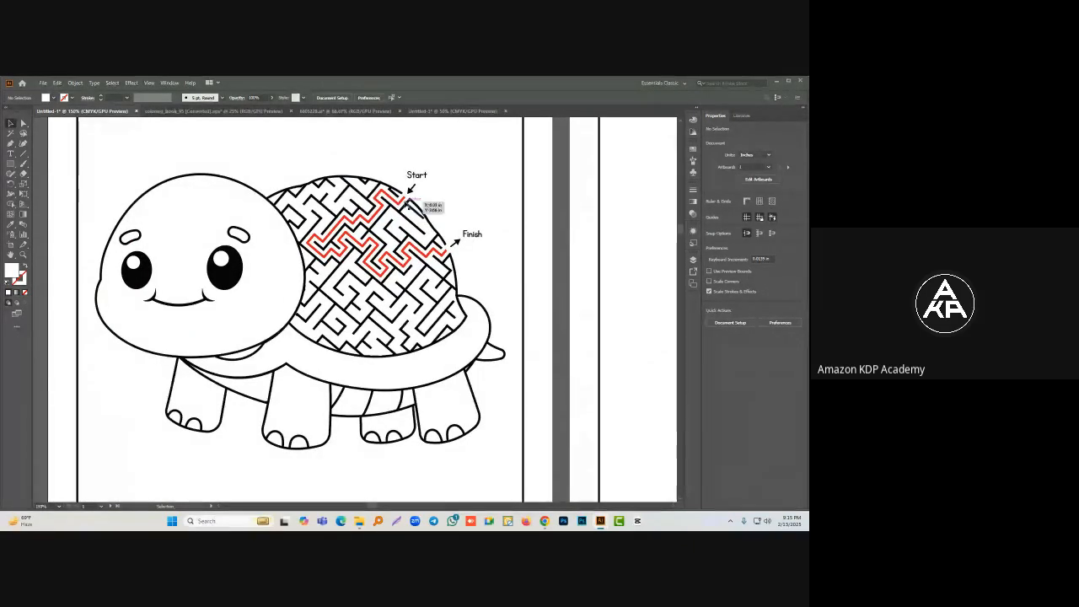
{"action": "scroll", "coordinate": [412, 246], "scroll_direction": "down", "scroll_amount": 4}
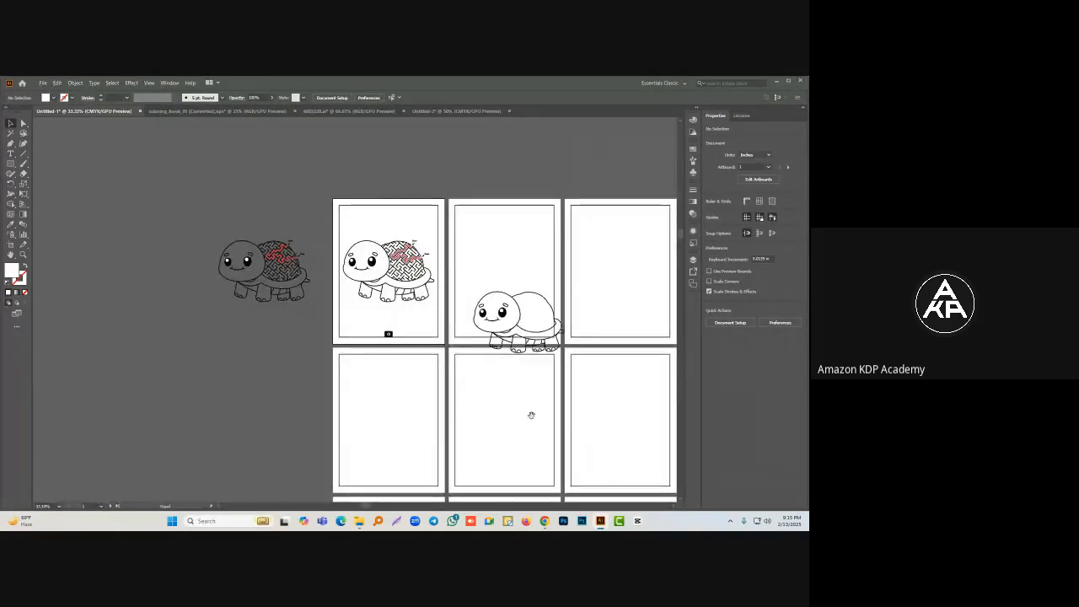
{"action": "left_click_drag", "start_coordinate": [532, 414], "coordinate": [447, 228]}
{"action": "left_click_drag", "start_coordinate": [344, 208], "coordinate": [396, 376]}
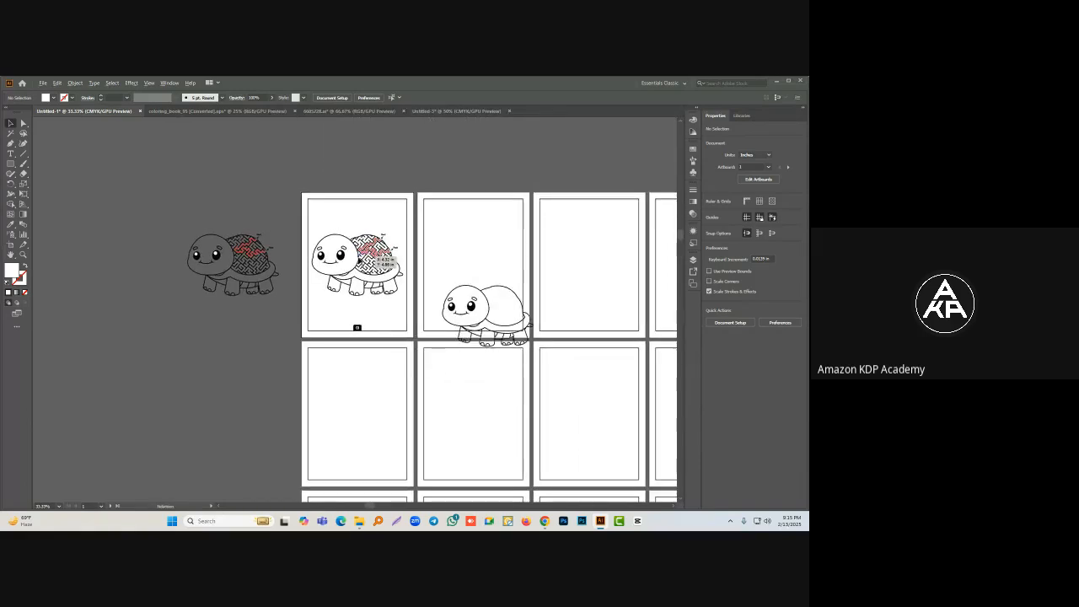
{"action": "scroll", "coordinate": [358, 244], "scroll_direction": "up", "scroll_amount": 4}
{"action": "left_click_drag", "start_coordinate": [452, 200], "coordinate": [372, 239]}
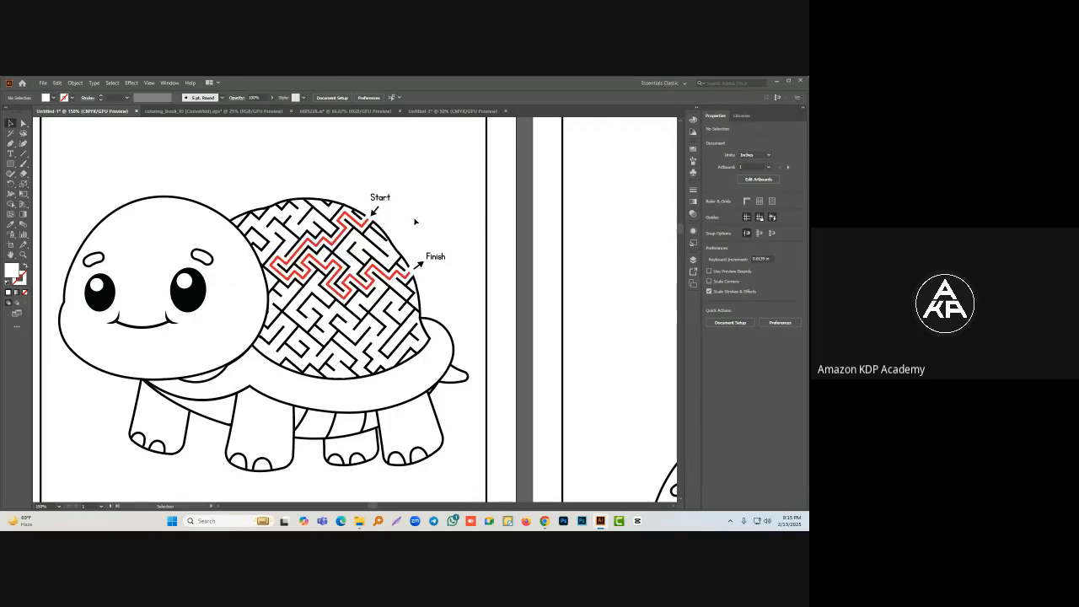
{"action": "scroll", "coordinate": [362, 245], "scroll_direction": "up", "scroll_amount": 2}
{"action": "left_click", "coordinate": [383, 203]}
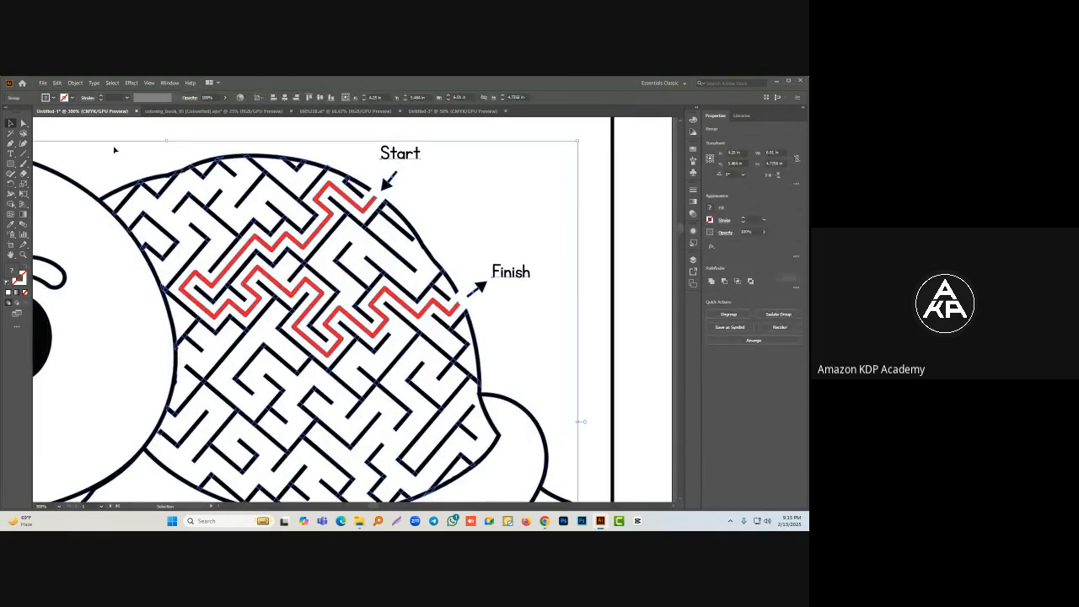
{"action": "left_click", "coordinate": [22, 124]}
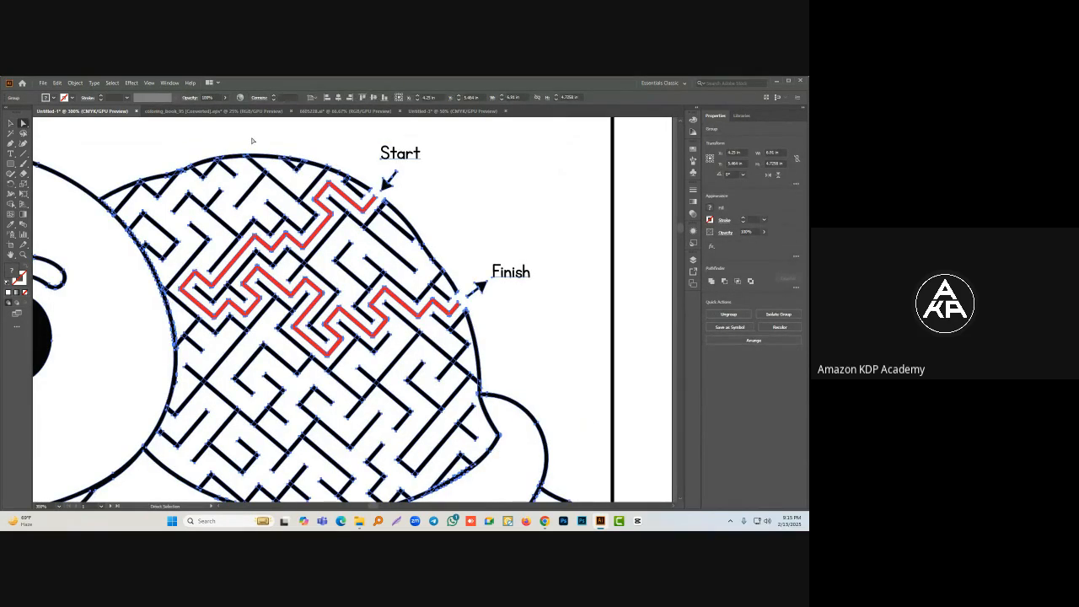
{"action": "left_click", "coordinate": [251, 141]}
{"action": "left_click", "coordinate": [366, 209]}
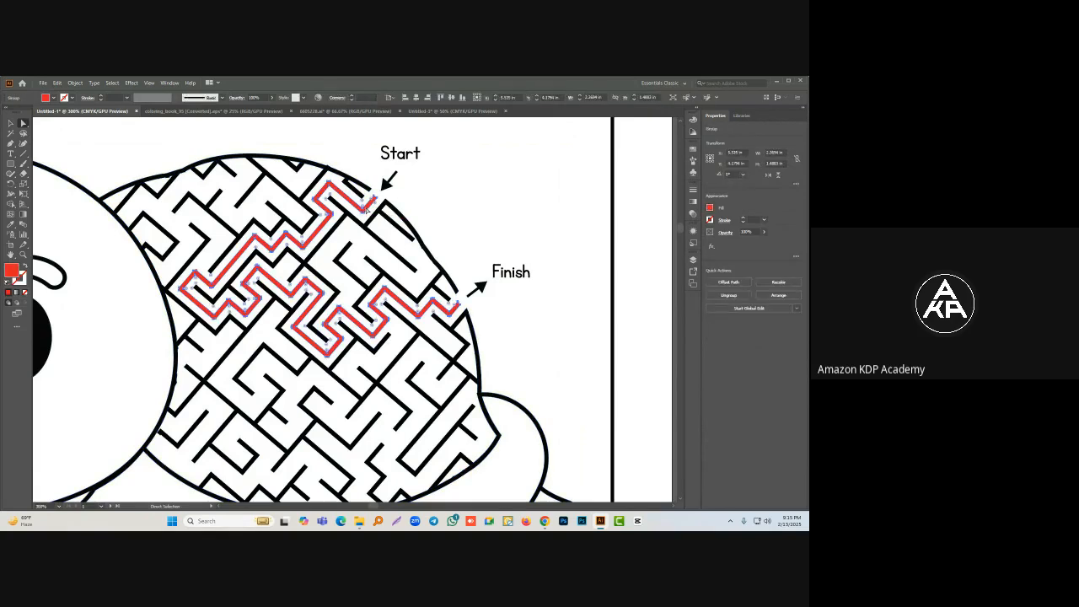
{"action": "key", "text": "Delete"}
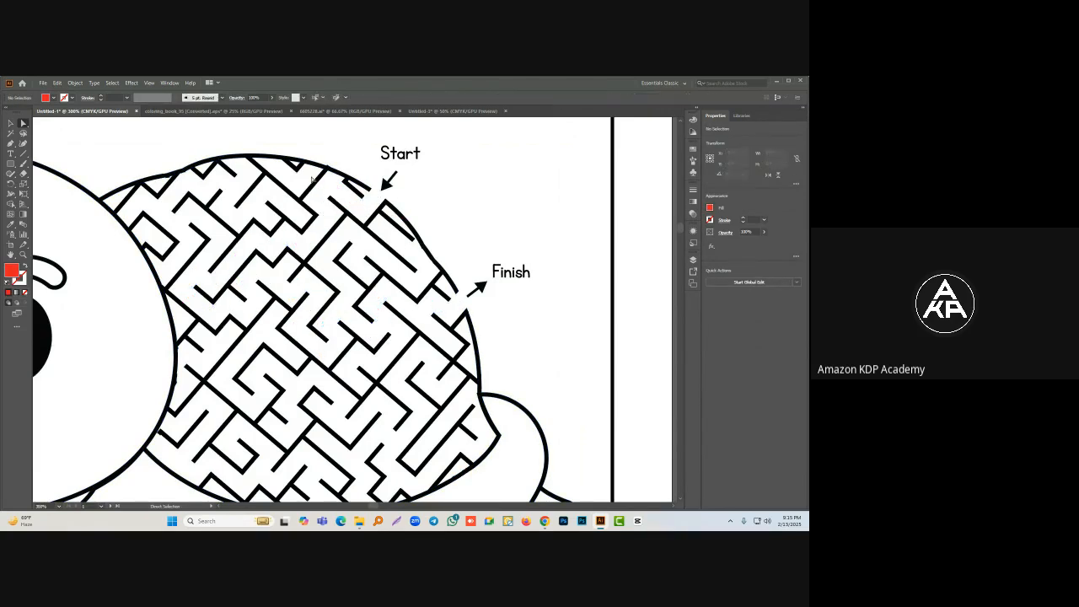
{"action": "left_click", "coordinate": [13, 124]}
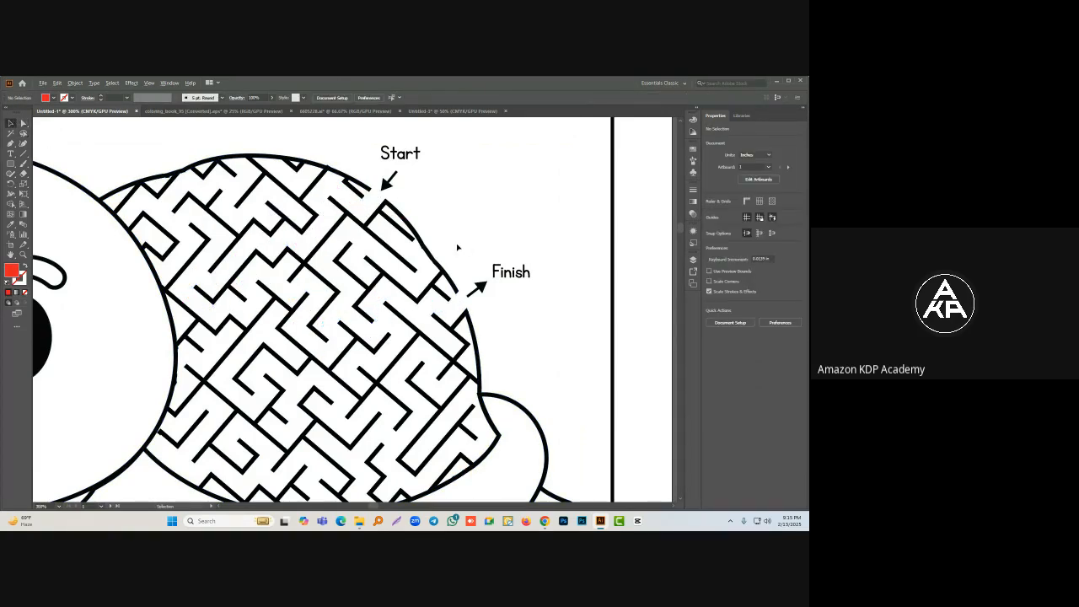
Step: Display the artboard numbers to locate artboard 81 in the grid, and make that artboard active
{"action": "scroll", "coordinate": [457, 244], "scroll_direction": "down", "scroll_amount": 4}
{"action": "left_click_drag", "start_coordinate": [427, 305], "coordinate": [387, 256]}
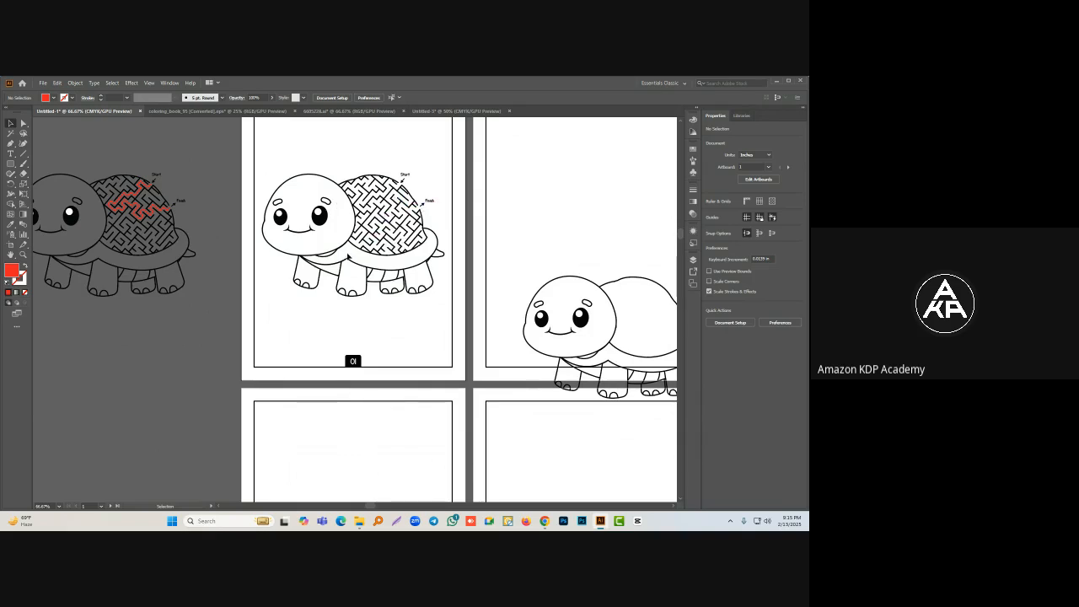
{"action": "scroll", "coordinate": [340, 268], "scroll_direction": "down", "scroll_amount": 3}
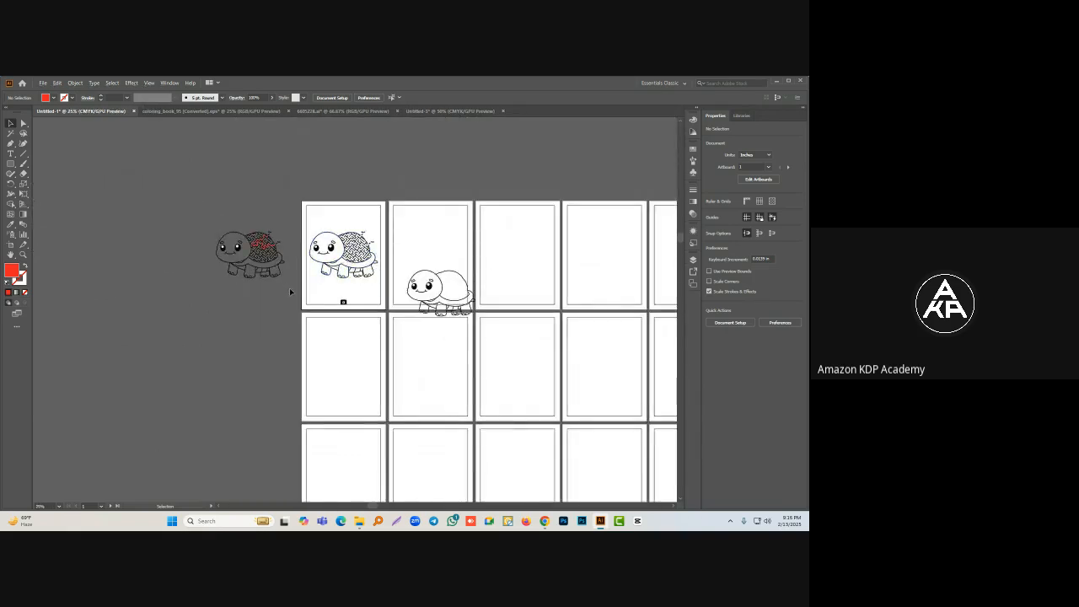
{"action": "left_click", "coordinate": [268, 265]}
{"action": "left_click_drag", "start_coordinate": [313, 315], "coordinate": [260, 158]}
{"action": "scroll", "coordinate": [270, 195], "scroll_direction": "down", "scroll_amount": 3}
{"action": "scroll", "coordinate": [326, 432], "scroll_direction": "down", "scroll_amount": 1}
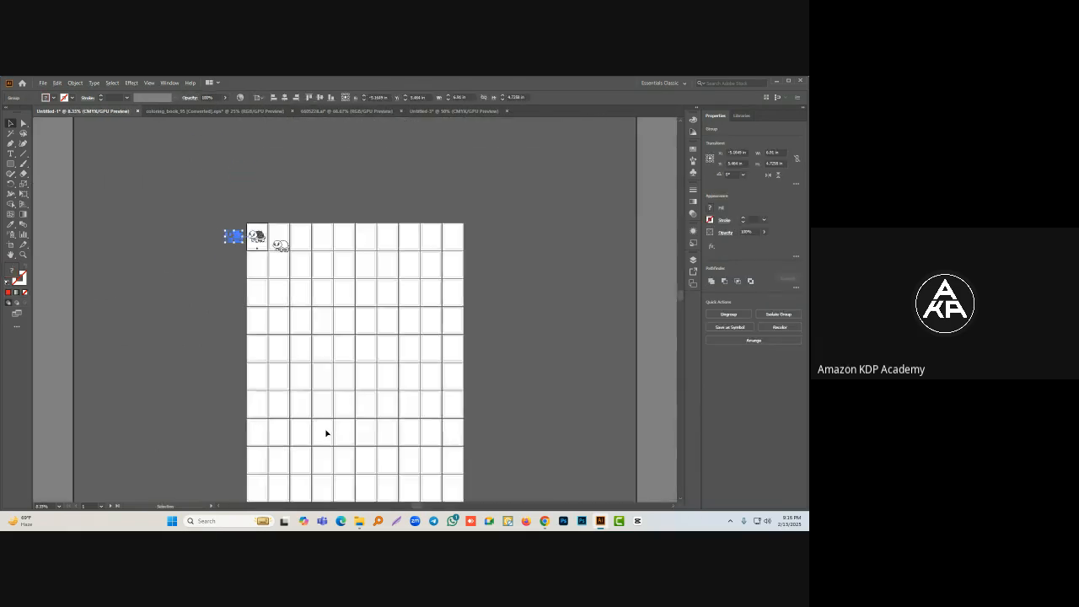
{"action": "scroll", "coordinate": [326, 432], "scroll_direction": "down", "scroll_amount": 2}
{"action": "key", "text": "shift+o"}
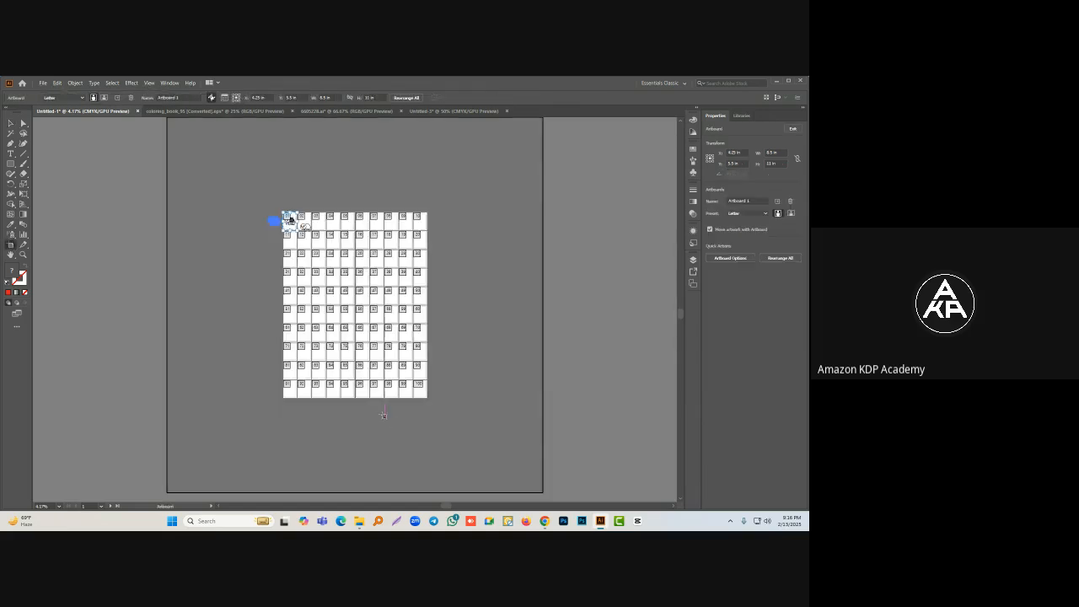
{"action": "scroll", "coordinate": [295, 366], "scroll_direction": "up", "scroll_amount": 1}
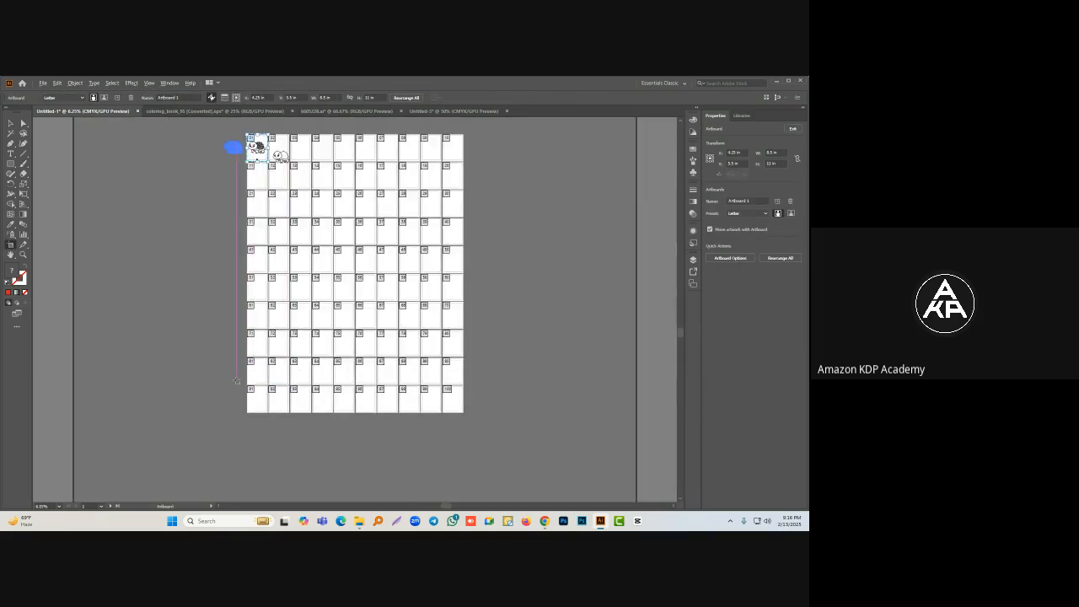
{"action": "scroll", "coordinate": [287, 373], "scroll_direction": "up", "scroll_amount": 4}
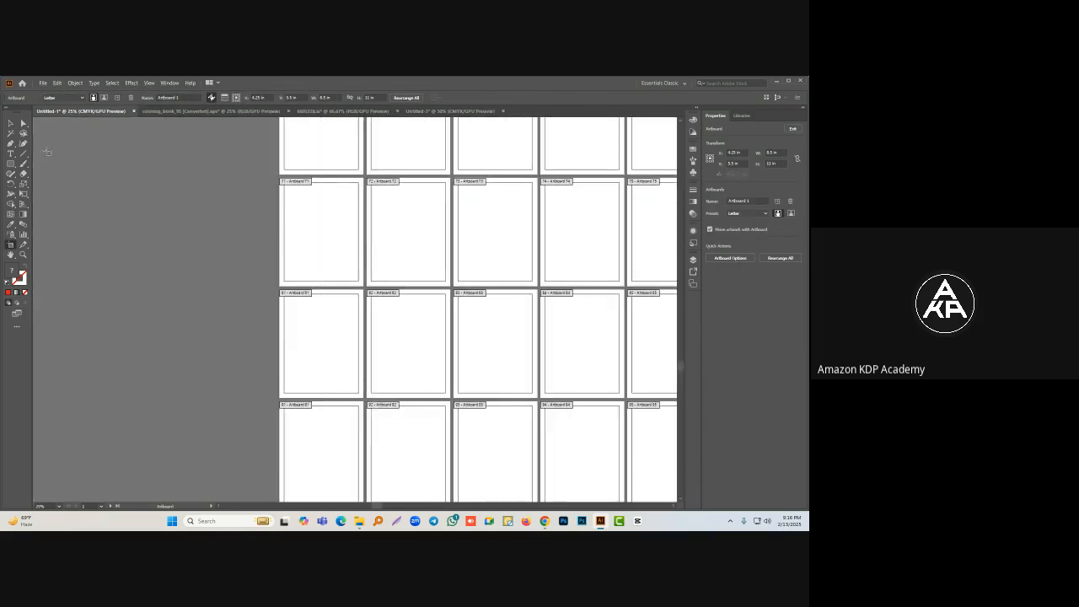
{"action": "left_click", "coordinate": [11, 123]}
{"action": "left_click", "coordinate": [350, 377]}
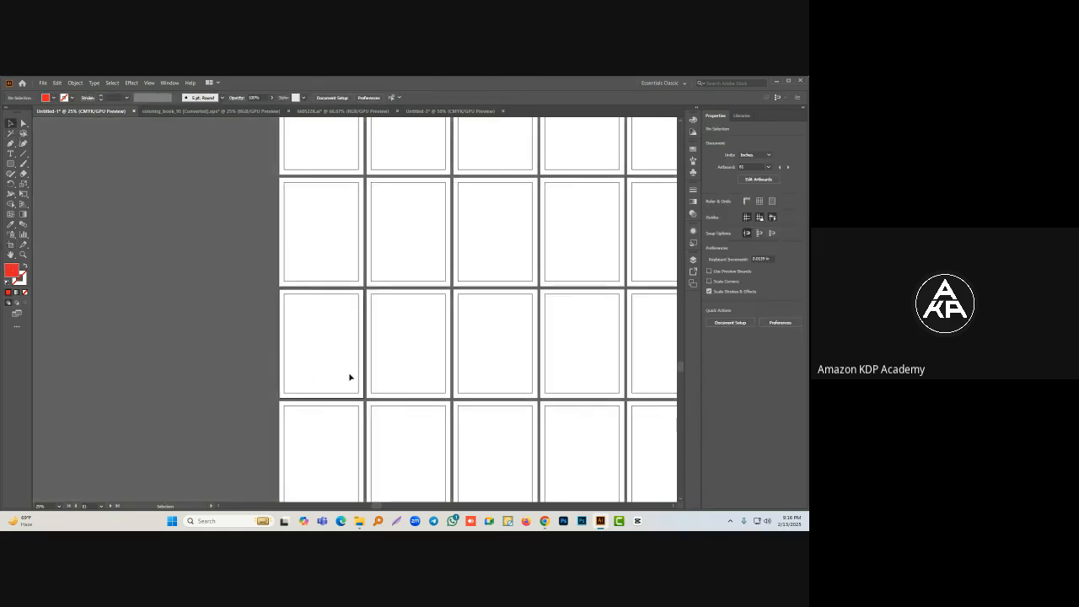
Step: Draw a red rectangle about 3.0 by 3.6 in inside the upper-left corner of the frame on artboard 81
{"action": "left_click", "coordinate": [12, 164]}
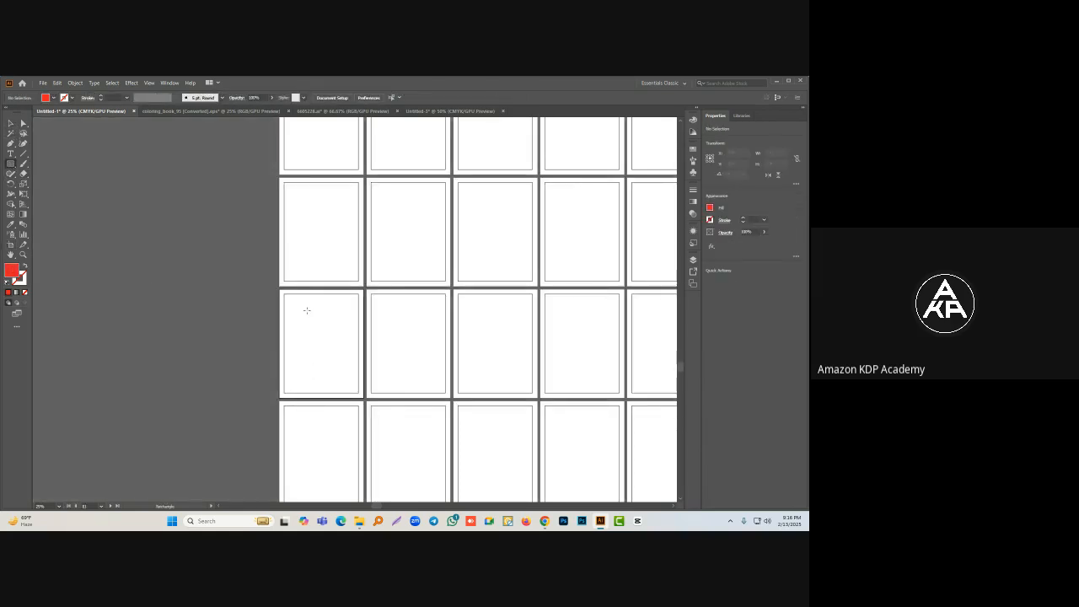
{"action": "left_click_drag", "start_coordinate": [287, 297], "coordinate": [319, 334]}
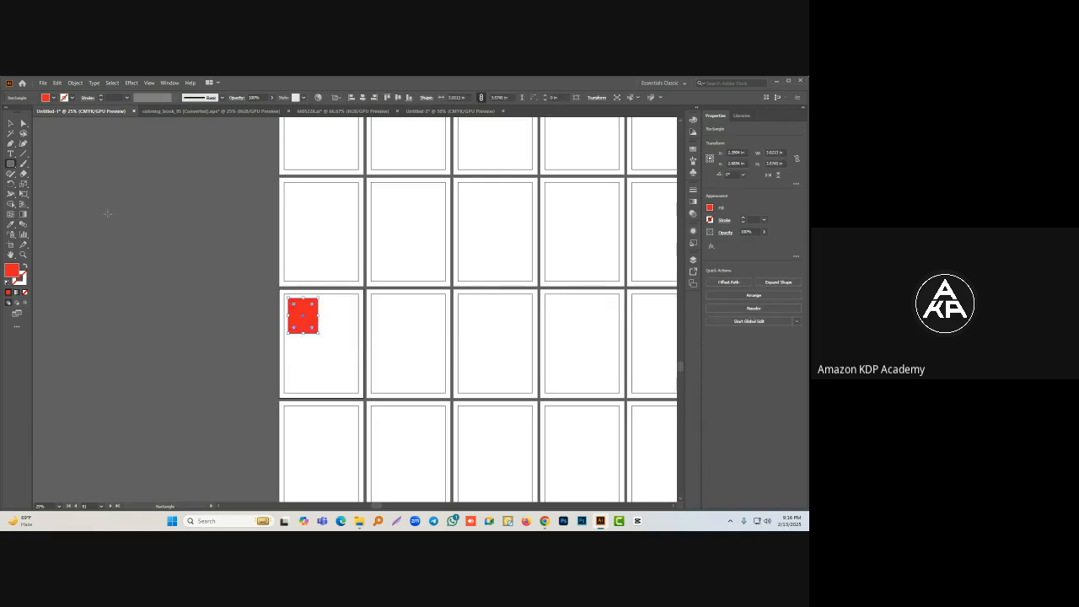
{"action": "left_click", "coordinate": [11, 125]}
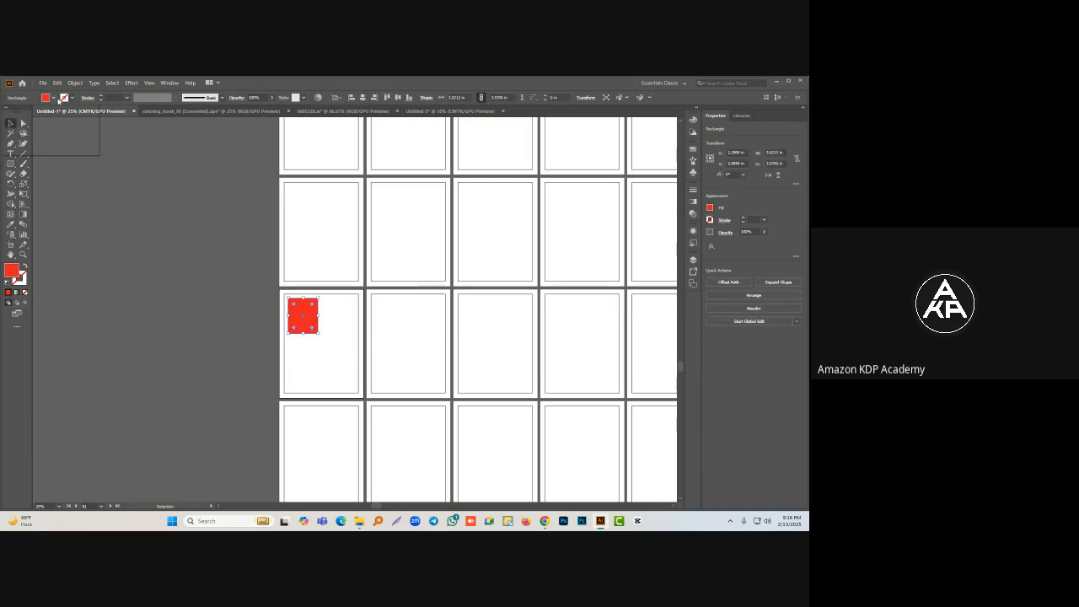
Step: Make the small red rectangle on the solution page unfilled with a black outline
{"action": "left_click", "coordinate": [53, 98]}
{"action": "left_click", "coordinate": [25, 129]}
{"action": "left_click", "coordinate": [13, 196]}
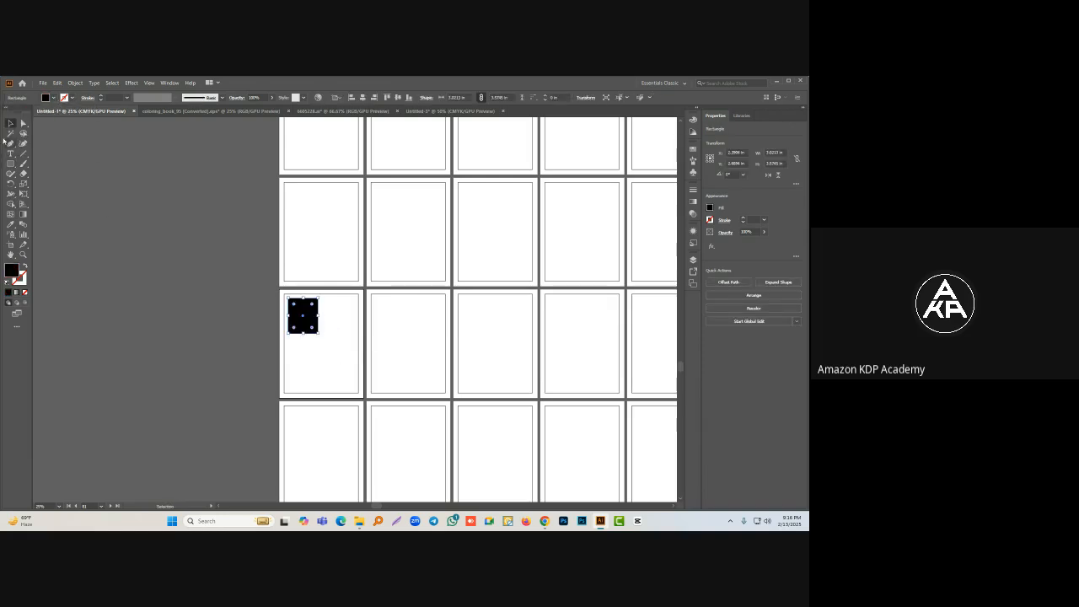
{"action": "key", "text": "shift+x"}
{"action": "key", "text": "ctrl+equal"}
{"action": "key", "text": "ctrl+equal"}
{"action": "key", "text": "ctrl+equal"}
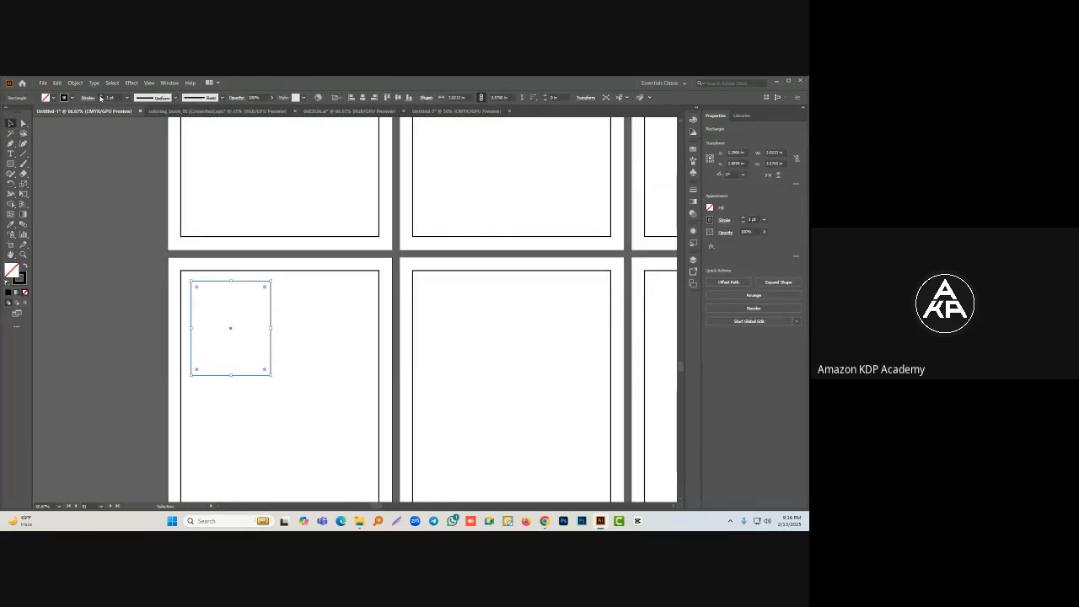
{"action": "left_click", "coordinate": [105, 205]}
{"action": "scroll", "coordinate": [297, 361], "scroll_direction": "down", "scroll_amount": 4}
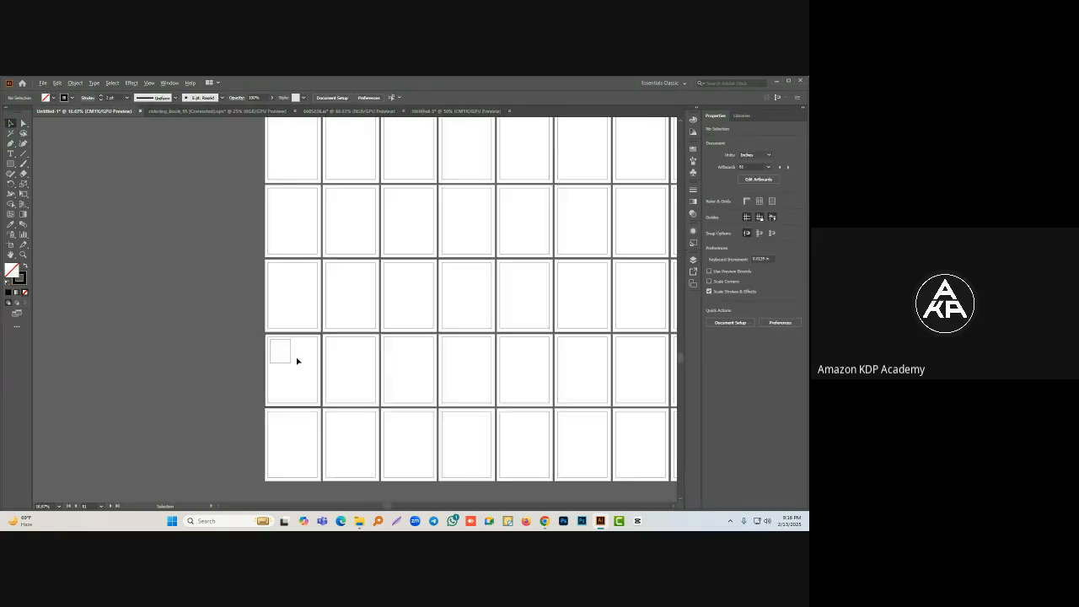
Step: Move the solved turtle maze from beside the first artboard onto the small outlined rectangle on the solution page
{"action": "scroll", "coordinate": [297, 361], "scroll_direction": "down", "scroll_amount": 2}
{"action": "scroll", "coordinate": [296, 254], "scroll_direction": "up", "scroll_amount": 5}
{"action": "left_click", "coordinate": [260, 254]}
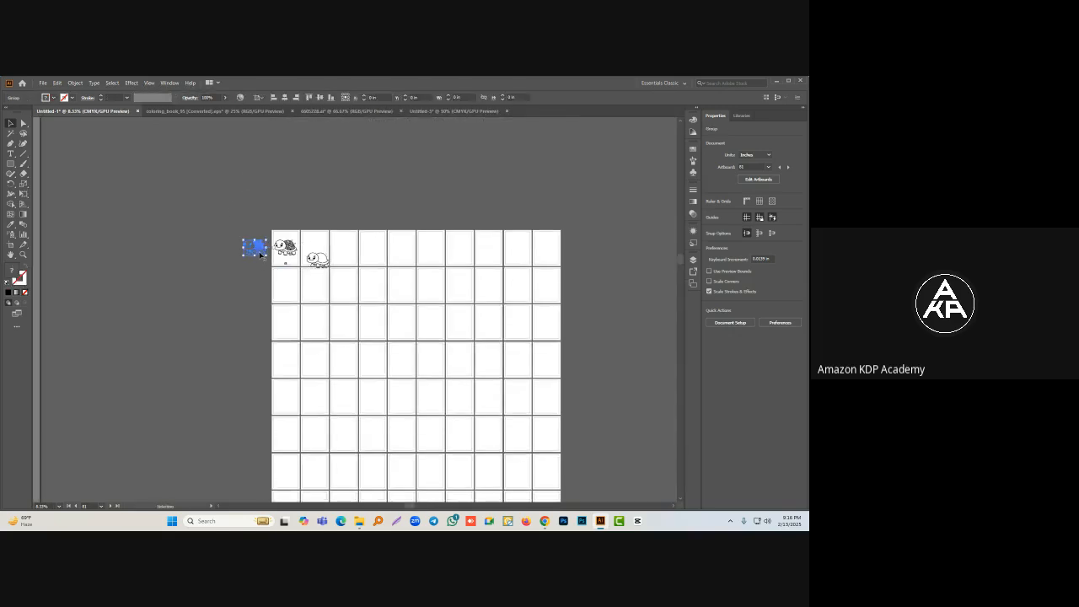
{"action": "left_click_drag", "start_coordinate": [260, 254], "coordinate": [265, 470]}
{"action": "scroll", "coordinate": [241, 357], "scroll_direction": "down", "scroll_amount": 5}
{"action": "scroll", "coordinate": [277, 285], "scroll_direction": "up", "scroll_amount": 2}
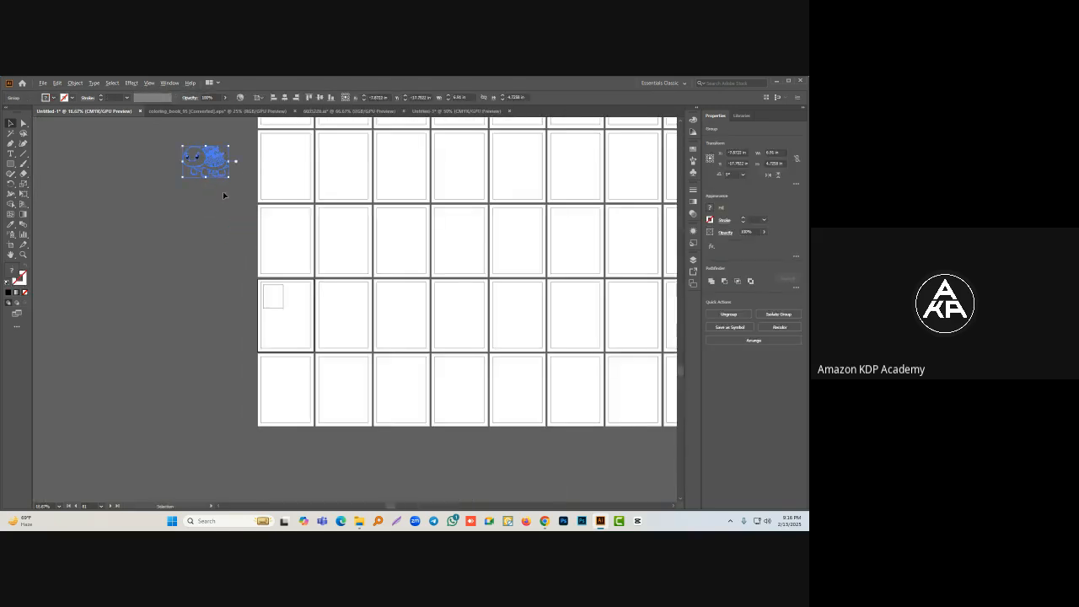
{"action": "left_click_drag", "start_coordinate": [204, 163], "coordinate": [283, 298]}
{"action": "scroll", "coordinate": [284, 298], "scroll_direction": "up", "scroll_amount": 7}
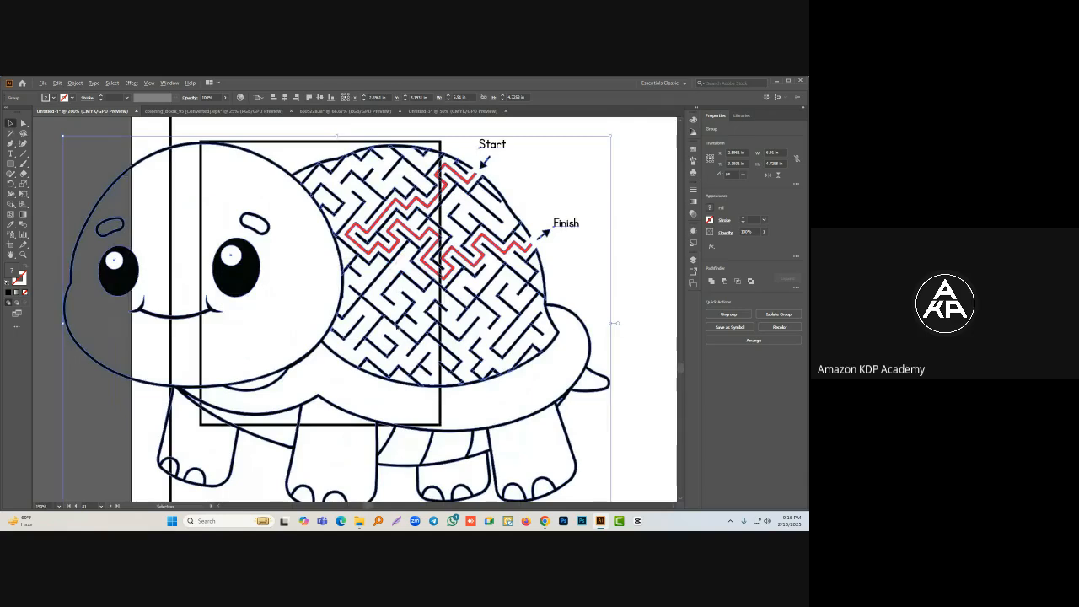
Step: Scale the solved turtle maze down to fit inside the small rectangle and position it within the frame
{"action": "scroll", "coordinate": [337, 325], "scroll_direction": "down", "scroll_amount": 5}
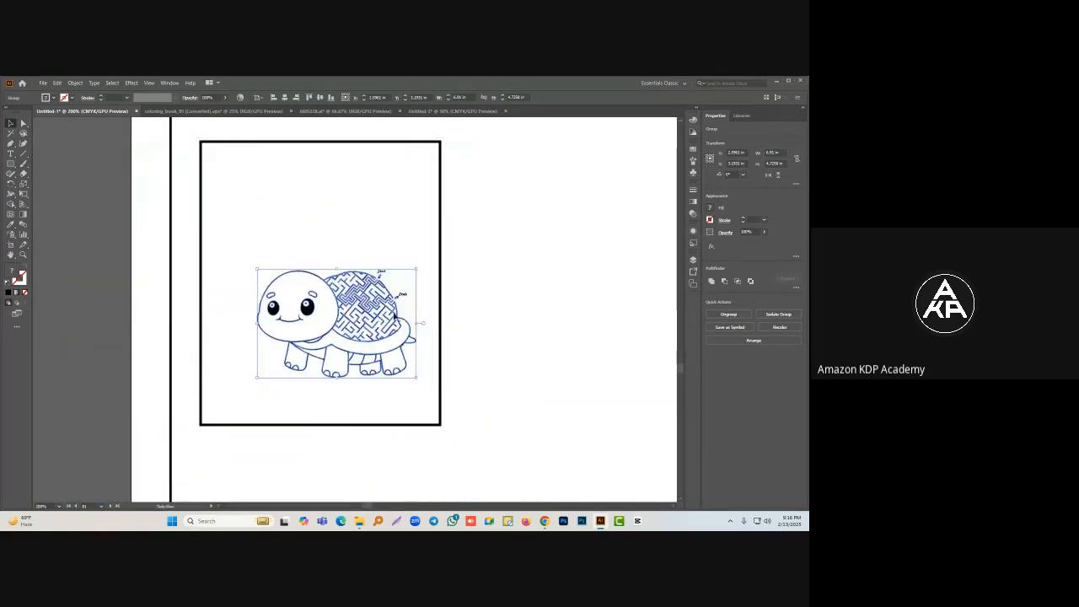
{"action": "left_click_drag", "start_coordinate": [380, 310], "coordinate": [341, 242]}
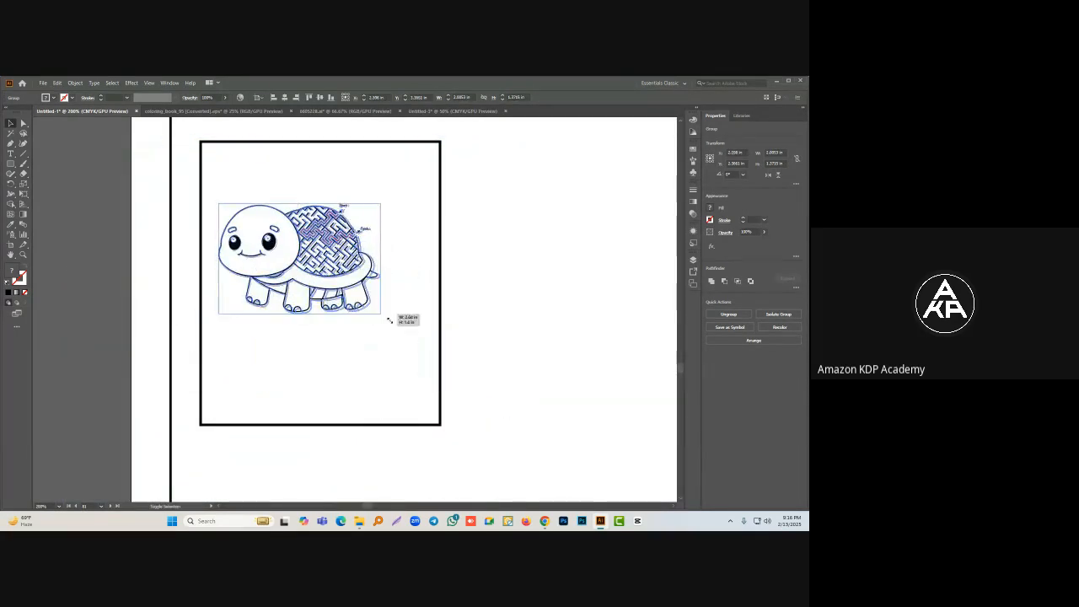
{"action": "left_click_drag", "start_coordinate": [386, 313], "coordinate": [425, 344]}
{"action": "left_click_drag", "start_coordinate": [370, 250], "coordinate": [364, 268]}
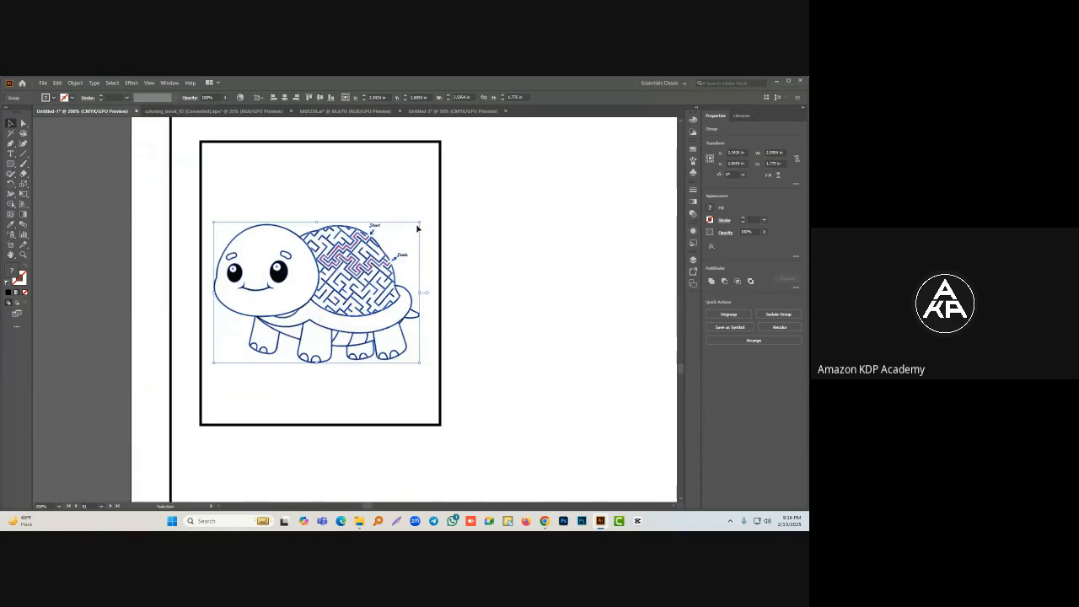
{"action": "left_click_drag", "start_coordinate": [420, 222], "coordinate": [429, 217]}
{"action": "left_click_drag", "start_coordinate": [366, 268], "coordinate": [374, 256]}
{"action": "left_click", "coordinate": [217, 252]}
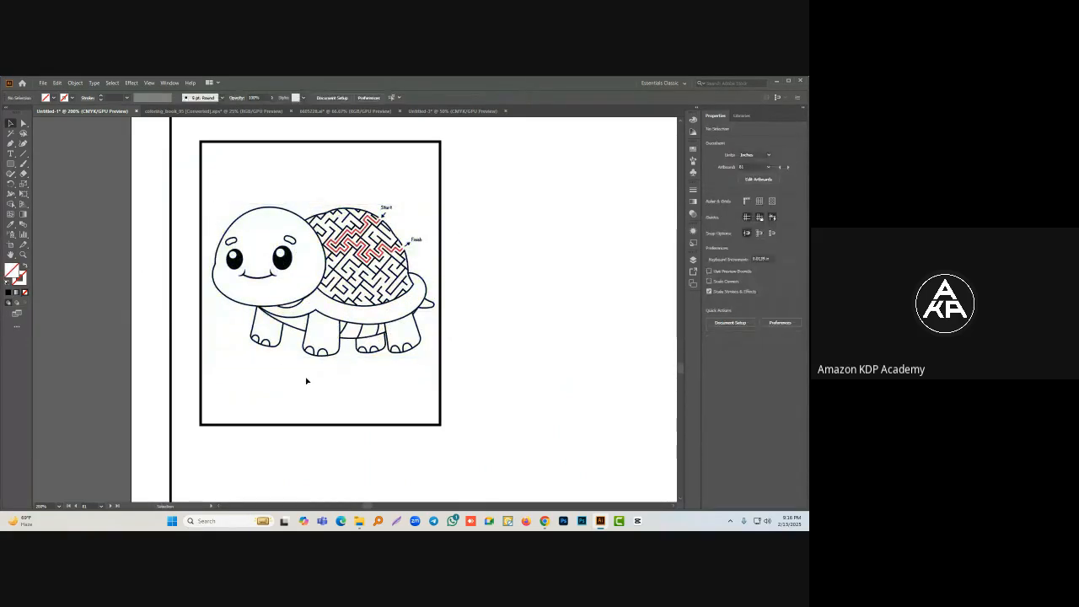
Step: Move the blank-shelled turtle off the second artboard onto the pasteboard beside the first artboard
{"action": "left_click_drag", "start_coordinate": [302, 408], "coordinate": [320, 425]}
{"action": "scroll", "coordinate": [375, 317], "scroll_direction": "down", "scroll_amount": 5}
{"action": "left_click_drag", "start_coordinate": [441, 183], "coordinate": [359, 453]}
{"action": "left_click_drag", "start_coordinate": [328, 253], "coordinate": [318, 386]}
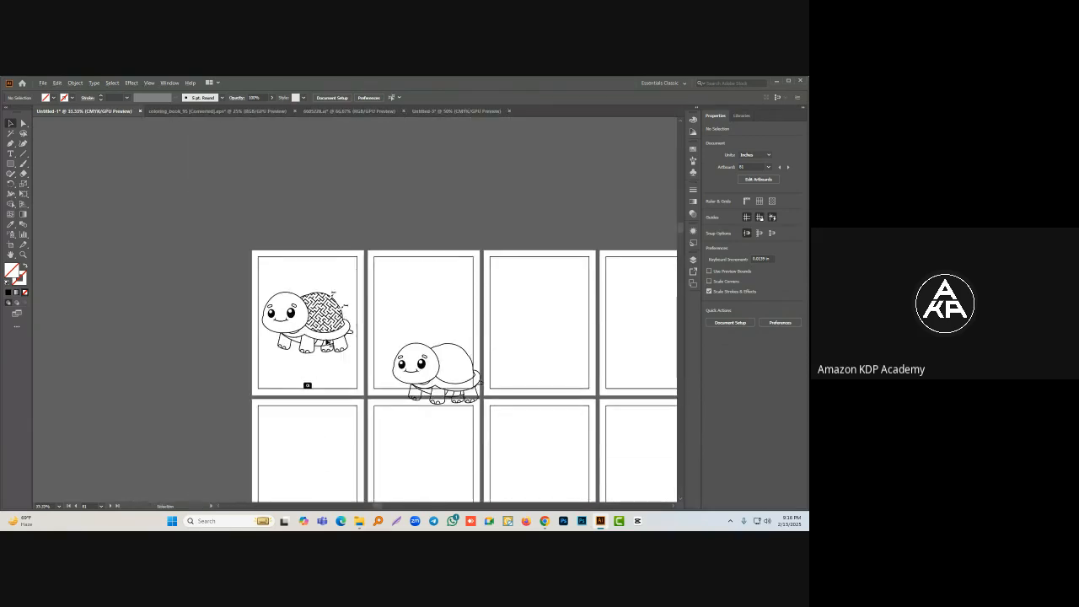
{"action": "scroll", "coordinate": [343, 334], "scroll_direction": "up", "scroll_amount": 3}
{"action": "scroll", "coordinate": [345, 334], "scroll_direction": "down", "scroll_amount": 2}
{"action": "left_click_drag", "start_coordinate": [433, 325], "coordinate": [390, 272]}
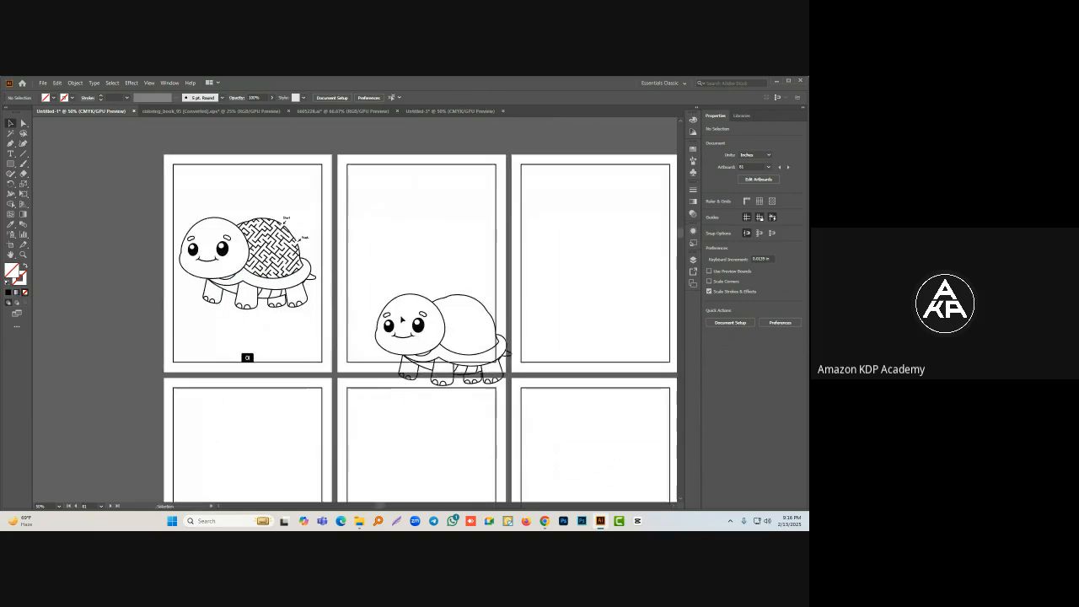
{"action": "left_click_drag", "start_coordinate": [403, 320], "coordinate": [68, 373]}
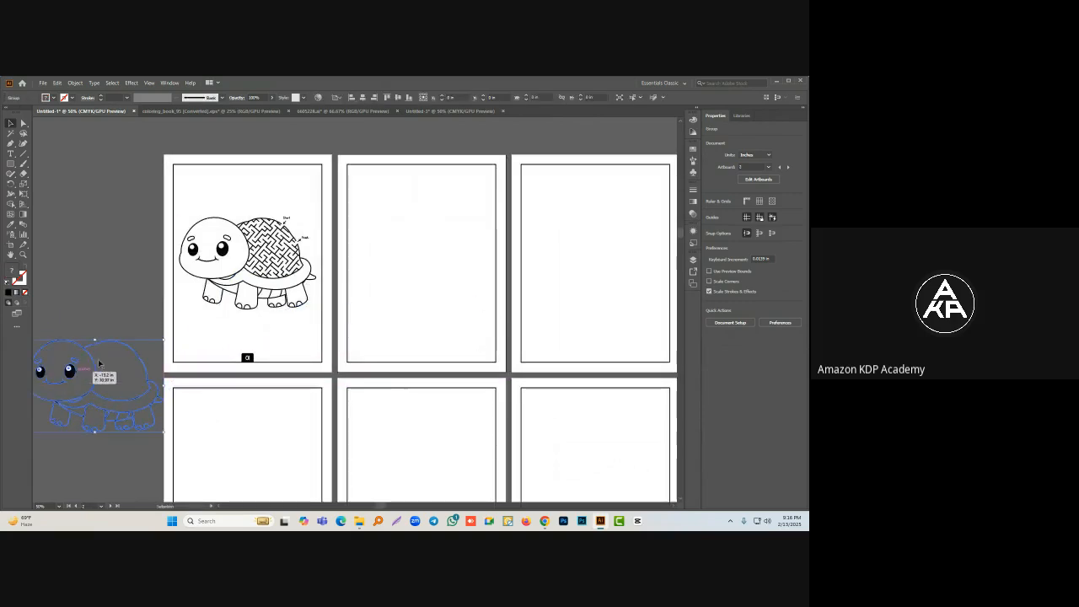
{"action": "left_click", "coordinate": [112, 309]}
{"action": "left_click_drag", "start_coordinate": [182, 345], "coordinate": [202, 348]}
Step: Bring the carrot drawing from the coloring book document onto the second artboard and size it to fit inside the page border
{"action": "left_click", "coordinate": [326, 110]}
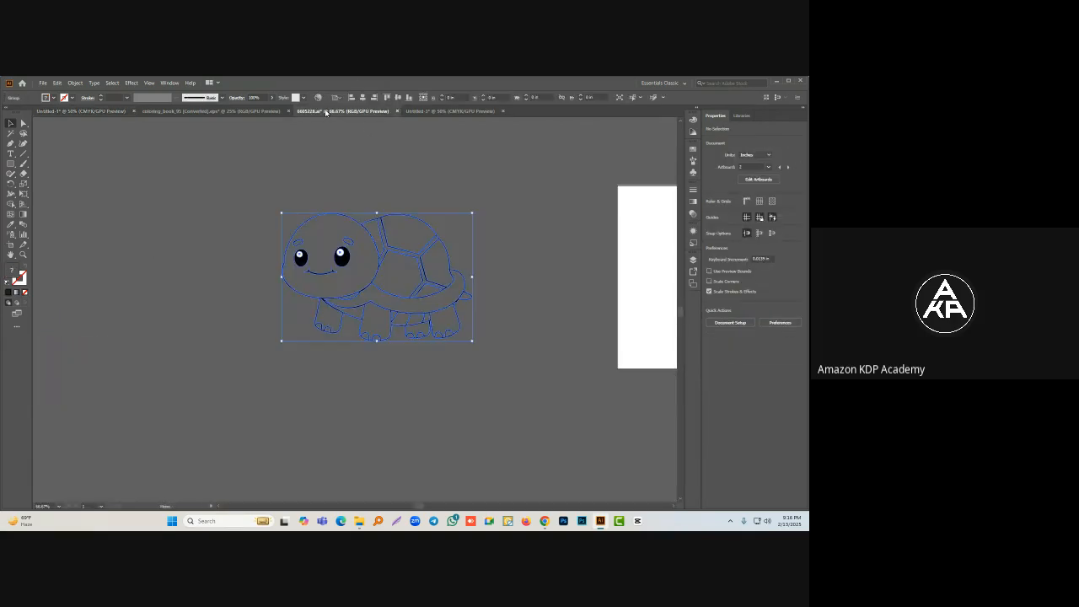
{"action": "left_click", "coordinate": [211, 110]}
{"action": "left_click_drag", "start_coordinate": [368, 229], "coordinate": [181, 122]}
{"action": "left_click_drag", "start_coordinate": [107, 114], "coordinate": [483, 213]}
{"action": "left_click_drag", "start_coordinate": [515, 166], "coordinate": [480, 221]}
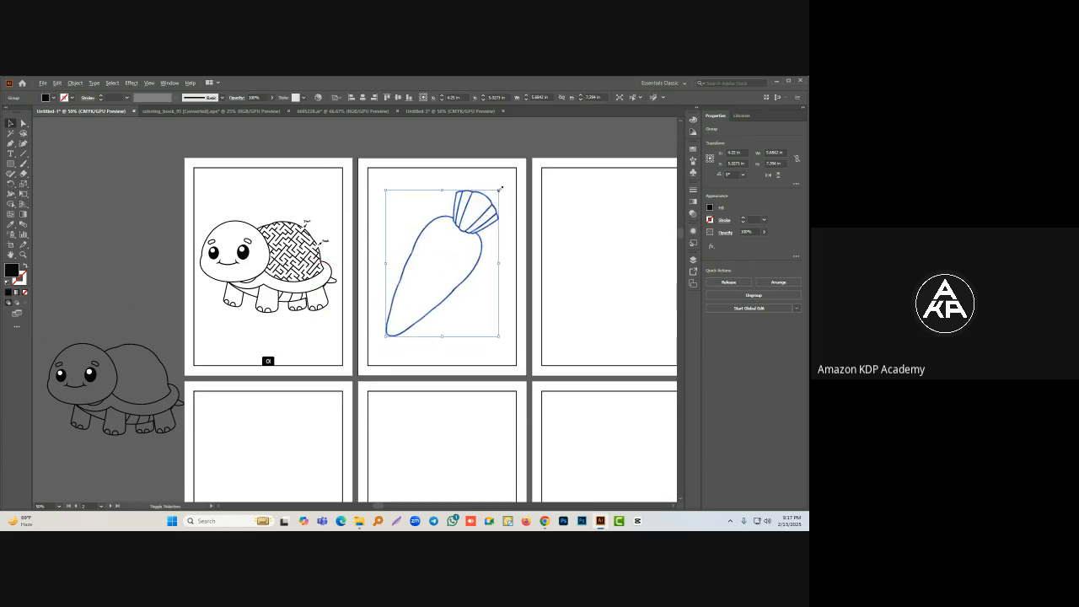
{"action": "left_click", "coordinate": [431, 268]}
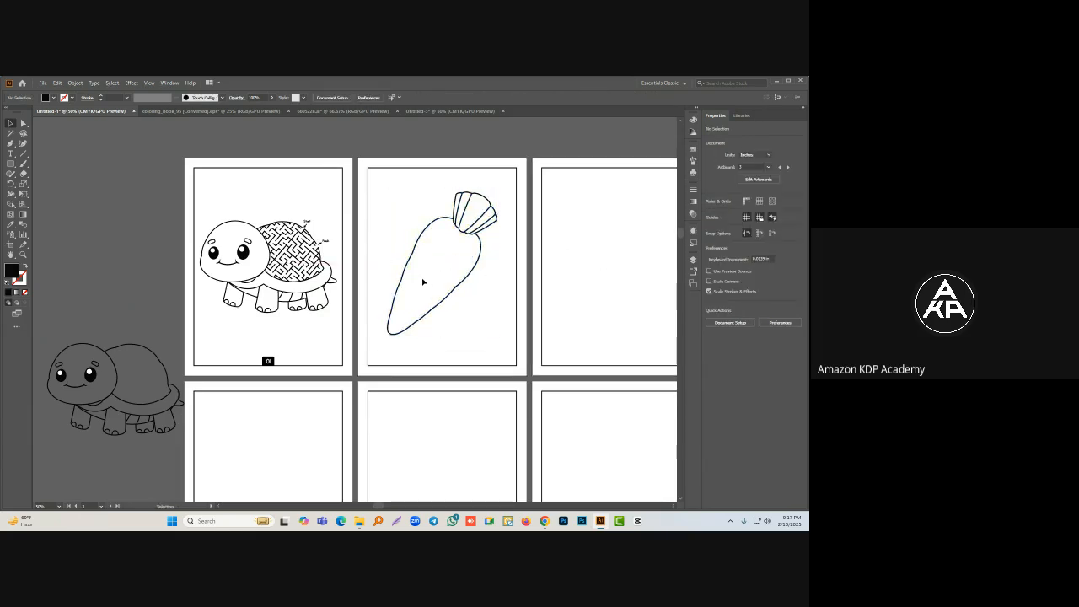
{"action": "left_click_drag", "start_coordinate": [546, 291], "coordinate": [489, 290]}
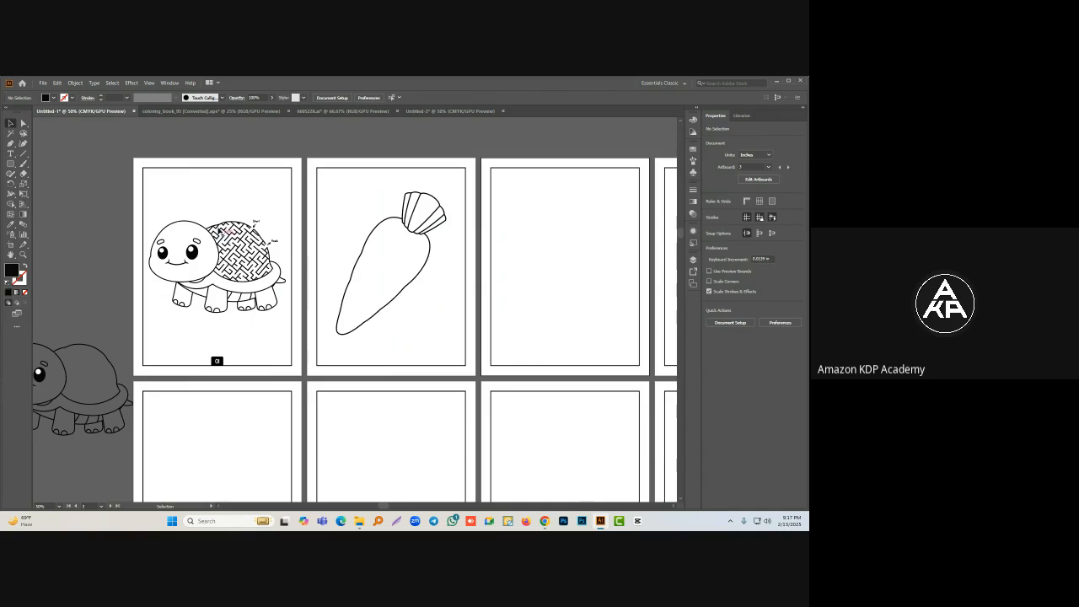
{"action": "scroll", "coordinate": [215, 263], "scroll_direction": "up", "scroll_amount": 2}
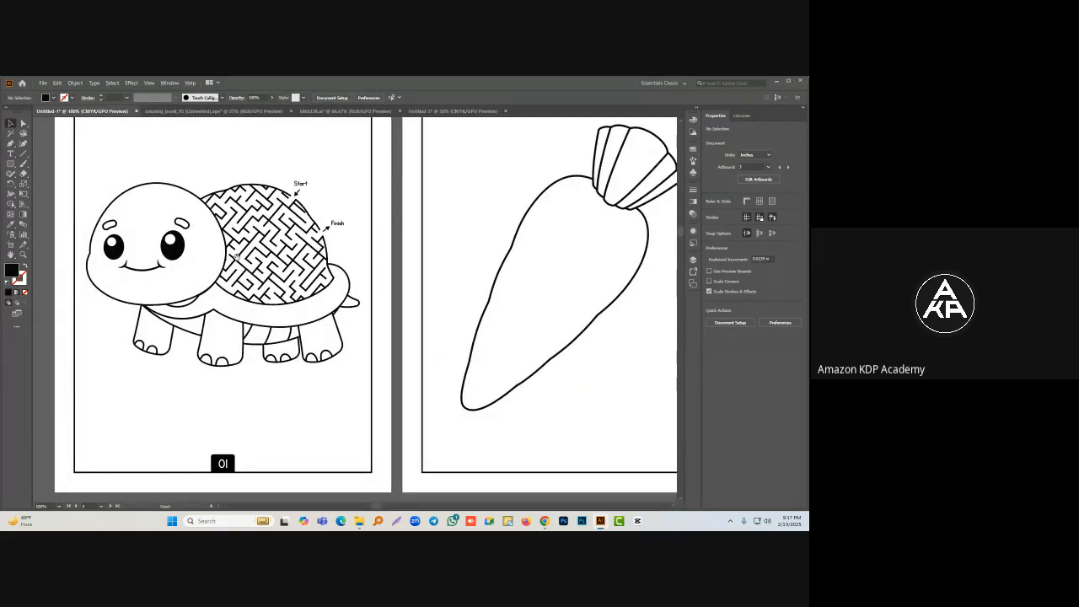
{"action": "left_click_drag", "start_coordinate": [237, 257], "coordinate": [260, 269]}
{"action": "scroll", "coordinate": [259, 268], "scroll_direction": "up", "scroll_amount": 1}
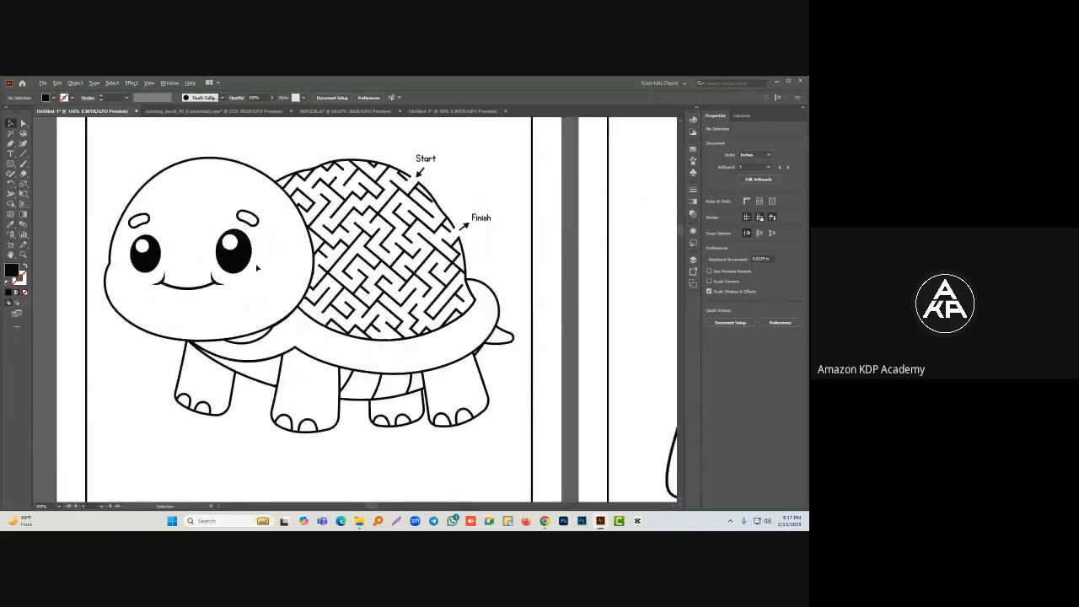
{"action": "scroll", "coordinate": [260, 268], "scroll_direction": "down", "scroll_amount": 1}
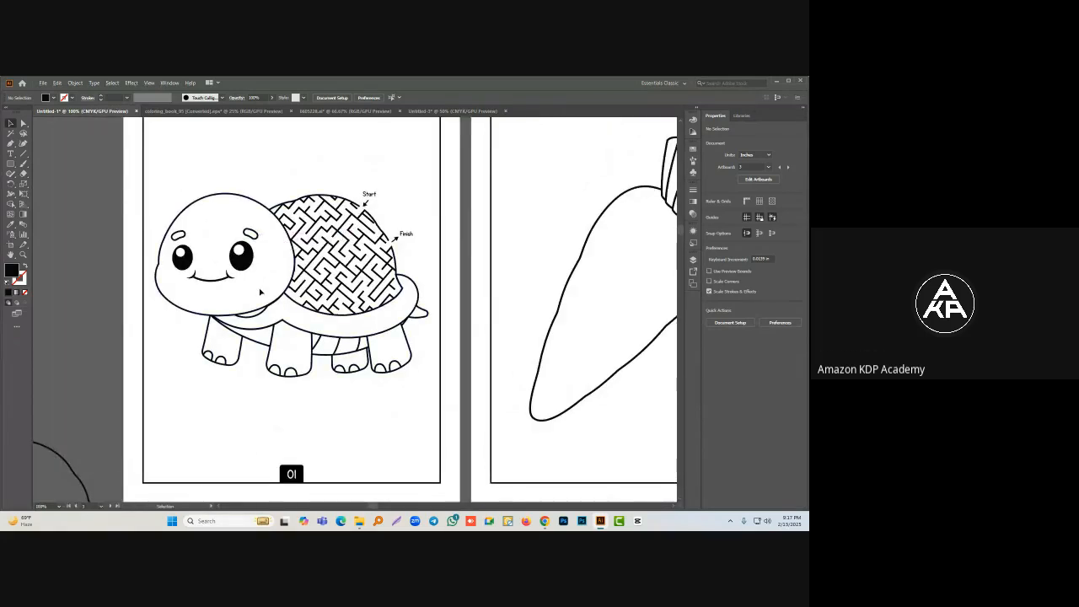
{"action": "scroll", "coordinate": [265, 291], "scroll_direction": "up", "scroll_amount": 1}
{"action": "scroll", "coordinate": [251, 254], "scroll_direction": "up", "scroll_amount": 6}
{"action": "scroll", "coordinate": [255, 277], "scroll_direction": "down", "scroll_amount": 6}
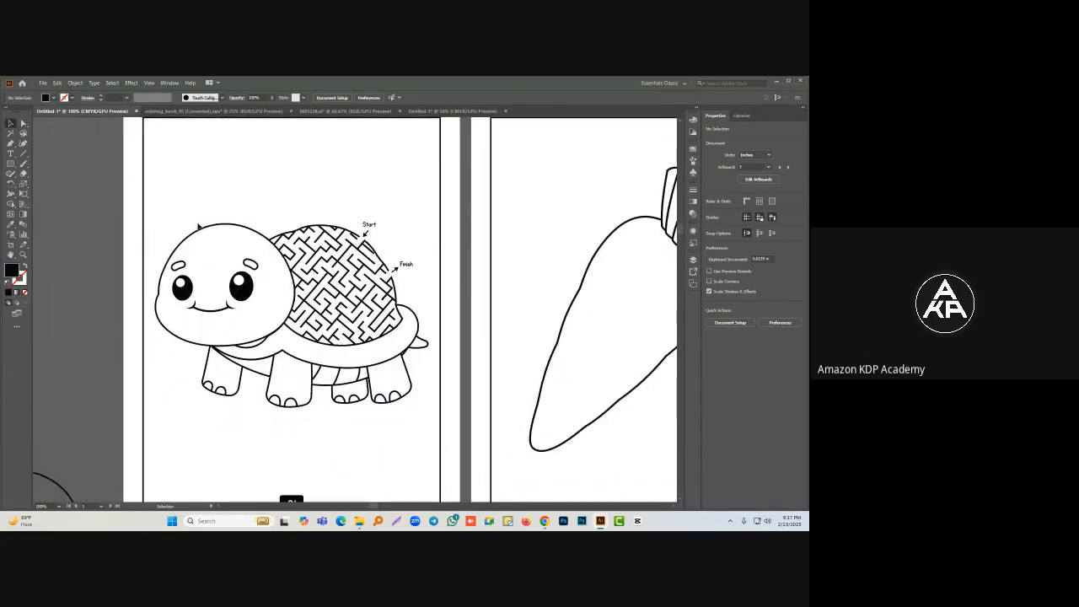
Step: Move the turtle maze down on the first artboard to free space for a title above it
{"action": "left_click", "coordinate": [235, 266]}
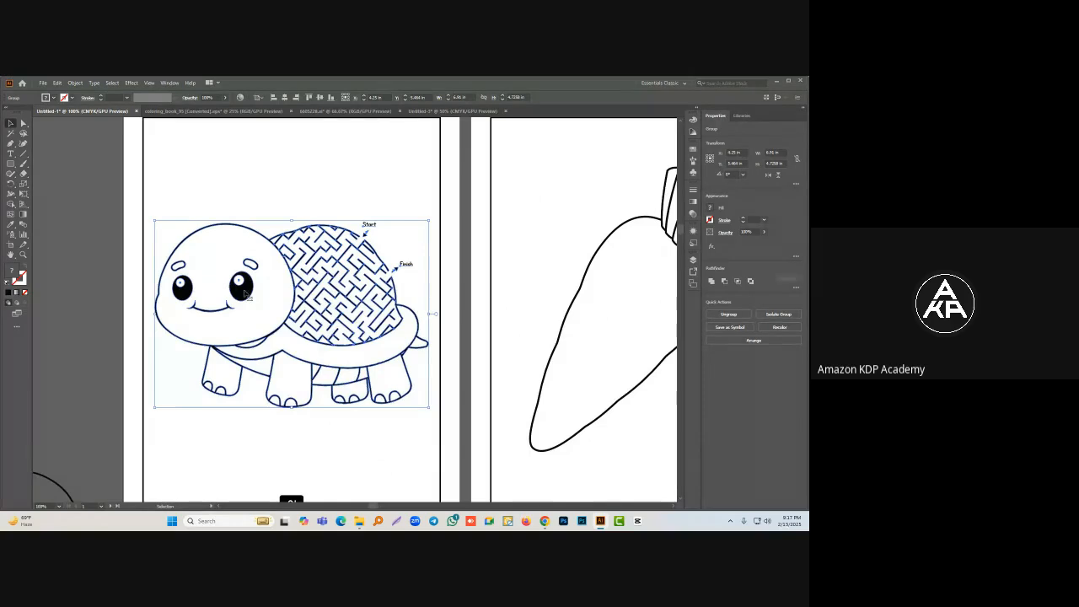
{"action": "left_click_drag", "start_coordinate": [246, 295], "coordinate": [249, 341]}
{"action": "left_click", "coordinate": [246, 202]}
Step: Add the title "Turtle" above the maze on the first artboard and enlarge it to about 161 pt
{"action": "left_click", "coordinate": [11, 154]}
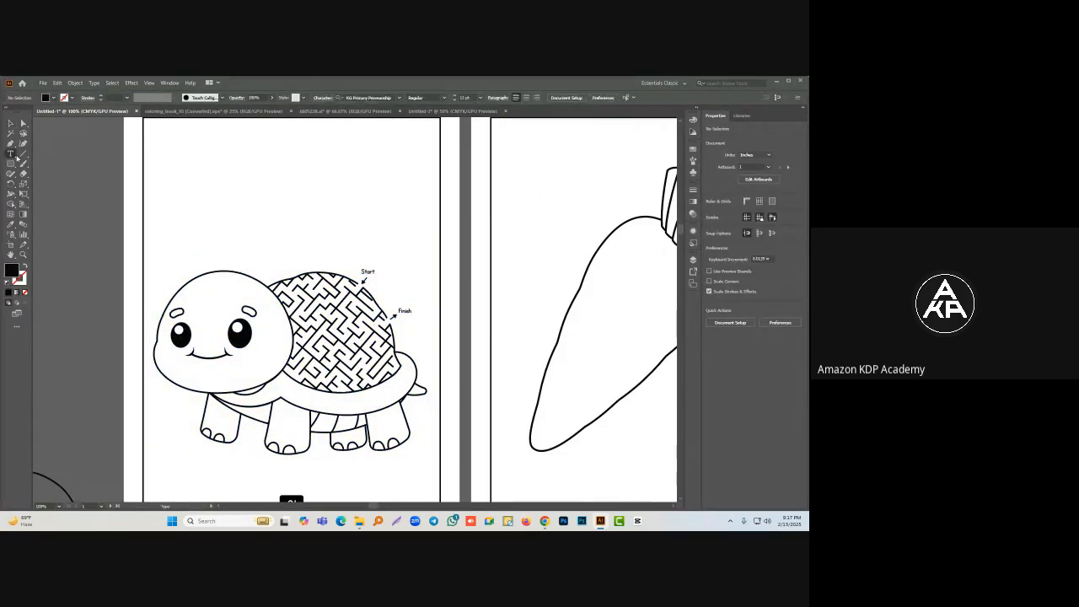
{"action": "left_click", "coordinate": [235, 183]}
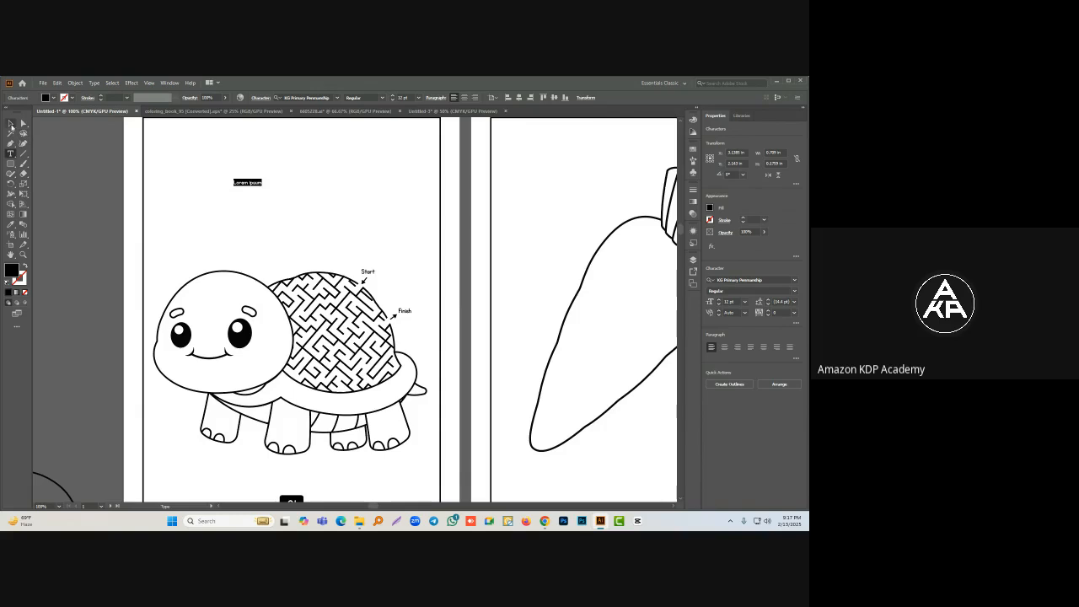
{"action": "key", "text": "Escape"}
{"action": "left_click_drag", "start_coordinate": [265, 188], "coordinate": [361, 206]}
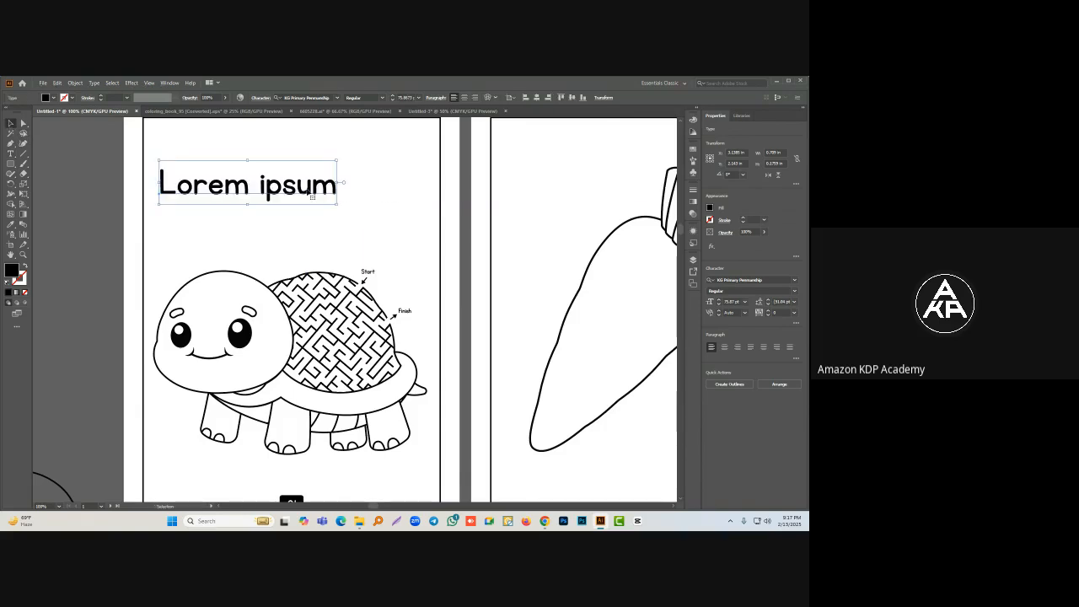
{"action": "double_click", "coordinate": [311, 195]}
{"action": "key", "text": "ctrl+a"}
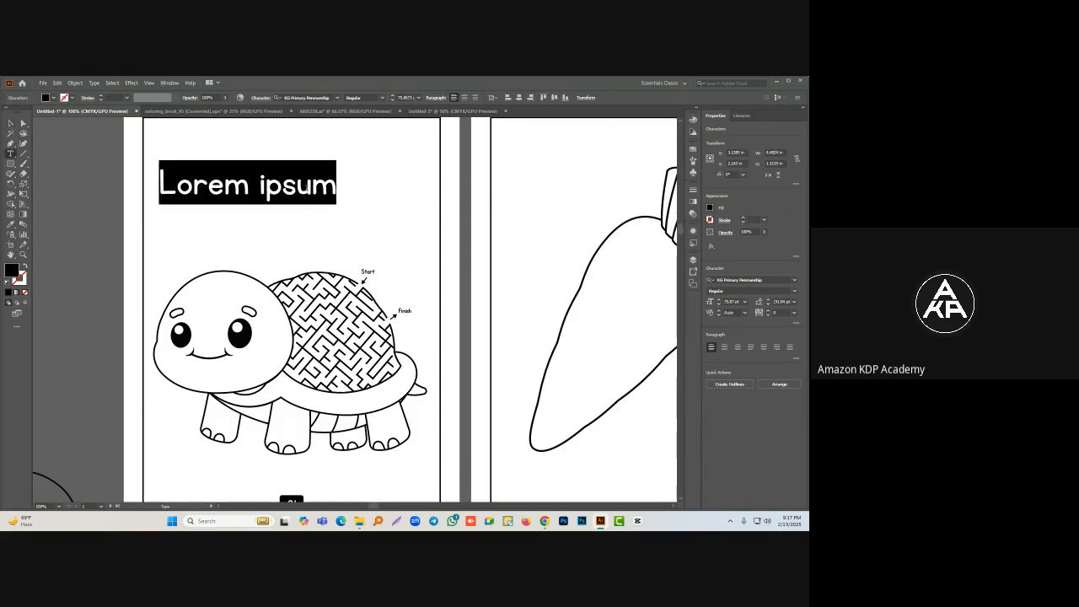
{"action": "type", "text": "Turtle"}
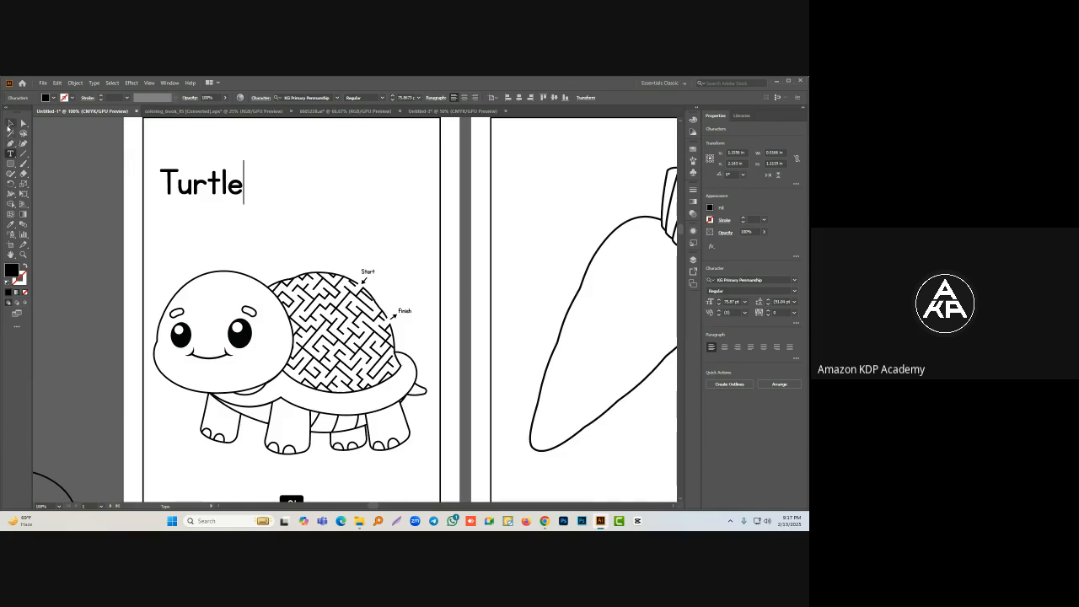
{"action": "left_click", "coordinate": [9, 124]}
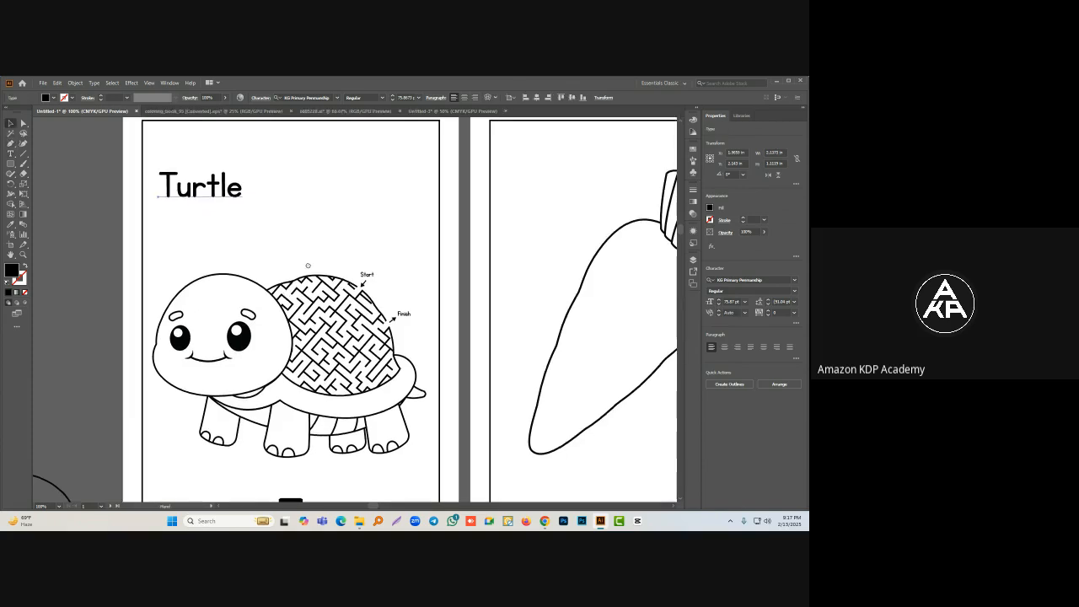
{"action": "left_click_drag", "start_coordinate": [309, 265], "coordinate": [268, 358]}
{"action": "left_click_drag", "start_coordinate": [203, 274], "coordinate": [327, 306]}
Step: Set the title's font to Nilam Tracing ABC and centre the title across the page above the turtle
{"action": "left_click", "coordinate": [327, 98]}
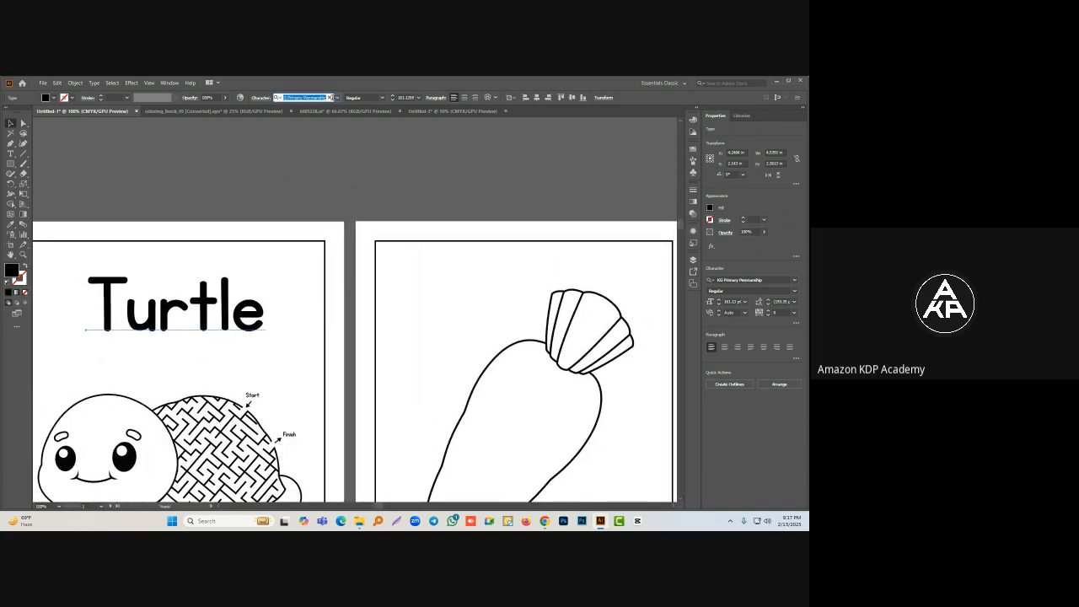
{"action": "type", "text": "n"}
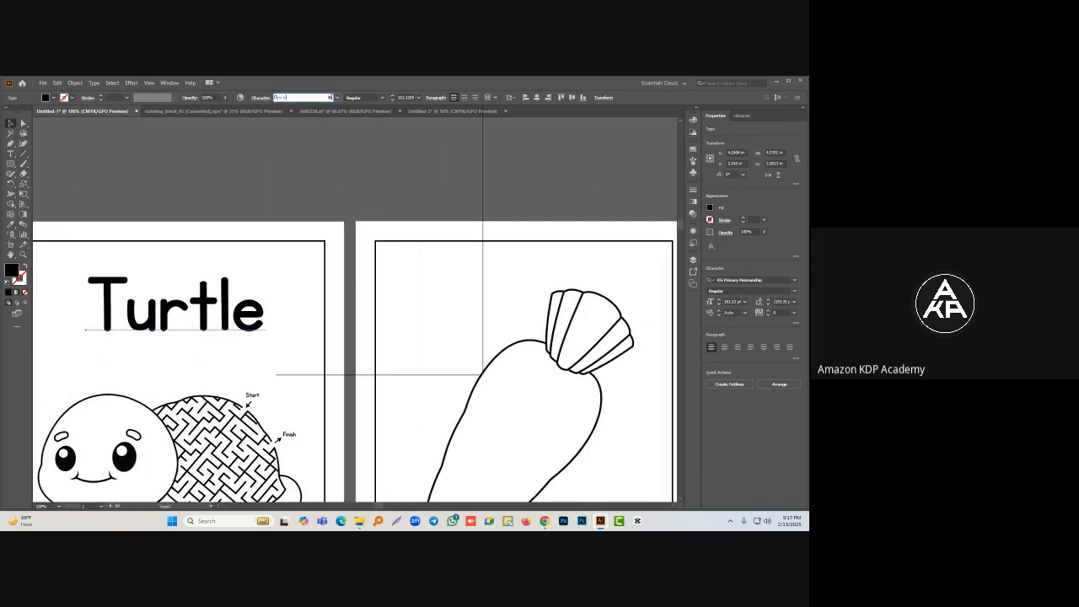
{"action": "type", "text": "ina"}
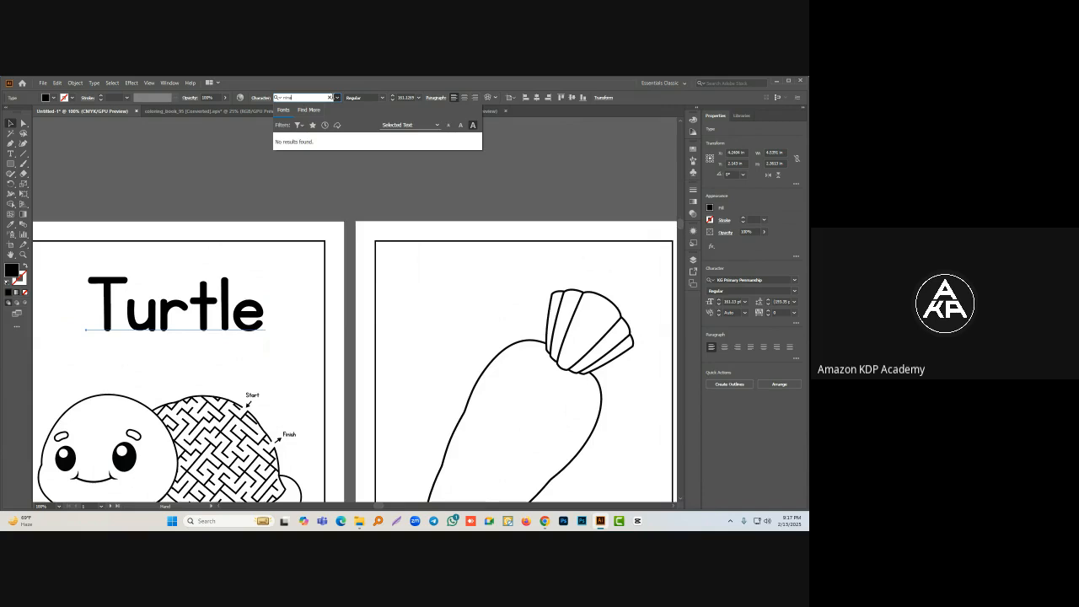
{"action": "key", "text": "BackSpace"}
{"action": "key", "text": "BackSpace"}
{"action": "type", "text": "la"}
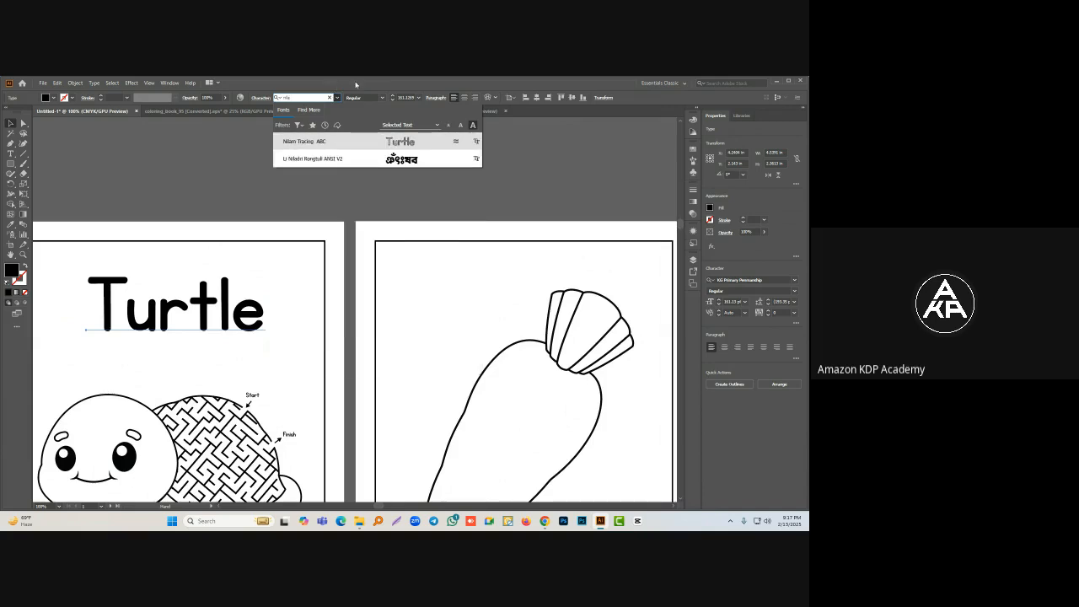
{"action": "left_click", "coordinate": [367, 142]}
{"action": "left_click", "coordinate": [371, 167]}
{"action": "mouse_move", "coordinate": [362, 250]}
{"action": "left_mouse_down"}
{"action": "mouse_move", "coordinate": [504, 131]}
{"action": "mouse_move", "coordinate": [462, 156]}
{"action": "left_mouse_up"}
{"action": "left_click_drag", "start_coordinate": [321, 203], "coordinate": [306, 202]}
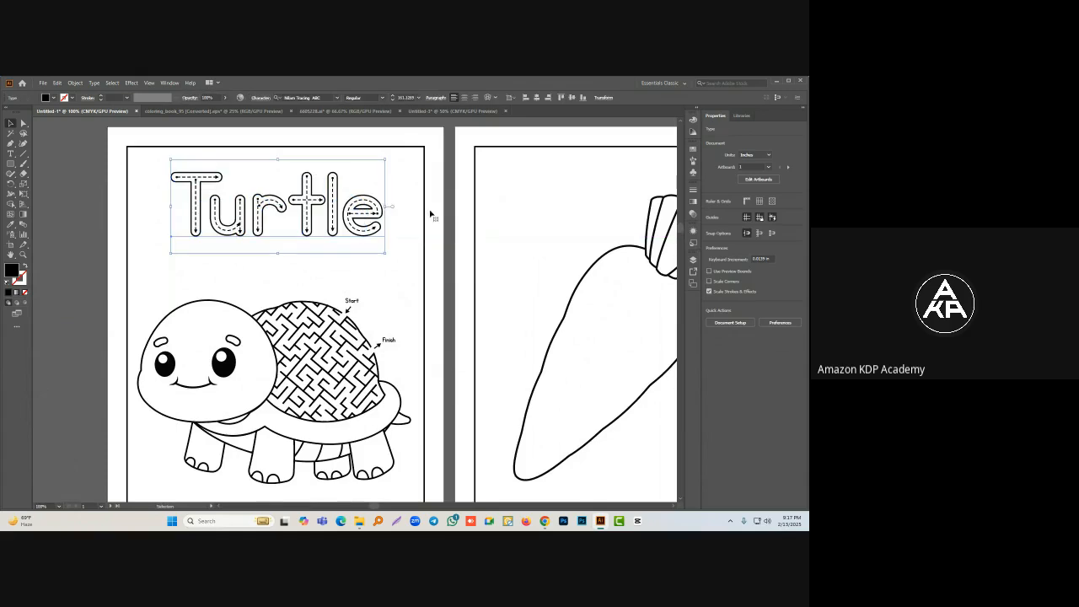
{"action": "left_click", "coordinate": [402, 244]}
Step: Move the turtle maze slightly up towards the title on the first artboard
{"action": "scroll", "coordinate": [402, 244], "scroll_direction": "down", "scroll_amount": 2}
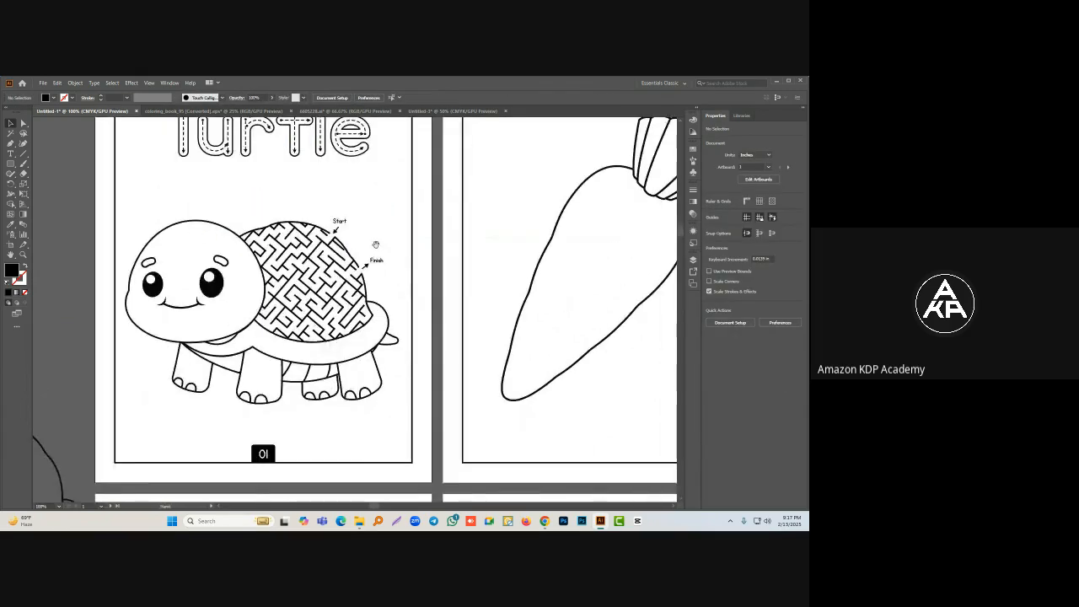
{"action": "scroll", "coordinate": [262, 314], "scroll_direction": "up", "scroll_amount": 1}
{"action": "left_click_drag", "start_coordinate": [248, 328], "coordinate": [248, 317]}
{"action": "left_click", "coordinate": [376, 242]}
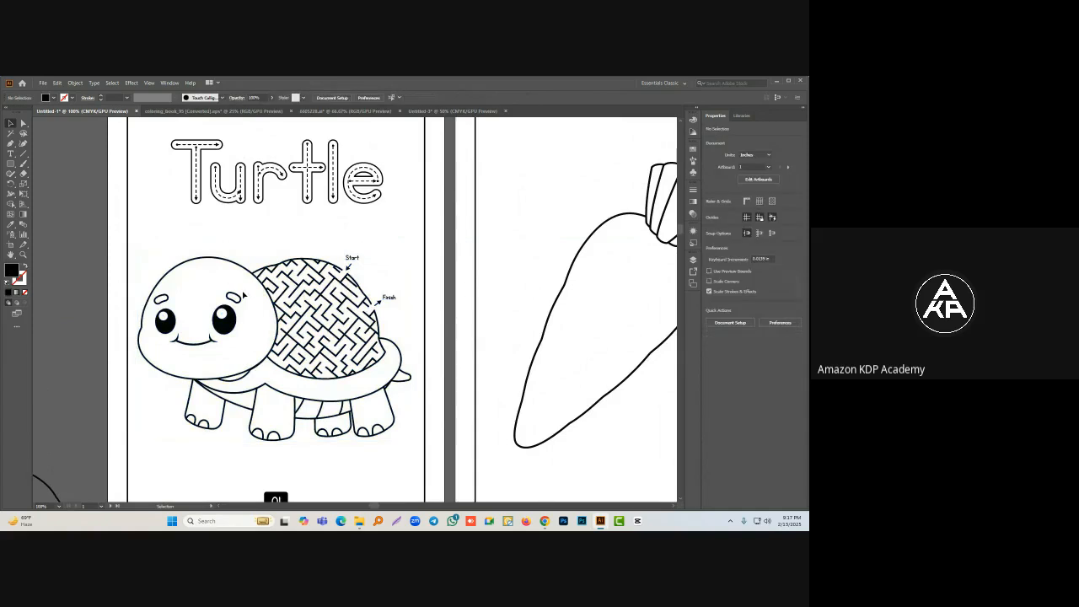
Step: Copy the square maze with its red solution path from the separate maze document onto the carrot on the second artboard
{"action": "scroll", "coordinate": [341, 328], "scroll_direction": "down", "scroll_amount": 2}
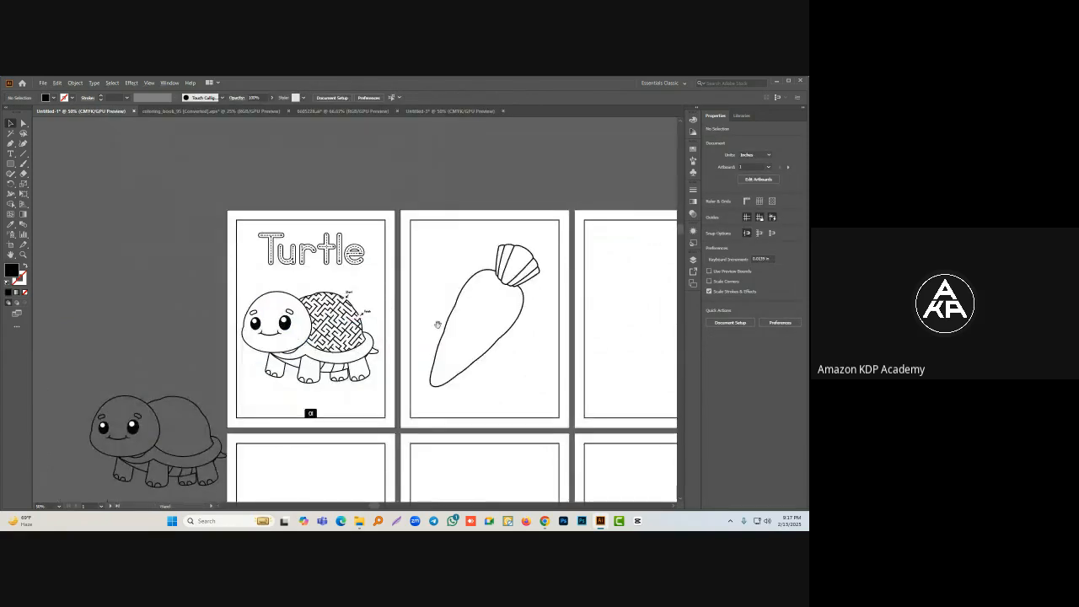
{"action": "left_click_drag", "start_coordinate": [438, 324], "coordinate": [365, 323]}
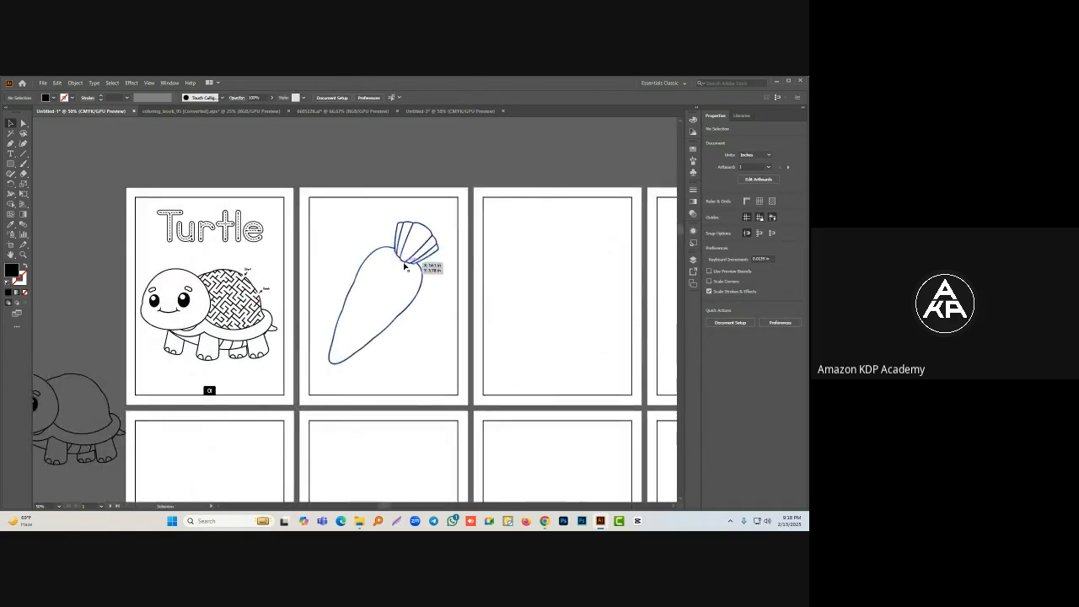
{"action": "left_click_drag", "start_coordinate": [400, 258], "coordinate": [406, 269]}
{"action": "left_click", "coordinate": [416, 111]}
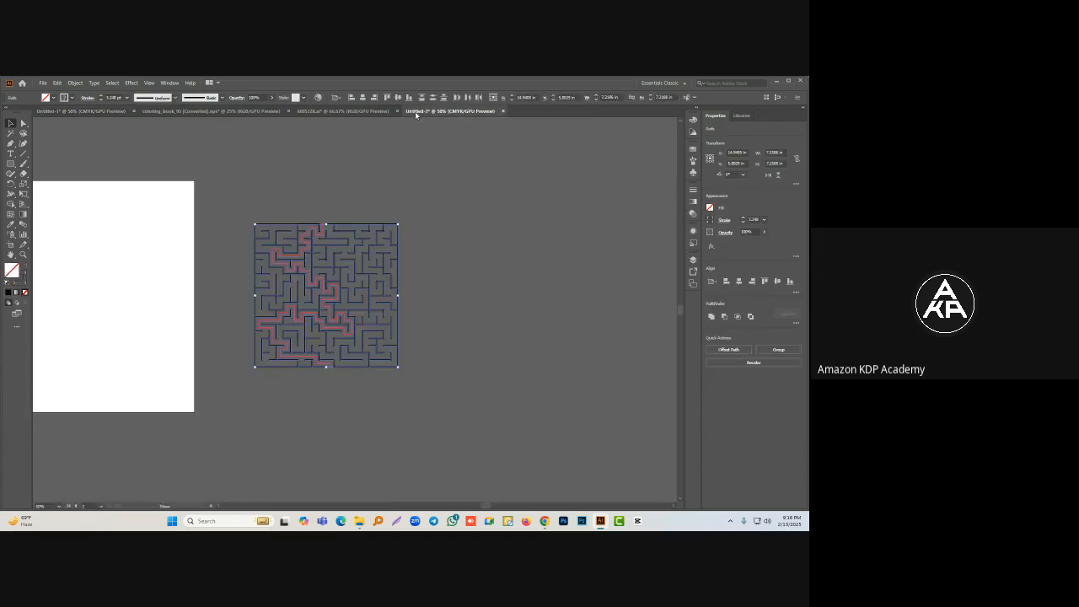
{"action": "left_click", "coordinate": [377, 222]}
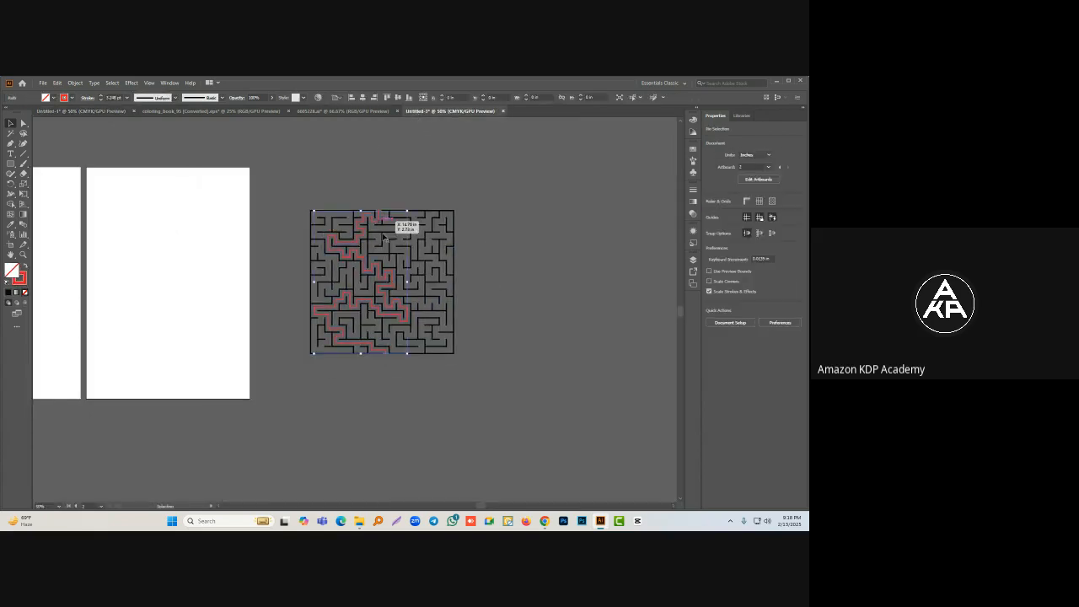
{"action": "left_click_drag", "start_coordinate": [287, 197], "coordinate": [496, 377]}
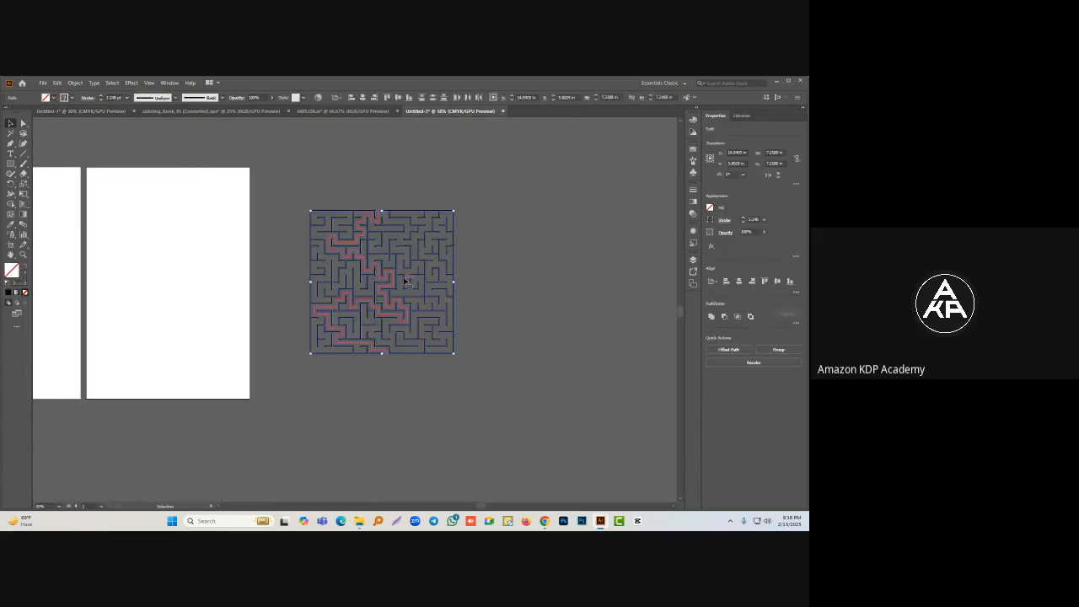
{"action": "left_click_drag", "start_coordinate": [399, 268], "coordinate": [373, 299]}
{"action": "key", "text": "ctrl+equal"}
{"action": "key", "text": "ctrl+equal"}
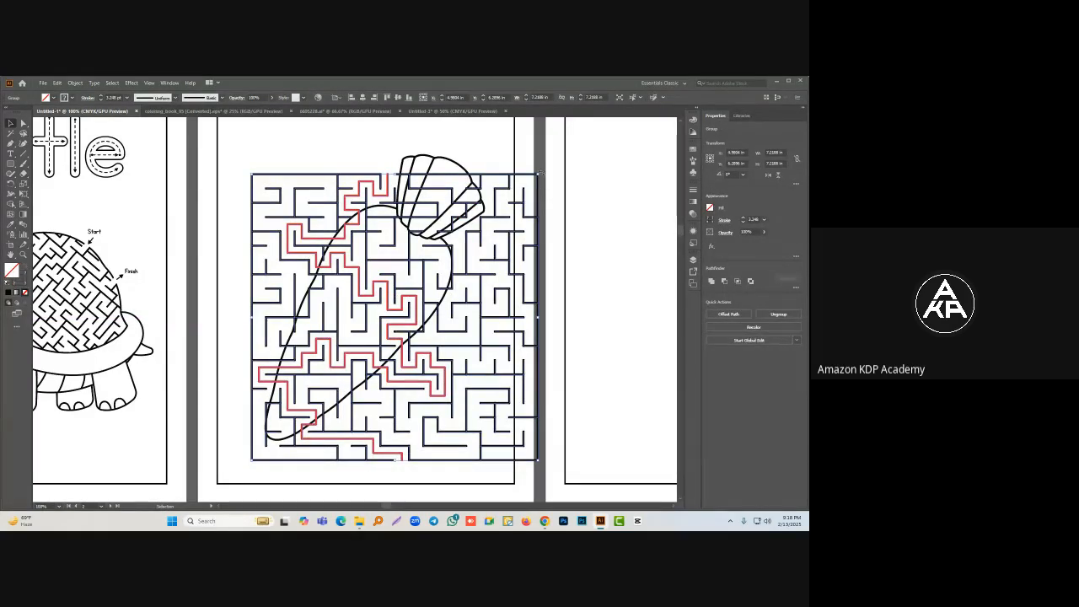
Step: Resize the maze, rotate it about 30° clockwise and position it over the carrot body with the red path's opening at the leaf base
{"action": "left_click_drag", "start_coordinate": [537, 173], "coordinate": [562, 170]}
{"action": "left_click_drag", "start_coordinate": [470, 138], "coordinate": [454, 145]}
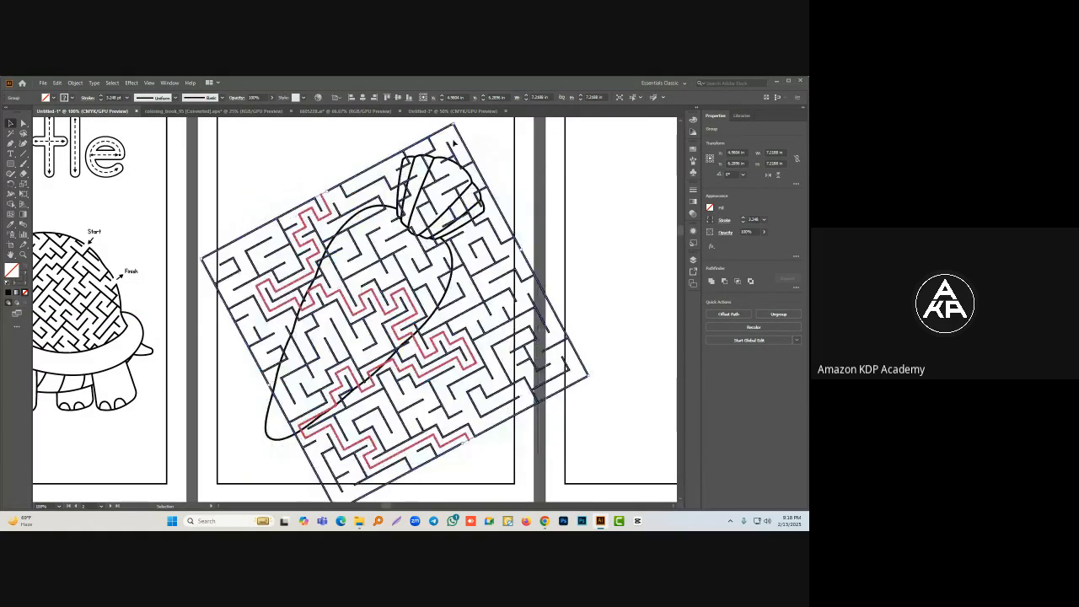
{"action": "left_click_drag", "start_coordinate": [593, 376], "coordinate": [420, 390]}
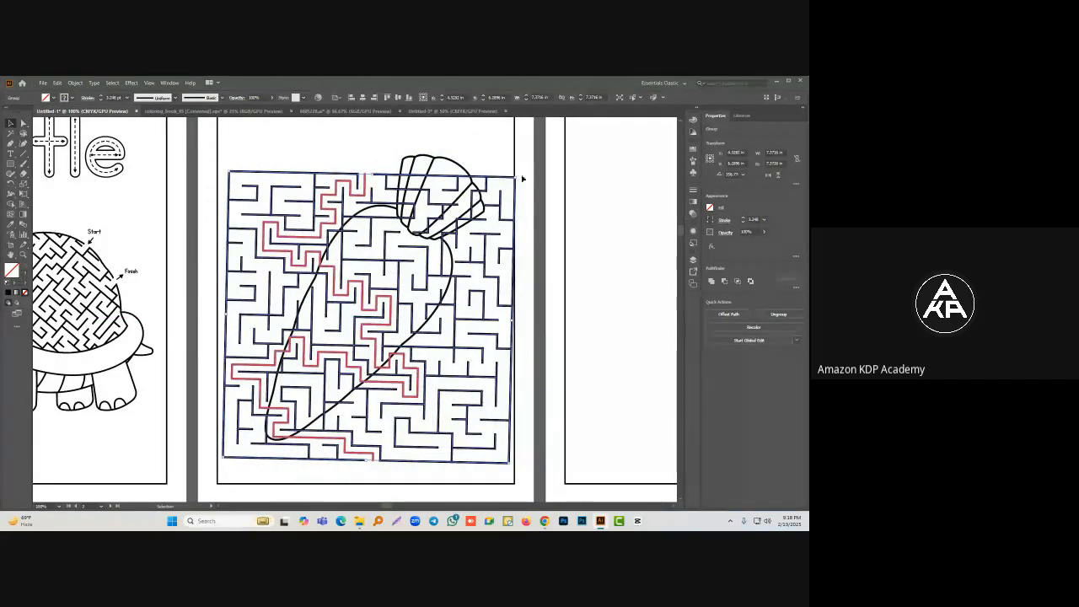
{"action": "left_click_drag", "start_coordinate": [515, 177], "coordinate": [548, 216]}
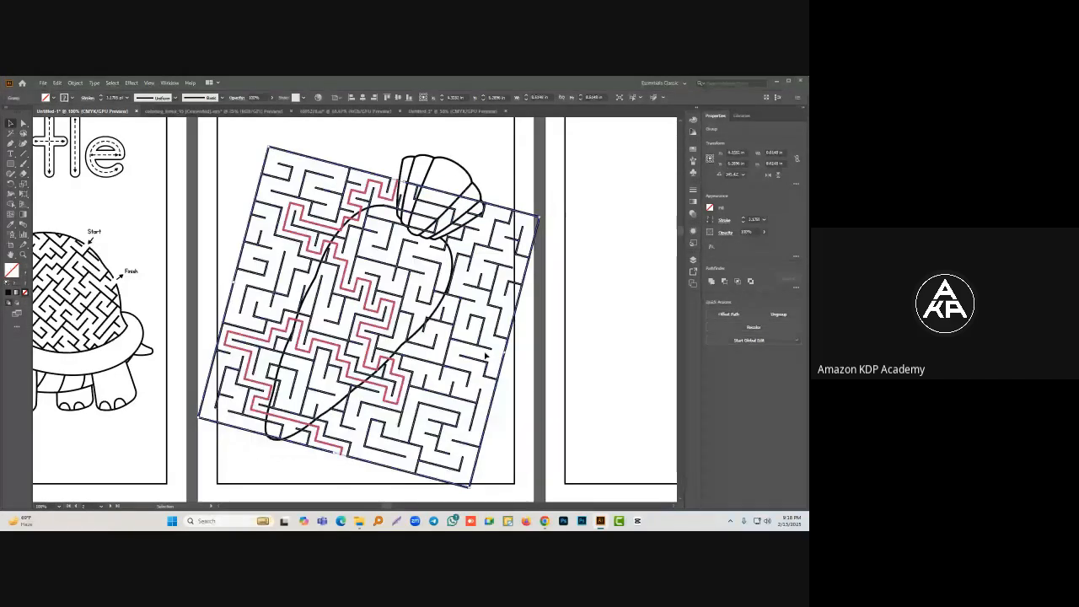
{"action": "left_click_drag", "start_coordinate": [450, 393], "coordinate": [402, 393]}
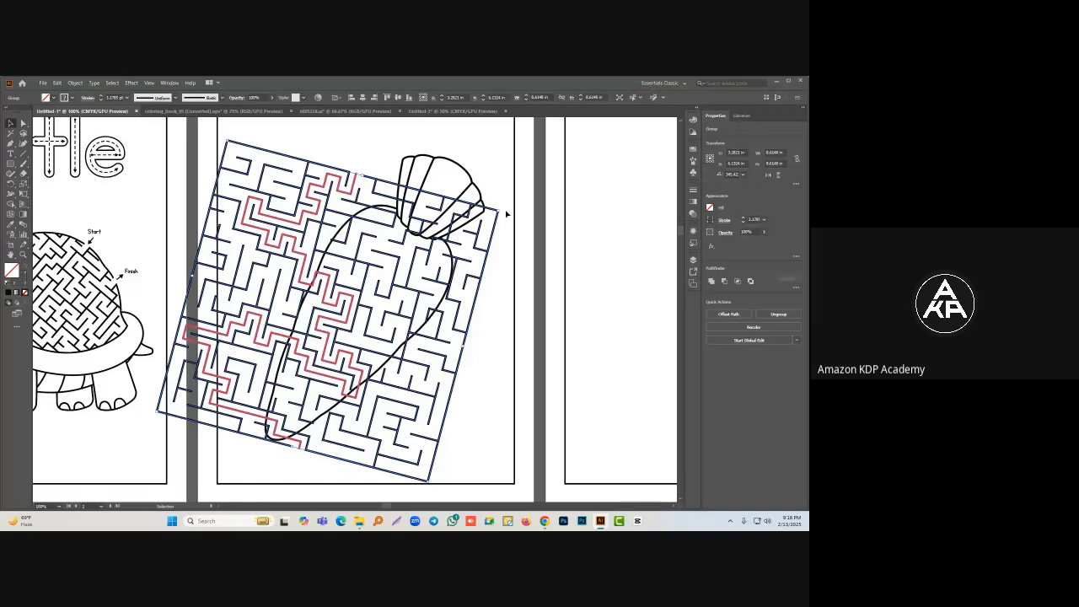
{"action": "left_click_drag", "start_coordinate": [502, 210], "coordinate": [509, 305]}
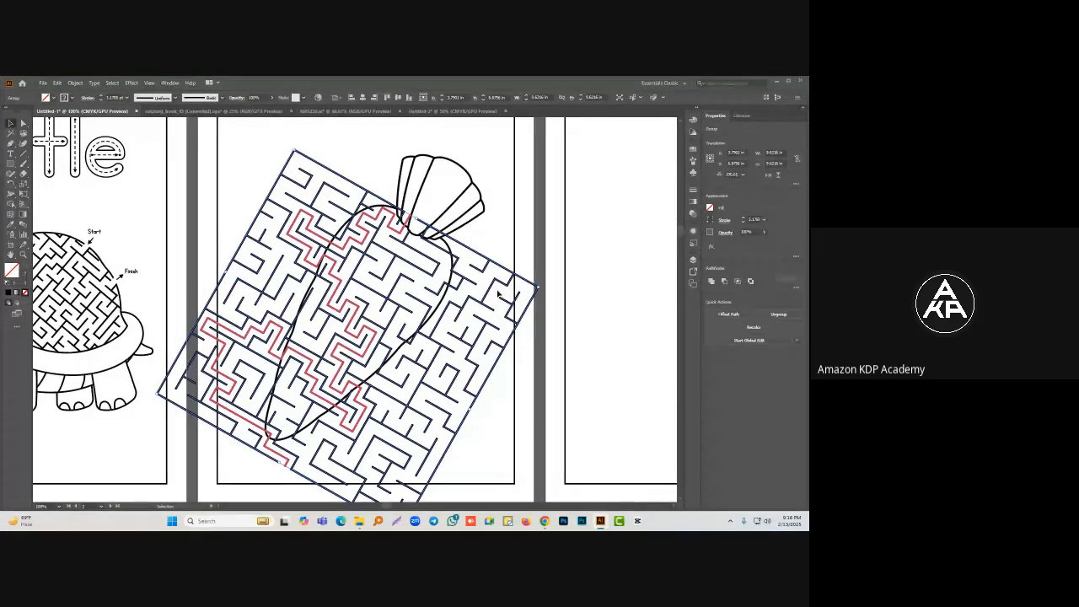
{"action": "left_click_drag", "start_coordinate": [506, 285], "coordinate": [507, 284]}
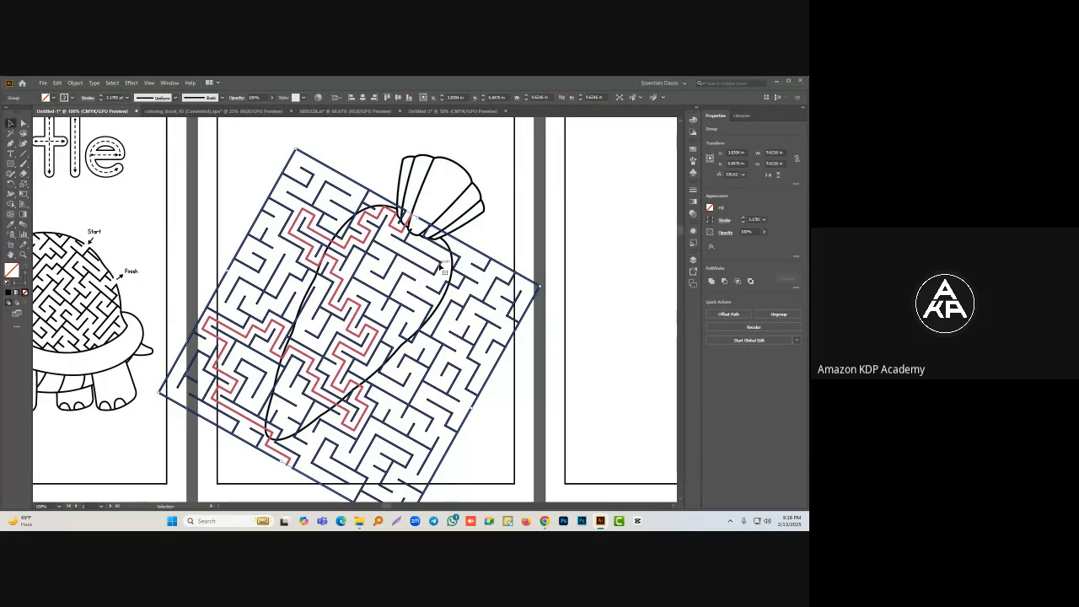
{"action": "left_click", "coordinate": [488, 245]}
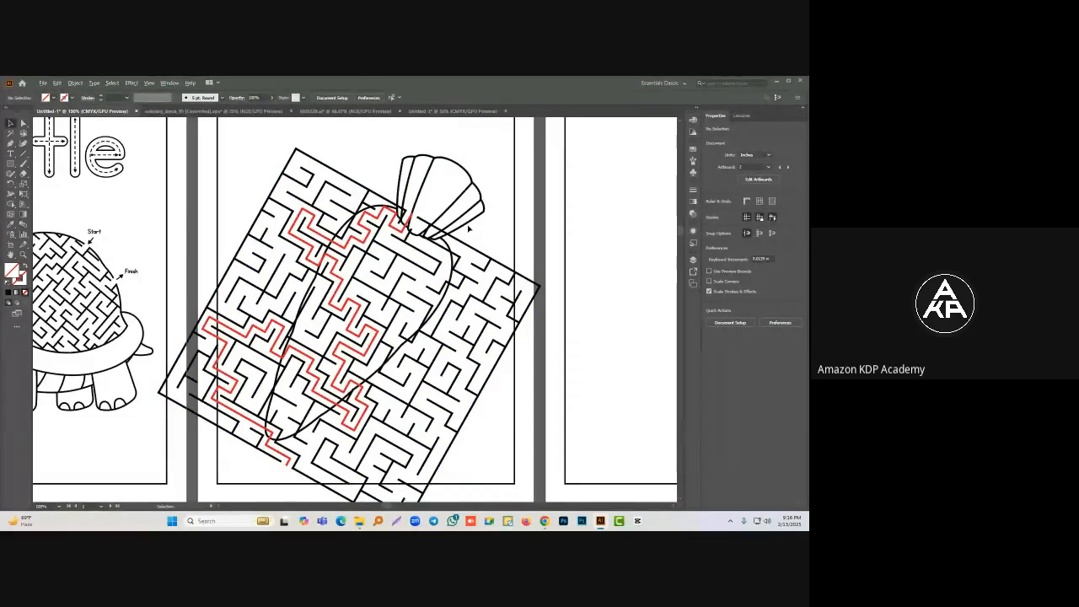
{"action": "scroll", "coordinate": [439, 240], "scroll_direction": "up", "scroll_amount": 4}
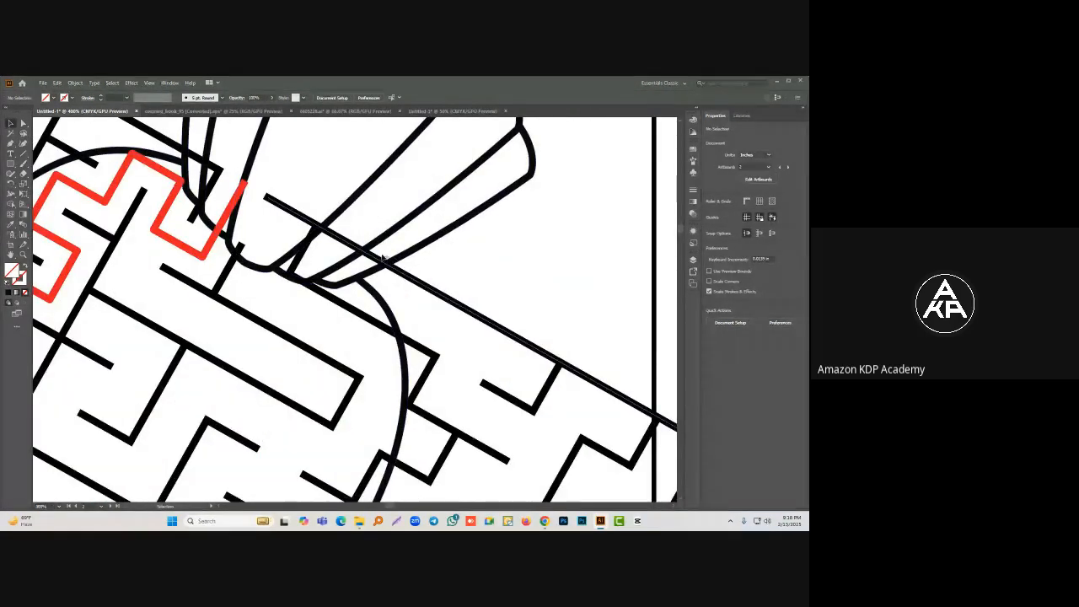
{"action": "scroll", "coordinate": [451, 300], "scroll_direction": "down", "scroll_amount": 5}
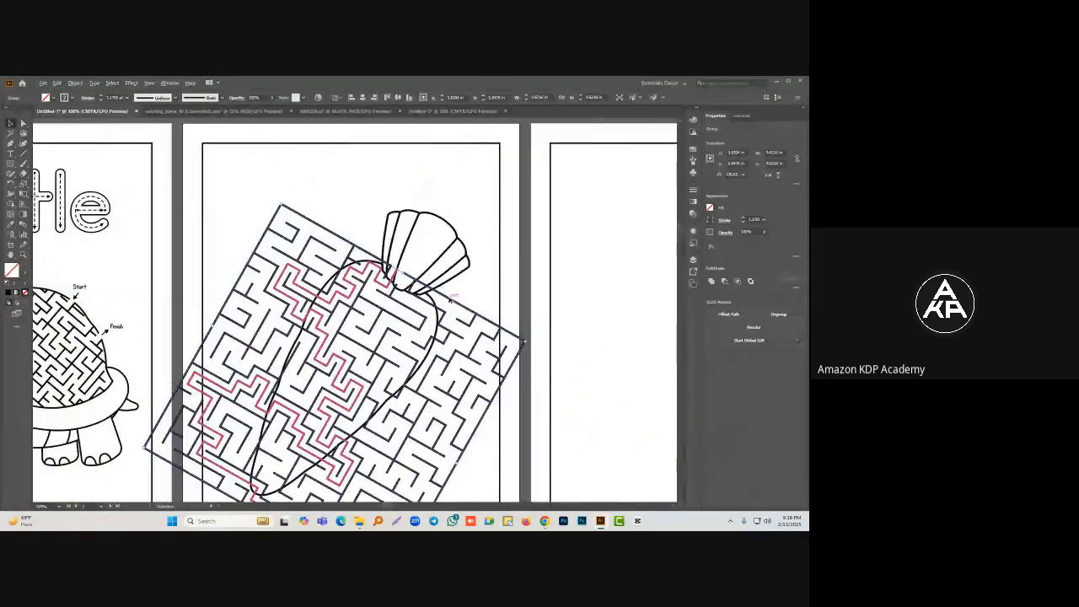
Step: Expand the fill and stroke of the maze group over the carrot
{"action": "left_click", "coordinate": [452, 297]}
{"action": "left_click_drag", "start_coordinate": [439, 302], "coordinate": [415, 250]}
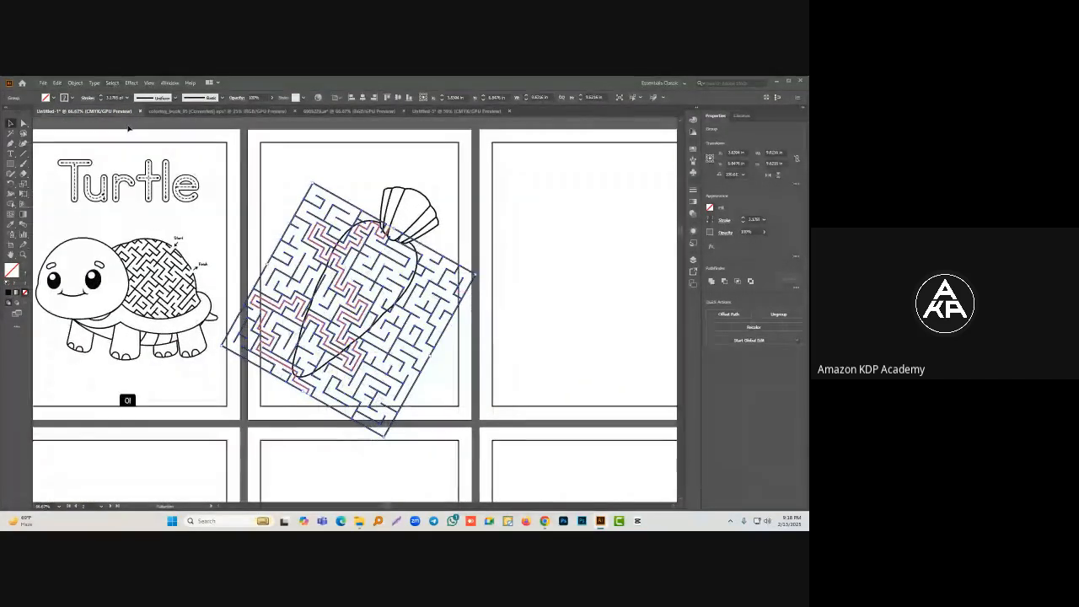
{"action": "left_click", "coordinate": [75, 83]}
{"action": "left_click", "coordinate": [101, 193]}
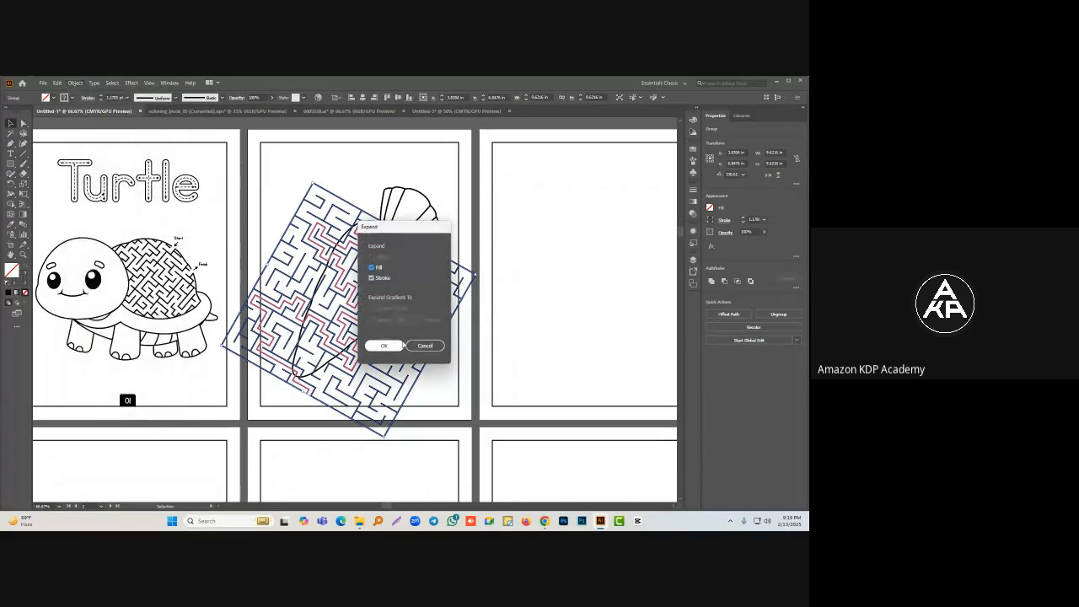
{"action": "left_click", "coordinate": [383, 346]}
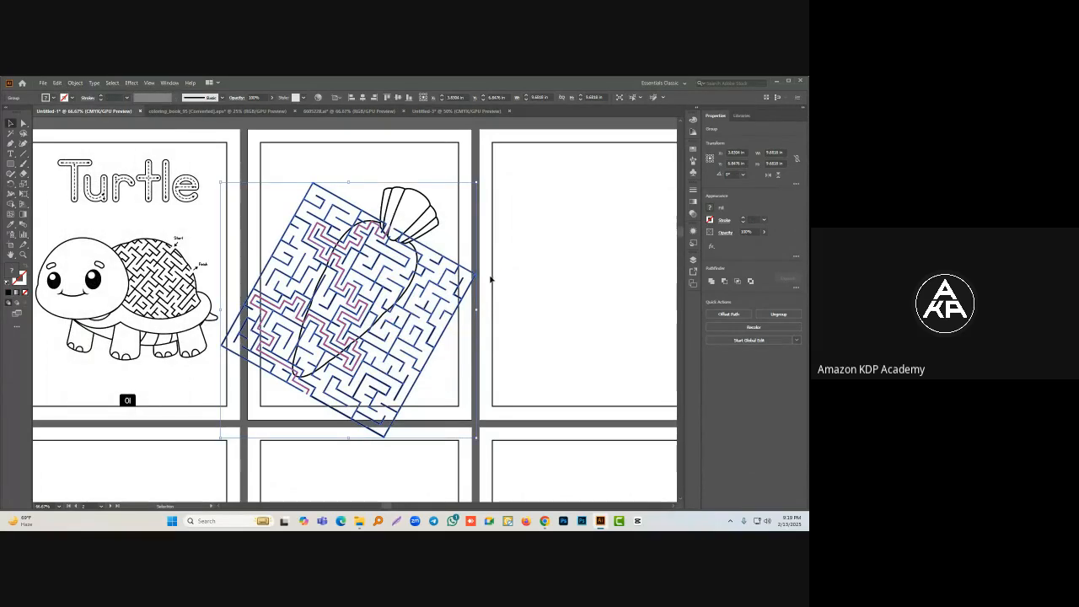
Step: Erase the large maze areas outside the carrot along its right side and beneath its tip with the Eraser tool
{"action": "left_click", "coordinate": [532, 281]}
{"action": "left_click", "coordinate": [450, 271]}
{"action": "left_click", "coordinate": [22, 174]}
{"action": "scroll", "coordinate": [446, 269], "scroll_direction": "up", "scroll_amount": 2}
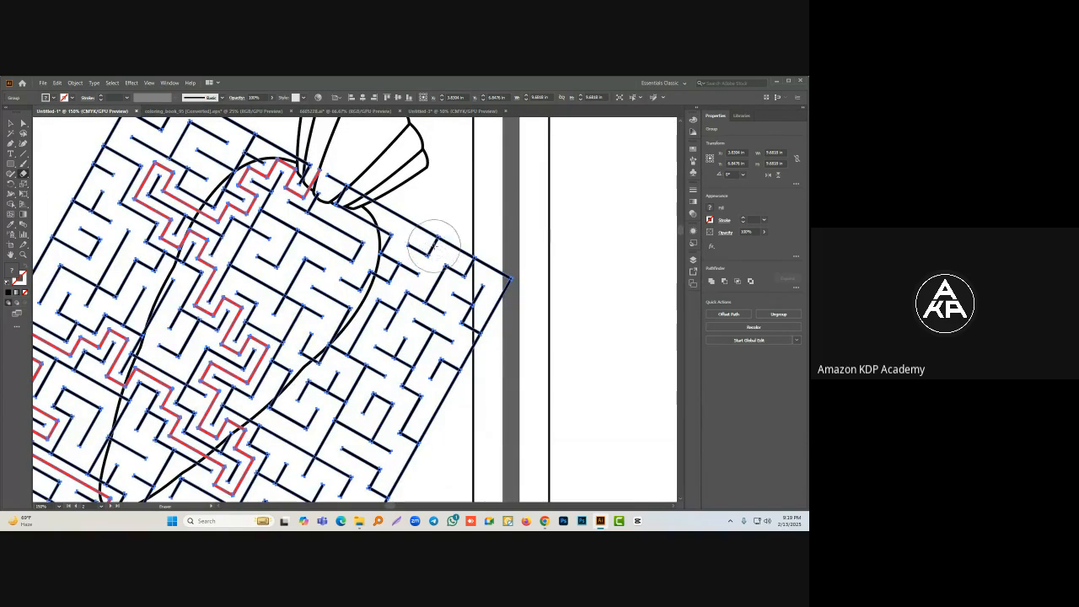
{"action": "mouse_move", "coordinate": [434, 244]}
{"action": "left_mouse_down"}
{"action": "mouse_move", "coordinate": [446, 216]}
{"action": "mouse_move", "coordinate": [477, 362]}
{"action": "mouse_move", "coordinate": [495, 289]}
{"action": "mouse_move", "coordinate": [441, 382]}
{"action": "mouse_move", "coordinate": [448, 313]}
{"action": "left_mouse_up"}
{"action": "mouse_move", "coordinate": [448, 267]}
{"action": "left_mouse_down"}
{"action": "mouse_move", "coordinate": [433, 340]}
{"action": "mouse_move", "coordinate": [439, 222]}
{"action": "mouse_move", "coordinate": [396, 323]}
{"action": "mouse_move", "coordinate": [445, 173]}
{"action": "left_mouse_up"}
{"action": "mouse_move", "coordinate": [229, 349]}
{"action": "left_mouse_down"}
{"action": "mouse_move", "coordinate": [456, 333]}
{"action": "mouse_move", "coordinate": [386, 398]}
{"action": "left_mouse_up"}
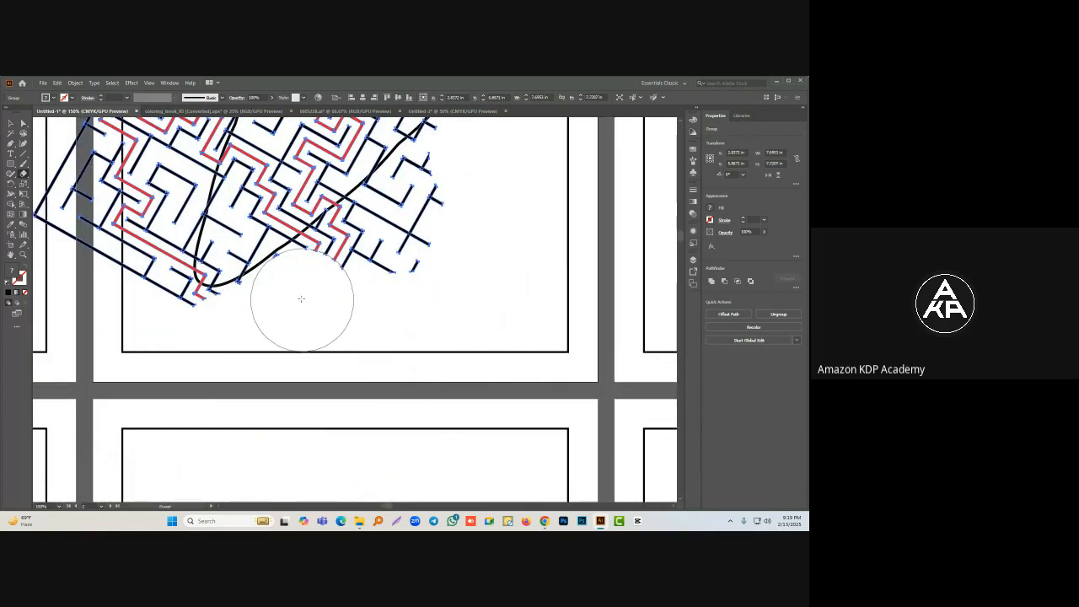
{"action": "mouse_move", "coordinate": [301, 298]}
{"action": "left_mouse_down"}
{"action": "mouse_move", "coordinate": [390, 254]}
{"action": "mouse_move", "coordinate": [453, 192]}
{"action": "mouse_move", "coordinate": [366, 255]}
{"action": "mouse_move", "coordinate": [348, 309]}
{"action": "left_mouse_up"}
{"action": "left_click_drag", "start_coordinate": [348, 309], "coordinate": [493, 417]}
{"action": "mouse_move", "coordinate": [245, 202]}
{"action": "left_mouse_down"}
{"action": "mouse_move", "coordinate": [258, 223]}
{"action": "mouse_move", "coordinate": [277, 378]}
{"action": "mouse_move", "coordinate": [222, 313]}
{"action": "mouse_move", "coordinate": [273, 385]}
{"action": "mouse_move", "coordinate": [250, 279]}
{"action": "left_mouse_up"}
Step: Erase the large maze areas outside the carrot's left side
{"action": "scroll", "coordinate": [262, 368], "scroll_direction": "up", "scroll_amount": 3}
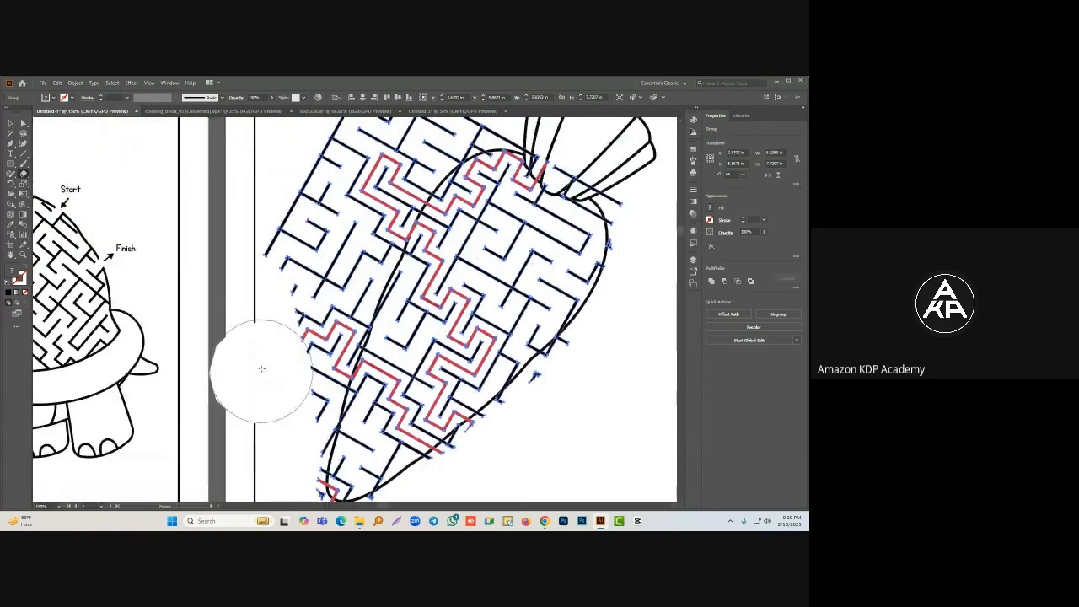
{"action": "mouse_move", "coordinate": [261, 368]}
{"action": "left_mouse_down"}
{"action": "mouse_move", "coordinate": [308, 199]}
{"action": "mouse_move", "coordinate": [325, 229]}
{"action": "mouse_move", "coordinate": [276, 383]}
{"action": "mouse_move", "coordinate": [315, 236]}
{"action": "left_mouse_up"}
{"action": "mouse_move", "coordinate": [310, 209]}
{"action": "left_mouse_down"}
{"action": "mouse_move", "coordinate": [241, 357]}
{"action": "mouse_move", "coordinate": [326, 228]}
{"action": "mouse_move", "coordinate": [369, 252]}
{"action": "mouse_move", "coordinate": [270, 357]}
{"action": "mouse_move", "coordinate": [311, 301]}
{"action": "left_mouse_up"}
Step: Erase the maze lines that cross the carrot's leaves and stick out above its top edge
{"action": "left_click_drag", "start_coordinate": [501, 369], "coordinate": [382, 231]}
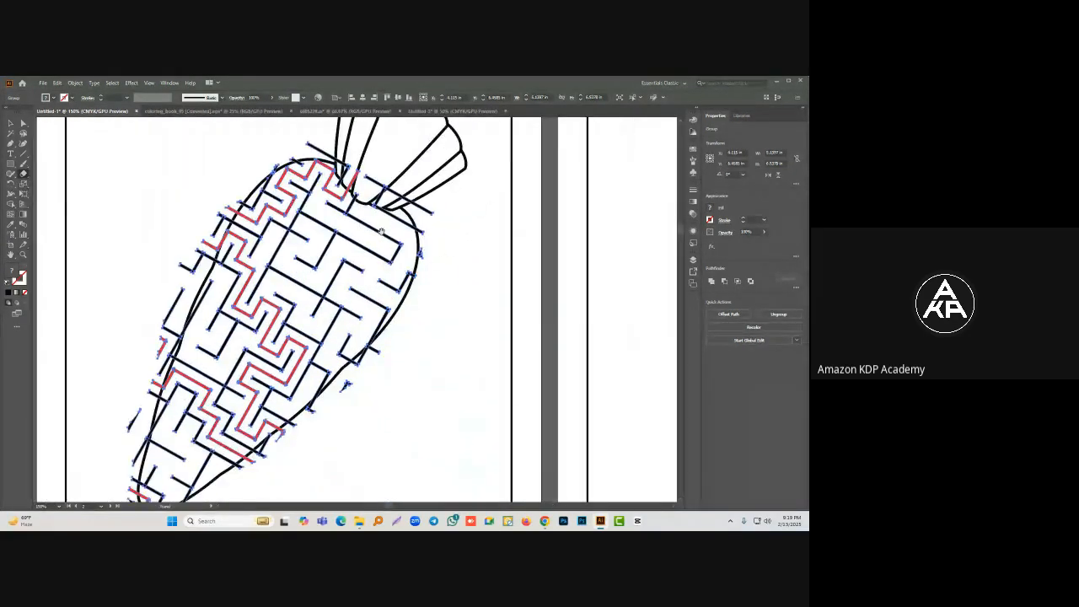
{"action": "scroll", "coordinate": [412, 160], "scroll_direction": "up", "scroll_amount": 1}
{"action": "left_click_drag", "start_coordinate": [410, 158], "coordinate": [405, 250]}
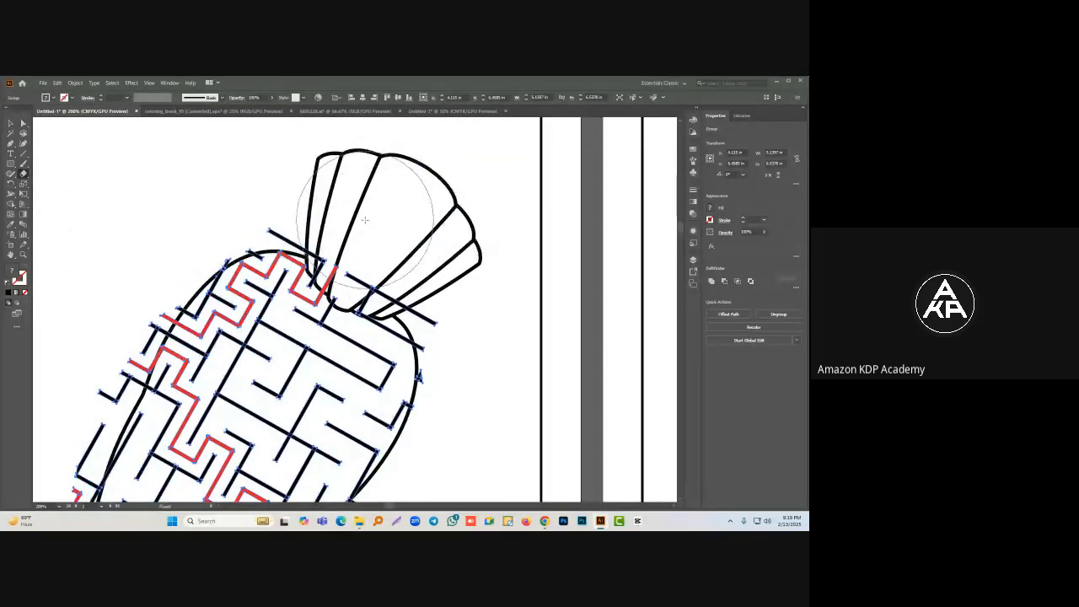
{"action": "mouse_move", "coordinate": [366, 221]}
{"action": "left_mouse_down"}
{"action": "mouse_move", "coordinate": [390, 242]}
{"action": "mouse_move", "coordinate": [429, 254]}
{"action": "left_mouse_up"}
{"action": "key", "text": "ctrl+z"}
{"action": "key", "text": "ctrl+z"}
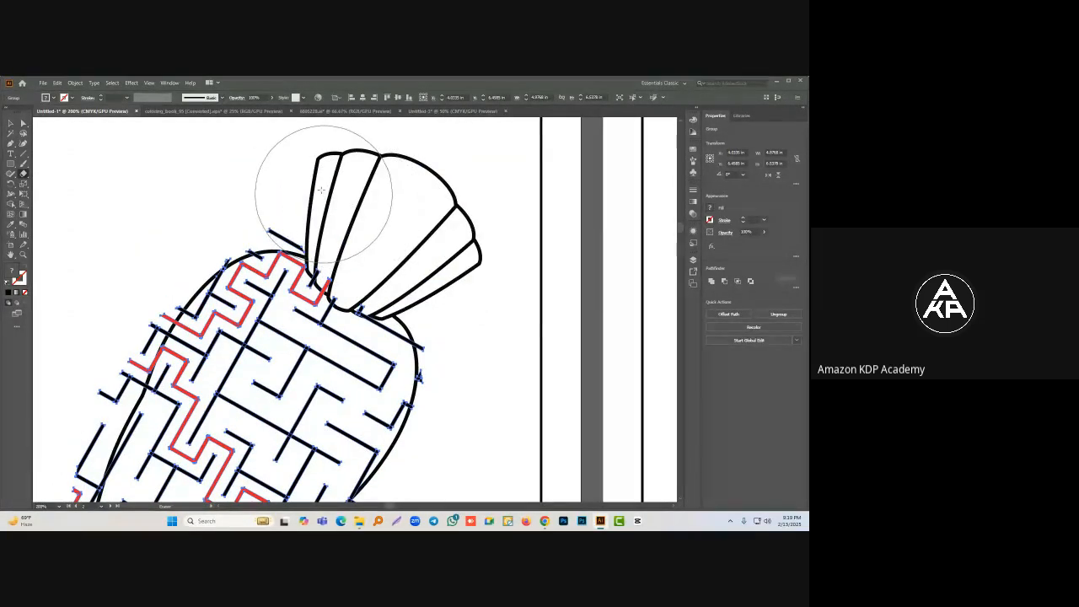
{"action": "left_click_drag", "start_coordinate": [302, 409], "coordinate": [280, 318]}
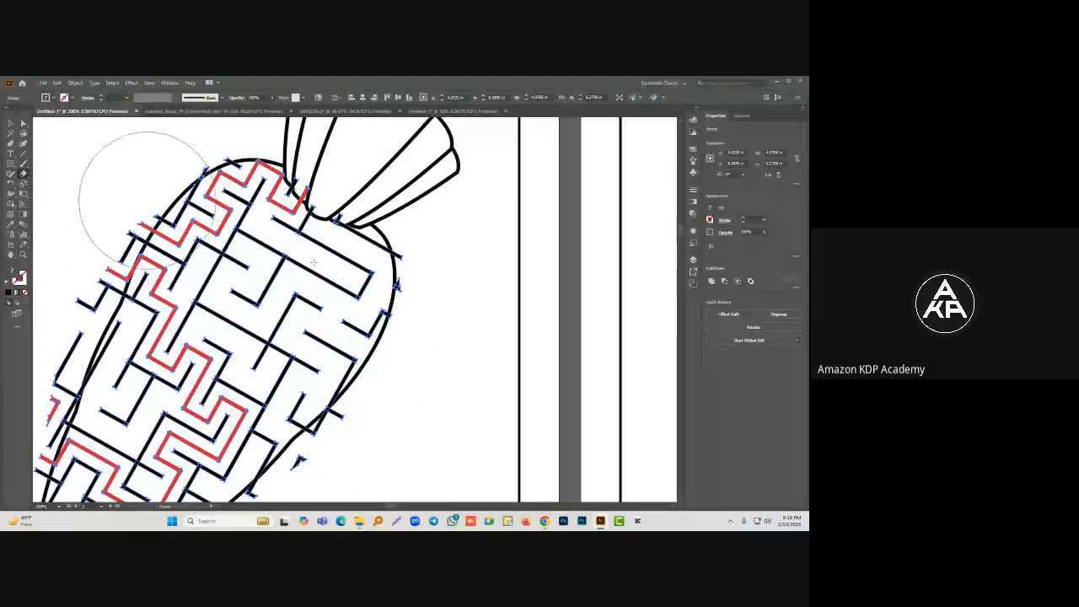
Step: Reduce the eraser size and trim the maze line ends overhanging the carrot's upper right edge
{"action": "key", "text": "bracketleft"}
{"action": "key", "text": "bracketleft"}
{"action": "key", "text": "bracketleft"}
{"action": "key", "text": "bracketleft"}
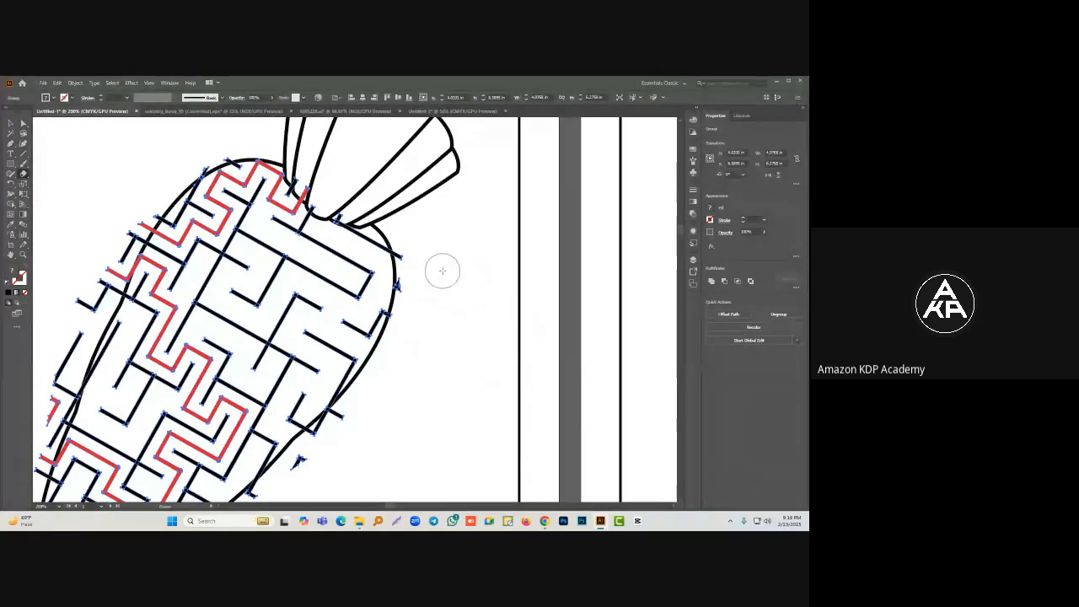
{"action": "scroll", "coordinate": [405, 278], "scroll_direction": "up", "scroll_amount": 4}
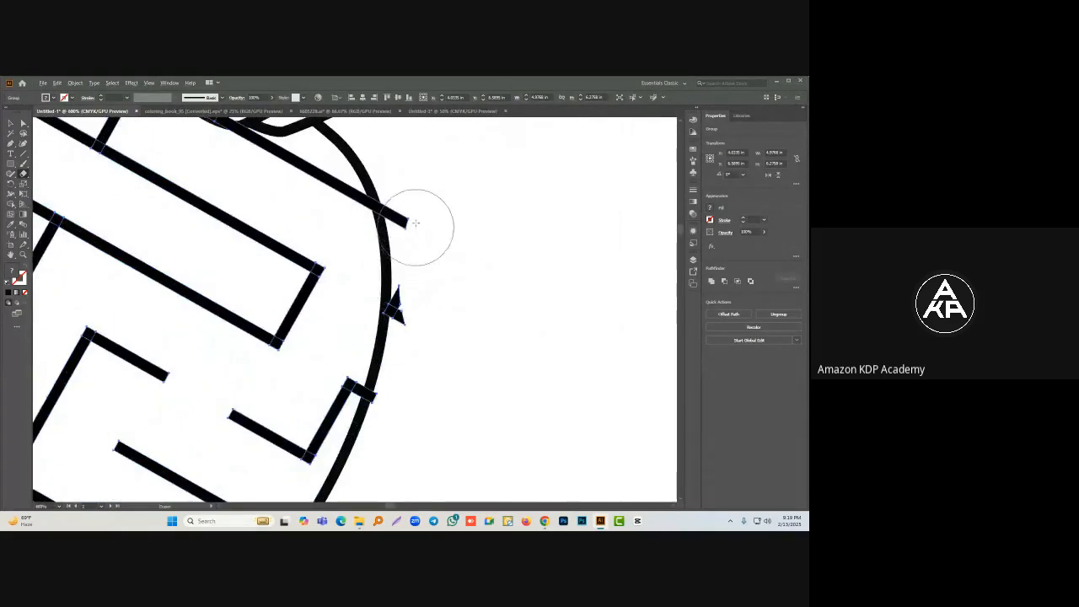
{"action": "mouse_move", "coordinate": [418, 197]}
{"action": "left_mouse_down"}
{"action": "mouse_move", "coordinate": [426, 292]}
{"action": "mouse_move", "coordinate": [424, 311]}
{"action": "mouse_move", "coordinate": [414, 309]}
{"action": "mouse_move", "coordinate": [416, 351]}
{"action": "mouse_move", "coordinate": [418, 182]}
{"action": "left_mouse_up"}
{"action": "left_click", "coordinate": [401, 246]}
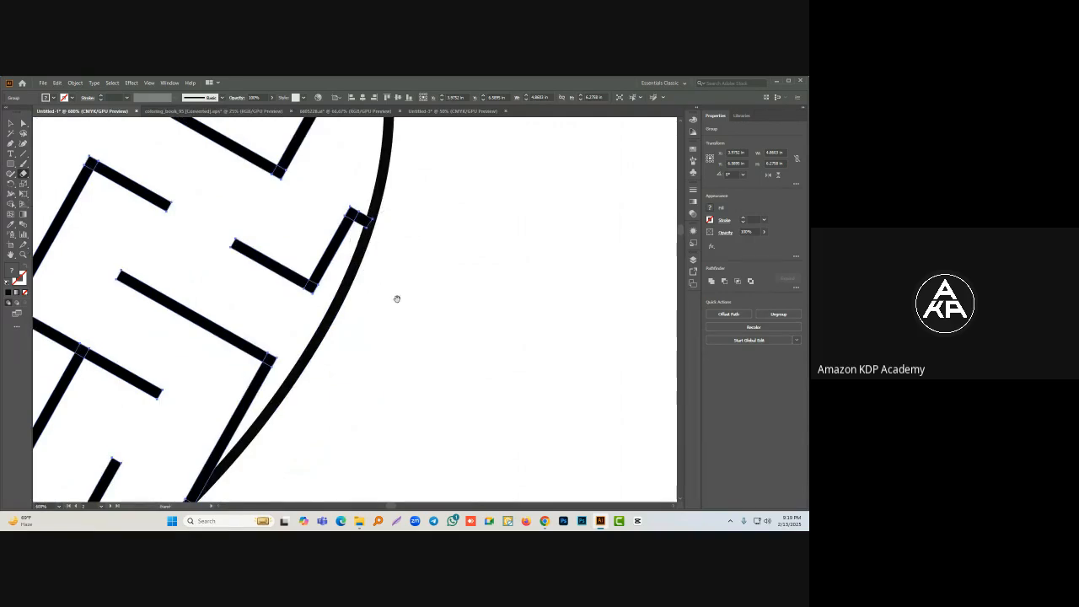
Step: Trim the black and red maze line ends sticking out along the carrot's lower right edge
{"action": "left_click_drag", "start_coordinate": [328, 434], "coordinate": [429, 250]}
{"action": "mouse_move", "coordinate": [325, 317]}
{"action": "left_mouse_down"}
{"action": "mouse_move", "coordinate": [312, 358]}
{"action": "mouse_move", "coordinate": [265, 397]}
{"action": "mouse_move", "coordinate": [393, 244]}
{"action": "mouse_move", "coordinate": [341, 331]}
{"action": "mouse_move", "coordinate": [267, 361]}
{"action": "mouse_move", "coordinate": [270, 346]}
{"action": "mouse_move", "coordinate": [228, 395]}
{"action": "mouse_move", "coordinate": [396, 288]}
{"action": "left_mouse_up"}
{"action": "left_click", "coordinate": [321, 343]}
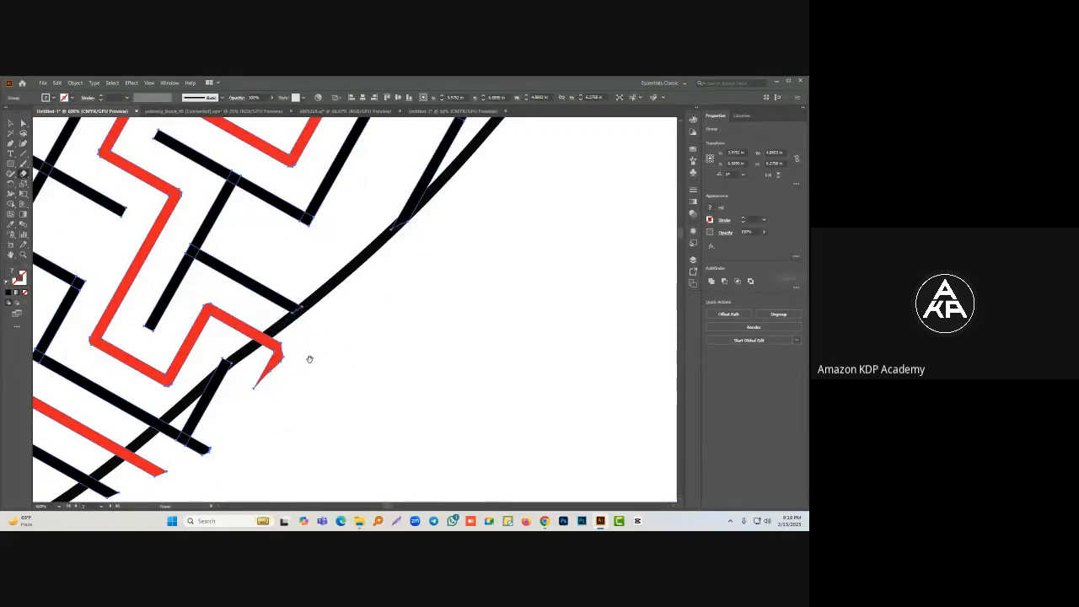
{"action": "mouse_move", "coordinate": [309, 359]}
{"action": "left_mouse_down"}
{"action": "mouse_move", "coordinate": [386, 286]}
{"action": "mouse_move", "coordinate": [345, 296]}
{"action": "left_mouse_up"}
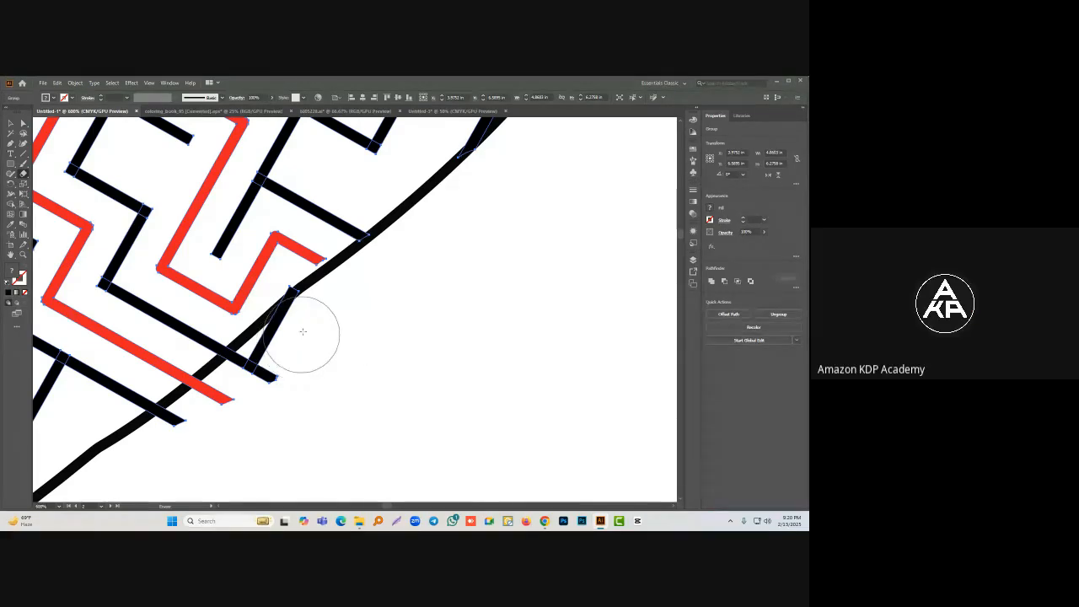
{"action": "mouse_move", "coordinate": [305, 319]}
{"action": "left_mouse_down"}
{"action": "mouse_move", "coordinate": [275, 365]}
{"action": "mouse_move", "coordinate": [256, 364]}
{"action": "mouse_move", "coordinate": [233, 405]}
{"action": "mouse_move", "coordinate": [332, 349]}
{"action": "mouse_move", "coordinate": [277, 366]}
{"action": "mouse_move", "coordinate": [336, 338]}
{"action": "left_mouse_up"}
{"action": "key", "text": "ctrl+z"}
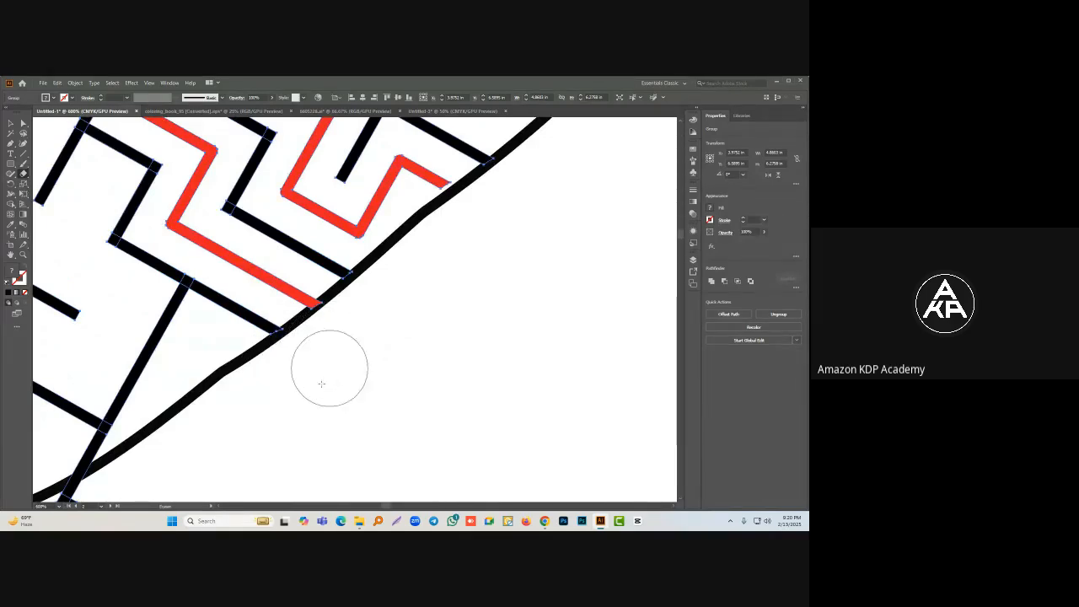
Step: Erase the maze line ends sticking out below the carrot's lower right edge and around its pointed tip
{"action": "left_click_drag", "start_coordinate": [323, 383], "coordinate": [356, 347]}
{"action": "left_click_drag", "start_coordinate": [214, 412], "coordinate": [296, 344]}
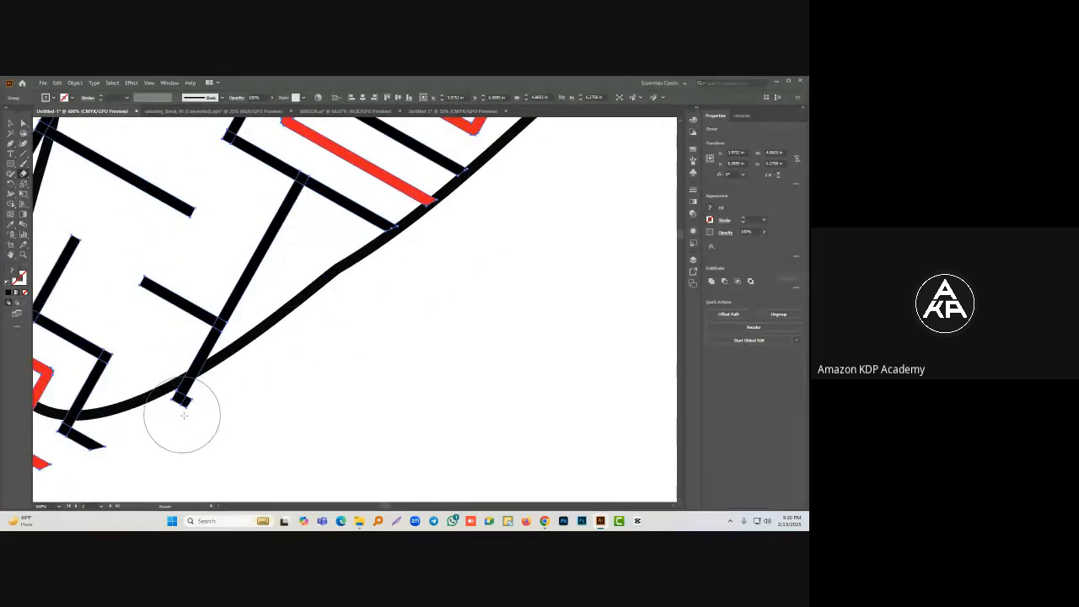
{"action": "left_click_drag", "start_coordinate": [183, 414], "coordinate": [307, 369]}
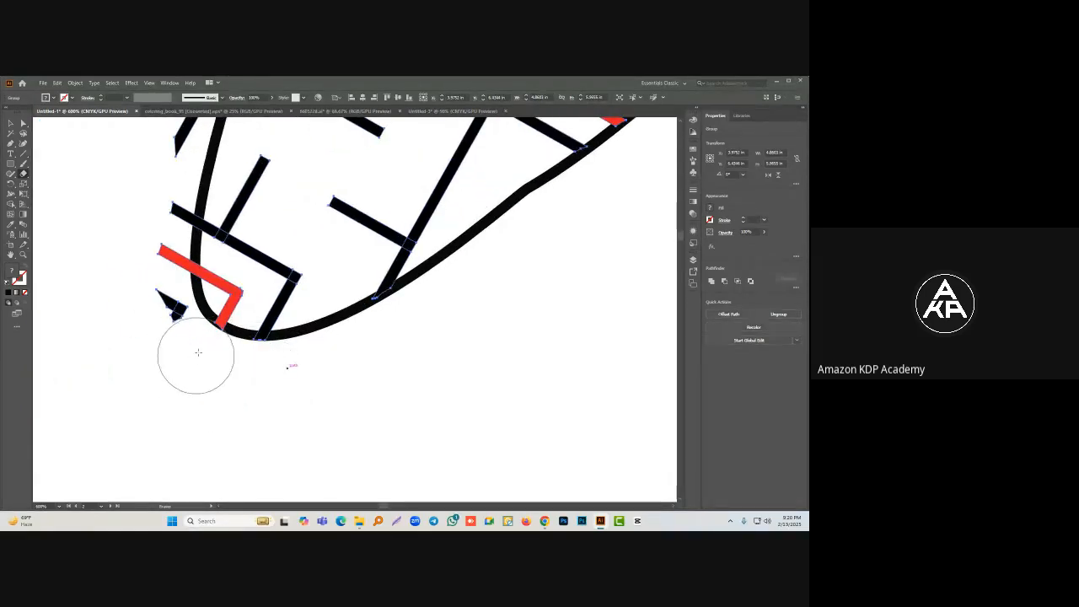
{"action": "scroll", "coordinate": [176, 304], "scroll_direction": "up", "scroll_amount": 1}
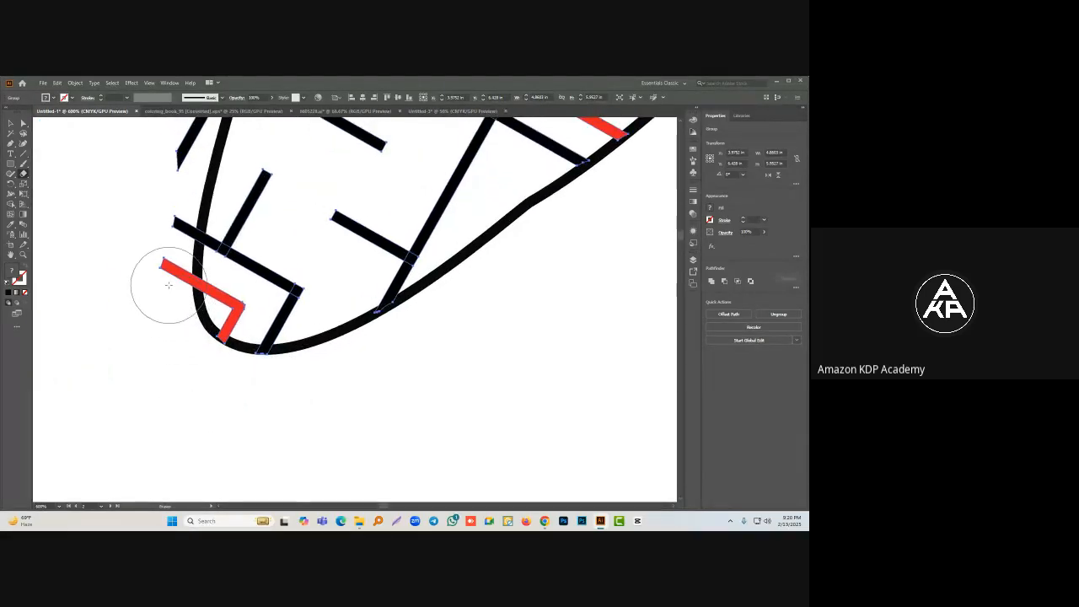
{"action": "mouse_move", "coordinate": [168, 285]}
{"action": "left_mouse_down"}
{"action": "mouse_move", "coordinate": [200, 307]}
{"action": "mouse_move", "coordinate": [205, 330]}
{"action": "left_mouse_up"}
Step: Erase the black maze line ends overhanging the carrot's lower left edge above the tip
{"action": "scroll", "coordinate": [165, 334], "scroll_direction": "up", "scroll_amount": 5}
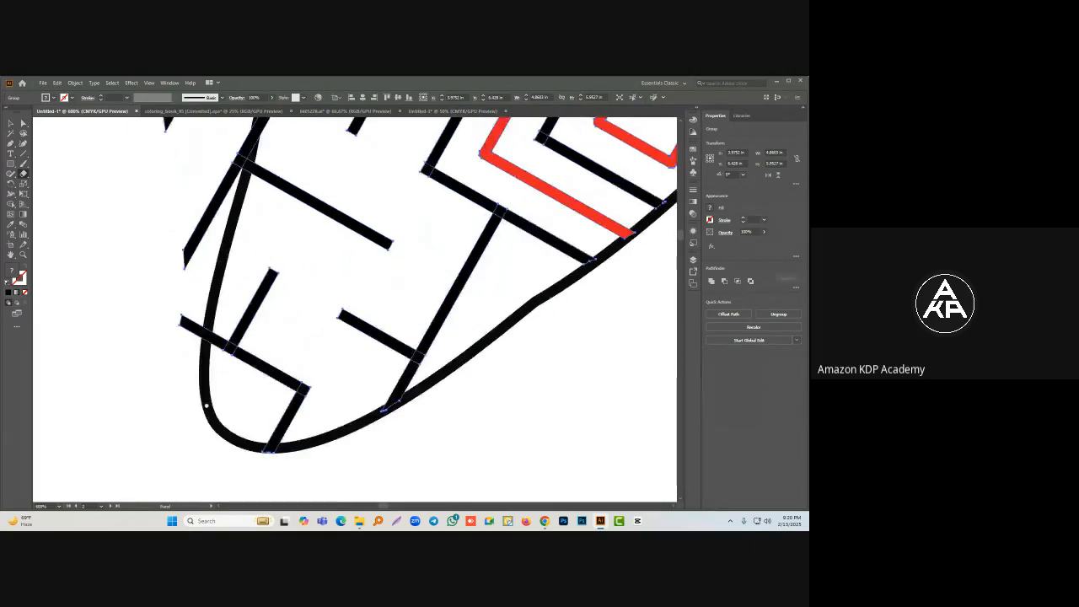
{"action": "scroll", "coordinate": [195, 285], "scroll_direction": "up", "scroll_amount": 5}
{"action": "left_click_drag", "start_coordinate": [181, 386], "coordinate": [189, 297]}
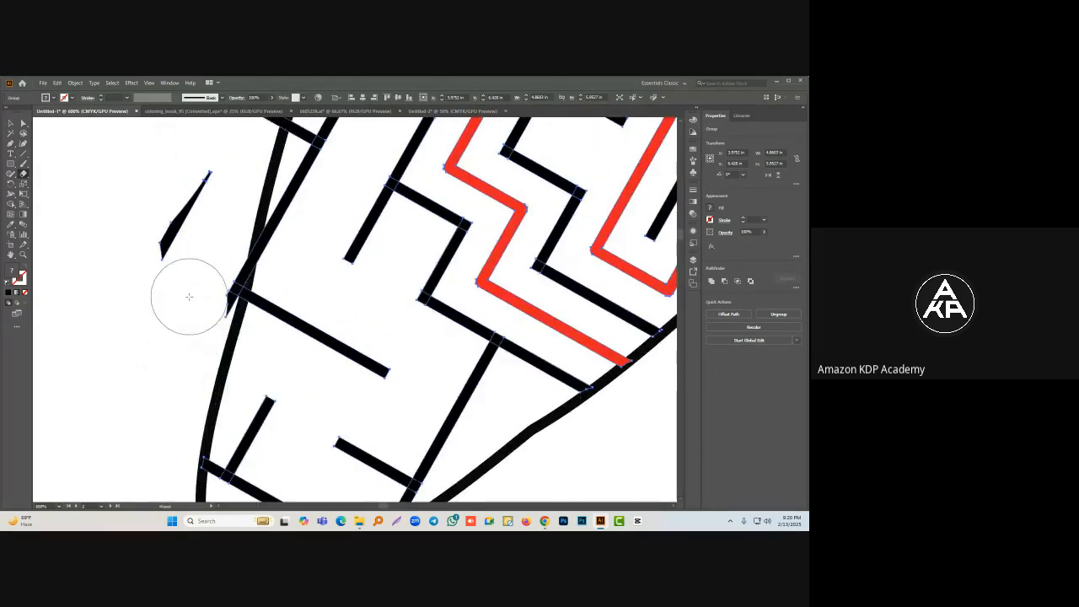
{"action": "scroll", "coordinate": [208, 281], "scroll_direction": "up", "scroll_amount": 5}
{"action": "left_click_drag", "start_coordinate": [188, 405], "coordinate": [209, 331]}
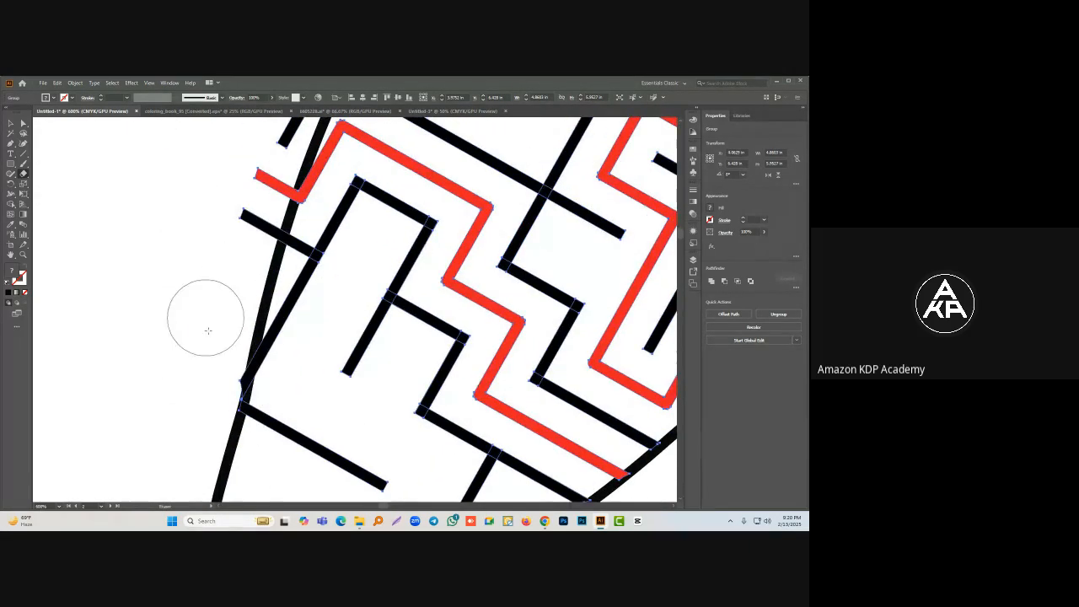
Step: Trim the black and red maze line ends protruding past the middle of the carrot's left edge
{"action": "scroll", "coordinate": [215, 330], "scroll_direction": "up", "scroll_amount": 5}
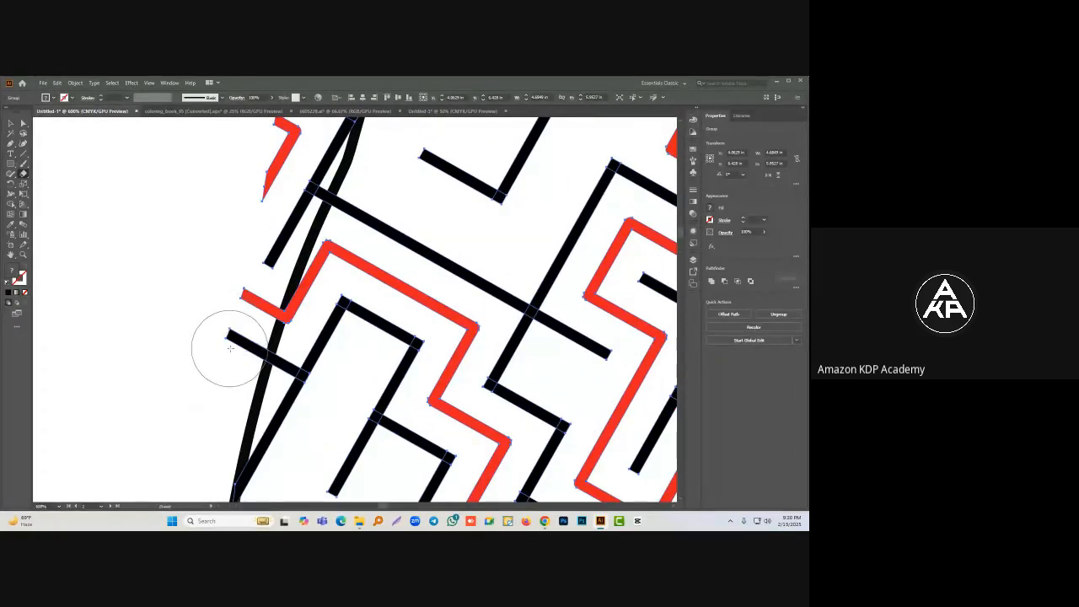
{"action": "scroll", "coordinate": [254, 285], "scroll_direction": "up", "scroll_amount": 5}
{"action": "left_click_drag", "start_coordinate": [221, 386], "coordinate": [245, 320]}
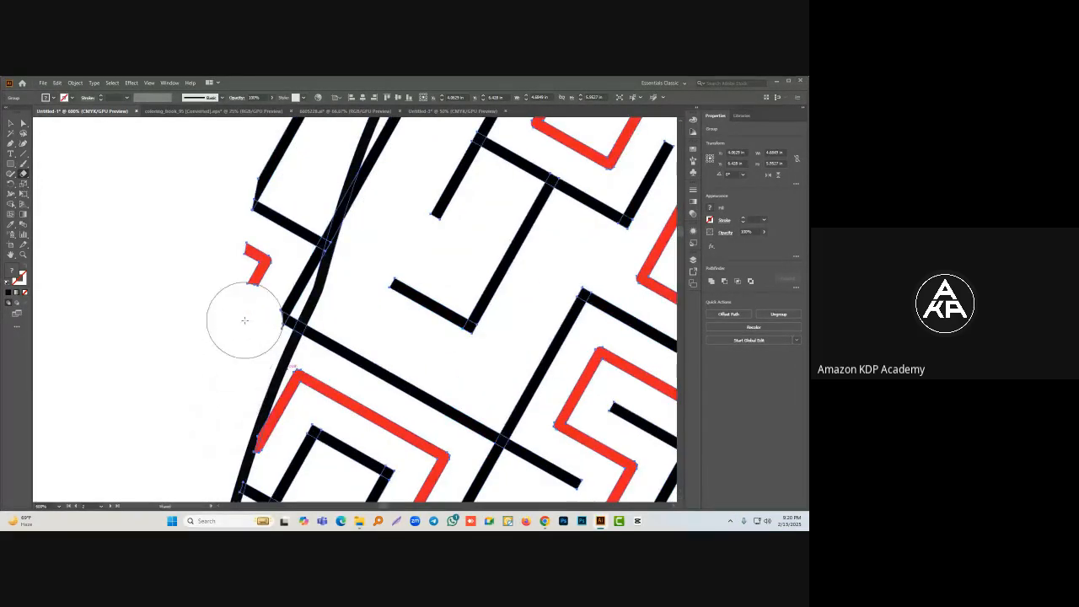
{"action": "scroll", "coordinate": [264, 314], "scroll_direction": "up", "scroll_amount": 5}
{"action": "mouse_move", "coordinate": [177, 414]}
{"action": "left_mouse_down"}
{"action": "mouse_move", "coordinate": [205, 406]}
{"action": "mouse_move", "coordinate": [219, 385]}
{"action": "mouse_move", "coordinate": [223, 363]}
{"action": "mouse_move", "coordinate": [202, 358]}
{"action": "mouse_move", "coordinate": [265, 161]}
{"action": "left_mouse_up"}
{"action": "left_click_drag", "start_coordinate": [256, 225], "coordinate": [235, 318]}
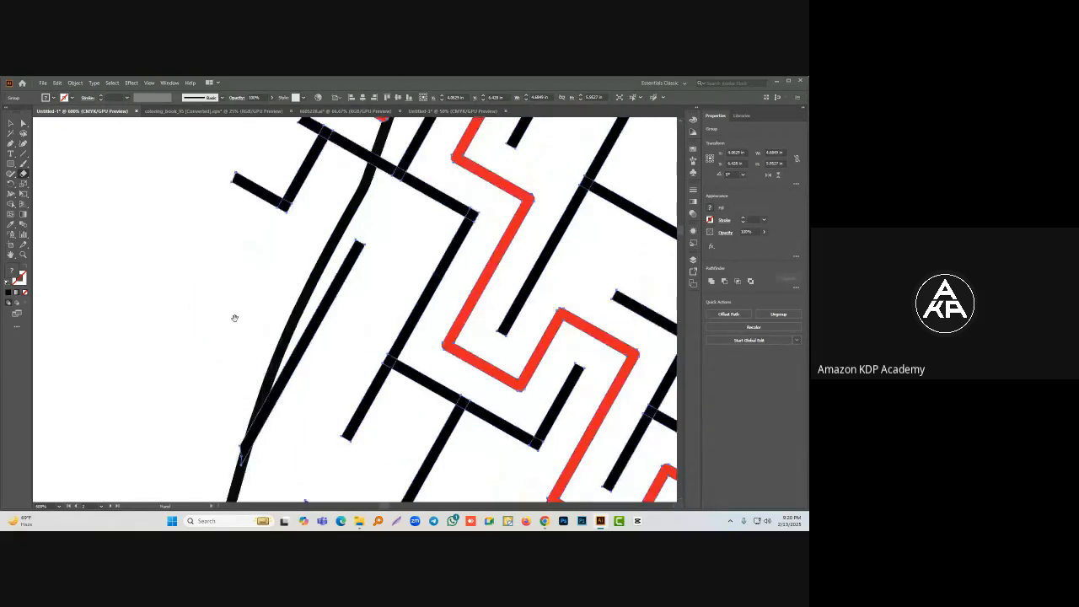
{"action": "scroll", "coordinate": [234, 313], "scroll_direction": "down", "scroll_amount": 5}
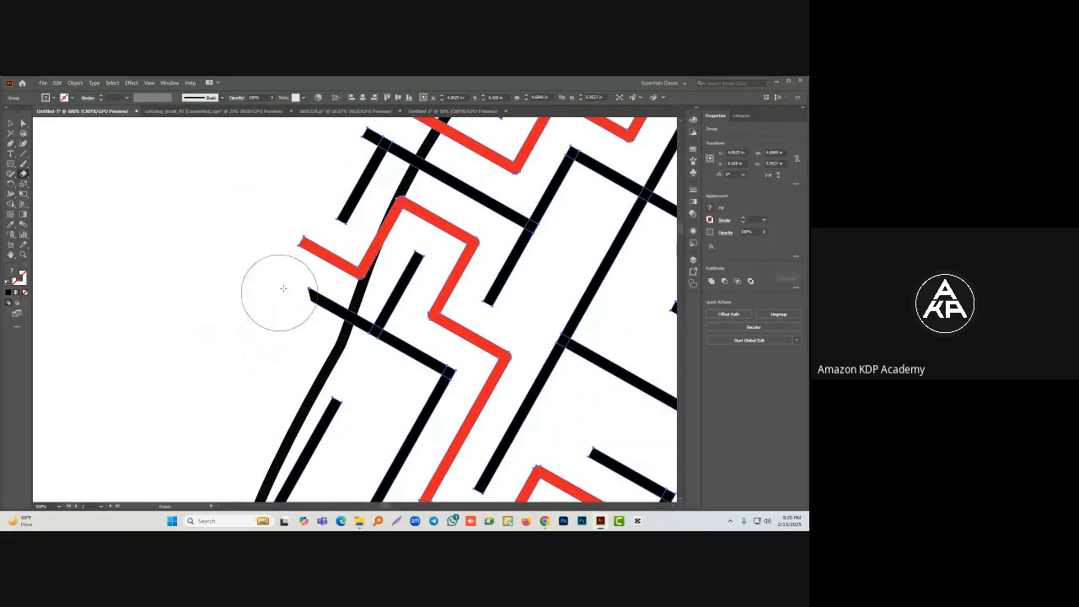
Step: Erase the black and red maze line ends extending beyond the carrot's upper left edge and rounded top
{"action": "mouse_move", "coordinate": [283, 288]}
{"action": "left_mouse_down"}
{"action": "mouse_move", "coordinate": [304, 299]}
{"action": "mouse_move", "coordinate": [301, 284]}
{"action": "left_mouse_up"}
{"action": "scroll", "coordinate": [302, 284], "scroll_direction": "up", "scroll_amount": 5}
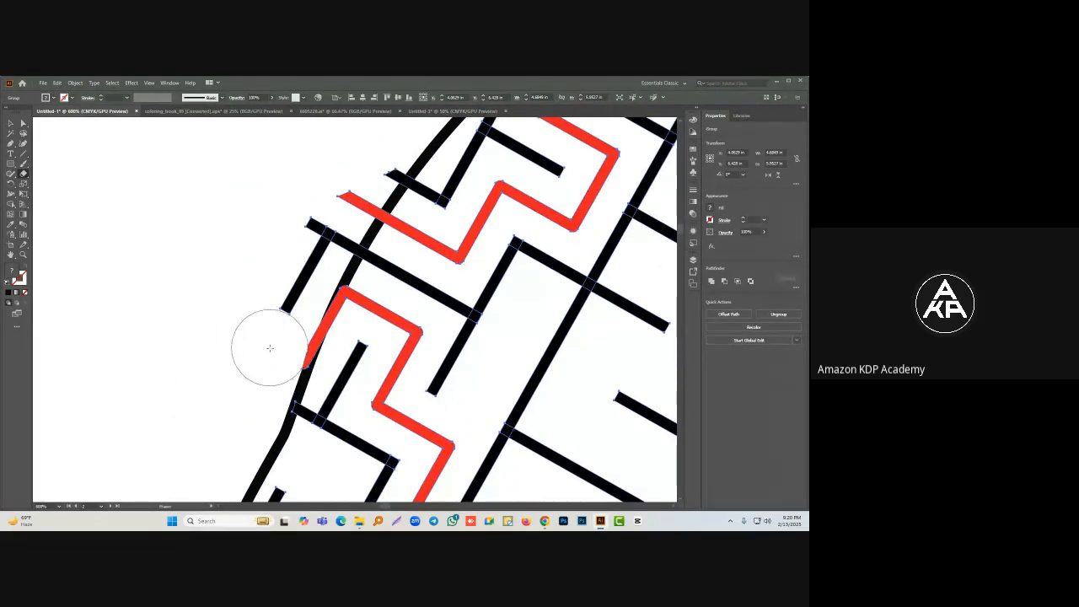
{"action": "mouse_move", "coordinate": [270, 348]}
{"action": "left_mouse_down"}
{"action": "mouse_move", "coordinate": [312, 275]}
{"action": "mouse_move", "coordinate": [286, 350]}
{"action": "mouse_move", "coordinate": [307, 296]}
{"action": "mouse_move", "coordinate": [290, 296]}
{"action": "mouse_move", "coordinate": [289, 281]}
{"action": "mouse_move", "coordinate": [287, 342]}
{"action": "left_mouse_up"}
{"action": "key", "text": "ctrl+z"}
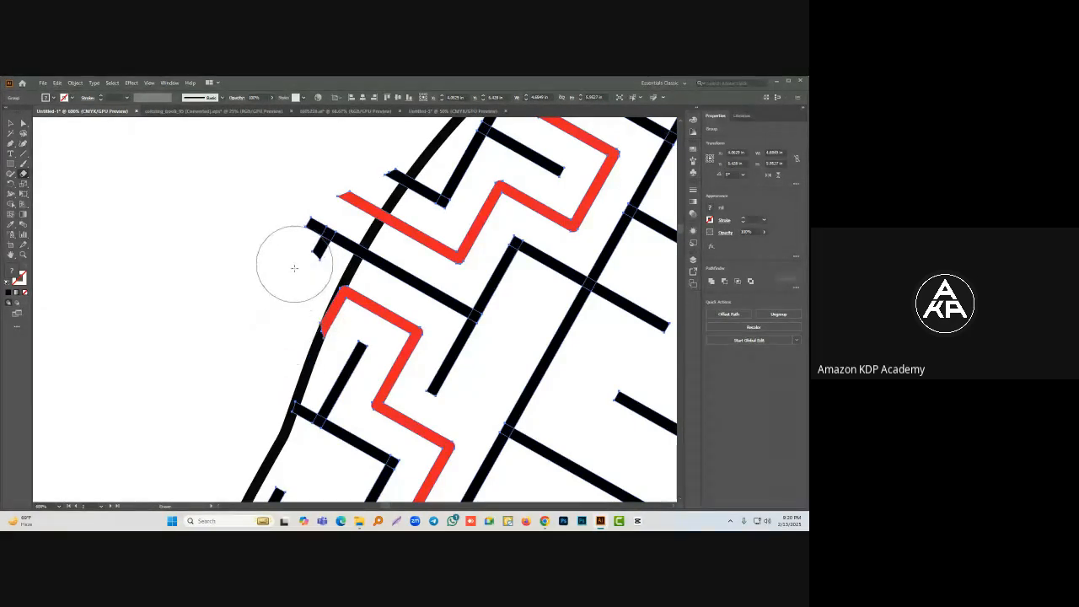
{"action": "mouse_move", "coordinate": [299, 256]}
{"action": "left_mouse_down"}
{"action": "mouse_move", "coordinate": [326, 235]}
{"action": "mouse_move", "coordinate": [242, 356]}
{"action": "mouse_move", "coordinate": [159, 410]}
{"action": "left_mouse_up"}
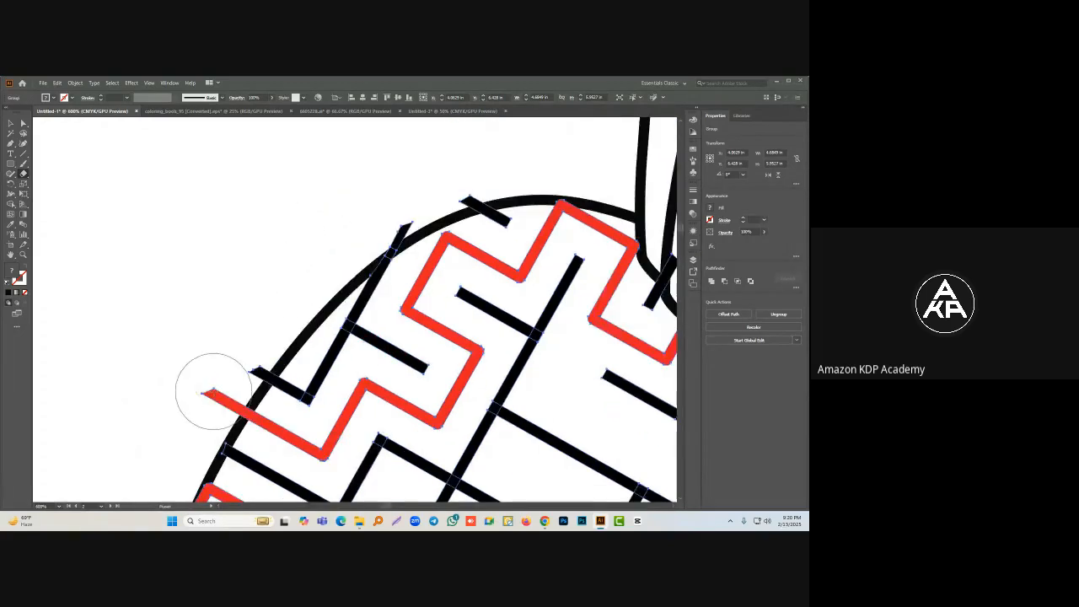
{"action": "left_click_drag", "start_coordinate": [298, 268], "coordinate": [235, 302]}
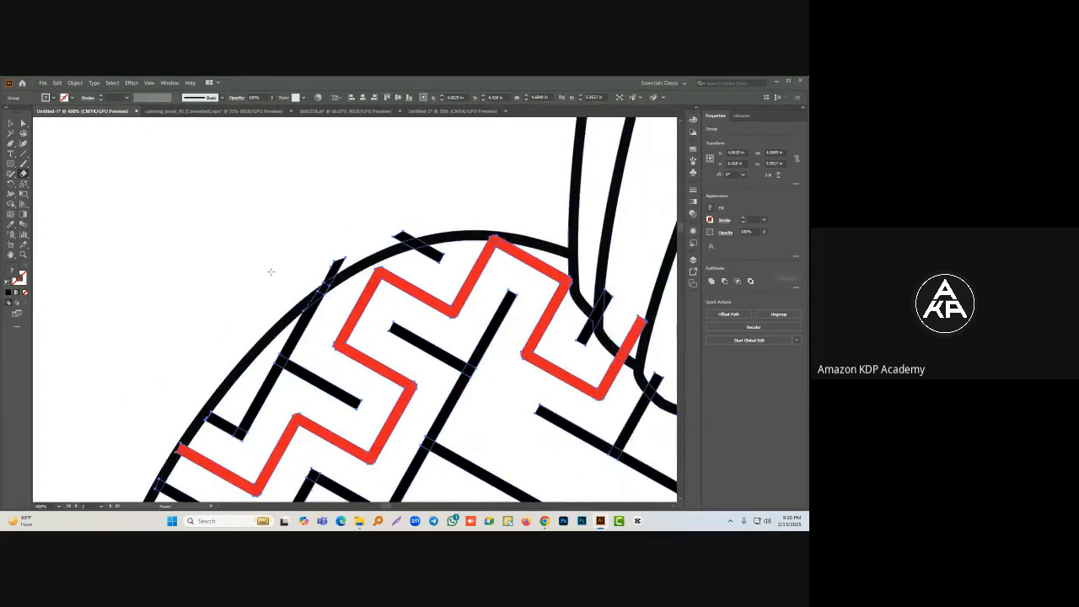
{"action": "left_click_drag", "start_coordinate": [409, 233], "coordinate": [427, 235]}
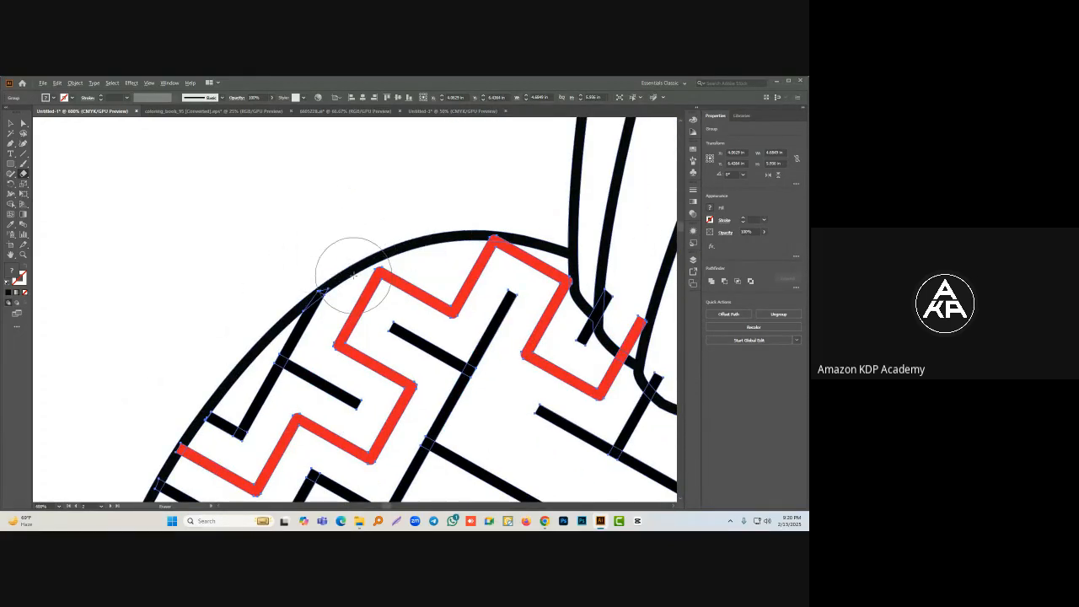
Step: Erase the maze line ends crossing into the base of the carrot's leaves and deselect the maze
{"action": "scroll", "coordinate": [352, 276], "scroll_direction": "down", "scroll_amount": 3}
{"action": "scroll", "coordinate": [399, 258], "scroll_direction": "down", "scroll_amount": 1}
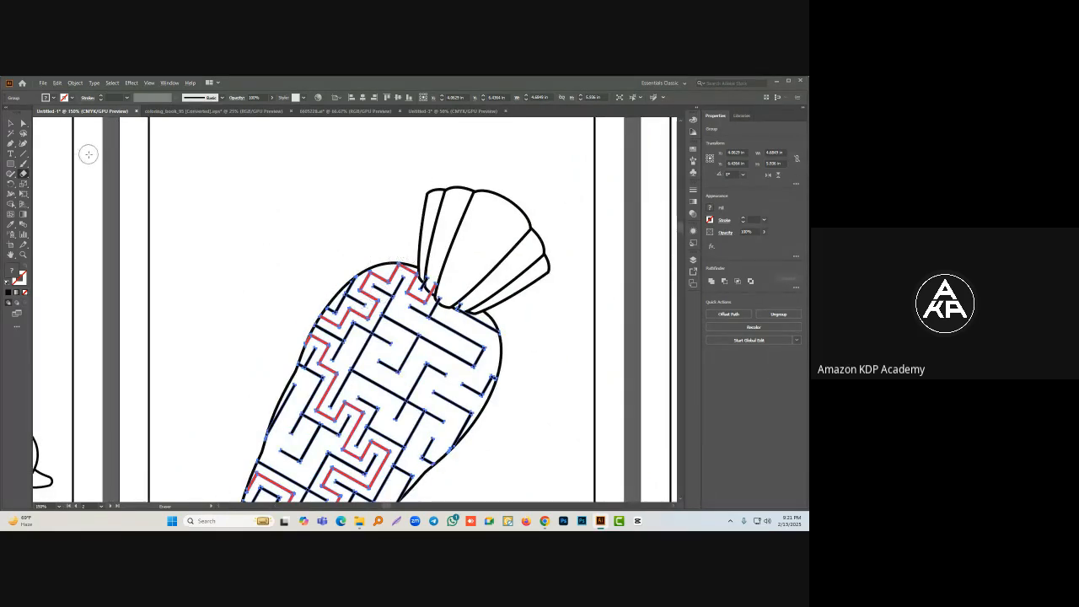
{"action": "scroll", "coordinate": [406, 310], "scroll_direction": "up", "scroll_amount": 4}
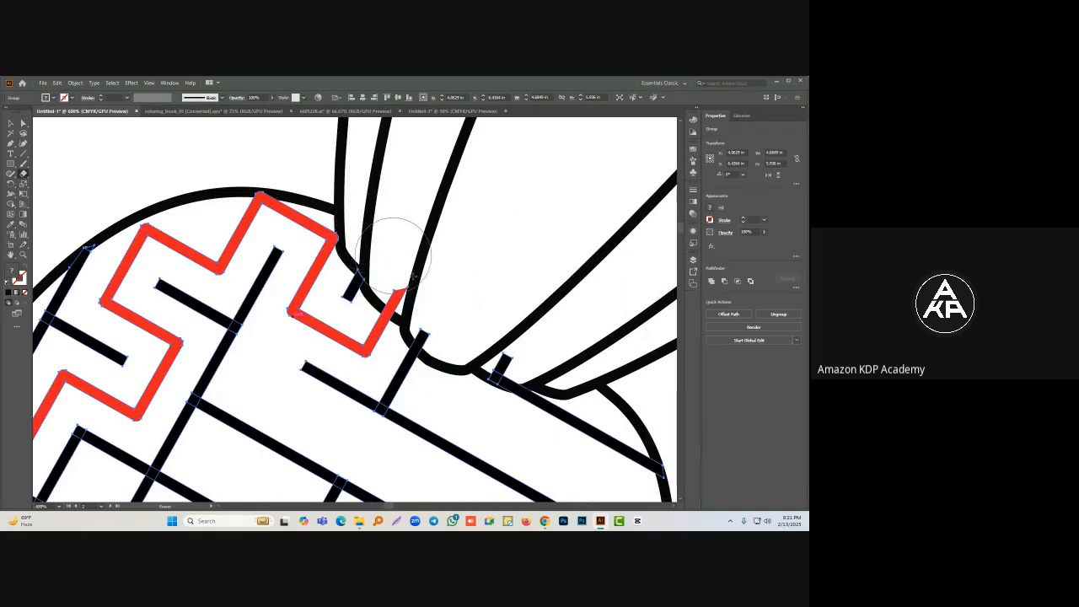
{"action": "mouse_move", "coordinate": [428, 284]}
{"action": "left_mouse_down"}
{"action": "mouse_move", "coordinate": [479, 318]}
{"action": "mouse_move", "coordinate": [447, 327]}
{"action": "mouse_move", "coordinate": [519, 349]}
{"action": "left_mouse_up"}
{"action": "scroll", "coordinate": [519, 349], "scroll_direction": "down", "scroll_amount": 5}
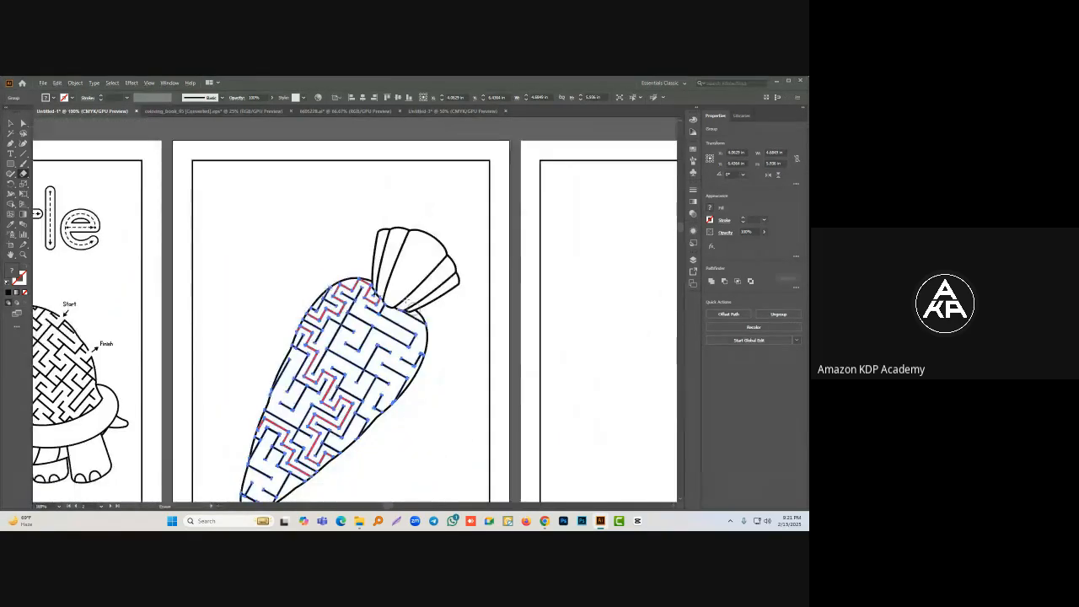
{"action": "left_click", "coordinate": [10, 124]}
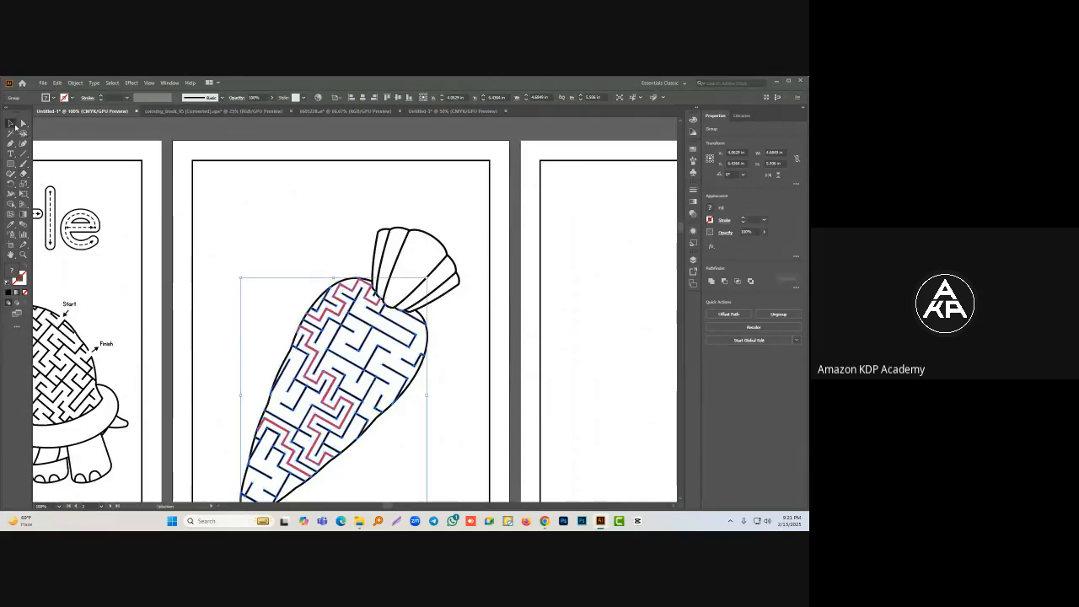
{"action": "left_click", "coordinate": [271, 220]}
Step: Recolor the lowest red path segment black by sampling the carrot's black outline
{"action": "scroll", "coordinate": [285, 256], "scroll_direction": "down", "scroll_amount": 3}
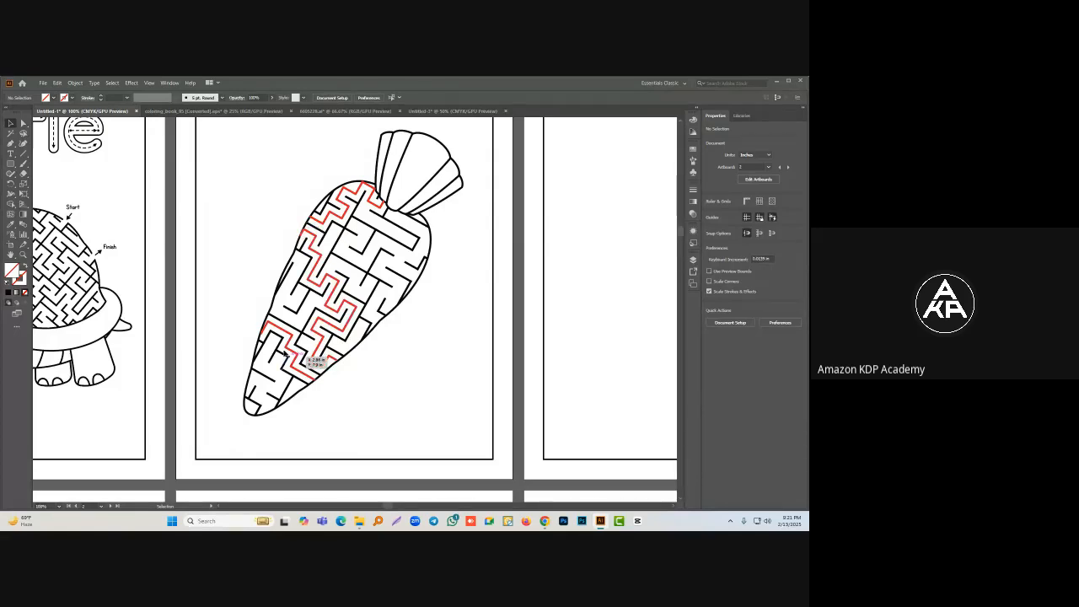
{"action": "left_click", "coordinate": [308, 379]}
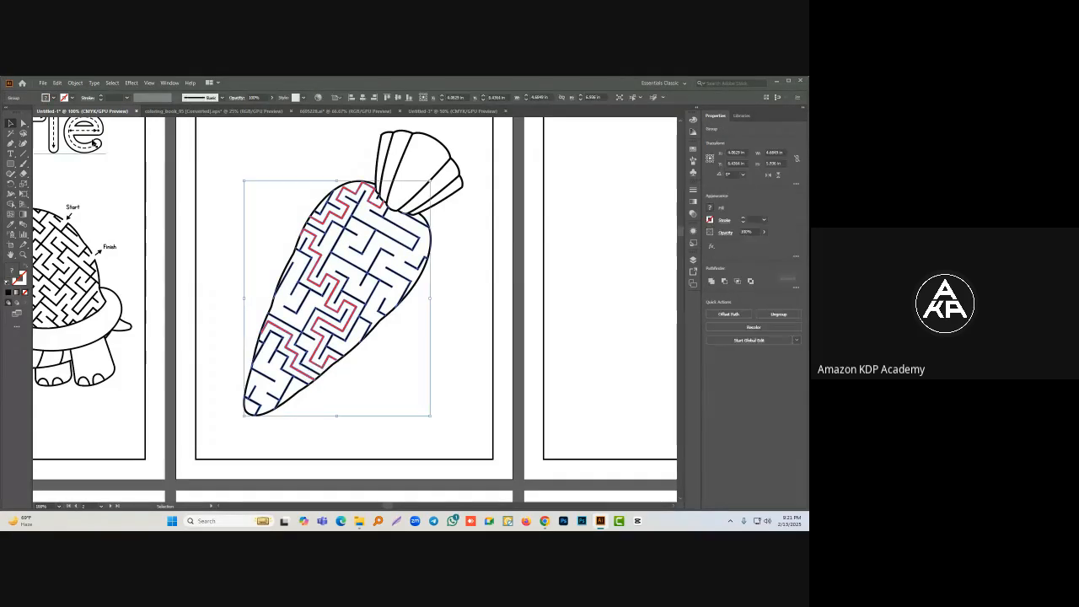
{"action": "left_click", "coordinate": [23, 123]}
{"action": "left_click", "coordinate": [301, 422]}
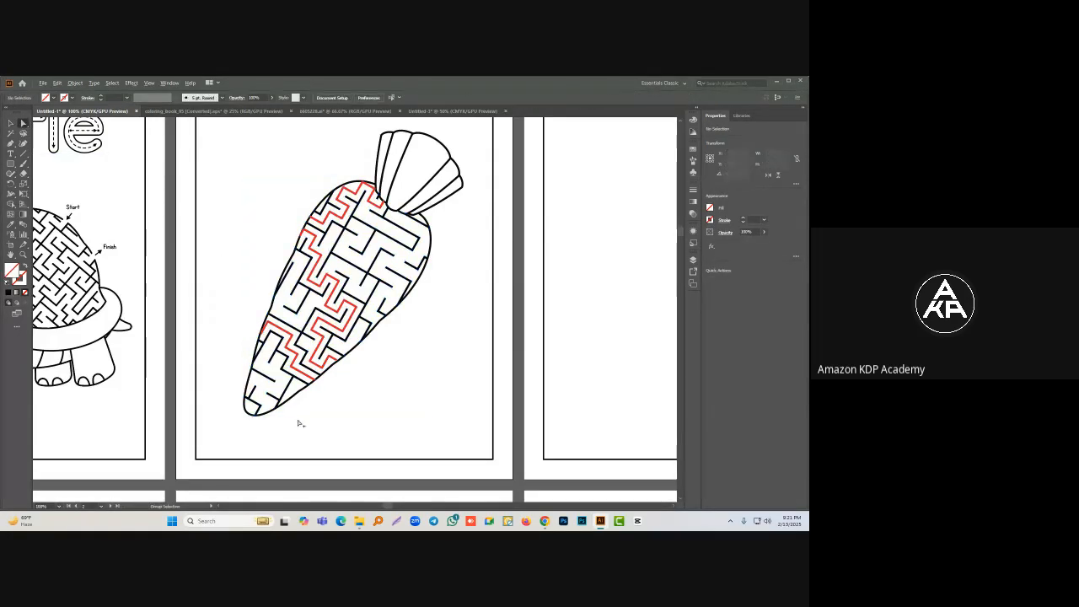
{"action": "scroll", "coordinate": [297, 417], "scroll_direction": "up", "scroll_amount": 1}
{"action": "left_click", "coordinate": [297, 325]}
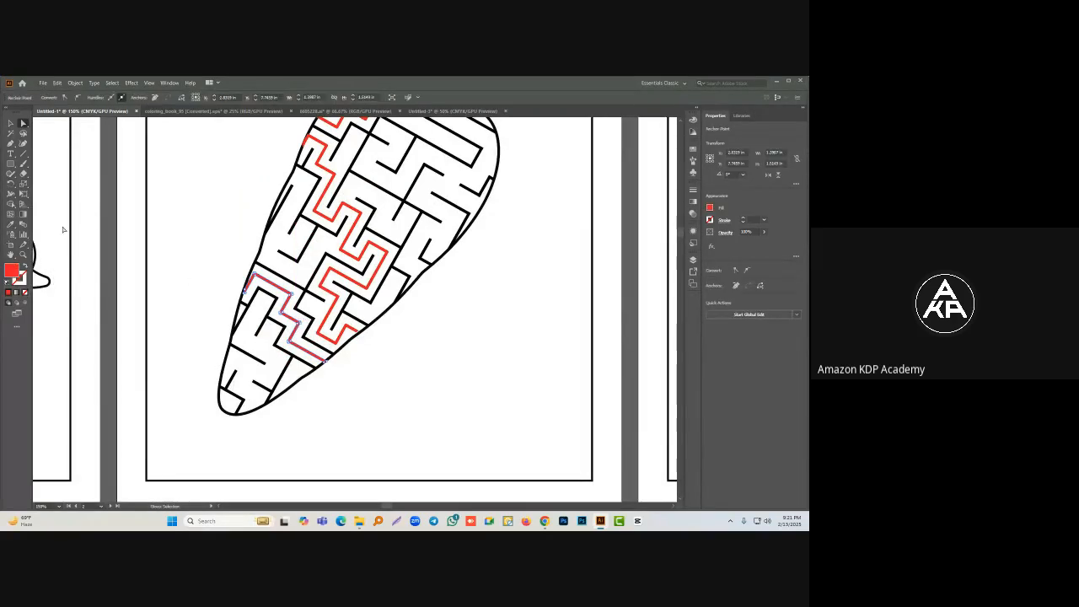
{"action": "left_click", "coordinate": [267, 228]}
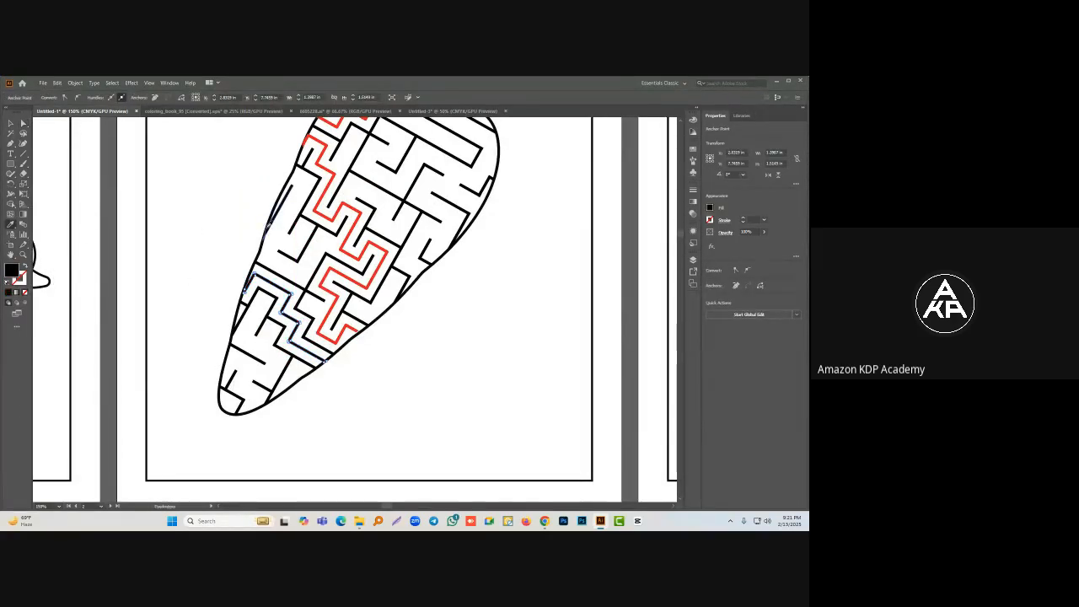
{"action": "left_click", "coordinate": [11, 123]}
{"action": "left_click", "coordinate": [212, 226]}
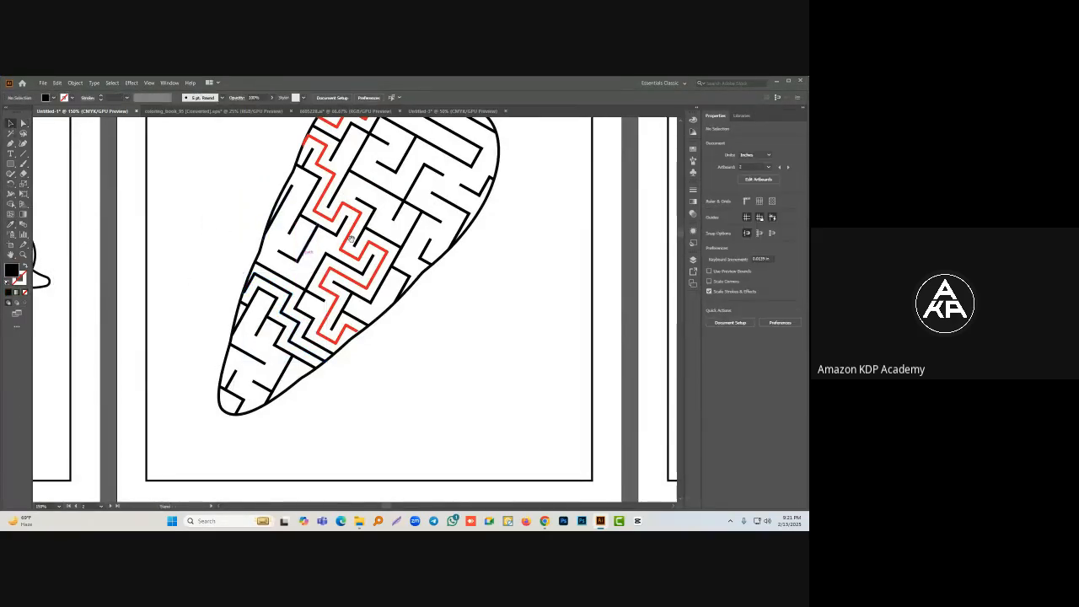
Step: Undo the black recoloring of the lowest path segment
{"action": "left_click_drag", "start_coordinate": [352, 239], "coordinate": [324, 323]}
{"action": "left_click", "coordinate": [268, 383]}
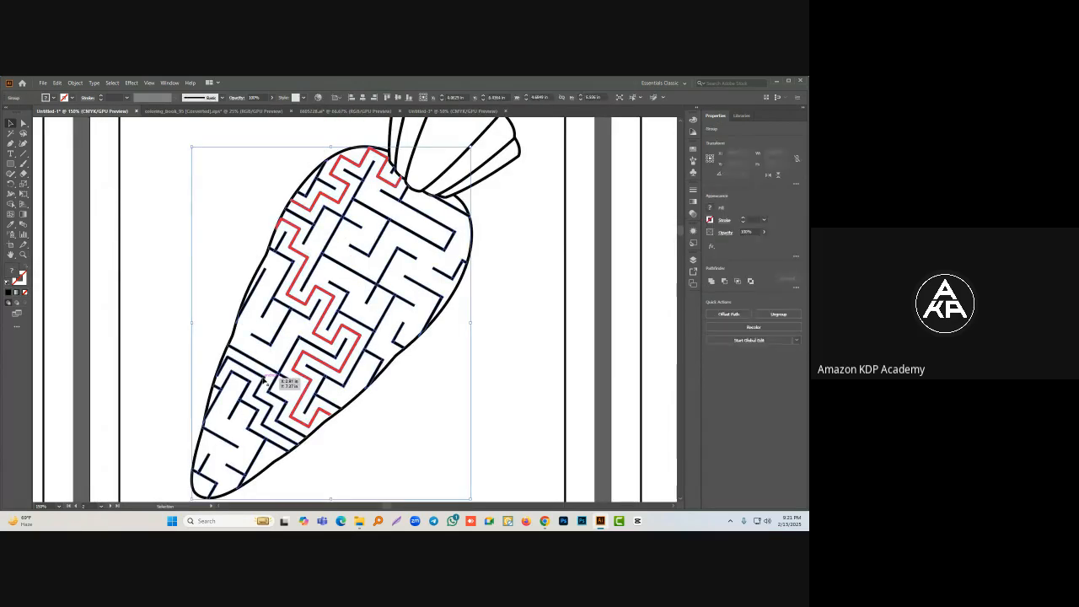
{"action": "left_click", "coordinate": [24, 123]}
{"action": "left_click", "coordinate": [179, 291]}
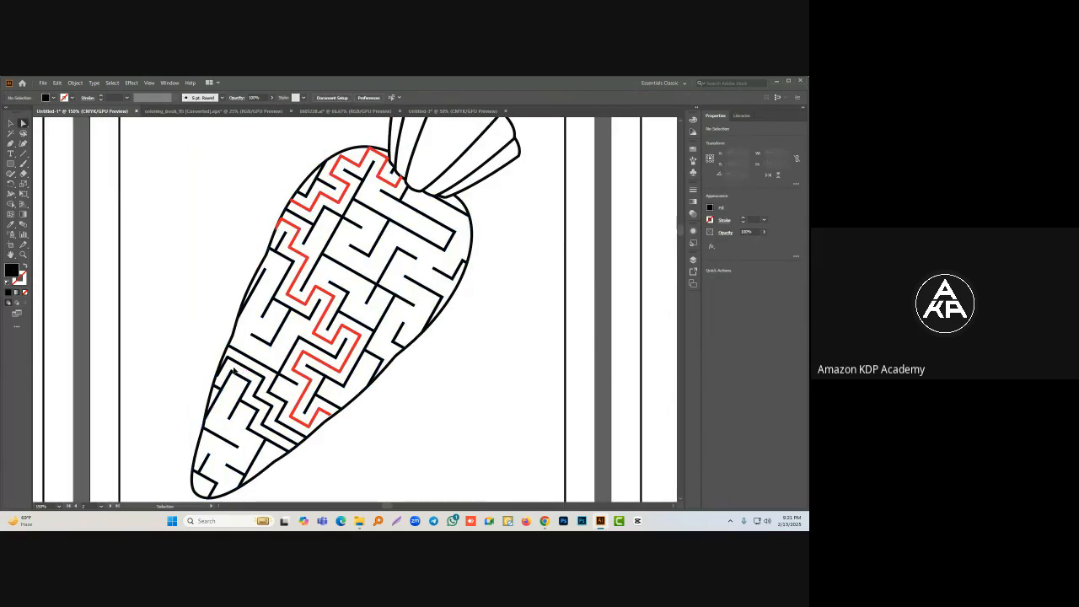
{"action": "left_click", "coordinate": [235, 371]}
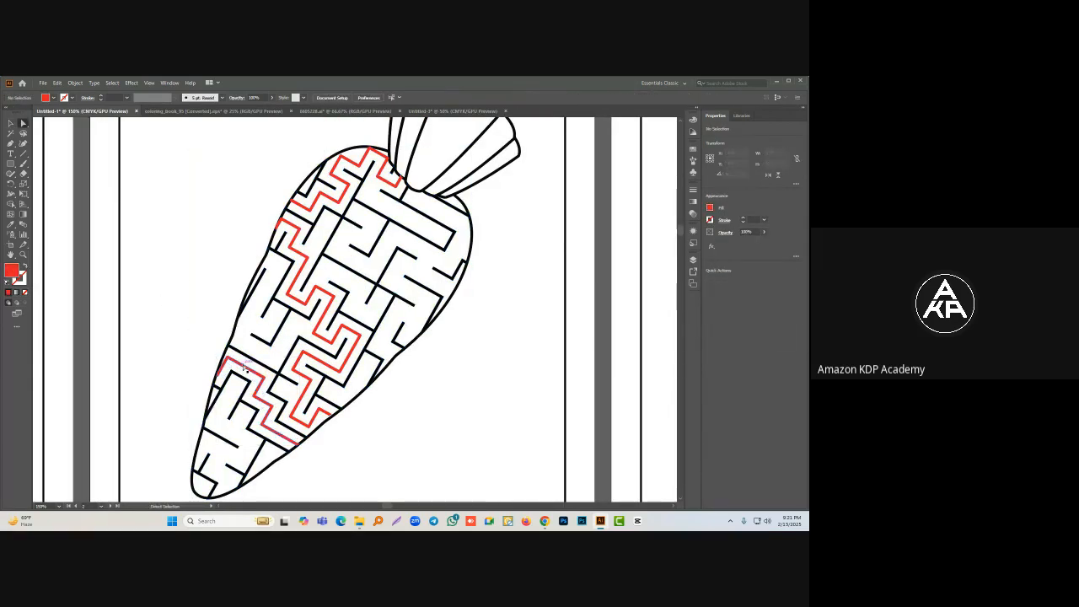
Step: Delete the separate red path segments near the carrot's lower end and near its top, keeping the middle red path
{"action": "left_click", "coordinate": [244, 367]}
{"action": "key", "text": "Delete"}
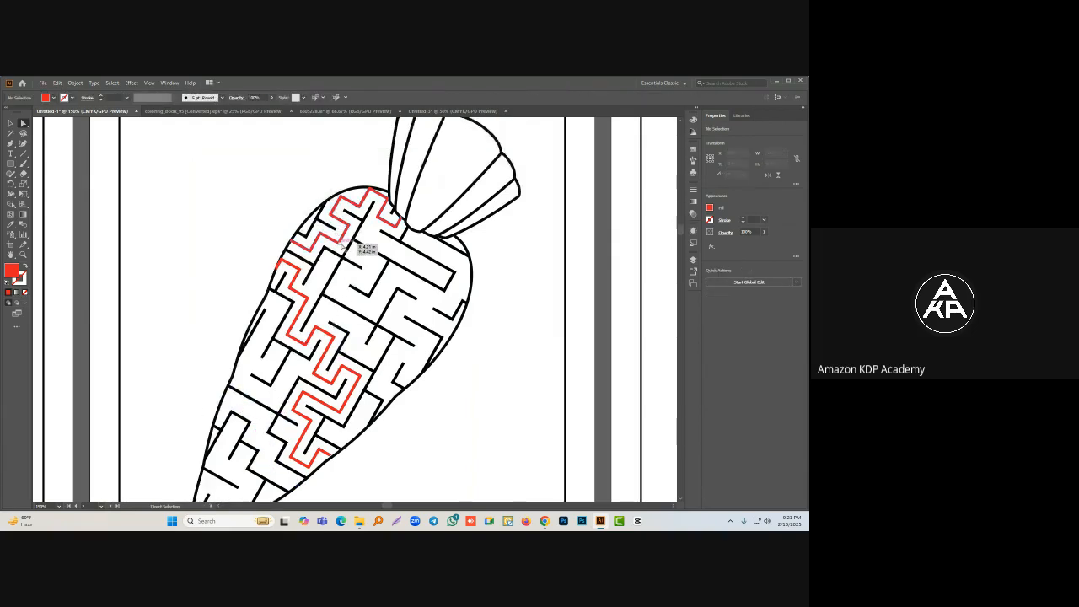
{"action": "left_click", "coordinate": [342, 245]}
{"action": "key", "text": "Delete"}
{"action": "key", "text": "Delete"}
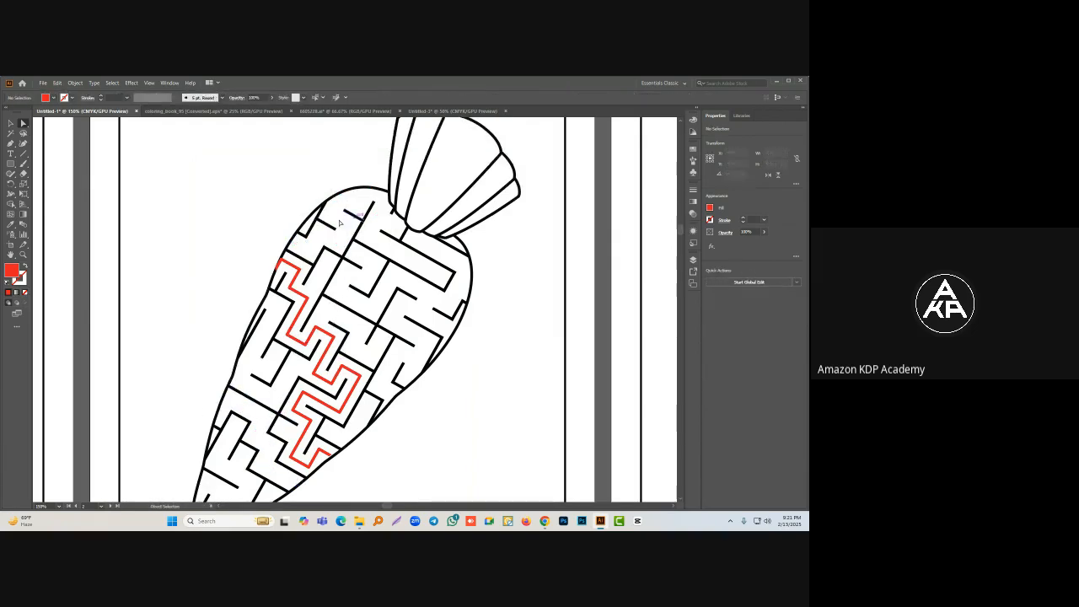
Step: Erase both ends of the red solution path where they overlap the carrot's outline, and deselect the maze
{"action": "left_click", "coordinate": [11, 123]}
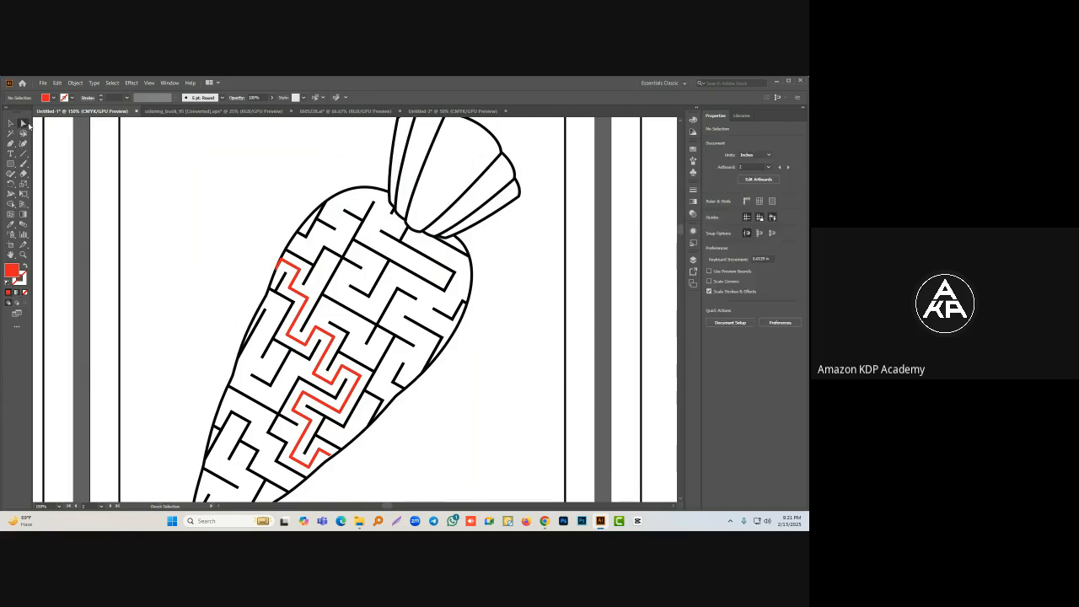
{"action": "scroll", "coordinate": [277, 376], "scroll_direction": "down", "scroll_amount": 3}
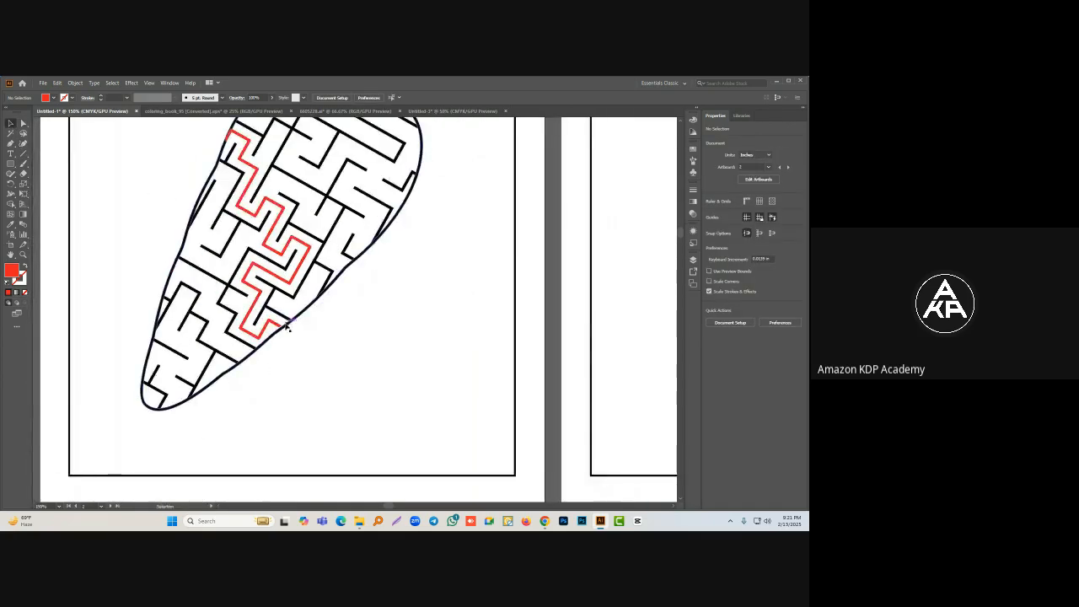
{"action": "scroll", "coordinate": [277, 375], "scroll_direction": "up", "scroll_amount": 3}
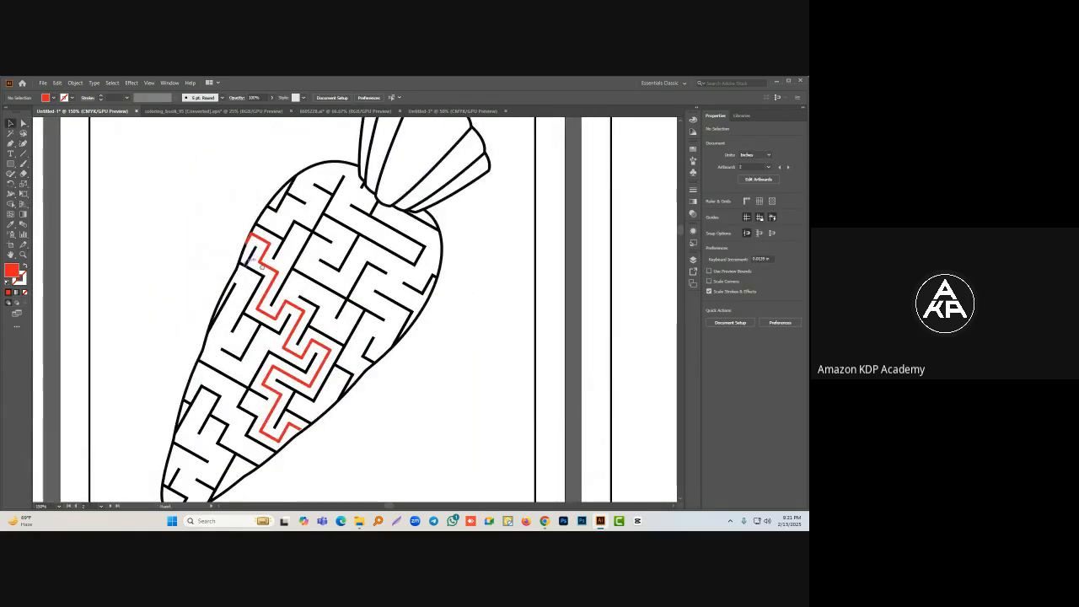
{"action": "left_click_drag", "start_coordinate": [263, 267], "coordinate": [262, 262]}
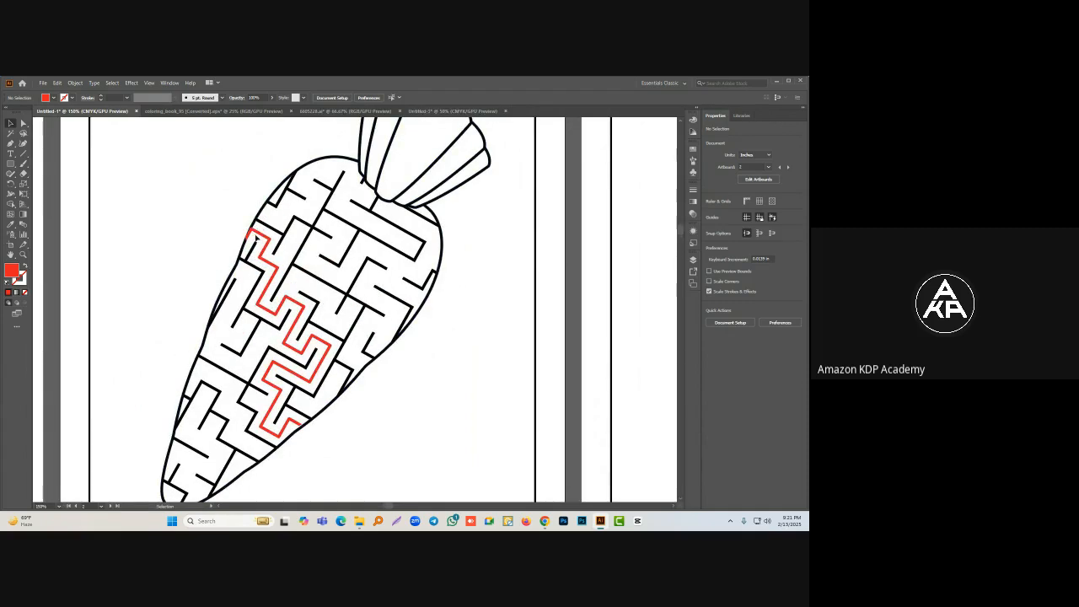
{"action": "scroll", "coordinate": [256, 240], "scroll_direction": "up", "scroll_amount": 3}
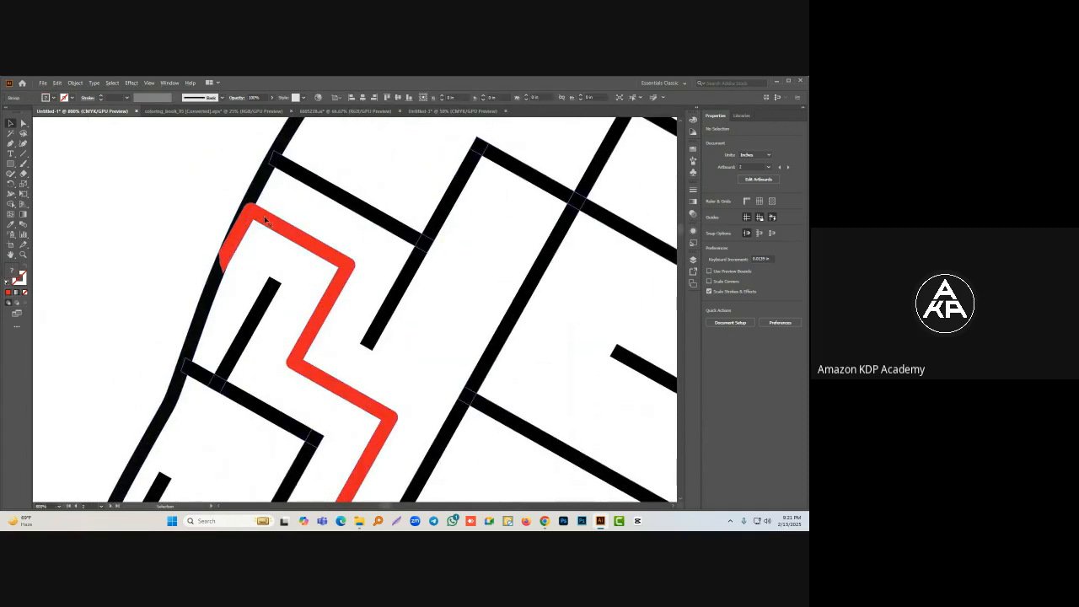
{"action": "left_click", "coordinate": [268, 222]}
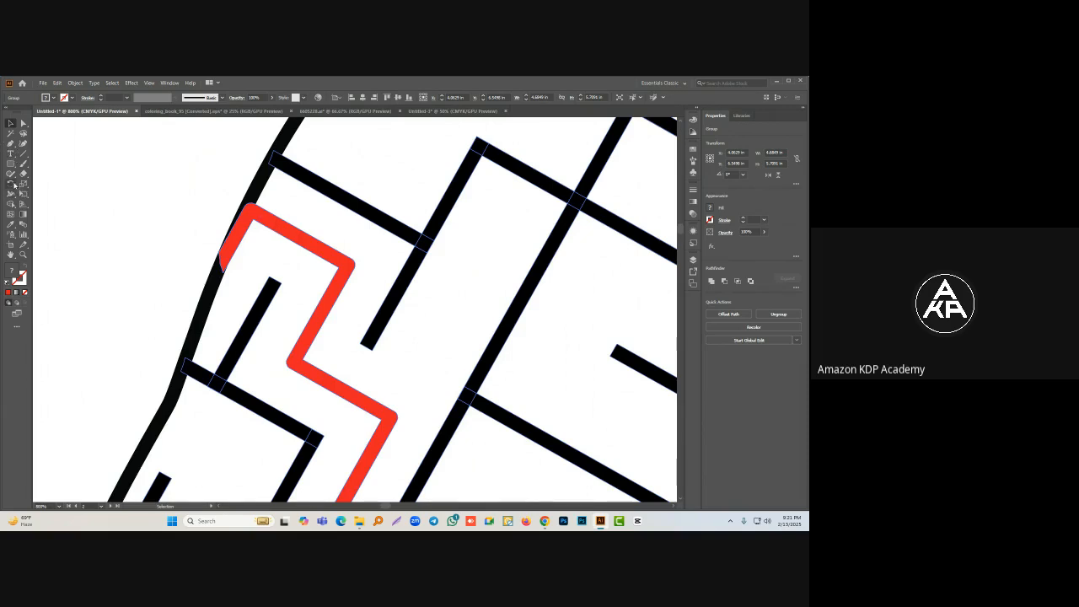
{"action": "mouse_move", "coordinate": [213, 211]}
{"action": "left_mouse_down"}
{"action": "mouse_move", "coordinate": [200, 237]}
{"action": "mouse_move", "coordinate": [213, 190]}
{"action": "left_mouse_up"}
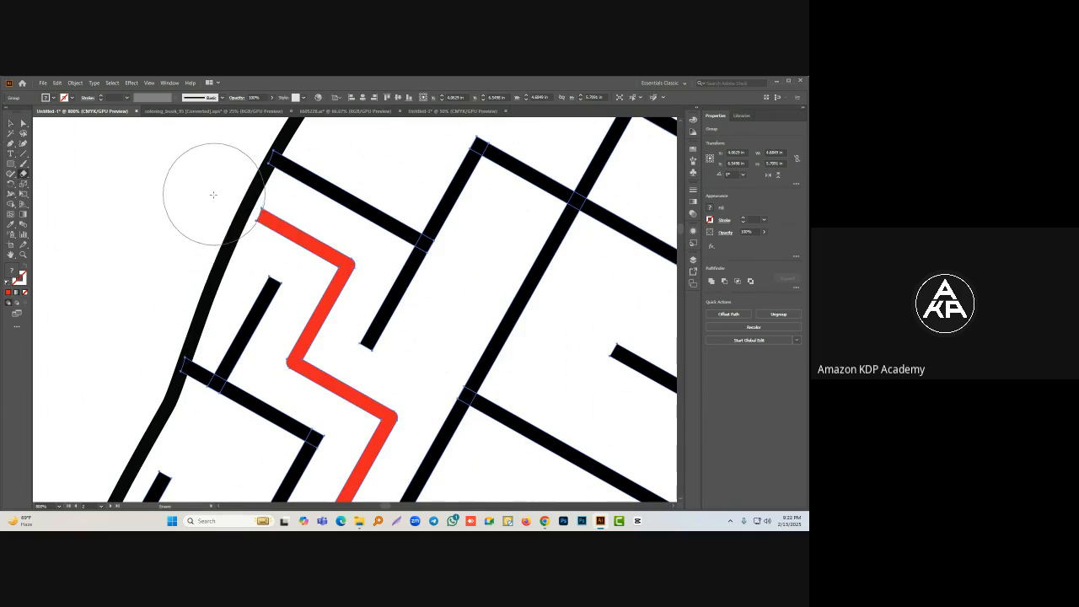
{"action": "mouse_move", "coordinate": [425, 493]}
{"action": "left_mouse_down"}
{"action": "mouse_move", "coordinate": [278, 104]}
{"action": "mouse_move", "coordinate": [340, 211]}
{"action": "left_mouse_up"}
{"action": "left_click_drag", "start_coordinate": [329, 480], "coordinate": [390, 198]}
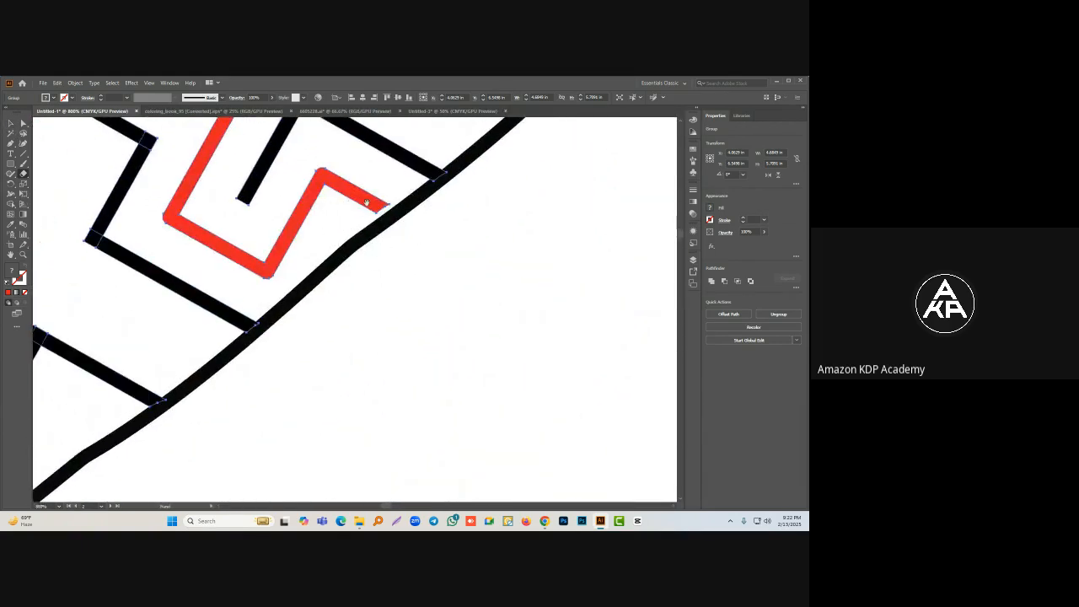
{"action": "scroll", "coordinate": [393, 236], "scroll_direction": "down", "scroll_amount": 7}
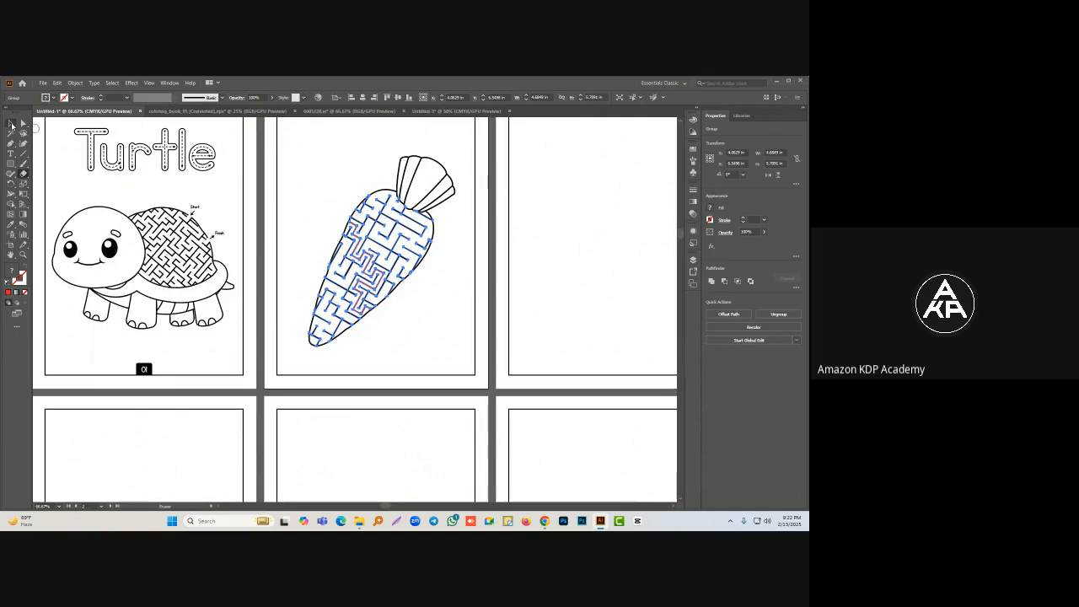
{"action": "left_click", "coordinate": [11, 124]}
{"action": "left_click", "coordinate": [306, 169]}
Step: Erase a gap in the carrot's outline at the upper end of the red path to open the maze entrance
{"action": "scroll", "coordinate": [407, 184], "scroll_direction": "up", "scroll_amount": 5}
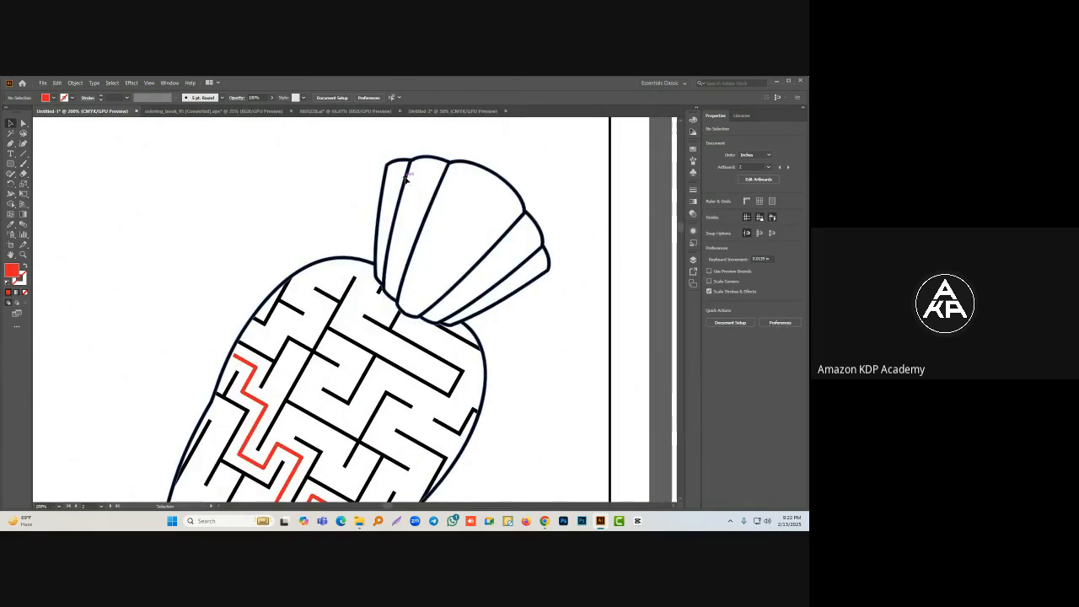
{"action": "left_click", "coordinate": [405, 177]}
{"action": "scroll", "coordinate": [260, 254], "scroll_direction": "up", "scroll_amount": 4}
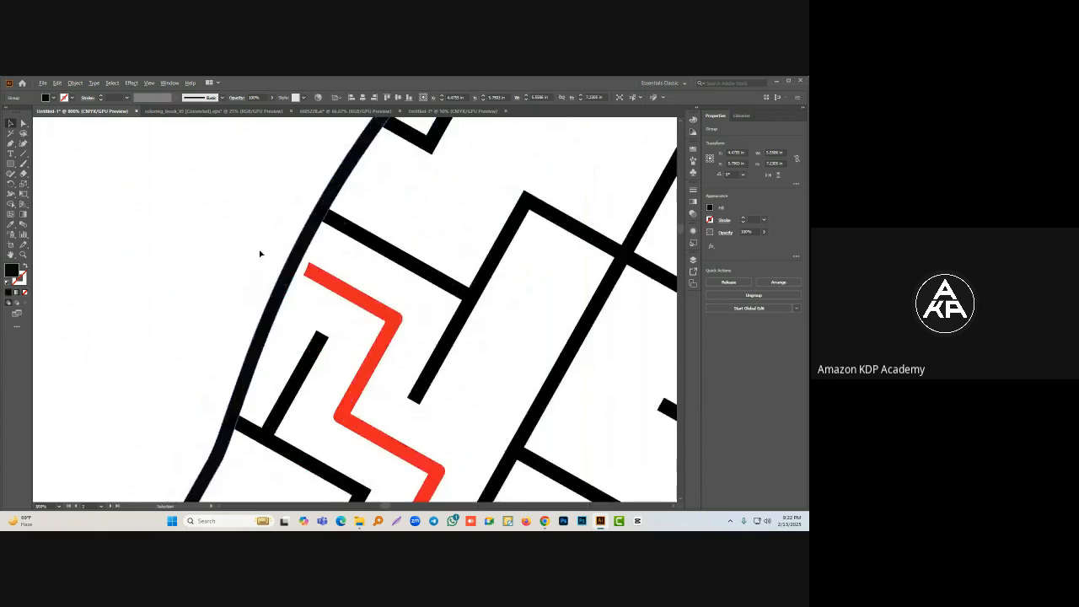
{"action": "left_click", "coordinate": [23, 173]}
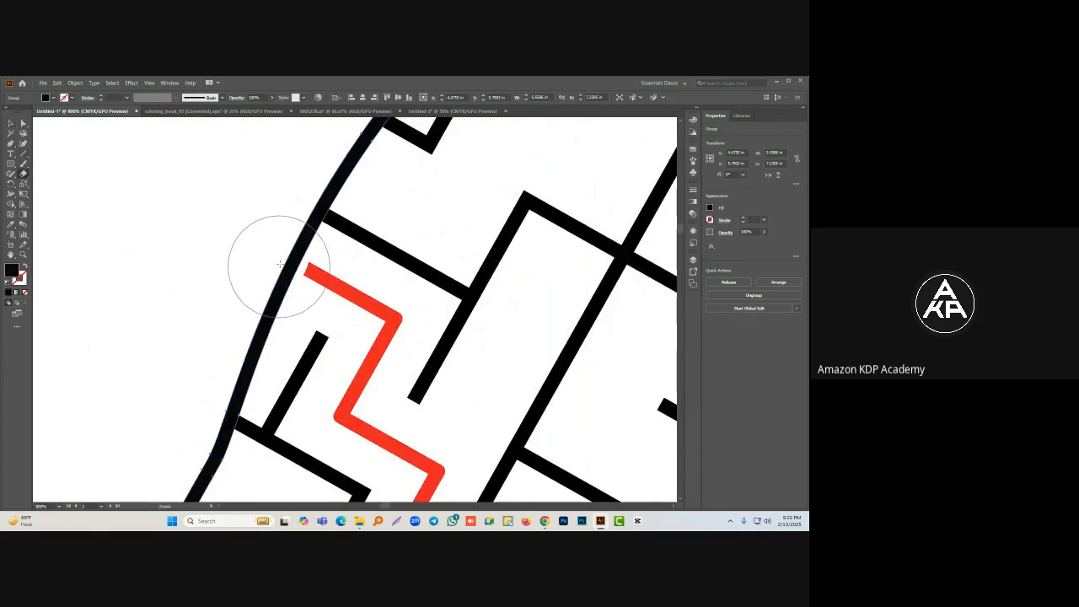
{"action": "mouse_move", "coordinate": [294, 261]}
{"action": "left_mouse_down"}
{"action": "mouse_move", "coordinate": [301, 253]}
{"action": "mouse_move", "coordinate": [290, 260]}
{"action": "left_mouse_up"}
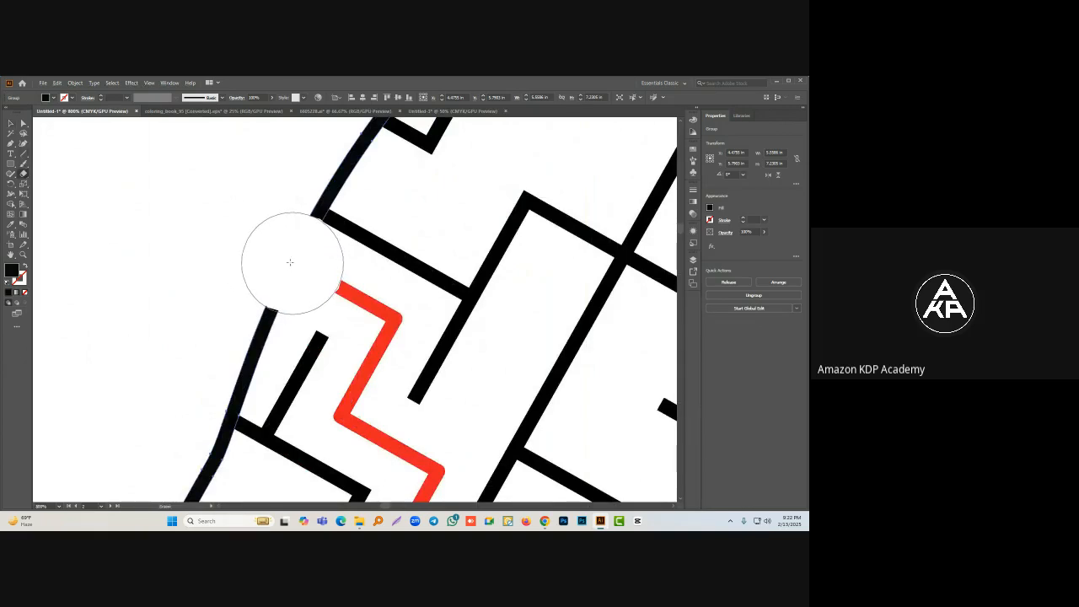
Step: Erase a gap in the carrot's outline at the lower end of the red path to open the maze exit
{"action": "scroll", "coordinate": [183, 232], "scroll_direction": "down", "scroll_amount": 5}
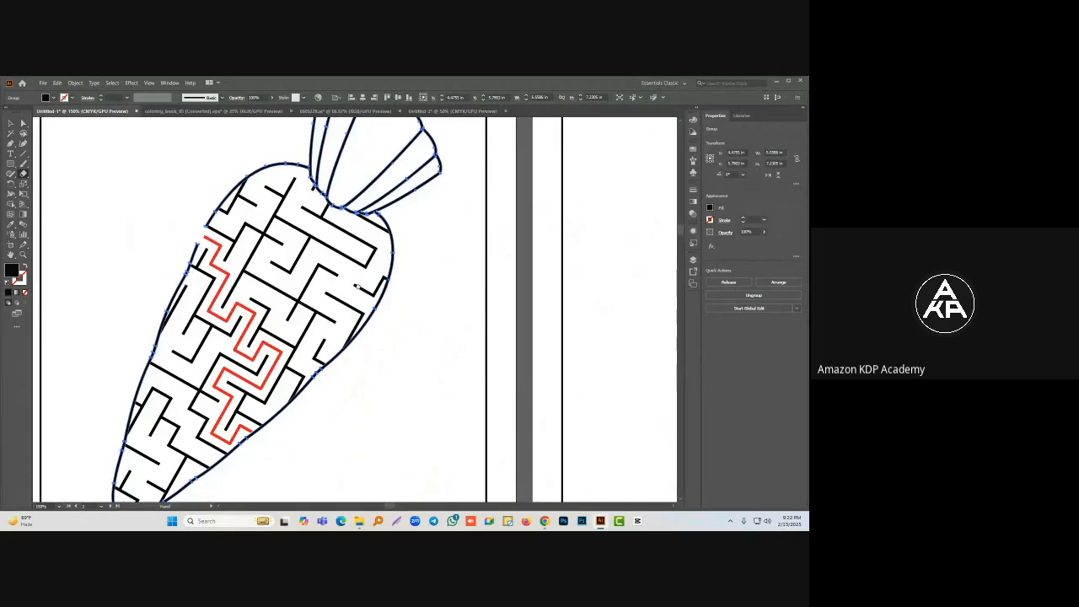
{"action": "scroll", "coordinate": [261, 405], "scroll_direction": "up", "scroll_amount": 4}
{"action": "key", "text": "space"}
{"action": "left_click_drag", "start_coordinate": [271, 196], "coordinate": [288, 298]}
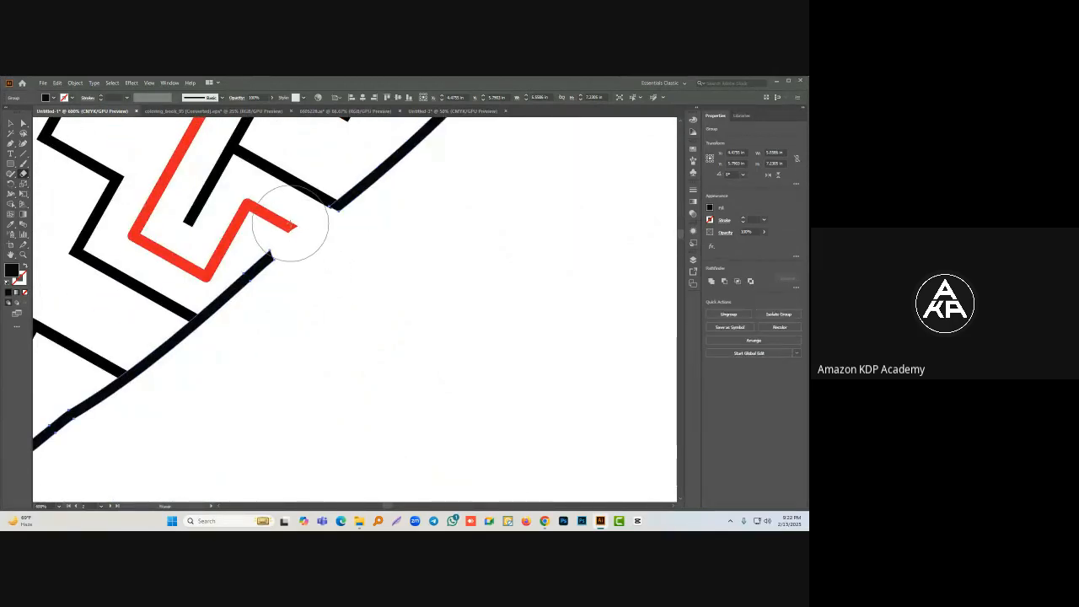
{"action": "left_click_drag", "start_coordinate": [292, 234], "coordinate": [339, 262]}
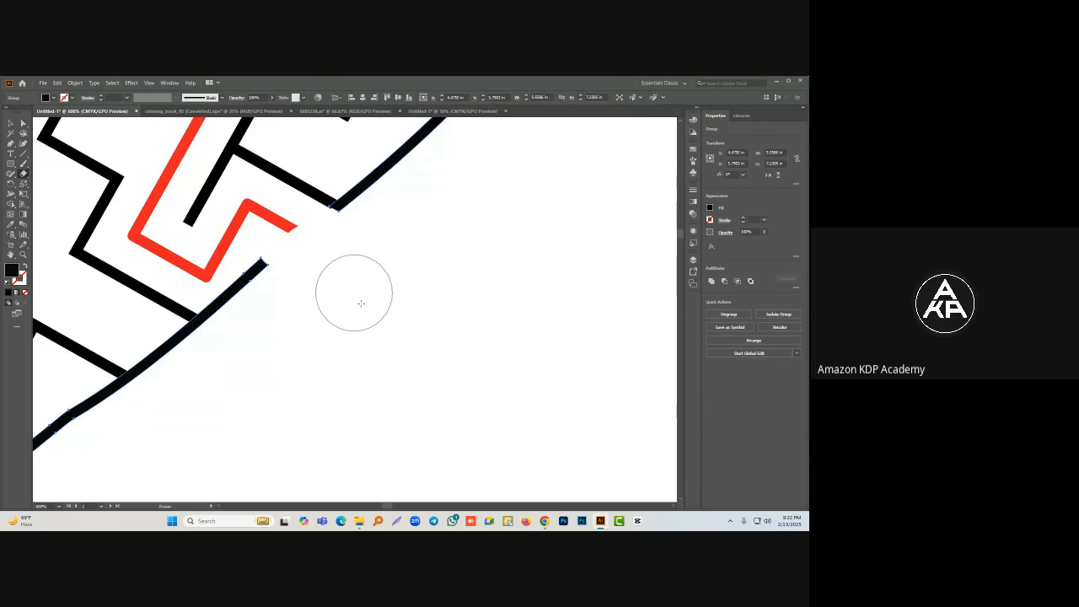
{"action": "scroll", "coordinate": [370, 325], "scroll_direction": "down", "scroll_amount": 3}
{"action": "left_click", "coordinate": [10, 124]}
{"action": "left_click", "coordinate": [195, 197]}
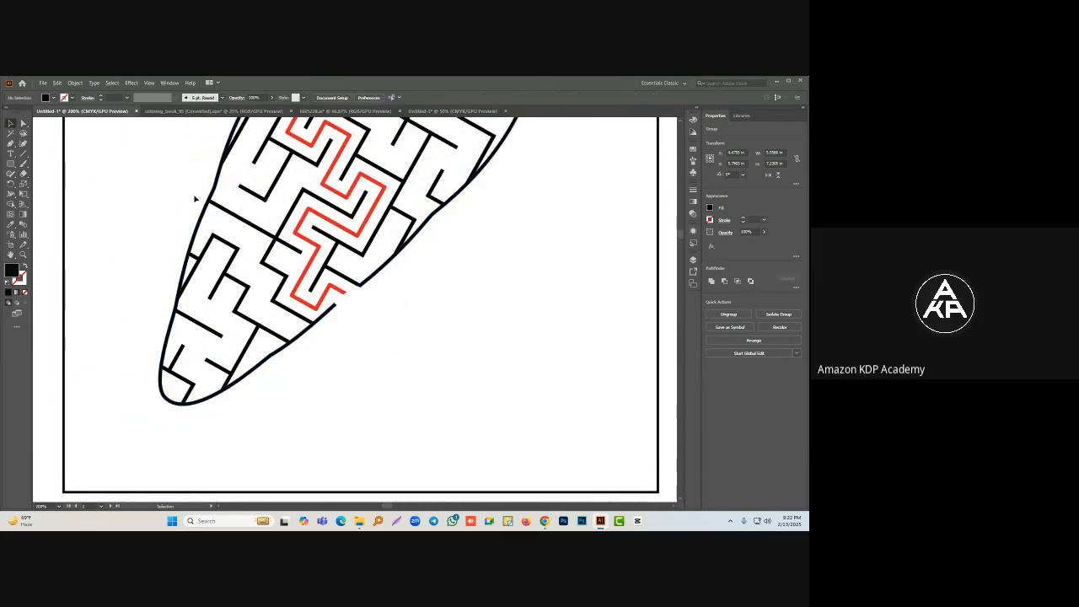
Step: Delete the short stray maze line fragment just below the base of the carrot's leaves
{"action": "mouse_move", "coordinate": [245, 160]}
{"action": "left_mouse_down"}
{"action": "mouse_move", "coordinate": [210, 384]}
{"action": "mouse_move", "coordinate": [149, 414]}
{"action": "left_mouse_up"}
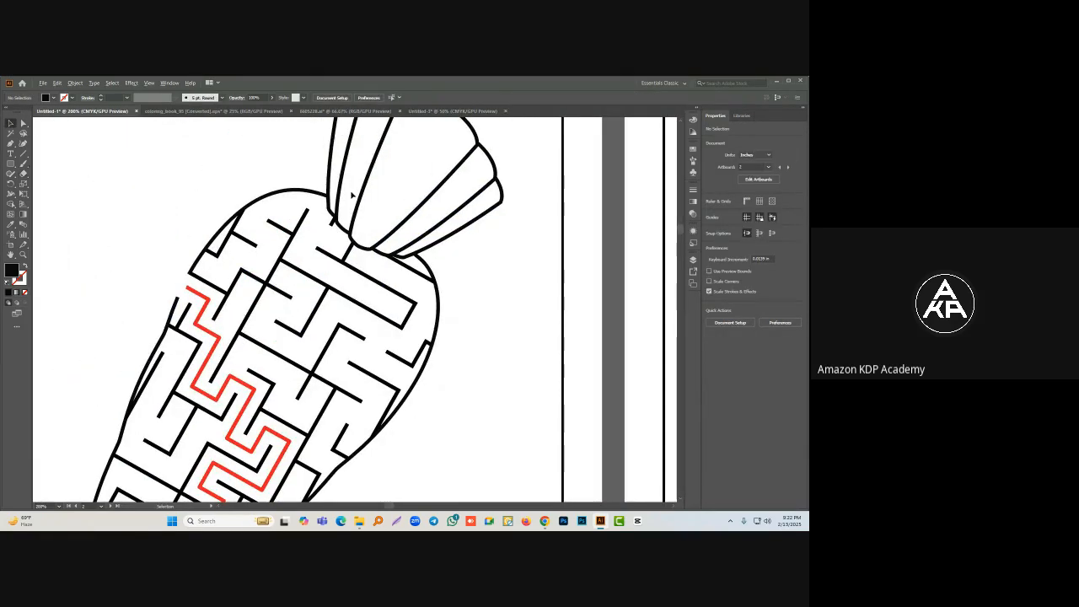
{"action": "scroll", "coordinate": [351, 194], "scroll_direction": "up", "scroll_amount": 5}
{"action": "left_click", "coordinate": [249, 373]}
{"action": "scroll", "coordinate": [247, 373], "scroll_direction": "down", "scroll_amount": 4}
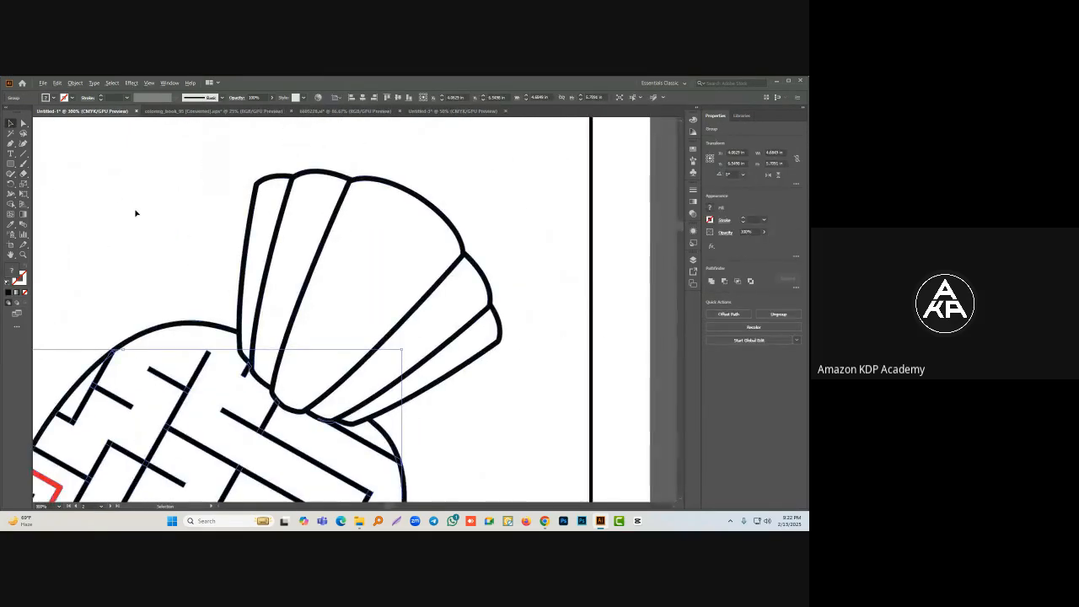
{"action": "left_click", "coordinate": [23, 124]}
{"action": "left_click", "coordinate": [247, 373]}
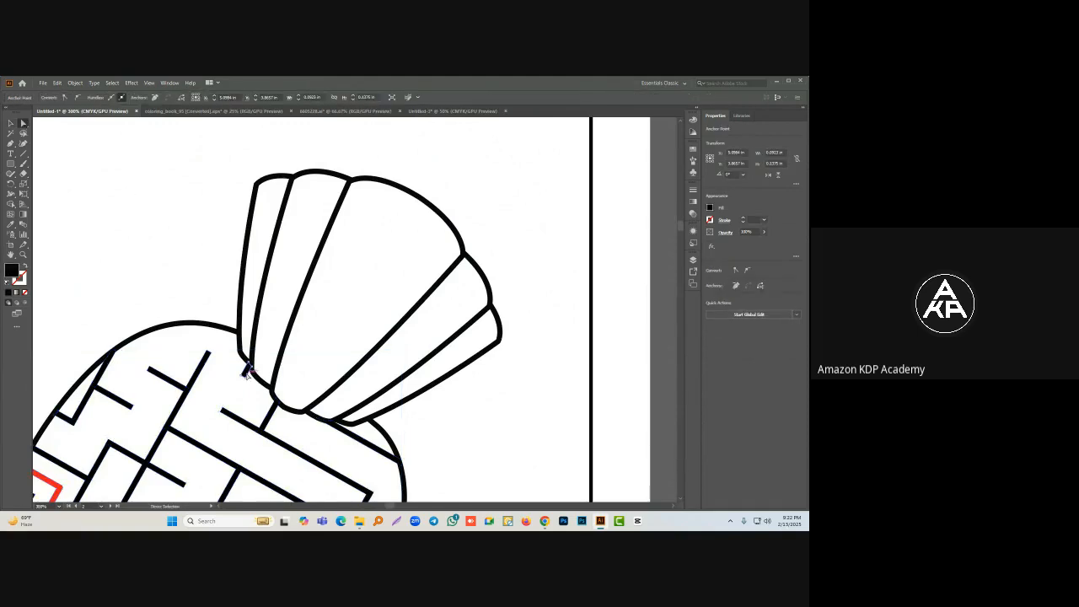
{"action": "key", "text": "Delete"}
{"action": "key", "text": "Delete"}
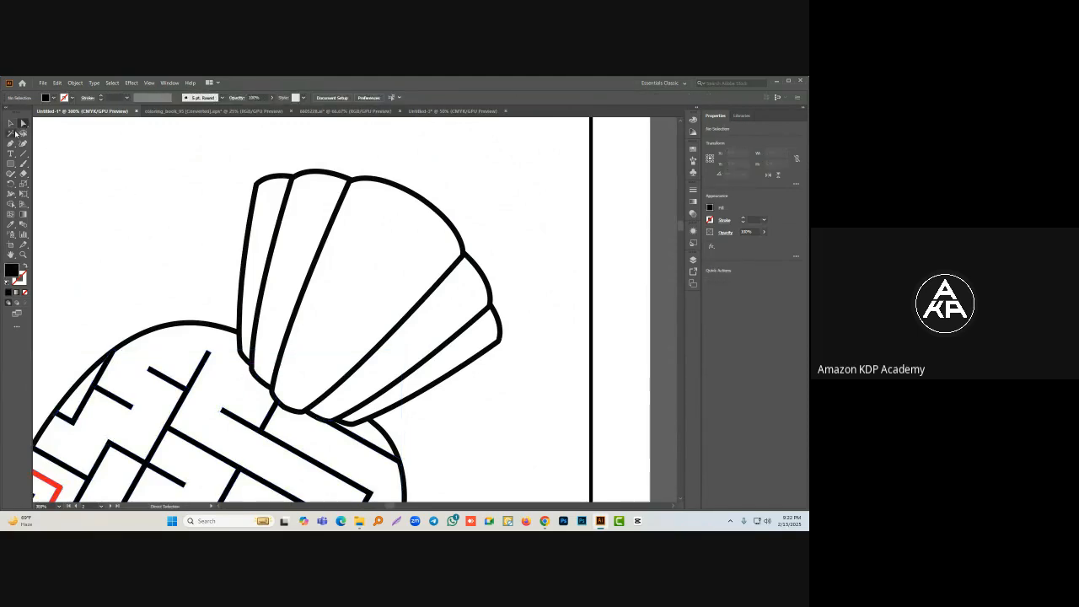
Step: Ungroup the turtle artwork so that its arrows and labels can be selected separately
{"action": "scroll", "coordinate": [210, 207], "scroll_direction": "down", "scroll_amount": 5}
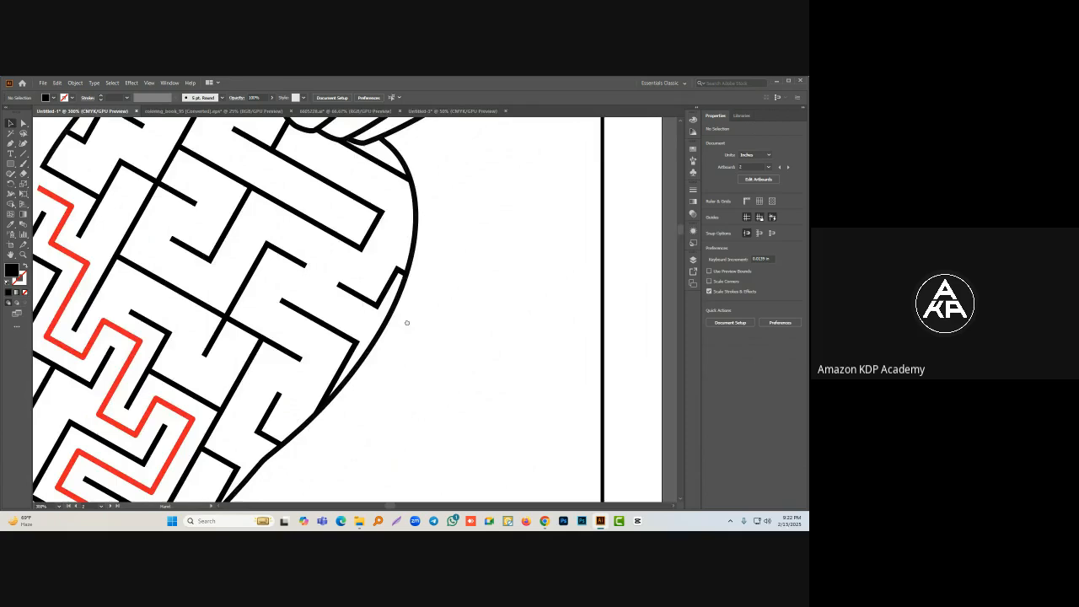
{"action": "scroll", "coordinate": [407, 323], "scroll_direction": "down", "scroll_amount": 8}
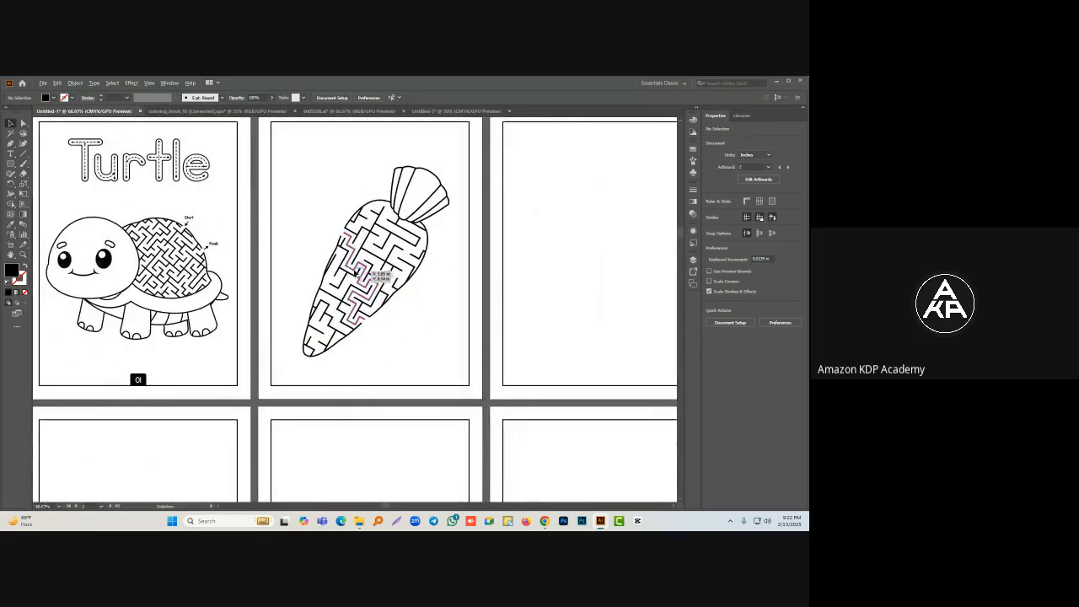
{"action": "scroll", "coordinate": [357, 274], "scroll_direction": "up", "scroll_amount": 4}
{"action": "scroll", "coordinate": [359, 274], "scroll_direction": "down", "scroll_amount": 4}
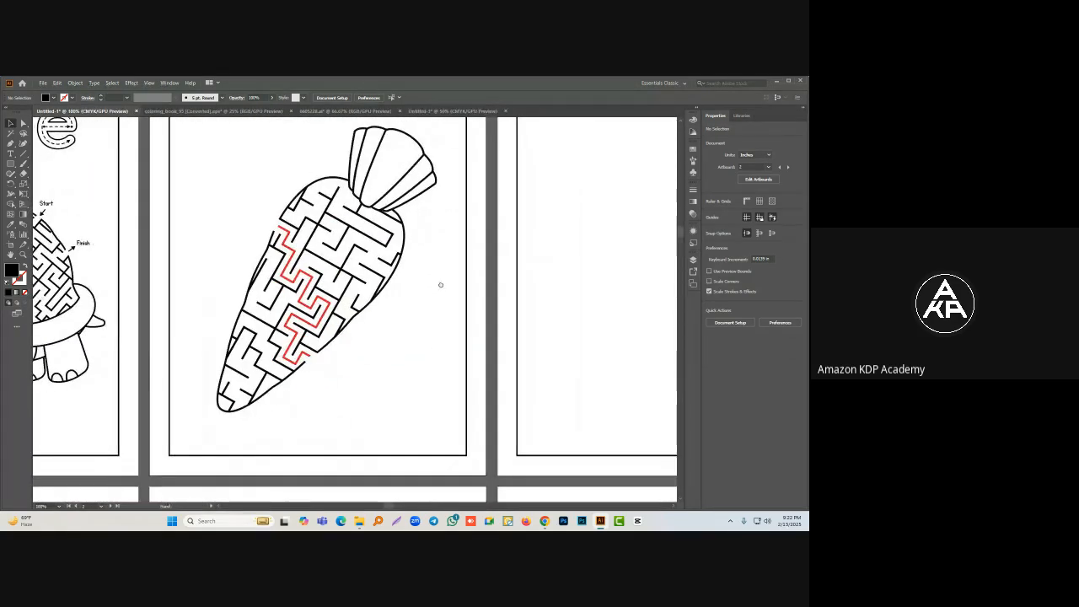
{"action": "left_click_drag", "start_coordinate": [268, 212], "coordinate": [369, 257]}
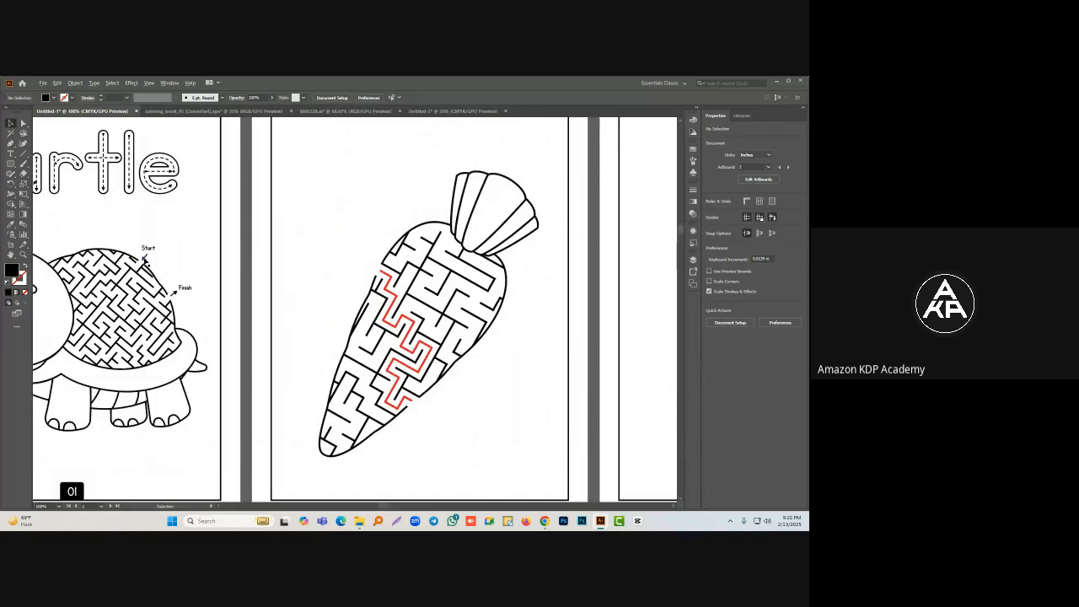
{"action": "left_click_drag", "start_coordinate": [144, 260], "coordinate": [347, 262]}
{"action": "key", "text": "ctrl+z"}
{"action": "right_click", "coordinate": [149, 246]}
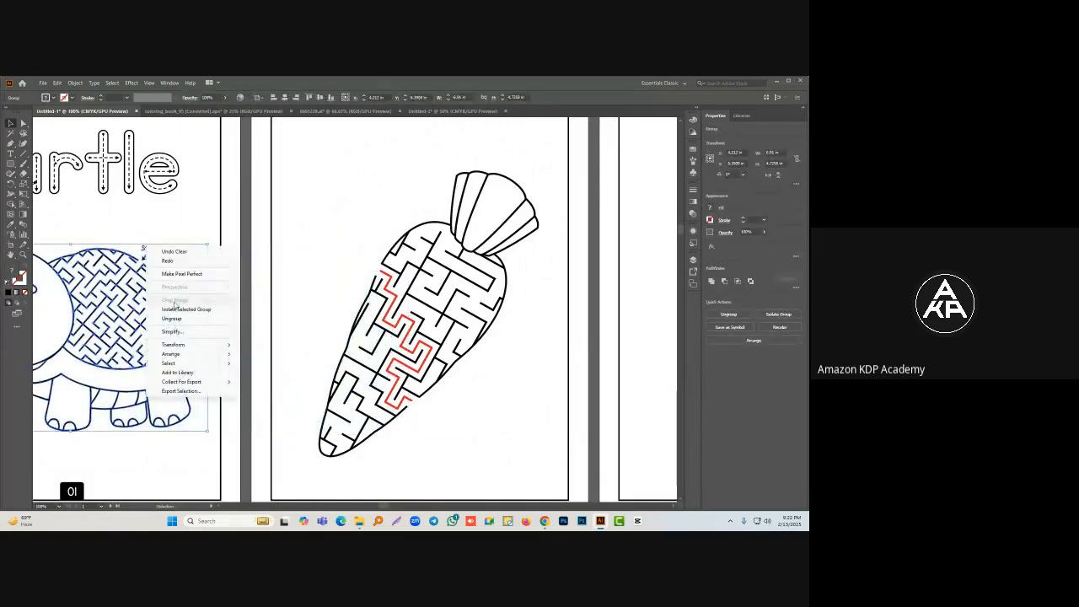
{"action": "left_click", "coordinate": [212, 318]}
{"action": "left_click", "coordinate": [212, 317]}
Step: Copy the turtle's Start arrow to the carrot maze's upper opening and rotate it to point into the maze
{"action": "left_click_drag", "start_coordinate": [142, 260], "coordinate": [336, 234]}
{"action": "scroll", "coordinate": [379, 262], "scroll_direction": "up", "scroll_amount": 4}
{"action": "left_click", "coordinate": [335, 235]}
{"action": "mouse_move", "coordinate": [357, 278]}
{"action": "left_mouse_down"}
{"action": "mouse_move", "coordinate": [366, 289]}
{"action": "mouse_move", "coordinate": [356, 280]}
{"action": "left_mouse_up"}
{"action": "scroll", "coordinate": [336, 279], "scroll_direction": "down", "scroll_amount": 4}
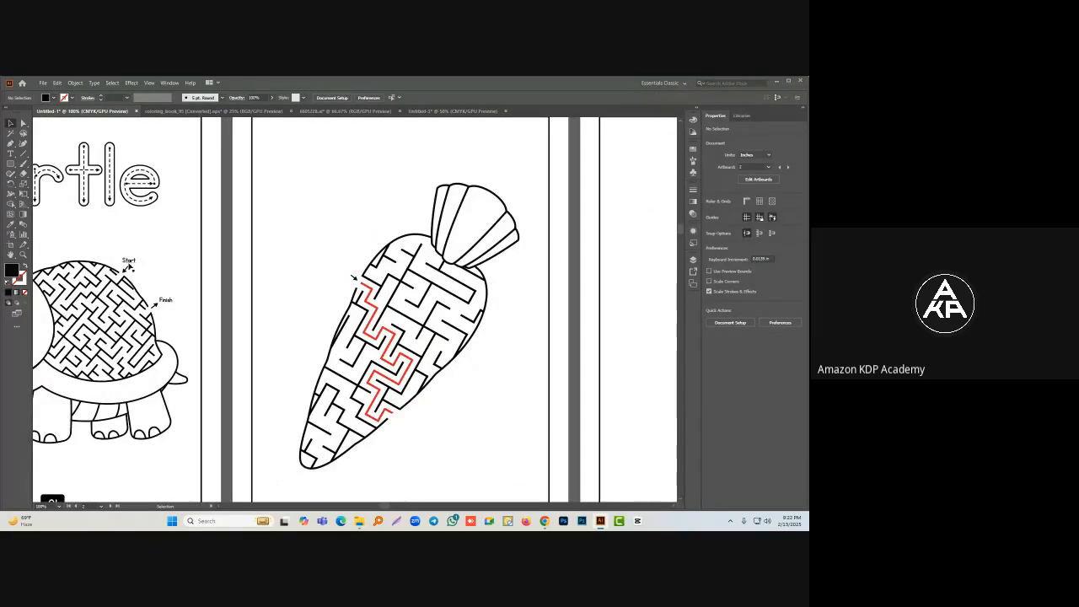
Step: Copy the turtle page's Start label to just above the arrow at the carrot maze's entrance
{"action": "left_click_drag", "start_coordinate": [128, 266], "coordinate": [336, 264]}
{"action": "key", "text": "ctrl+z"}
{"action": "left_click_drag", "start_coordinate": [123, 228], "coordinate": [339, 236]}
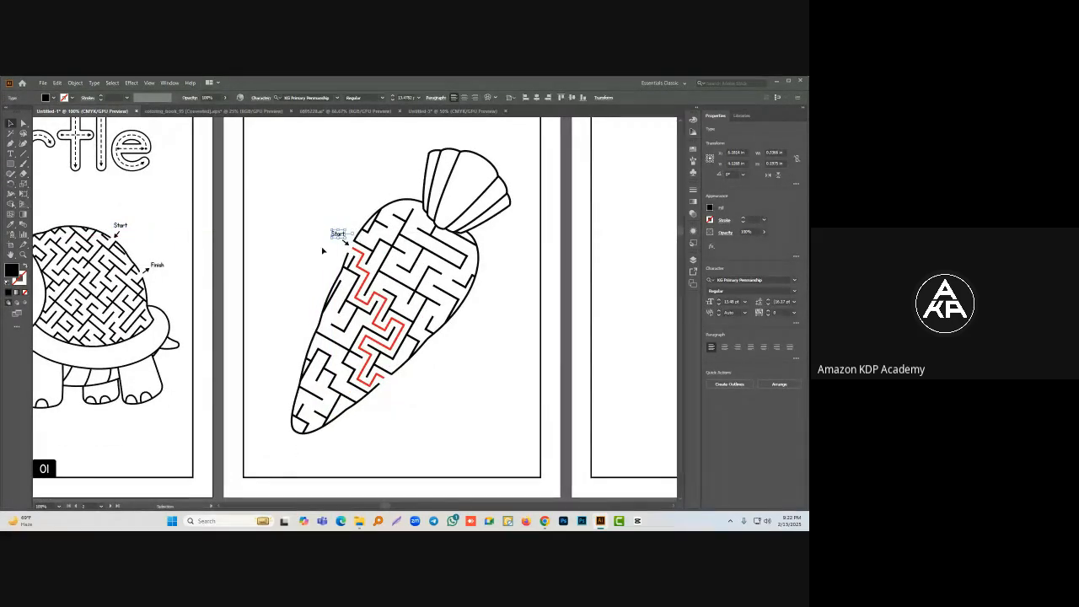
Step: Copy the turtle's Finish arrow to the carrot maze's lower opening and rotate it to point outward from the maze
{"action": "left_click_drag", "start_coordinate": [269, 249], "coordinate": [244, 156]}
{"action": "left_click_drag", "start_coordinate": [133, 186], "coordinate": [396, 308]}
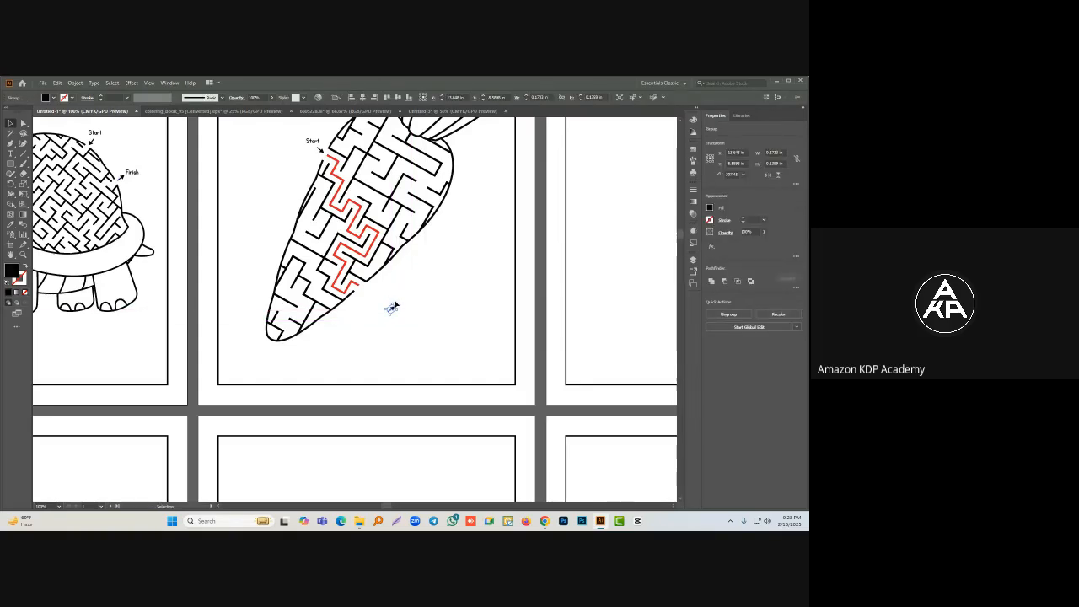
{"action": "scroll", "coordinate": [391, 311], "scroll_direction": "up", "scroll_amount": 3}
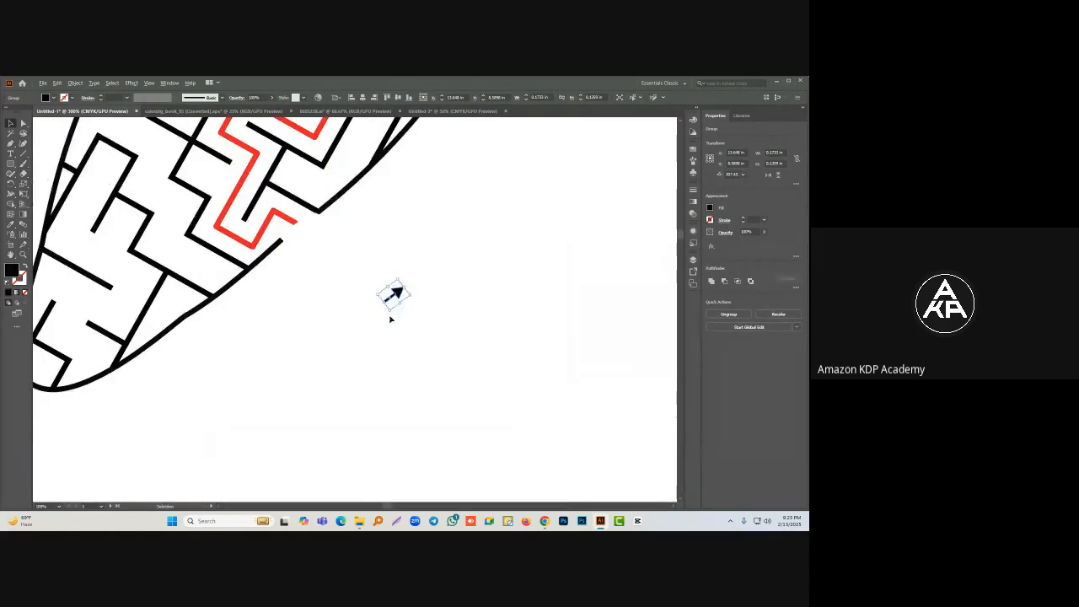
{"action": "left_click_drag", "start_coordinate": [413, 293], "coordinate": [315, 241]}
{"action": "left_click", "coordinate": [414, 313]}
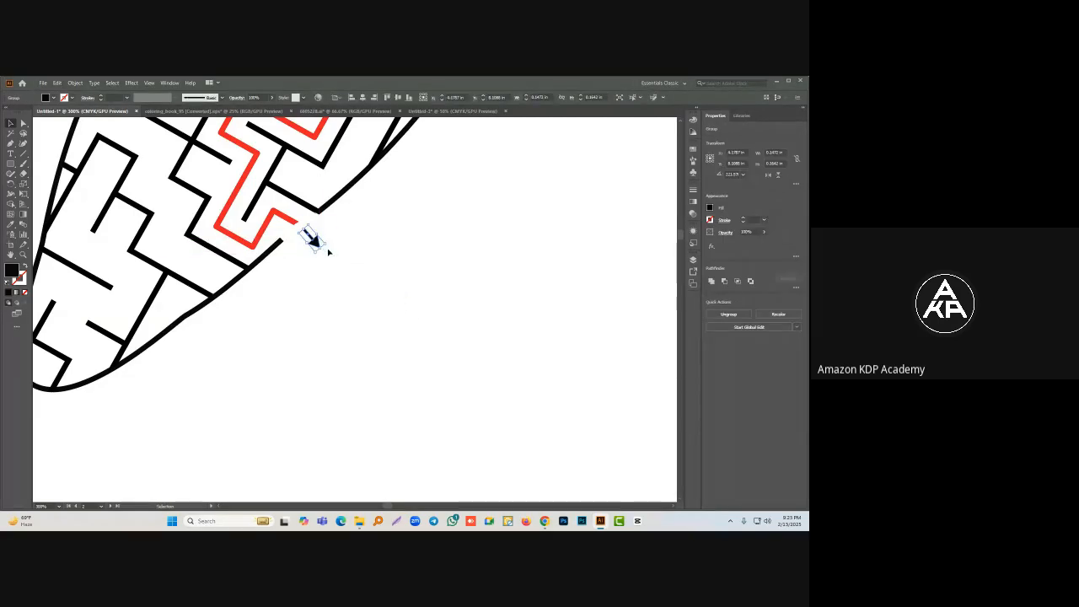
{"action": "left_click", "coordinate": [350, 254]}
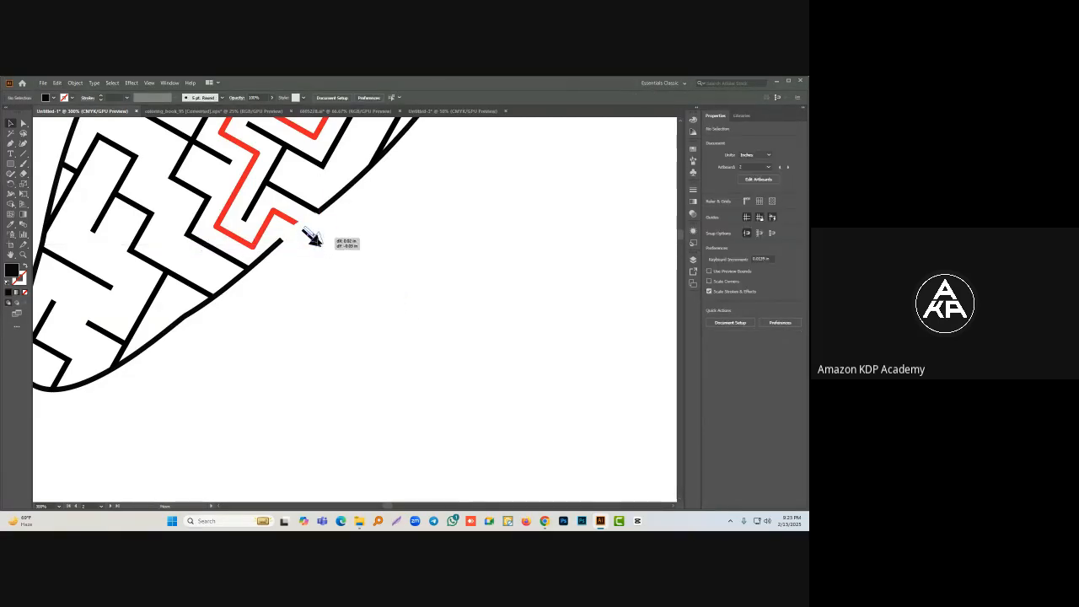
Step: Copy the turtle page's Finish label to just below the arrow at the carrot maze's exit
{"action": "scroll", "coordinate": [363, 285], "scroll_direction": "down", "scroll_amount": 5}
{"action": "left_click_drag", "start_coordinate": [197, 194], "coordinate": [355, 281]}
{"action": "left_click", "coordinate": [366, 276]}
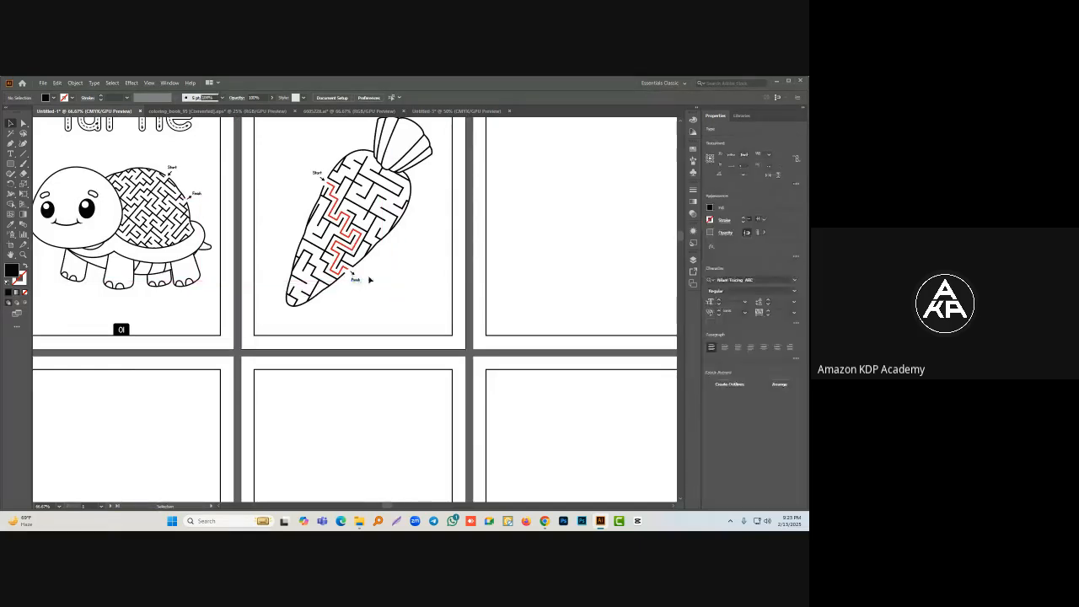
{"action": "scroll", "coordinate": [368, 281], "scroll_direction": "up", "scroll_amount": 3}
{"action": "scroll", "coordinate": [376, 271], "scroll_direction": "down", "scroll_amount": 4}
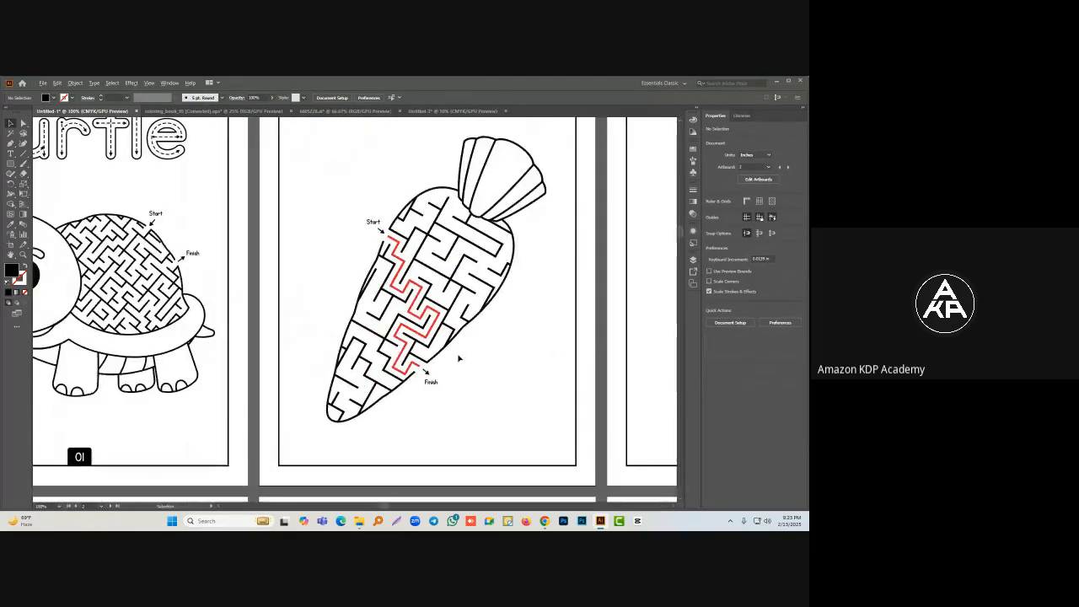
{"action": "scroll", "coordinate": [429, 317], "scroll_direction": "up", "scroll_amount": 2}
{"action": "scroll", "coordinate": [376, 278], "scroll_direction": "down", "scroll_amount": 3}
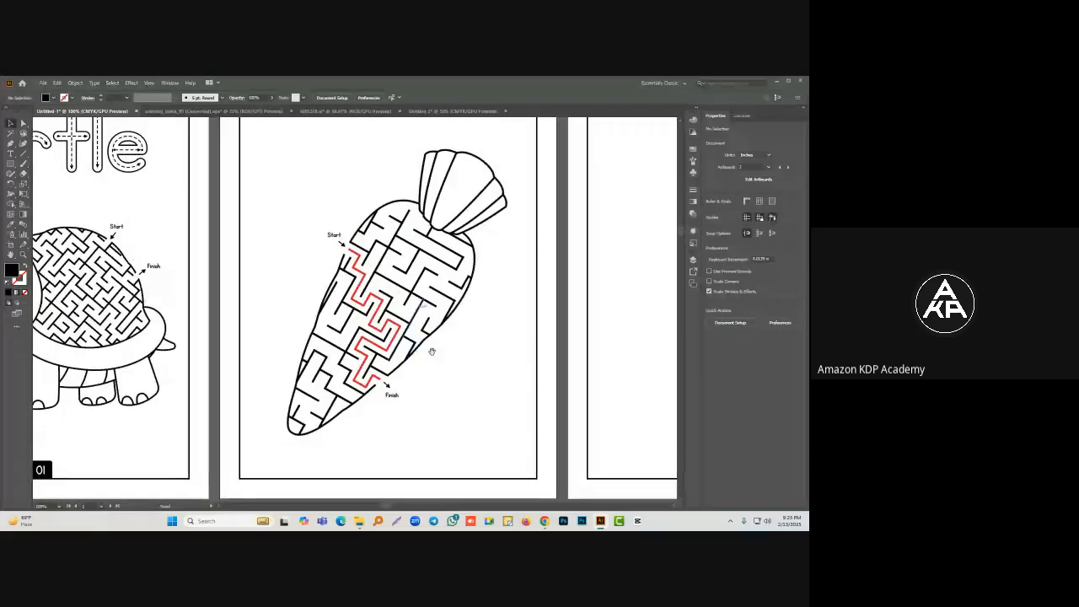
Step: Group the solved carrot maze with its Start and Finish markers and place a copy beside the turtle page, off the artboards
{"action": "left_click_drag", "start_coordinate": [351, 252], "coordinate": [434, 361]}
{"action": "key", "text": "ctrl+g"}
{"action": "left_click", "coordinate": [422, 348]}
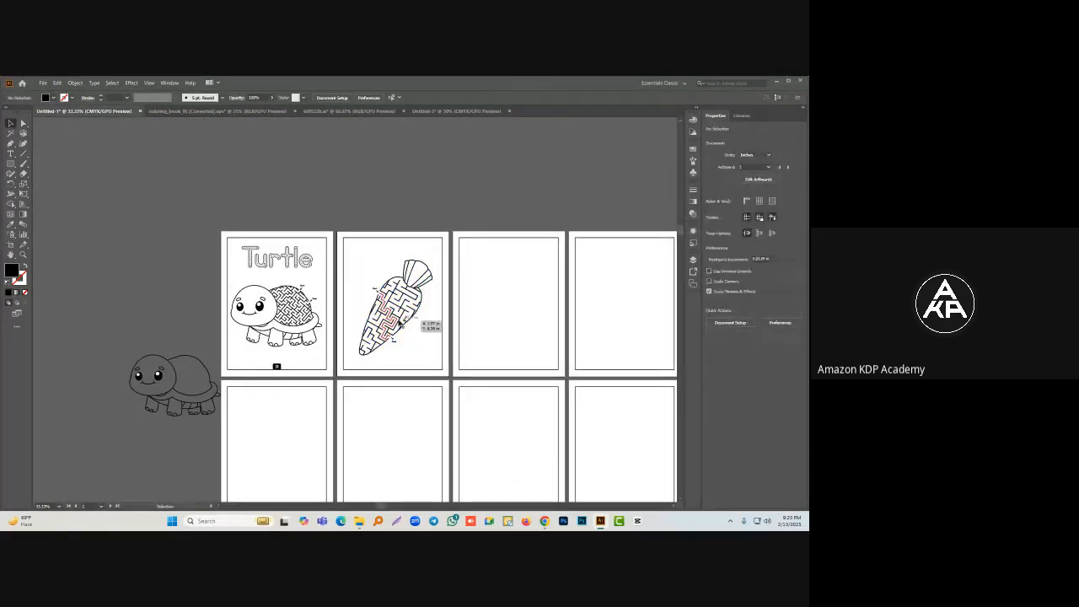
{"action": "left_click_drag", "start_coordinate": [421, 325], "coordinate": [178, 308]}
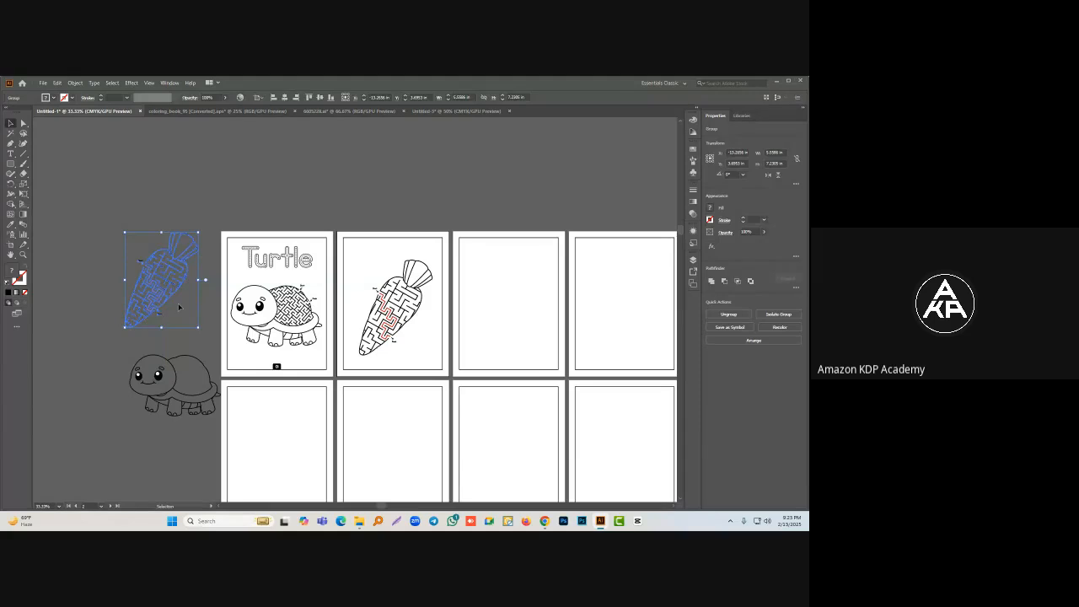
{"action": "left_click", "coordinate": [178, 308]}
Step: Delete the red solution path from the carrot maze on the second page
{"action": "scroll", "coordinate": [427, 316], "scroll_direction": "up", "scroll_amount": 2}
{"action": "left_click", "coordinate": [23, 123]}
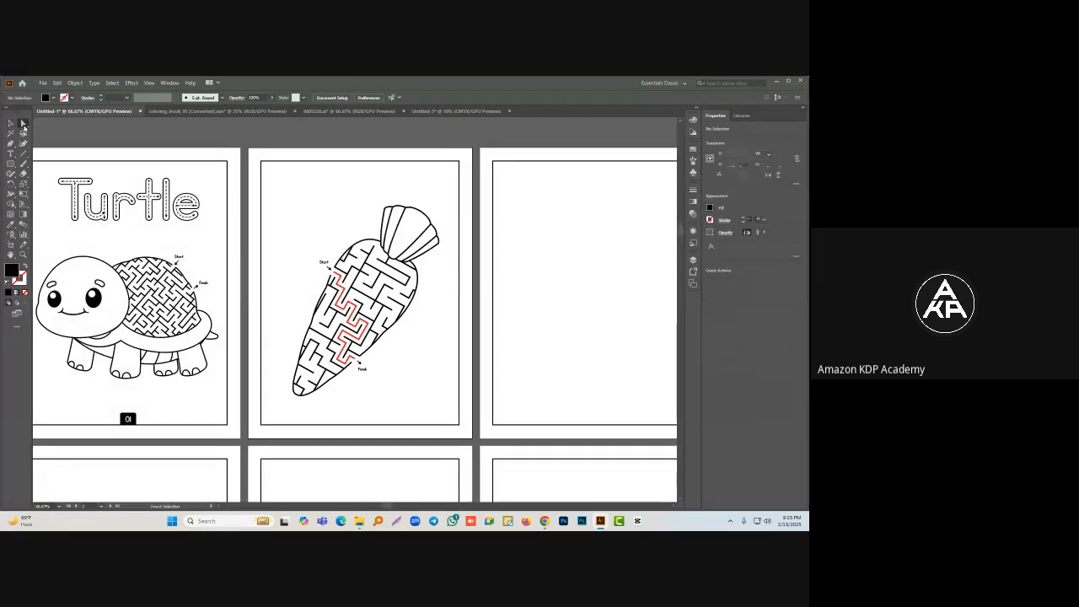
{"action": "left_click", "coordinate": [340, 281]}
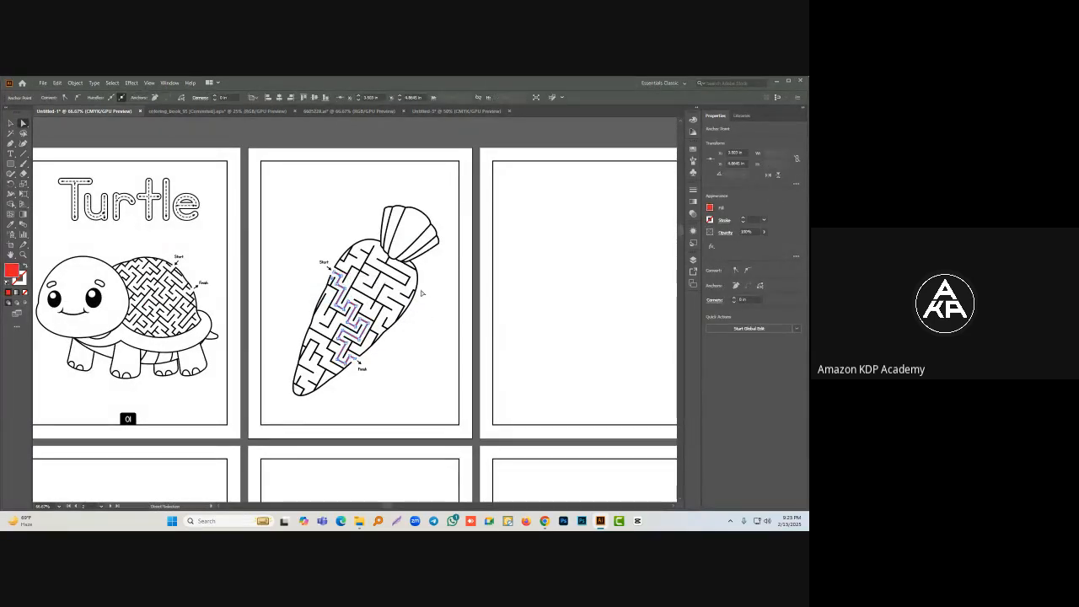
{"action": "key", "text": "Delete"}
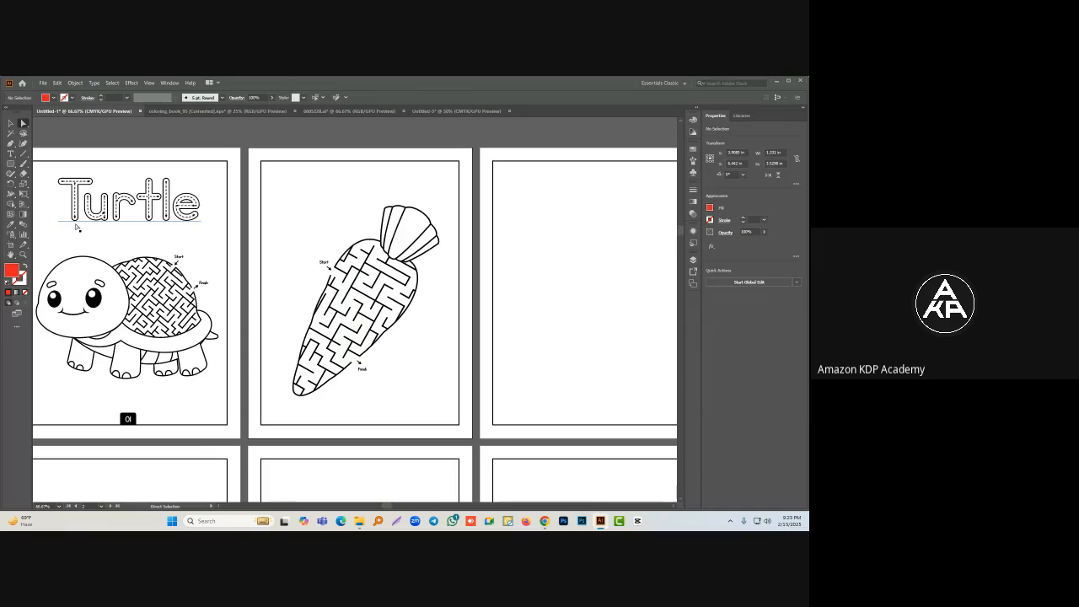
{"action": "key", "text": "v"}
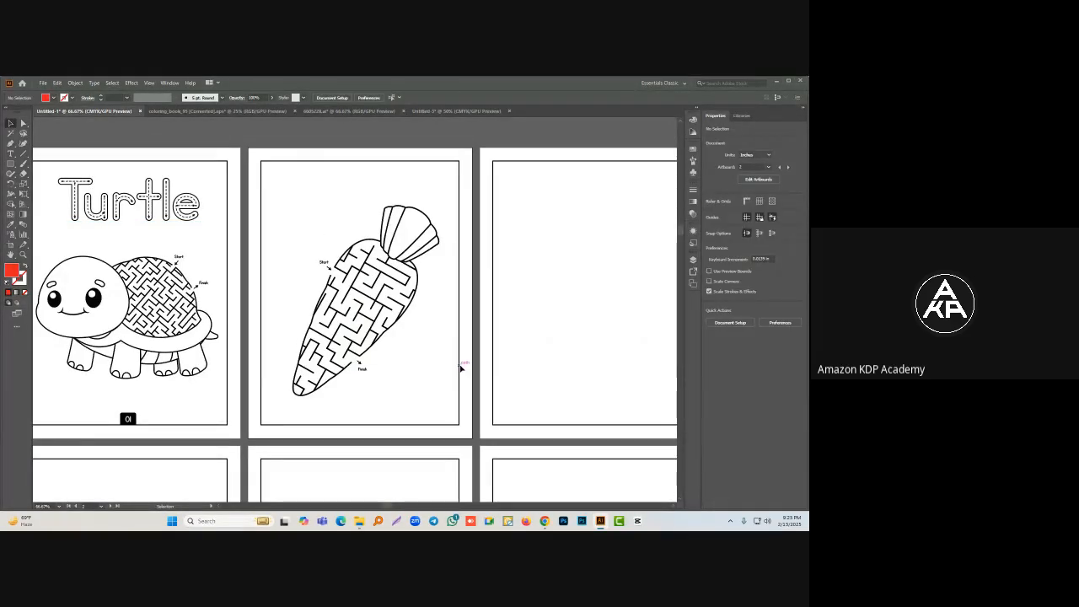
Step: Move the unsolved carrot maze lower on its page and scale it slightly to leave room for a title
{"action": "left_click_drag", "start_coordinate": [409, 360], "coordinate": [443, 352]}
{"action": "scroll", "coordinate": [441, 330], "scroll_direction": "down", "scroll_amount": 1}
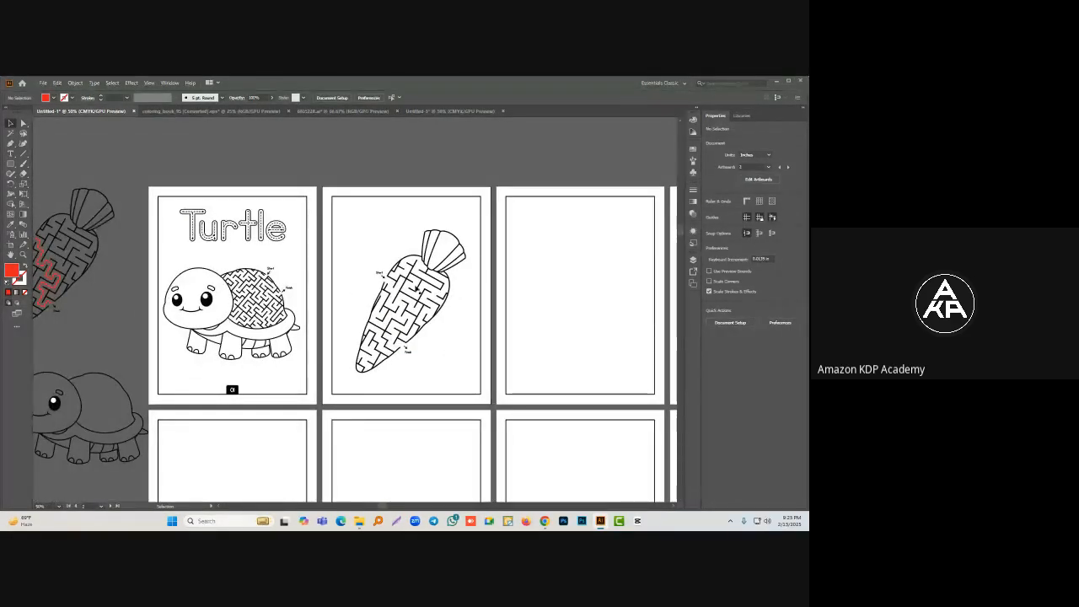
{"action": "left_click_drag", "start_coordinate": [359, 227], "coordinate": [462, 384]}
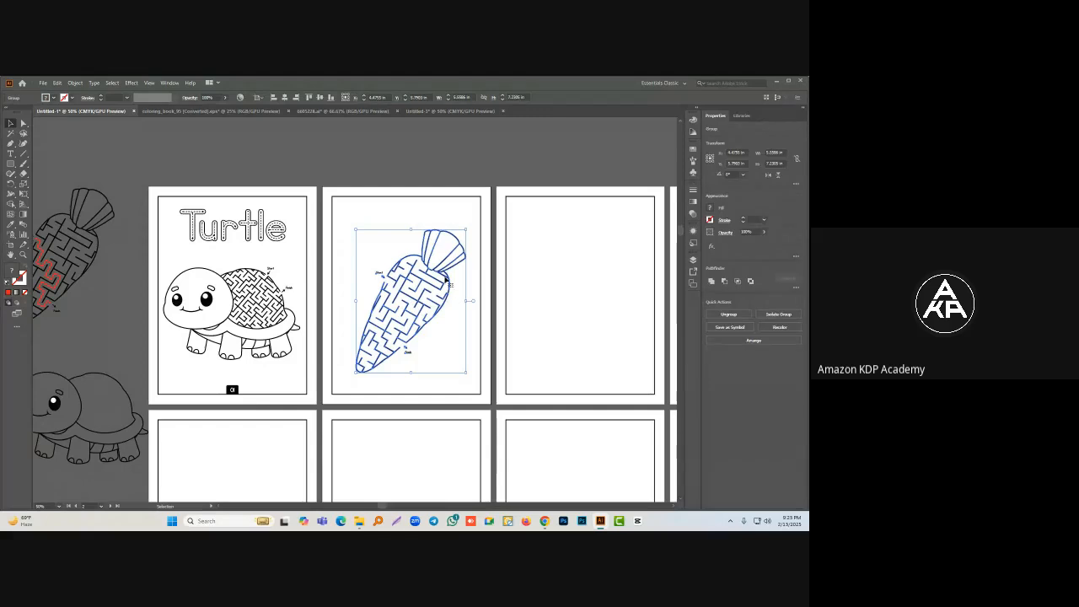
{"action": "left_click_drag", "start_coordinate": [447, 279], "coordinate": [441, 288]}
{"action": "left_click_drag", "start_coordinate": [461, 245], "coordinate": [432, 280]}
{"action": "left_click", "coordinate": [393, 232]}
Step: Copy the Turtle title to the top of the carrot page, change it to "Carrot" and centre it horizontally
{"action": "left_click_drag", "start_coordinate": [257, 234], "coordinate": [433, 234]}
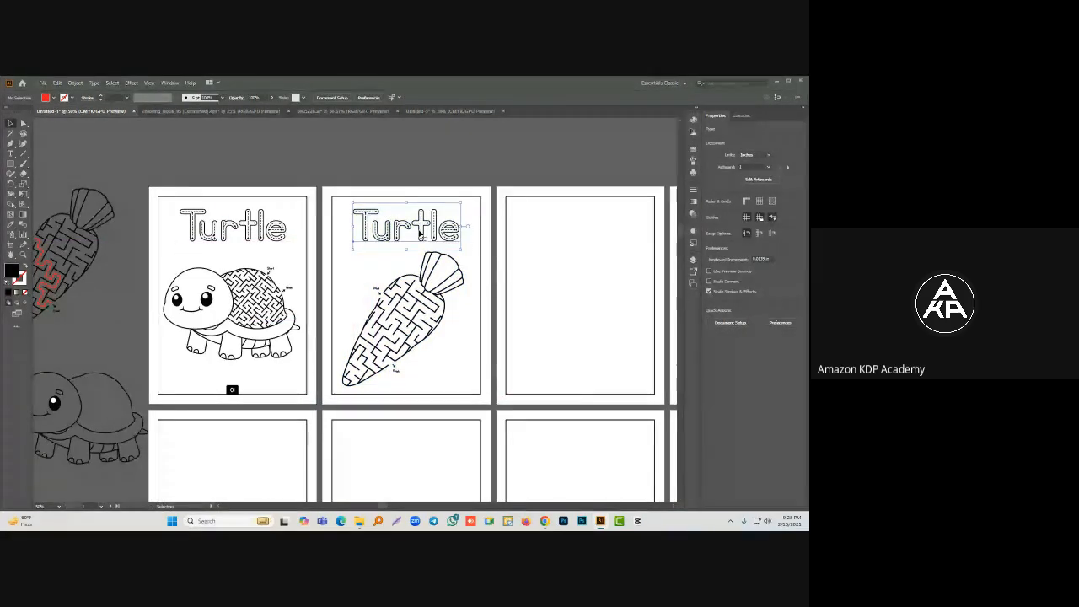
{"action": "double_click", "coordinate": [409, 226]}
{"action": "type", "text": "Ca"}
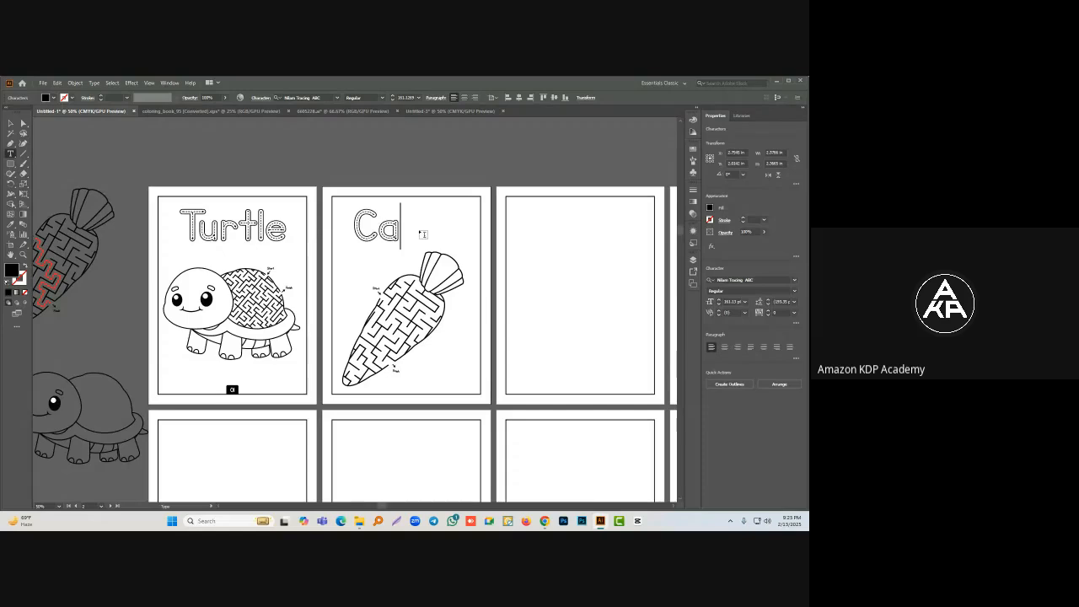
{"action": "type", "text": "rrot"}
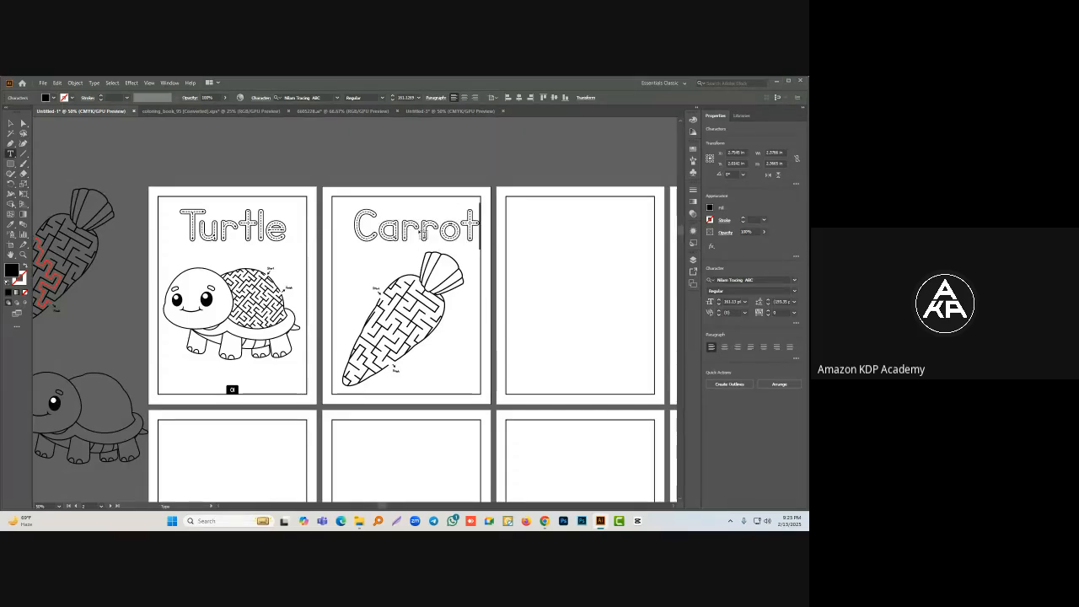
{"action": "key", "text": "Escape"}
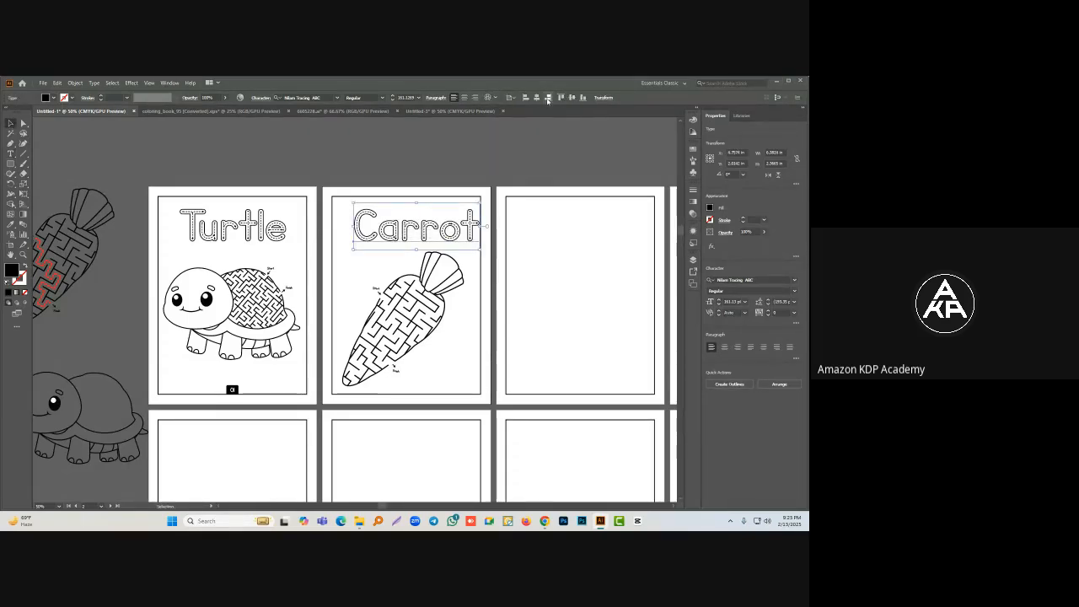
{"action": "left_click", "coordinate": [520, 154]}
{"action": "left_click_drag", "start_coordinate": [516, 305], "coordinate": [530, 248]}
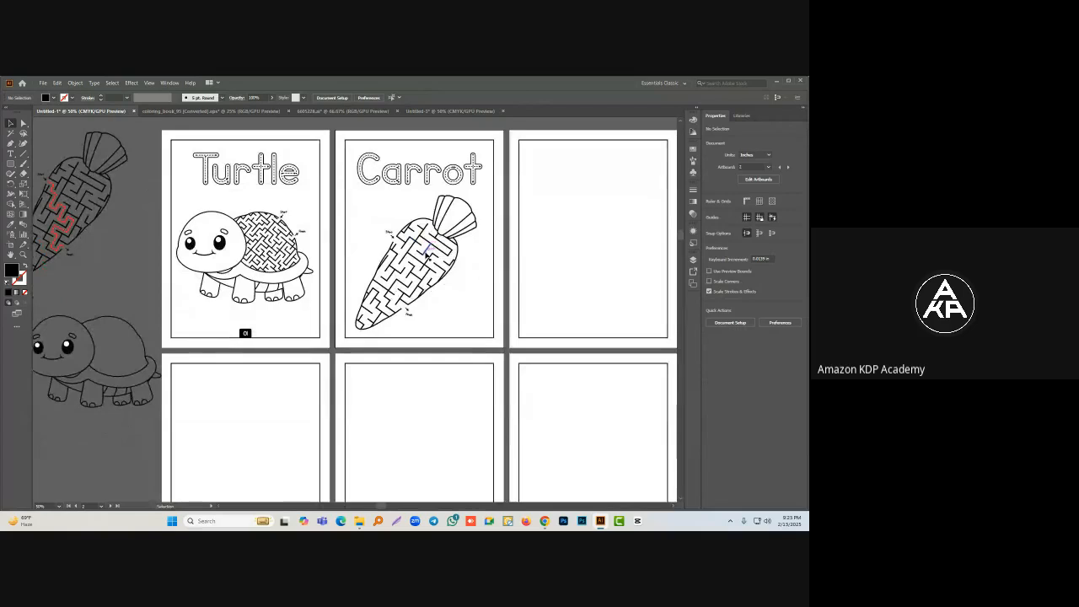
Step: Copy the turtle page's number badge to the same spot on the carrot page and change its number to 02
{"action": "scroll", "coordinate": [407, 311], "scroll_direction": "up", "scroll_amount": 1}
{"action": "scroll", "coordinate": [407, 311], "scroll_direction": "down", "scroll_amount": 2}
{"action": "scroll", "coordinate": [395, 323], "scroll_direction": "up", "scroll_amount": 3}
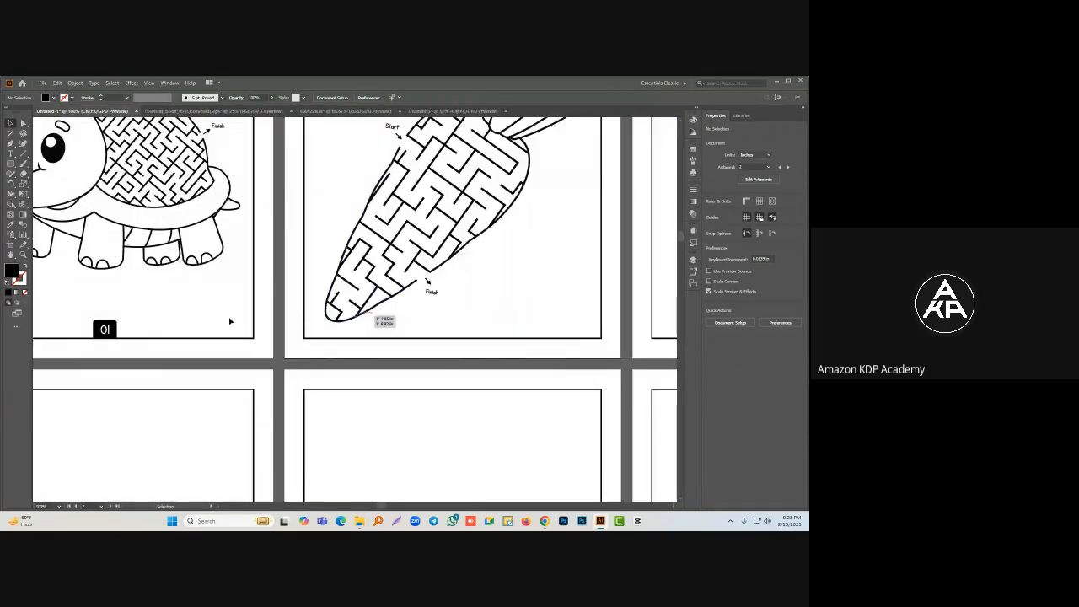
{"action": "left_click_drag", "start_coordinate": [108, 328], "coordinate": [454, 330]}
{"action": "left_click", "coordinate": [558, 314]}
{"action": "key", "text": "t"}
{"action": "left_click", "coordinate": [469, 331]}
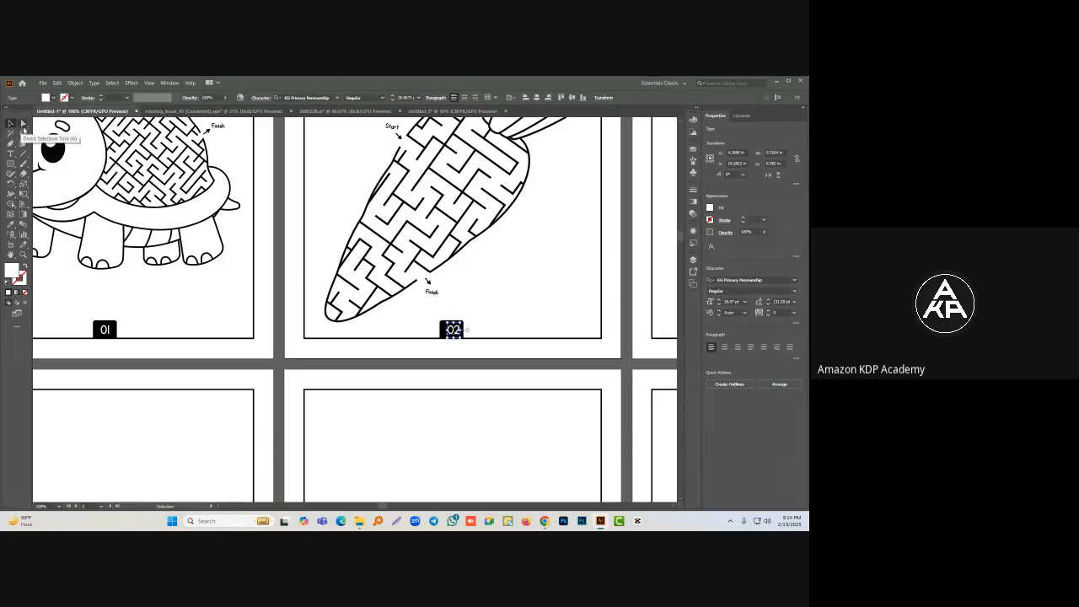
{"action": "left_click", "coordinate": [10, 123]}
{"action": "left_click", "coordinate": [534, 285]}
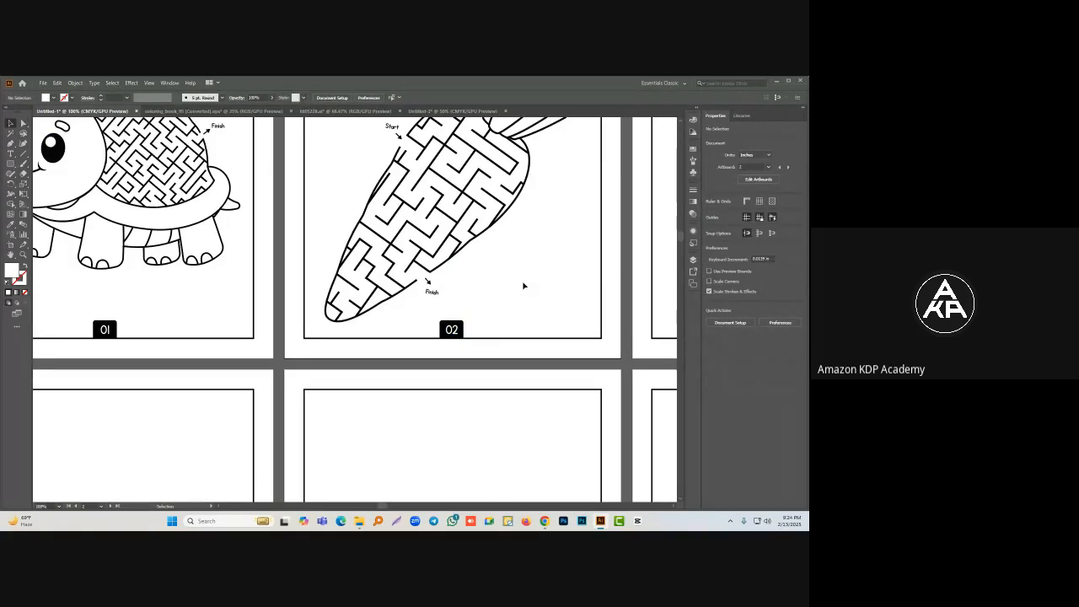
Step: Group the spare solved carrot maze and move it down beside the solution page
{"action": "scroll", "coordinate": [523, 286], "scroll_direction": "down", "scroll_amount": 3}
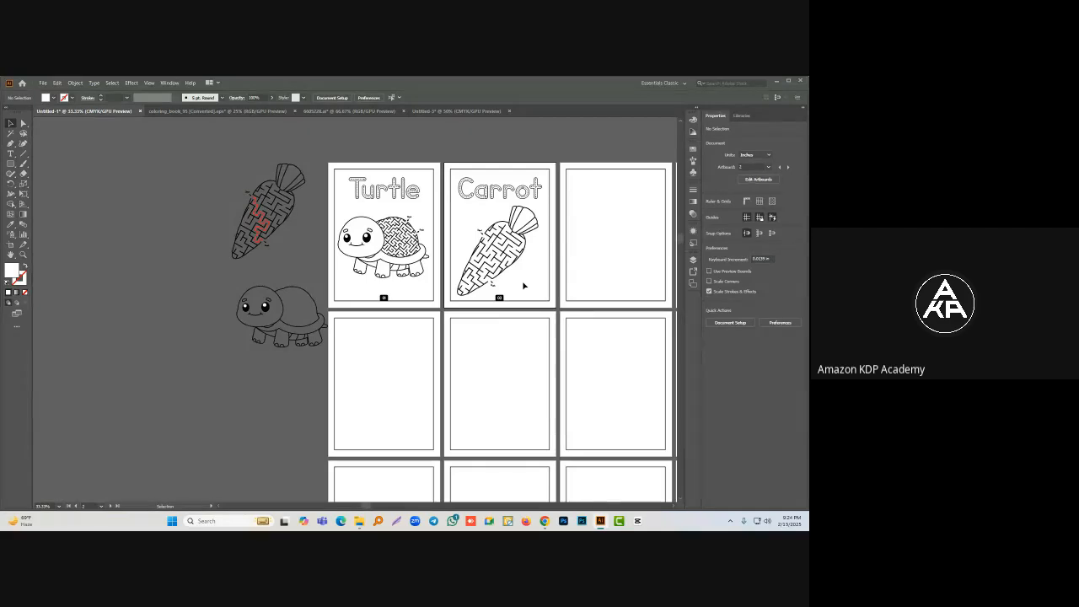
{"action": "left_click_drag", "start_coordinate": [311, 275], "coordinate": [311, 262]}
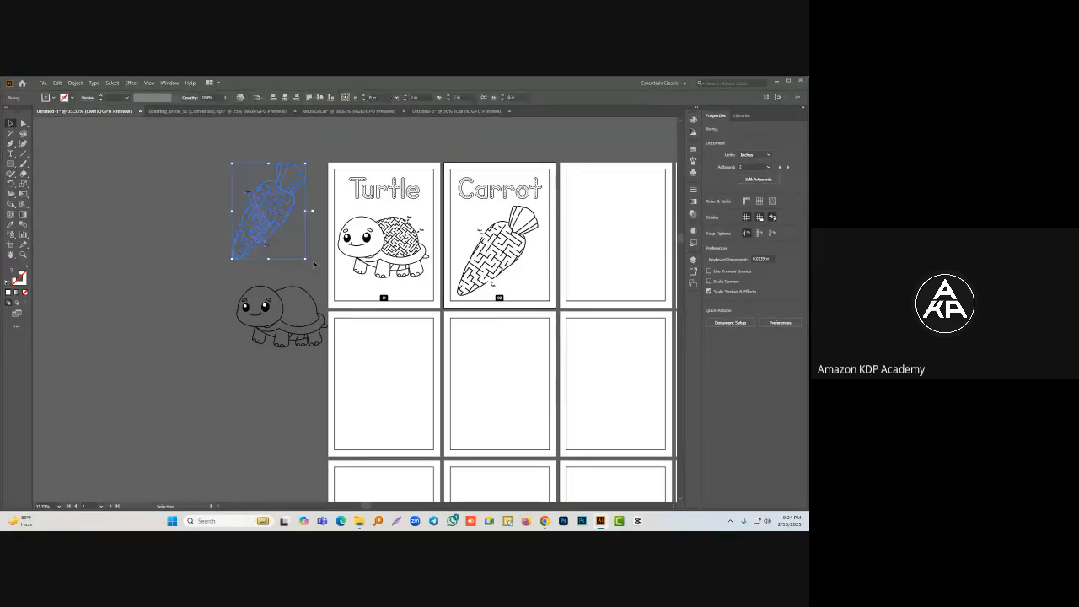
{"action": "key", "text": "ctrl+g"}
{"action": "scroll", "coordinate": [308, 261], "scroll_direction": "down", "scroll_amount": 5}
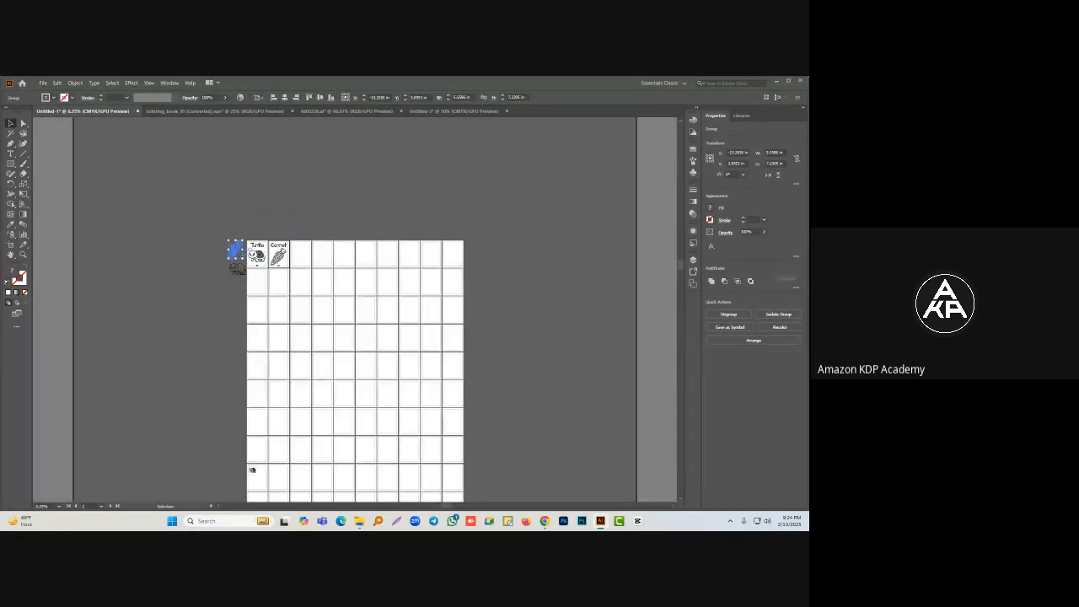
{"action": "left_click_drag", "start_coordinate": [235, 250], "coordinate": [198, 445]}
{"action": "scroll", "coordinate": [199, 311], "scroll_direction": "down", "scroll_amount": 3}
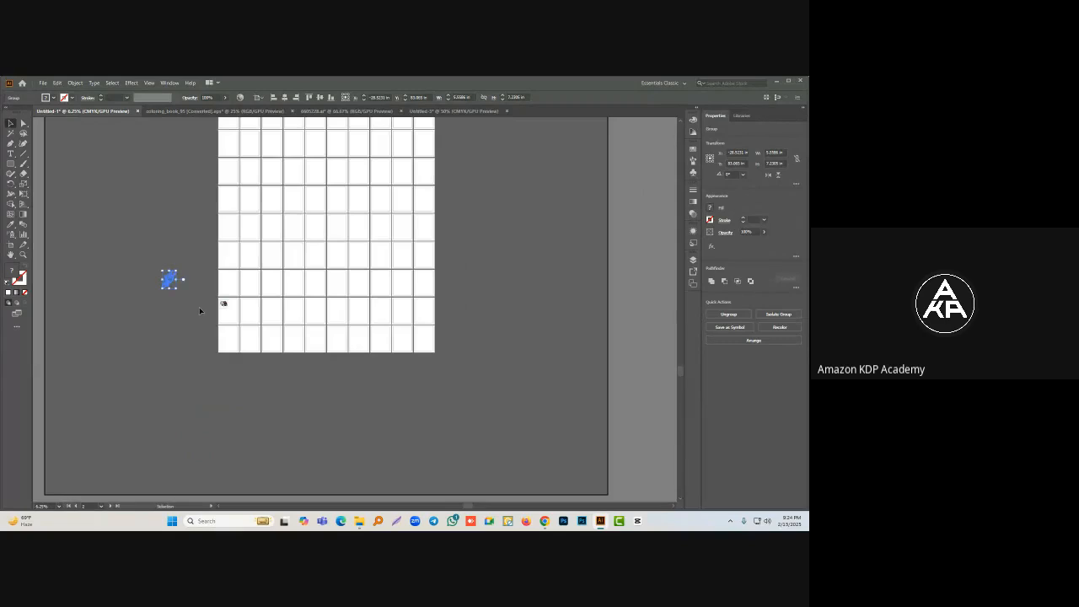
{"action": "scroll", "coordinate": [199, 307], "scroll_direction": "up", "scroll_amount": 4}
{"action": "left_click_drag", "start_coordinate": [76, 195], "coordinate": [208, 286]}
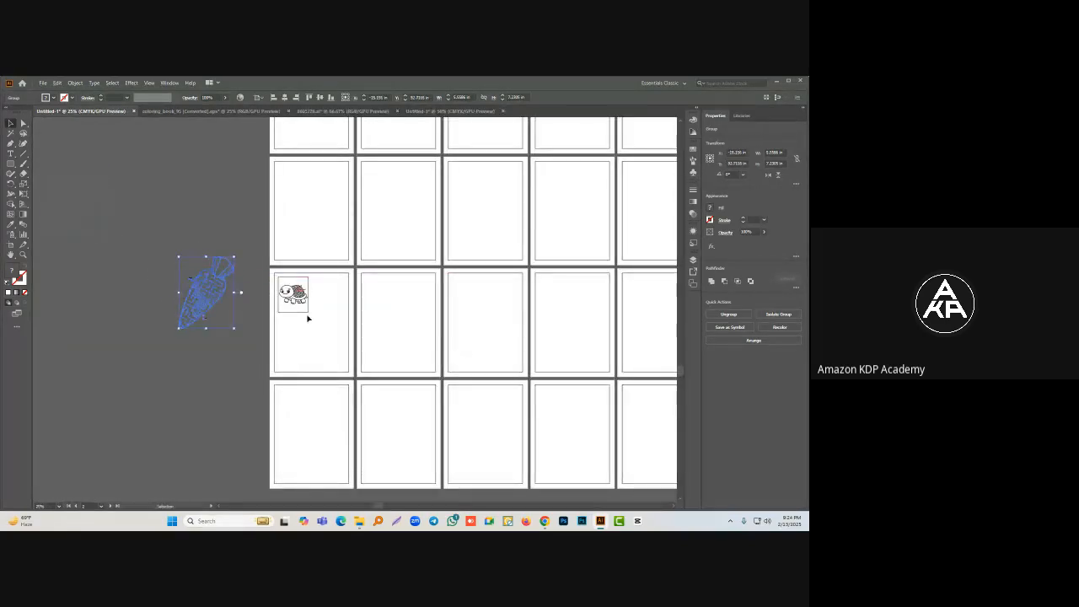
Step: Duplicate the turtle solution's rectangular frame directly beside it on the solution page
{"action": "left_click_drag", "start_coordinate": [308, 313], "coordinate": [341, 313]}
{"action": "left_click", "coordinate": [332, 333]}
{"action": "scroll", "coordinate": [332, 325], "scroll_direction": "up", "scroll_amount": 2}
Step: Scale down the solved carrot maze and centre it inside the second frame on the solution page
{"action": "left_click_drag", "start_coordinate": [83, 251], "coordinate": [321, 249]}
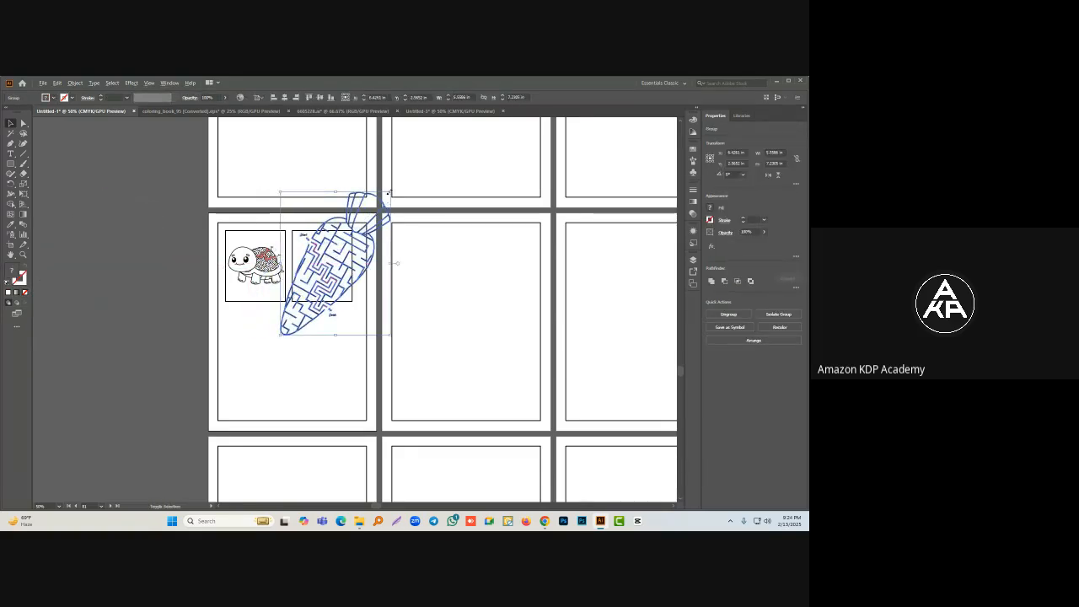
{"action": "scroll", "coordinate": [321, 260], "scroll_direction": "up", "scroll_amount": 3}
{"action": "left_click_drag", "start_coordinate": [336, 250], "coordinate": [257, 286]}
{"action": "scroll", "coordinate": [369, 195], "scroll_direction": "down", "scroll_amount": 3}
{"action": "left_click_drag", "start_coordinate": [357, 194], "coordinate": [364, 185]}
{"action": "left_click", "coordinate": [336, 228]}
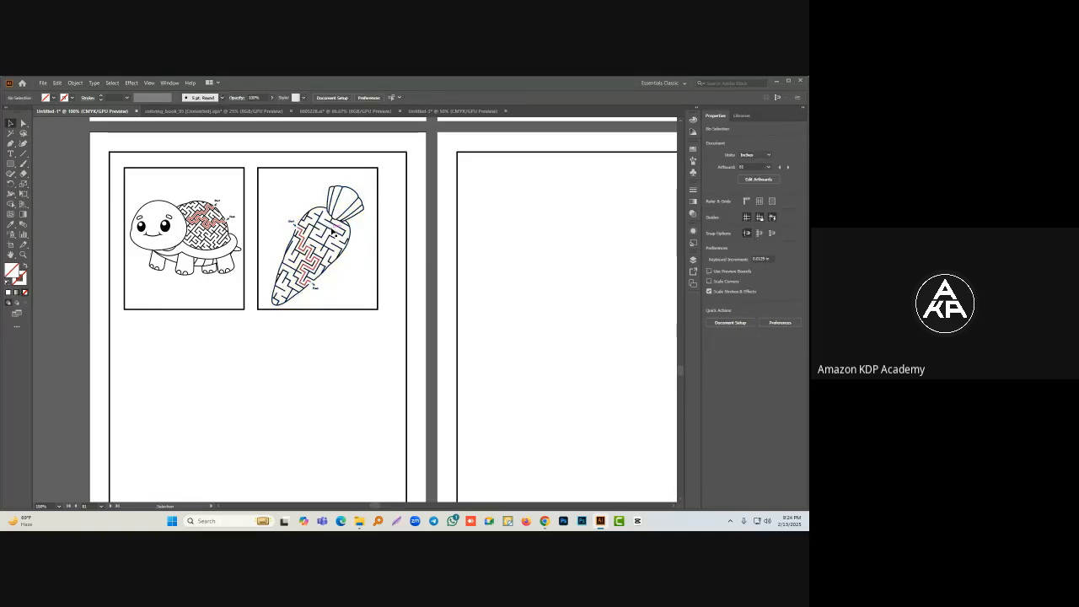
{"action": "left_click", "coordinate": [340, 229]}
{"action": "left_click_drag", "start_coordinate": [340, 200], "coordinate": [340, 192]}
{"action": "left_click", "coordinate": [249, 279]}
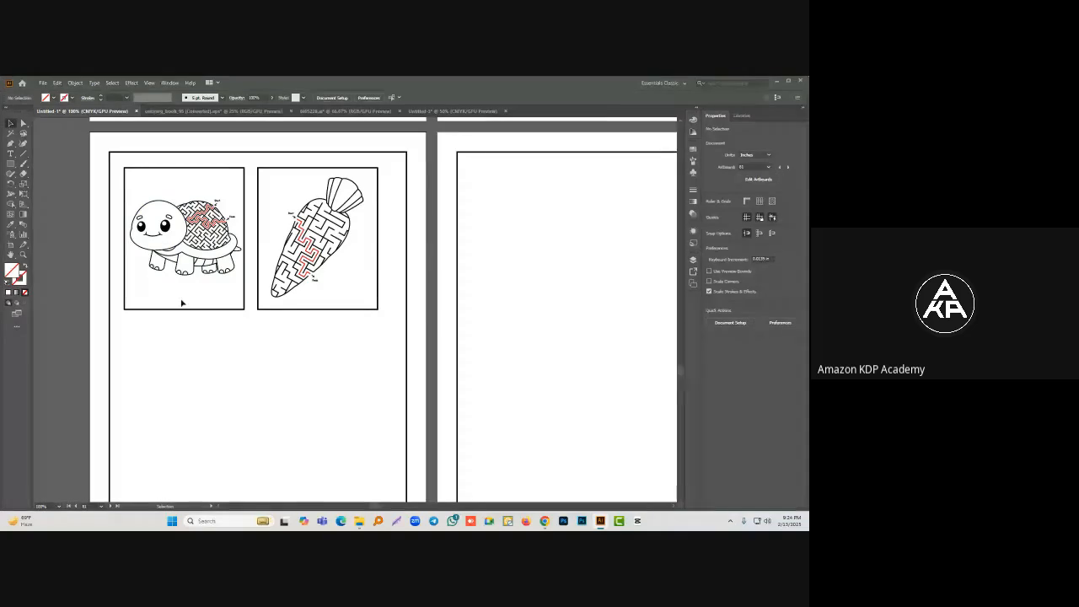
Step: Review the whole artboard layout, then examine the Turtle and Carrot maze pages up close
{"action": "scroll", "coordinate": [264, 332], "scroll_direction": "down", "scroll_amount": 5}
{"action": "left_click_drag", "start_coordinate": [280, 174], "coordinate": [259, 290]}
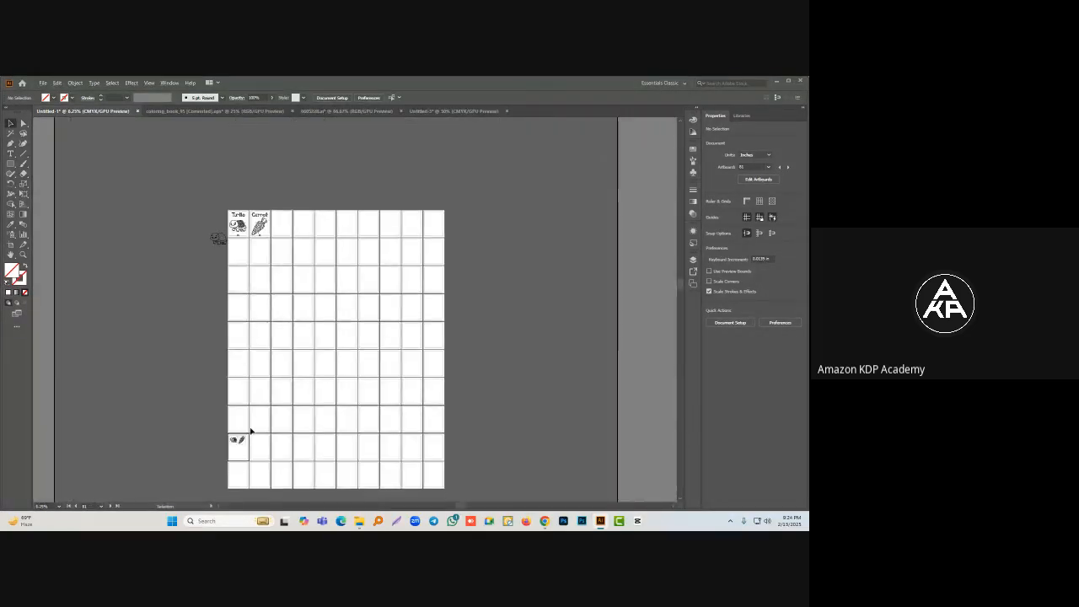
{"action": "scroll", "coordinate": [234, 465], "scroll_direction": "up", "scroll_amount": 4}
{"action": "scroll", "coordinate": [257, 375], "scroll_direction": "down", "scroll_amount": 3}
{"action": "left_click_drag", "start_coordinate": [308, 130], "coordinate": [299, 208]}
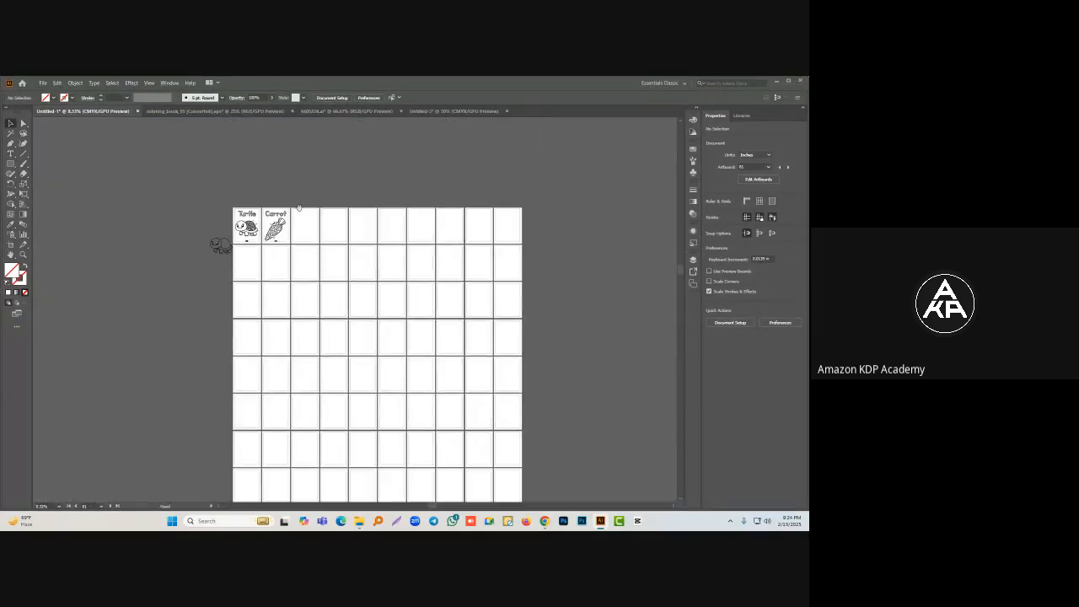
{"action": "scroll", "coordinate": [264, 211], "scroll_direction": "up", "scroll_amount": 4}
{"action": "scroll", "coordinate": [253, 216], "scroll_direction": "up", "scroll_amount": 1}
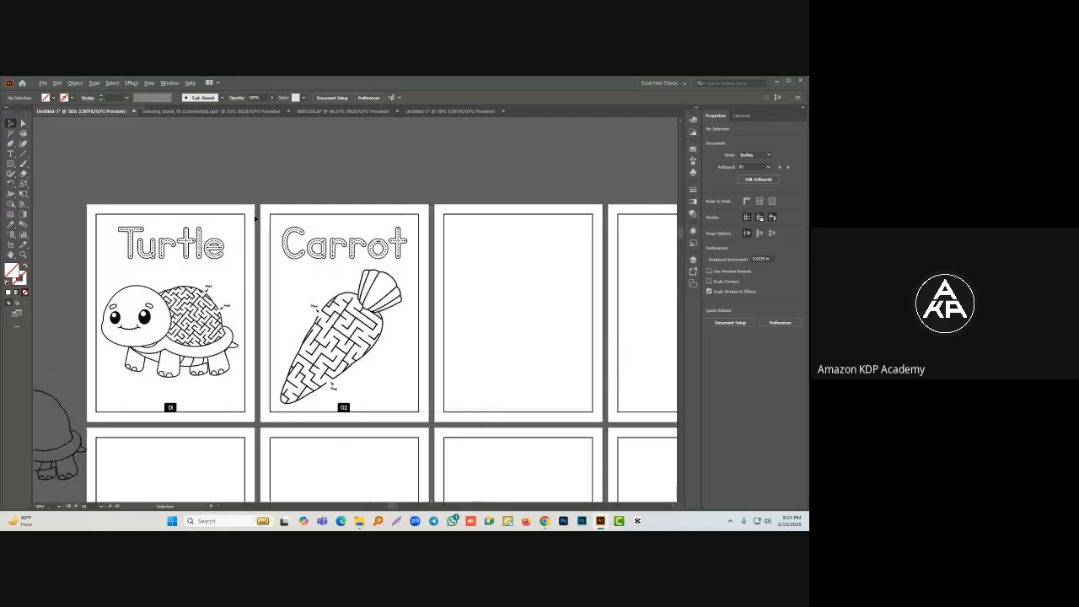
{"action": "left_click_drag", "start_coordinate": [294, 290], "coordinate": [332, 263]}
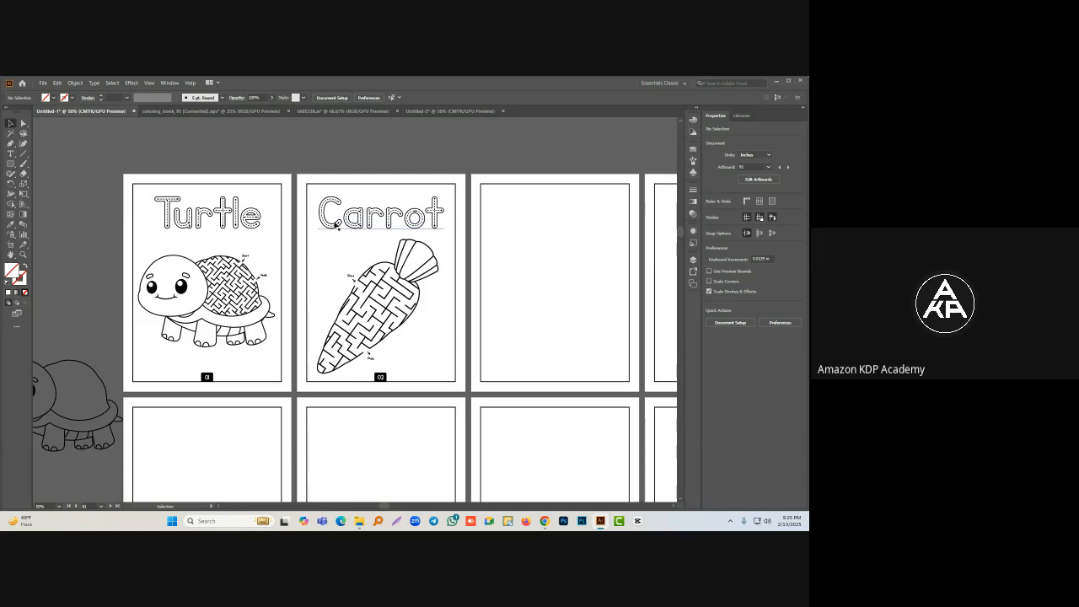
Step: Switch to the Google Meet tab in Chrome to check the call, and return to the maze document in Illustrator
{"action": "mouse_move", "coordinate": [545, 520]}
{"action": "left_click", "coordinate": [498, 495]}
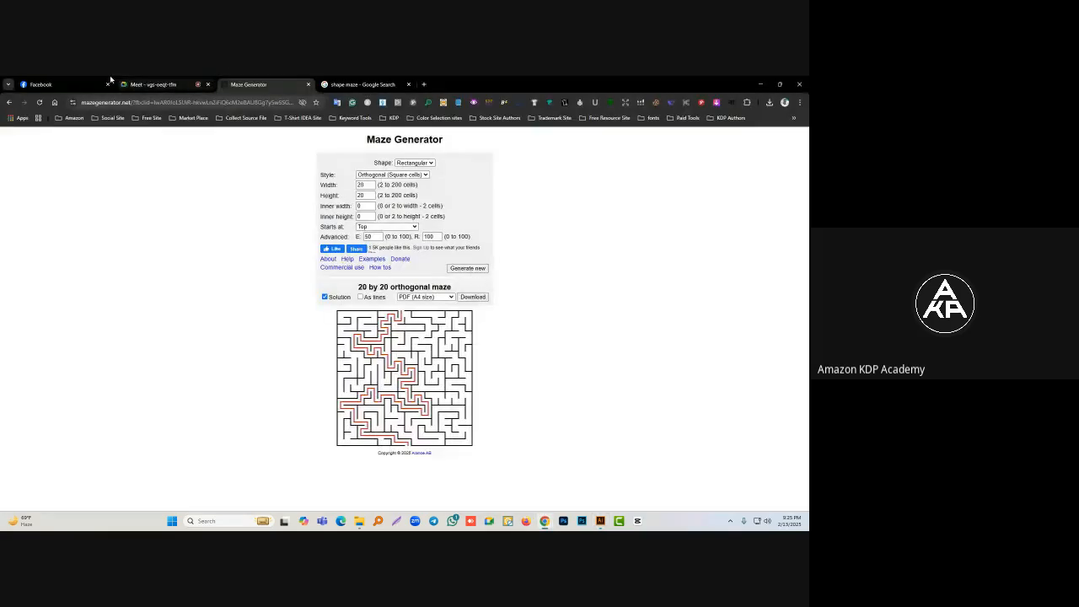
{"action": "left_click", "coordinate": [158, 84]}
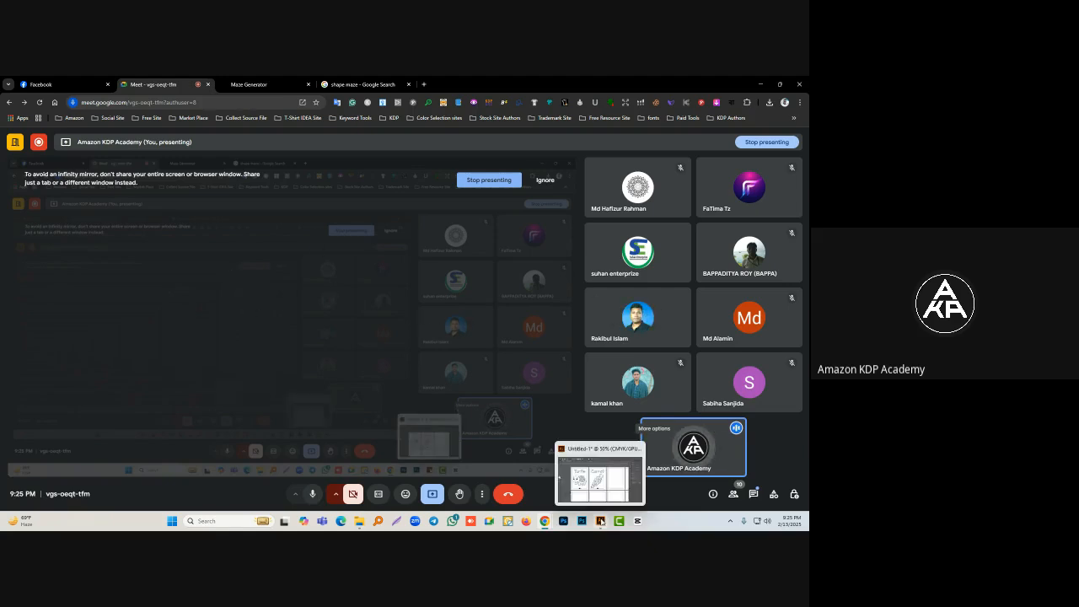
{"action": "left_click", "coordinate": [602, 522]}
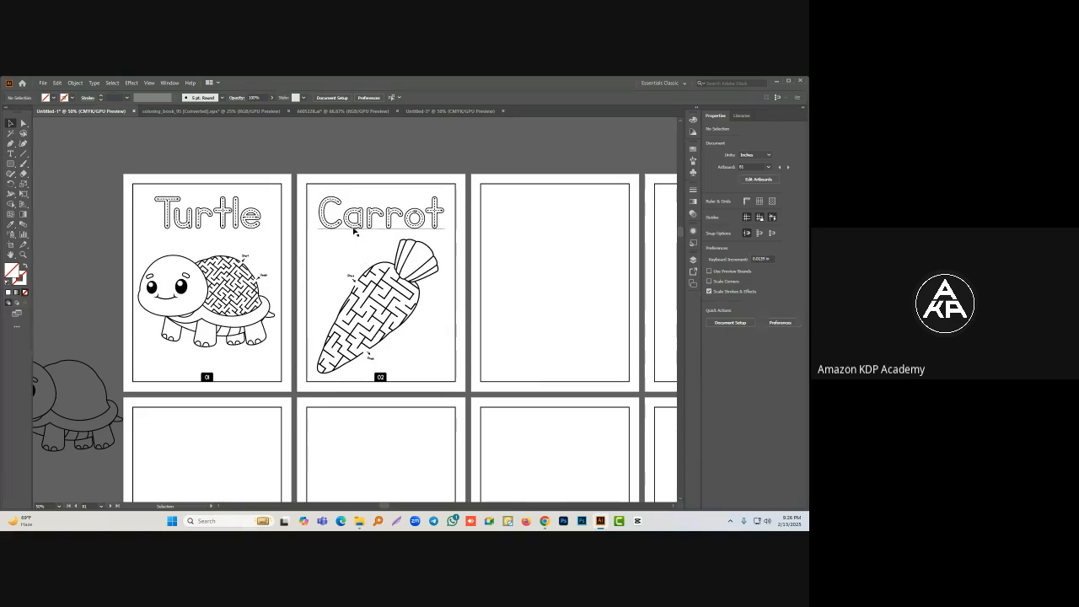
{"action": "left_click_drag", "start_coordinate": [515, 208], "coordinate": [590, 323]}
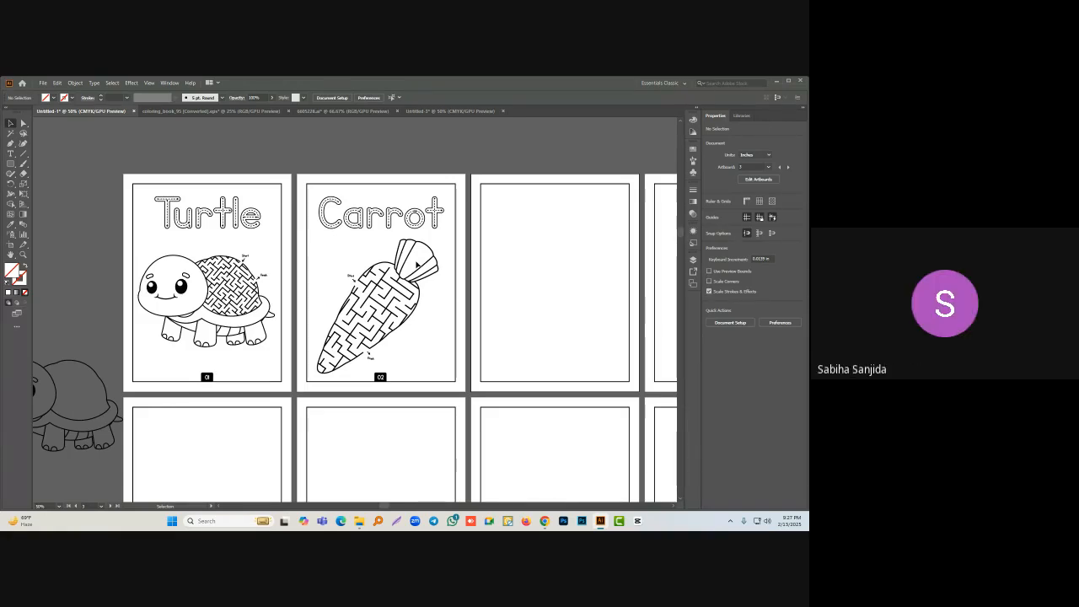
Step: Check which font family the Carrot title uses, leaving the font as it is
{"action": "left_click", "coordinate": [430, 213]}
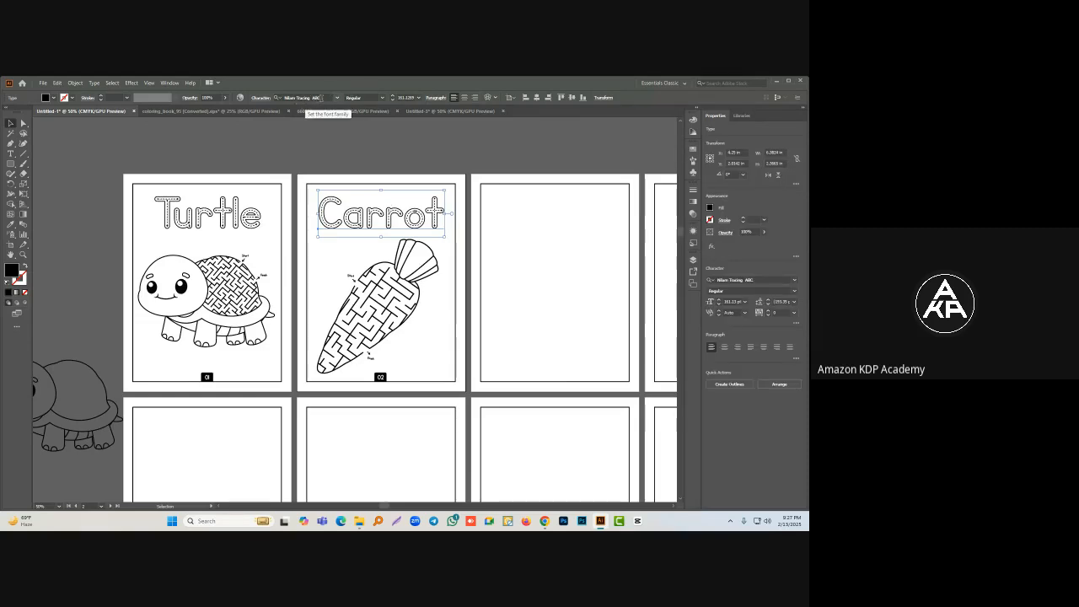
{"action": "left_click", "coordinate": [320, 98]}
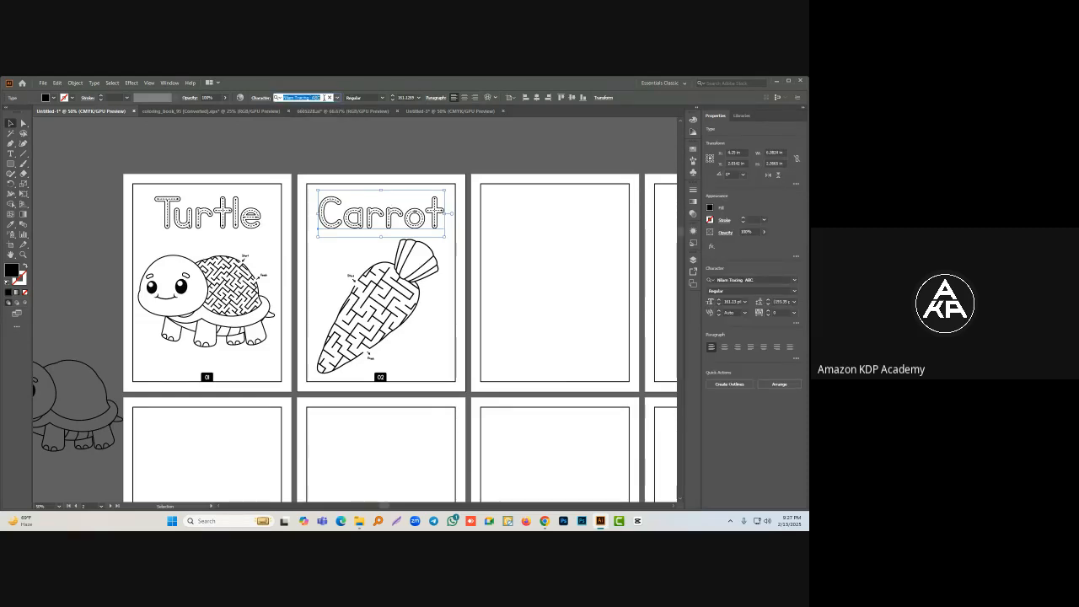
{"action": "left_click", "coordinate": [301, 124]}
Step: Check the Google Meet call in Chrome, and return to the maze document in Illustrator
{"action": "left_click", "coordinate": [528, 522]}
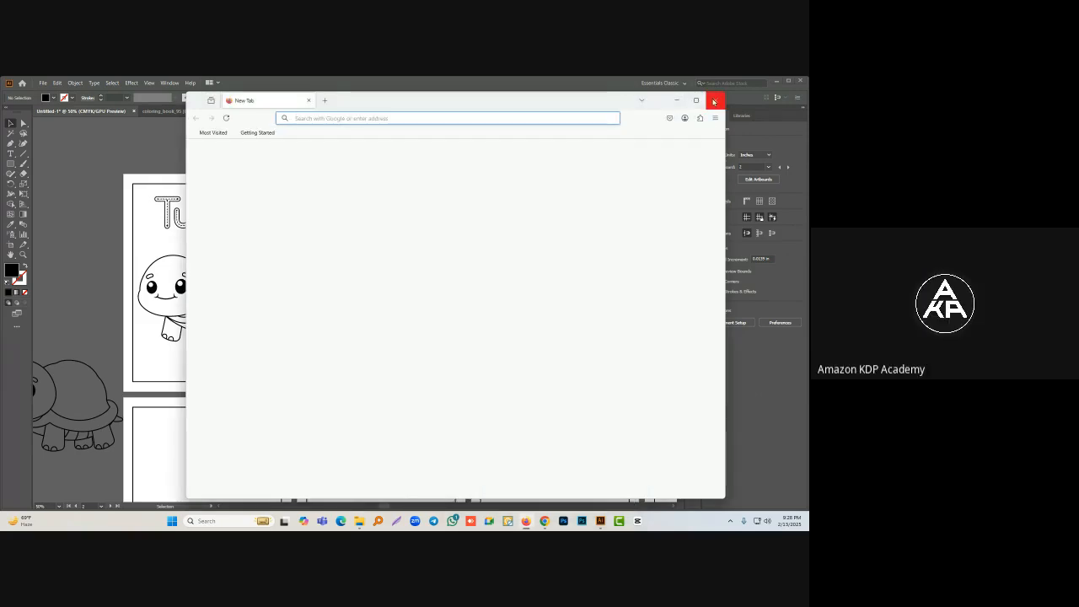
{"action": "left_click", "coordinate": [714, 102]}
{"action": "left_click", "coordinate": [507, 495]}
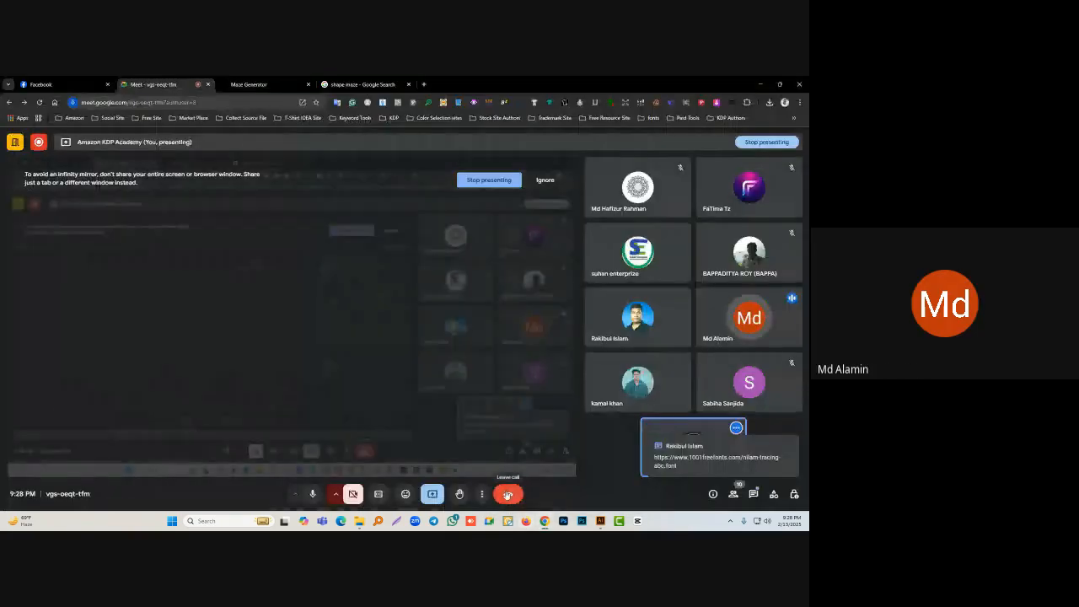
{"action": "mouse_move", "coordinate": [764, 318]}
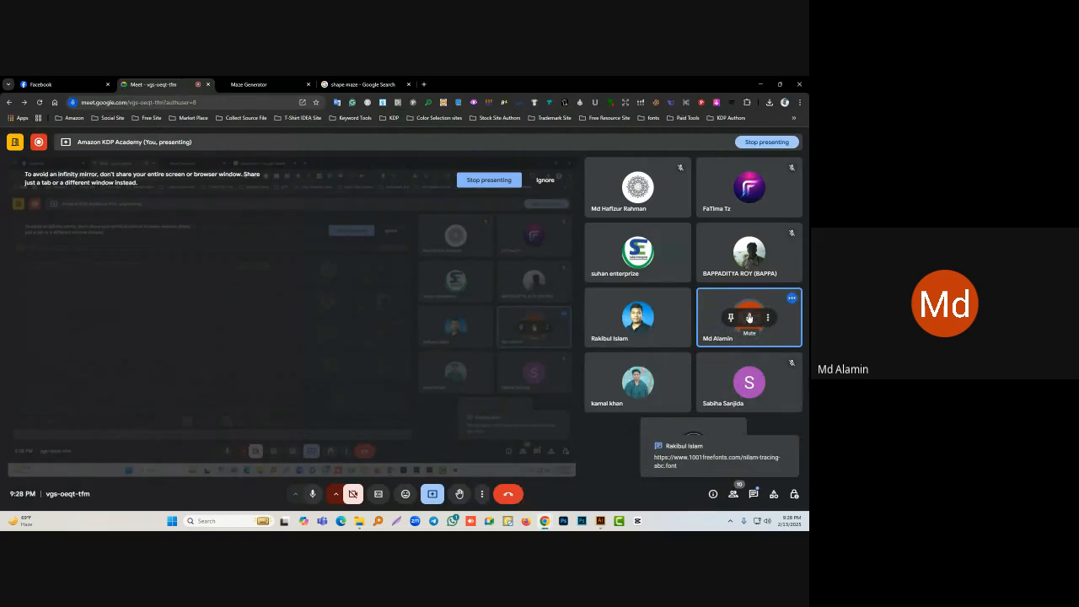
{"action": "left_click", "coordinate": [600, 520]}
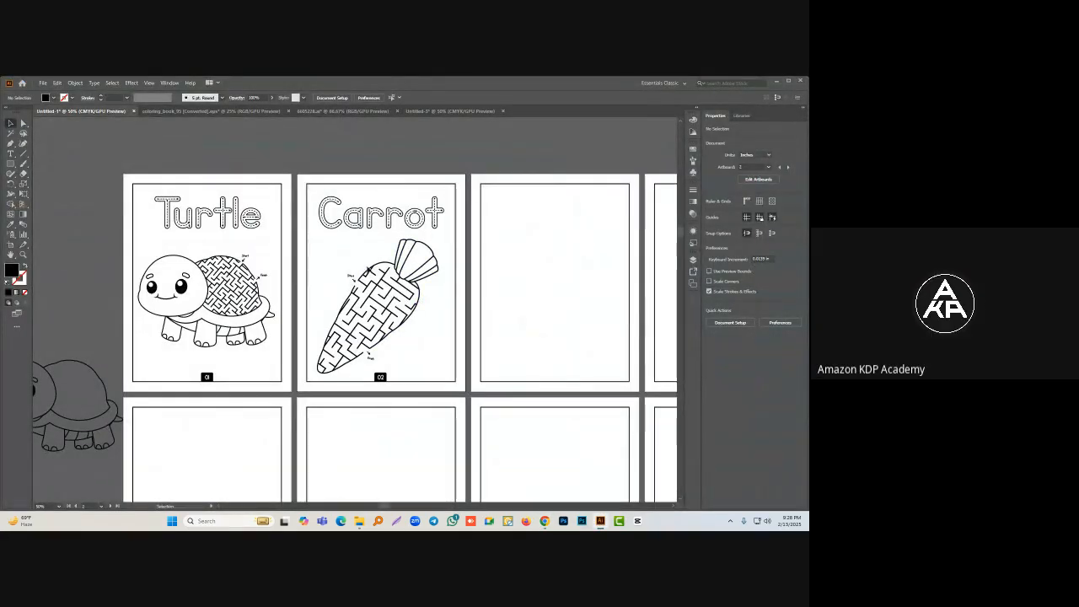
{"action": "left_click", "coordinate": [377, 272]}
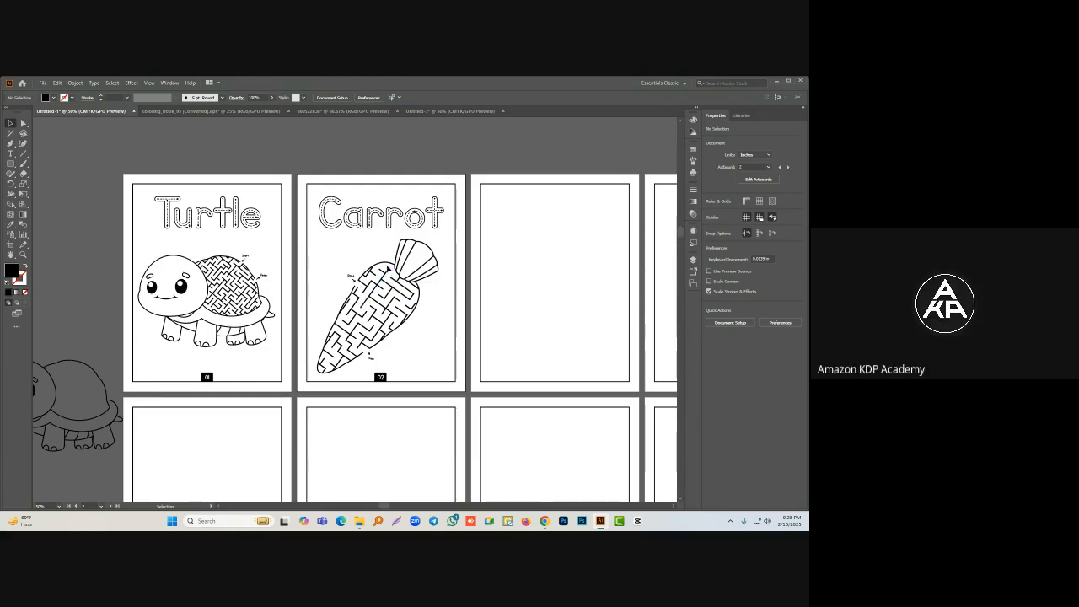
{"action": "scroll", "coordinate": [389, 272], "scroll_direction": "up", "scroll_amount": 3}
{"action": "scroll", "coordinate": [400, 304], "scroll_direction": "down", "scroll_amount": 5}
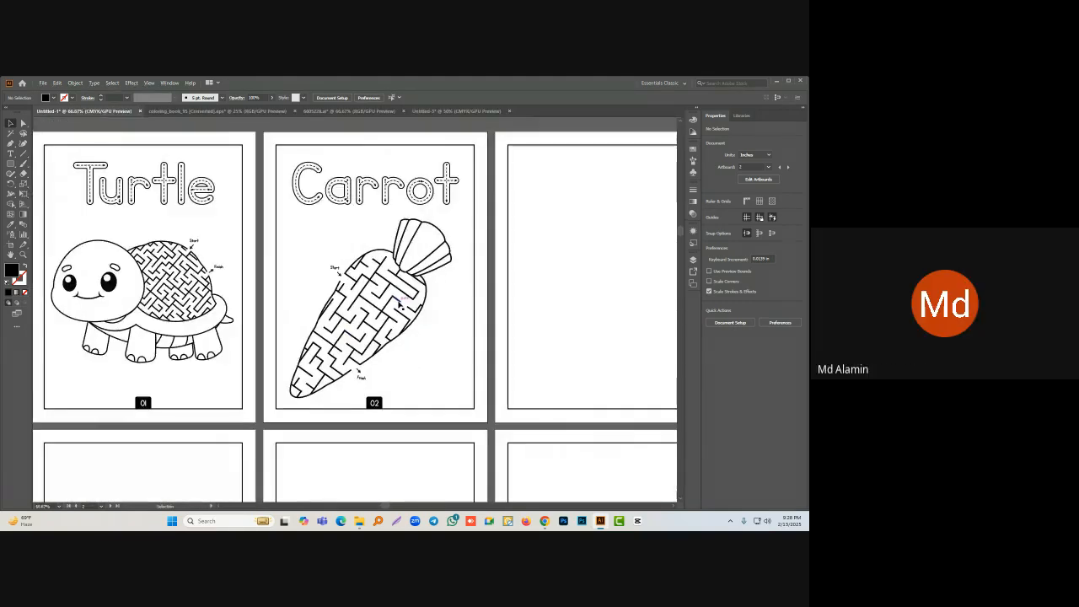
{"action": "scroll", "coordinate": [405, 284], "scroll_direction": "up", "scroll_amount": 1}
{"action": "left_click_drag", "start_coordinate": [356, 294], "coordinate": [342, 300]}
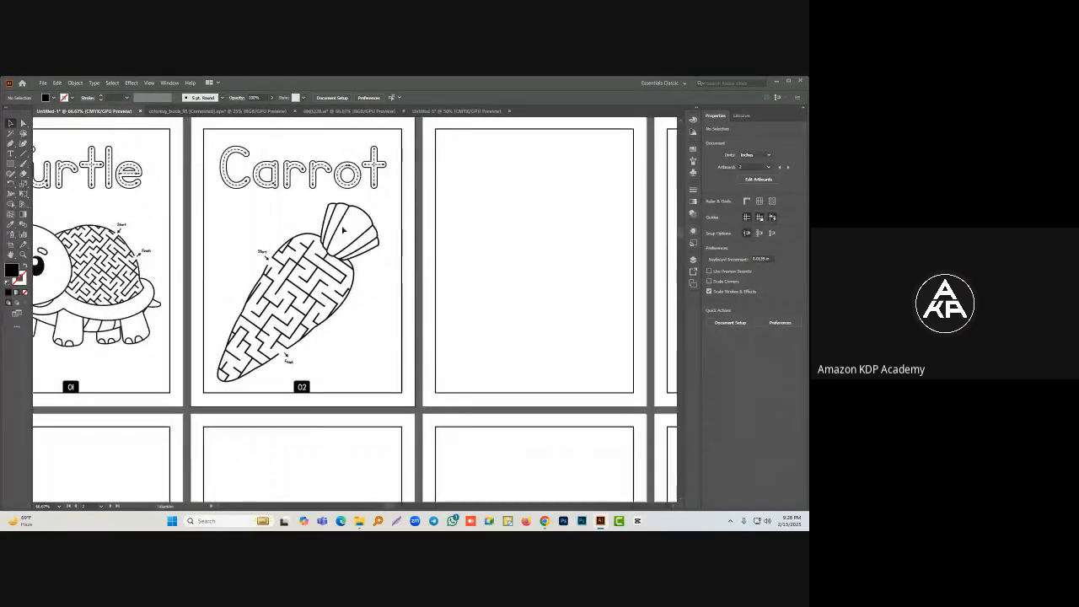
{"action": "left_click_drag", "start_coordinate": [339, 226], "coordinate": [557, 197]}
{"action": "key", "text": "ctrl+z"}
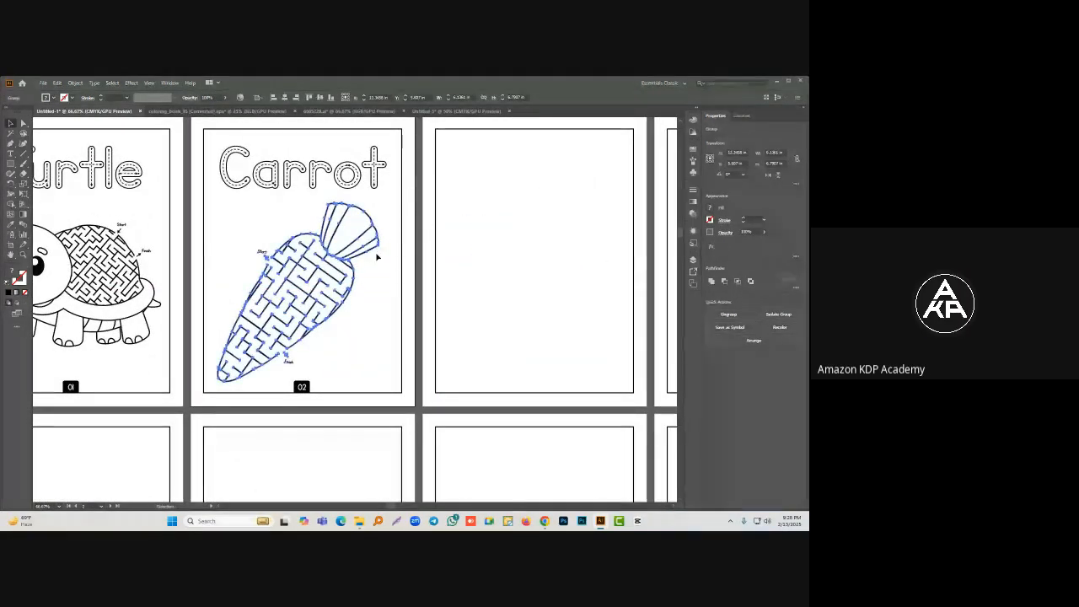
Step: Place a copy of the blank turtle outline from the pasteboard on the empty page beside the Carrot page
{"action": "scroll", "coordinate": [368, 258], "scroll_direction": "down", "scroll_amount": 2}
{"action": "left_click_drag", "start_coordinate": [116, 332], "coordinate": [416, 260]}
{"action": "scroll", "coordinate": [499, 258], "scroll_direction": "up", "scroll_amount": 4}
{"action": "left_click", "coordinate": [506, 255]}
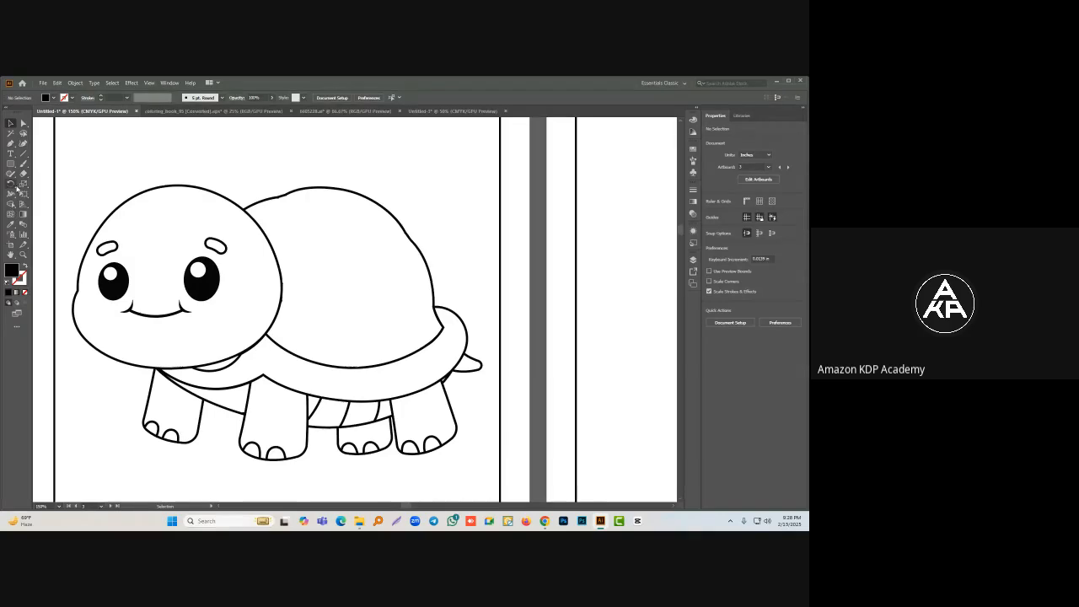
{"action": "left_click", "coordinate": [11, 144]}
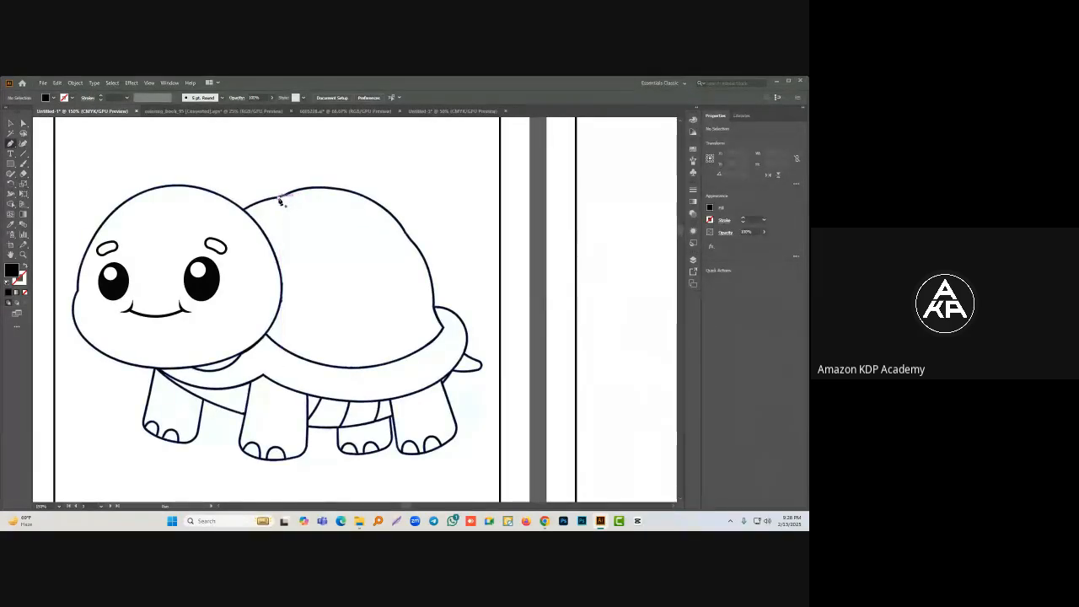
{"action": "left_click", "coordinate": [279, 197]}
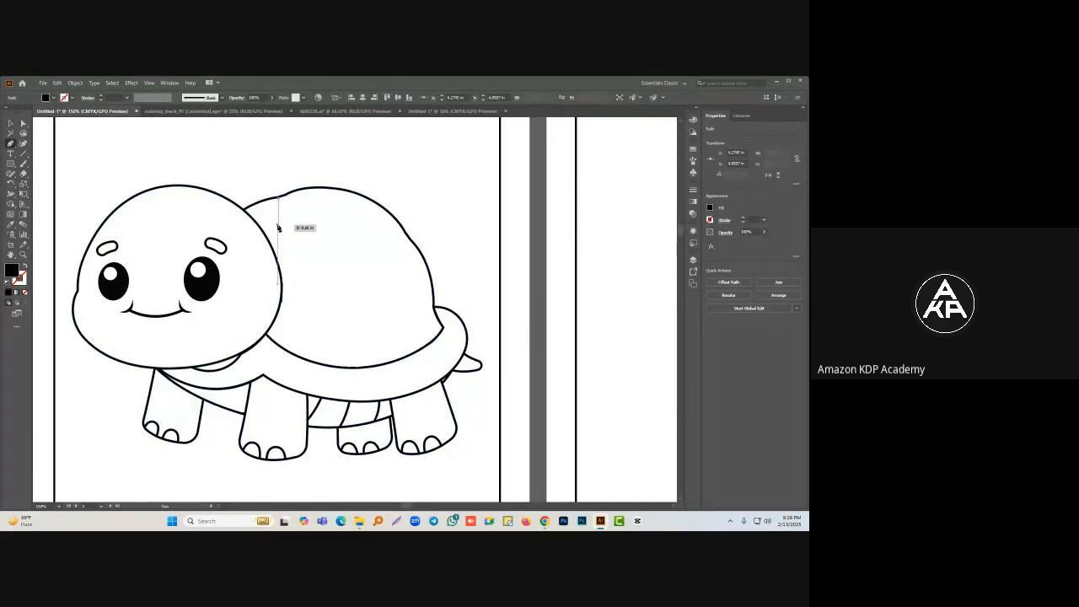
{"action": "key", "text": "ctrl+z"}
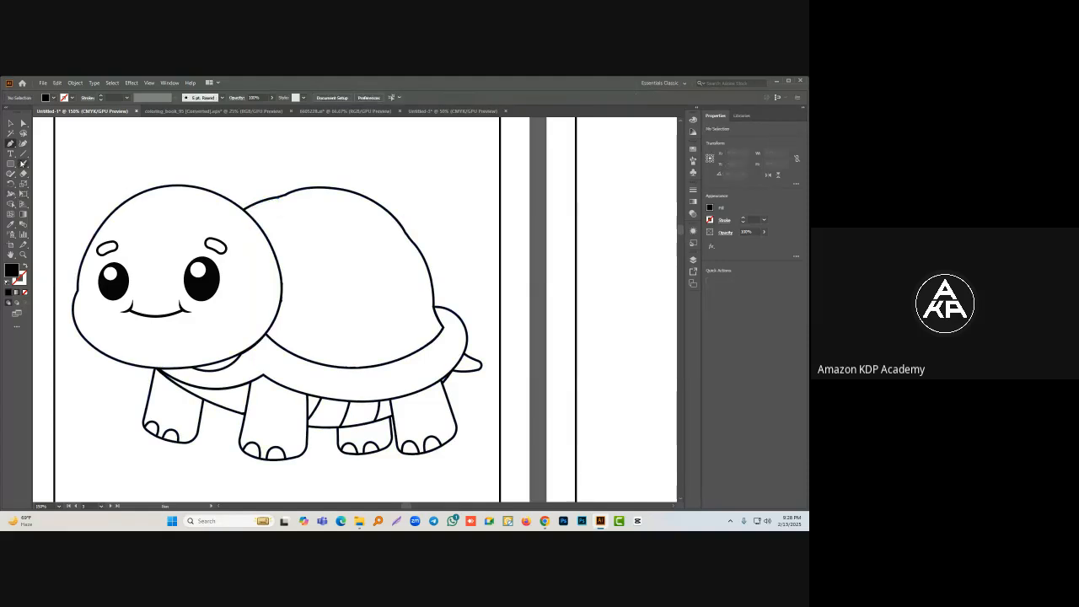
Step: Draw maze walls freehand inside the blank turtle's shell on the third page with the Paintbrush tool
{"action": "left_click", "coordinate": [22, 163]}
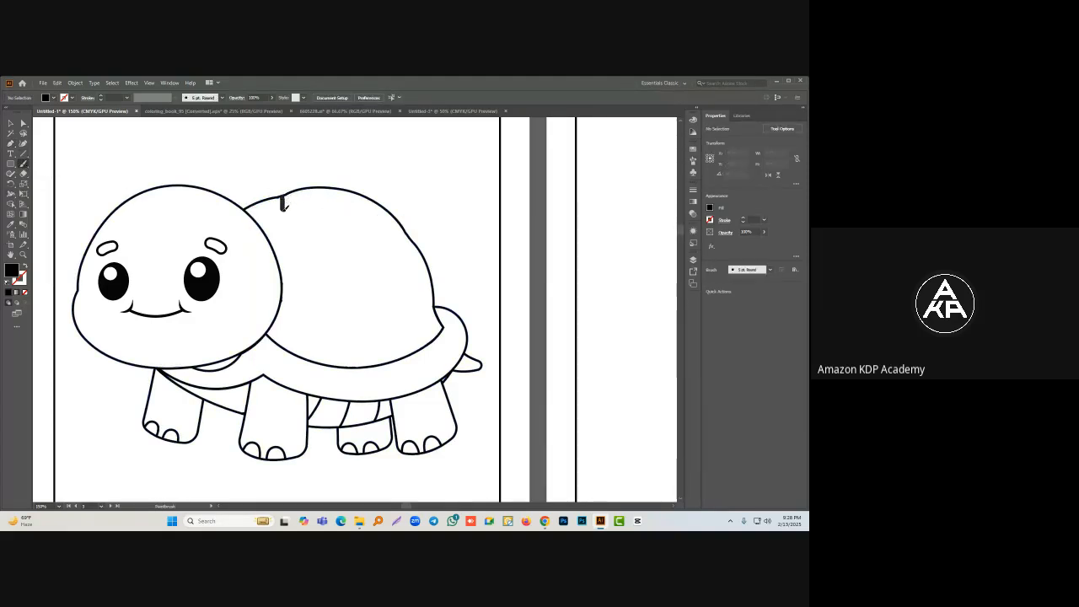
{"action": "left_click_drag", "start_coordinate": [307, 220], "coordinate": [310, 222]}
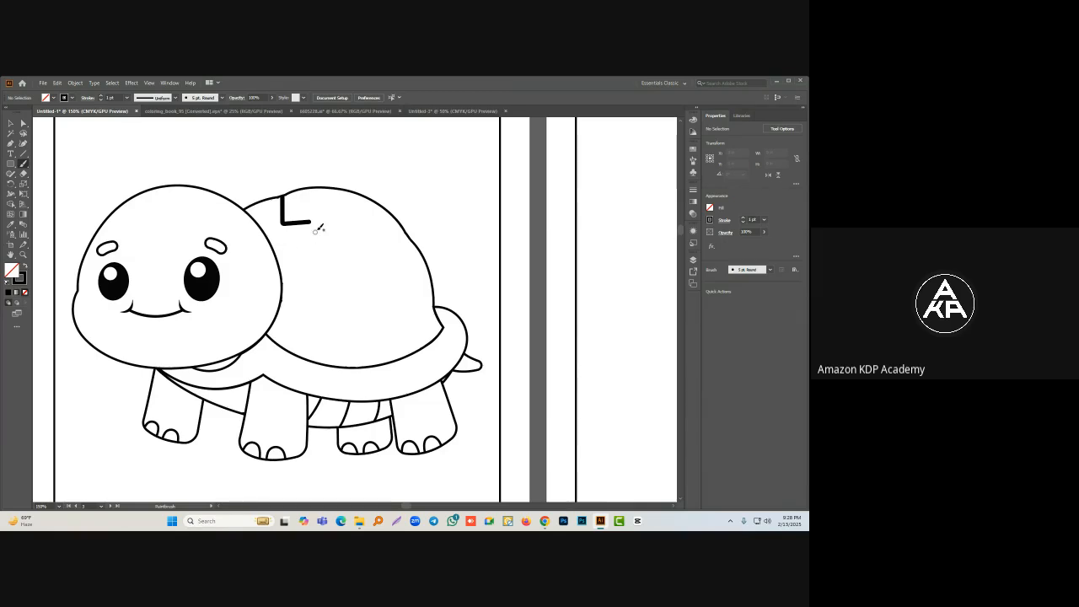
{"action": "mouse_move", "coordinate": [301, 205]}
{"action": "left_mouse_down"}
{"action": "mouse_move", "coordinate": [326, 212]}
{"action": "mouse_move", "coordinate": [323, 234]}
{"action": "mouse_move", "coordinate": [295, 233]}
{"action": "mouse_move", "coordinate": [297, 269]}
{"action": "mouse_move", "coordinate": [335, 240]}
{"action": "mouse_move", "coordinate": [338, 210]}
{"action": "mouse_move", "coordinate": [364, 213]}
{"action": "mouse_move", "coordinate": [347, 201]}
{"action": "mouse_move", "coordinate": [354, 190]}
{"action": "mouse_move", "coordinate": [388, 225]}
{"action": "mouse_move", "coordinate": [351, 259]}
{"action": "mouse_move", "coordinate": [320, 256]}
{"action": "mouse_move", "coordinate": [347, 285]}
{"action": "mouse_move", "coordinate": [310, 291]}
{"action": "mouse_move", "coordinate": [312, 270]}
{"action": "mouse_move", "coordinate": [296, 315]}
{"action": "mouse_move", "coordinate": [320, 327]}
{"action": "mouse_move", "coordinate": [297, 344]}
{"action": "mouse_move", "coordinate": [346, 325]}
{"action": "mouse_move", "coordinate": [363, 305]}
{"action": "mouse_move", "coordinate": [388, 305]}
{"action": "mouse_move", "coordinate": [364, 279]}
{"action": "mouse_move", "coordinate": [396, 288]}
{"action": "mouse_move", "coordinate": [422, 268]}
{"action": "mouse_move", "coordinate": [398, 245]}
{"action": "mouse_move", "coordinate": [403, 232]}
{"action": "left_mouse_up"}
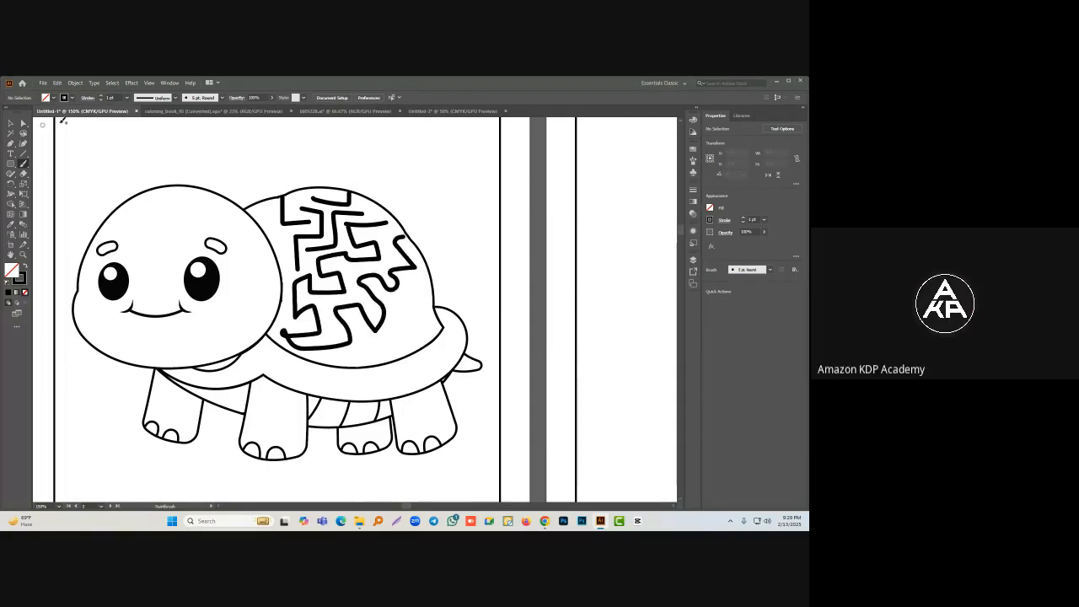
{"action": "left_click", "coordinate": [11, 123]}
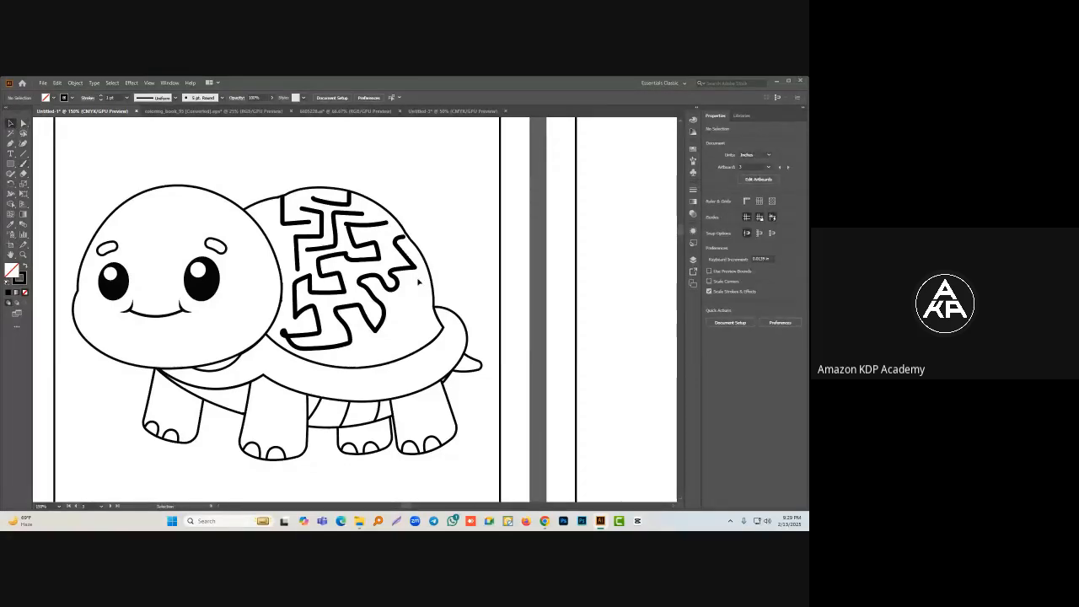
Step: Paint a trial stroke from the start of the carrot maze, and undo it together with most of the turtle shell's freehand walls
{"action": "scroll", "coordinate": [421, 282], "scroll_direction": "down", "scroll_amount": 4}
{"action": "scroll", "coordinate": [246, 302], "scroll_direction": "up", "scroll_amount": 2}
{"action": "scroll", "coordinate": [323, 287], "scroll_direction": "up", "scroll_amount": 3}
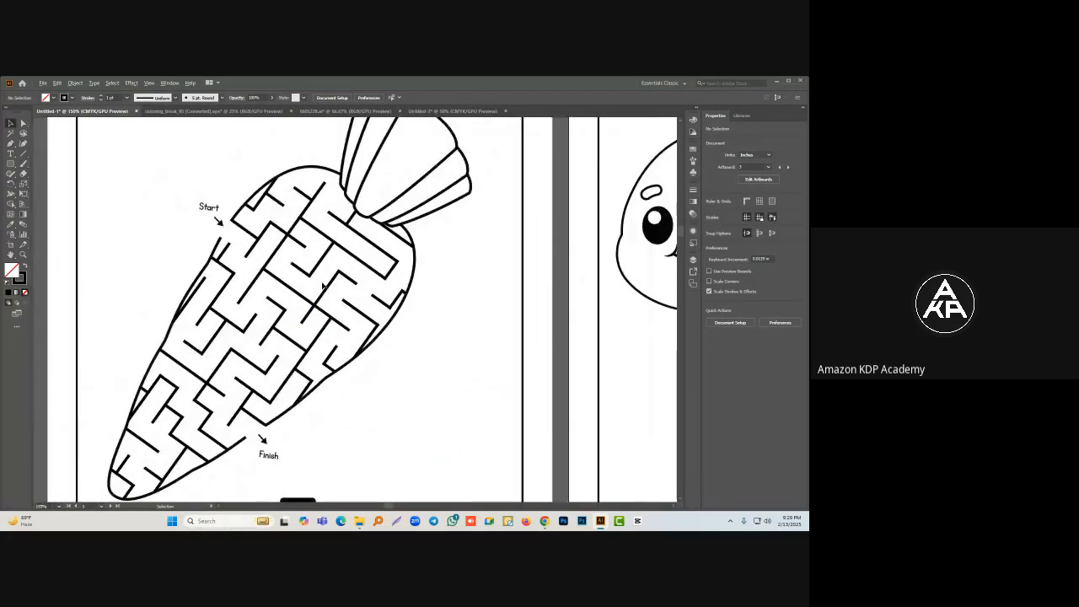
{"action": "scroll", "coordinate": [290, 193], "scroll_direction": "down", "scroll_amount": 3}
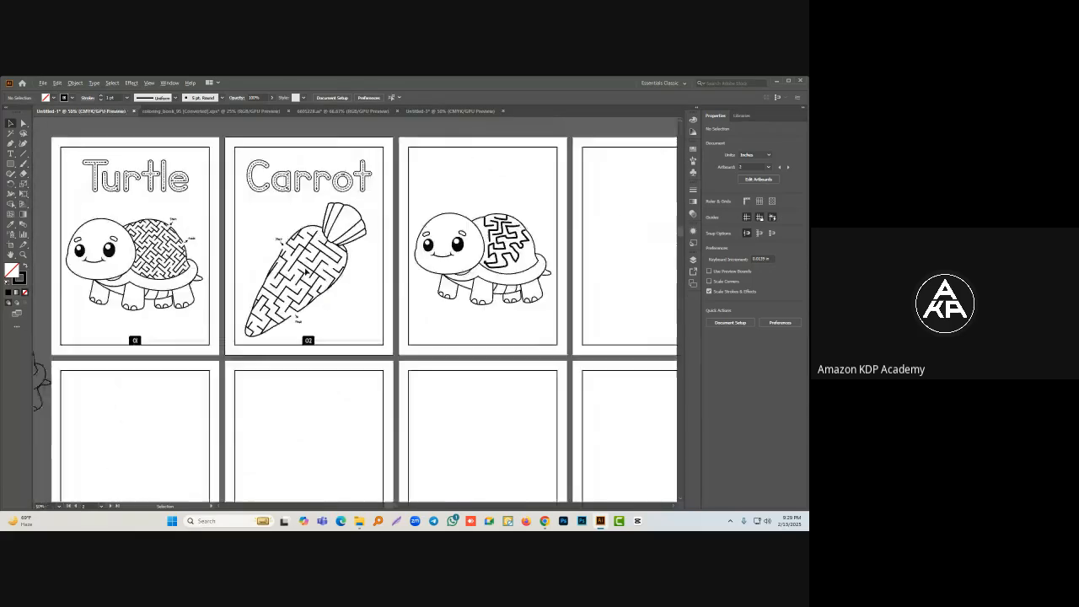
{"action": "scroll", "coordinate": [204, 243], "scroll_direction": "up", "scroll_amount": 3}
{"action": "left_click", "coordinate": [23, 164]}
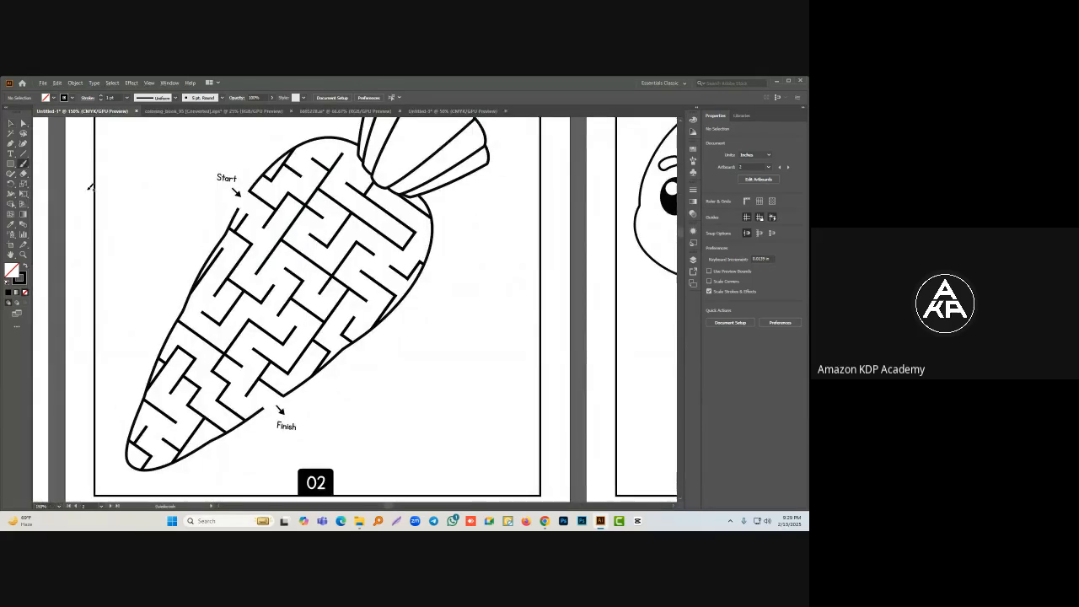
{"action": "mouse_move", "coordinate": [249, 191]}
{"action": "left_mouse_down"}
{"action": "mouse_move", "coordinate": [277, 207]}
{"action": "mouse_move", "coordinate": [293, 194]}
{"action": "mouse_move", "coordinate": [304, 202]}
{"action": "mouse_move", "coordinate": [334, 177]}
{"action": "left_mouse_up"}
{"action": "key", "text": "v"}
{"action": "key", "text": "ctrl+z"}
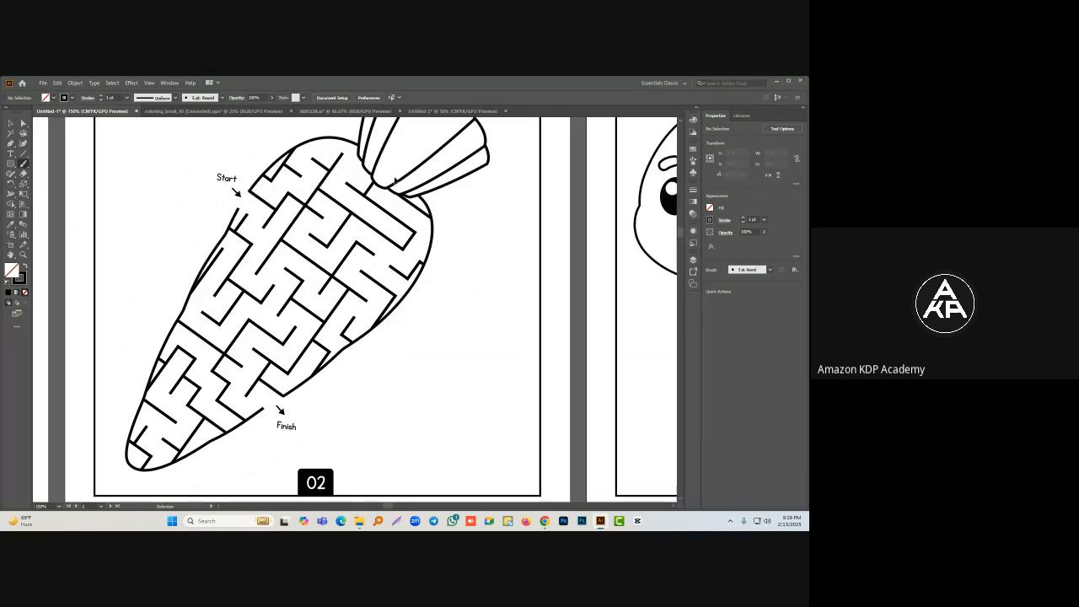
{"action": "scroll", "coordinate": [388, 275], "scroll_direction": "down", "scroll_amount": 4}
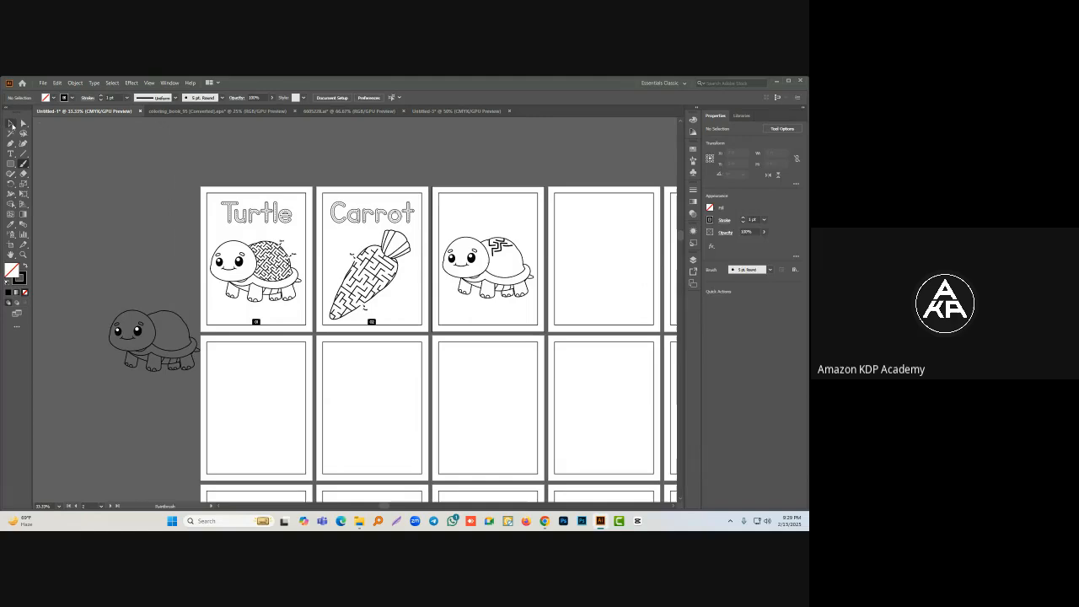
{"action": "left_click", "coordinate": [10, 123]}
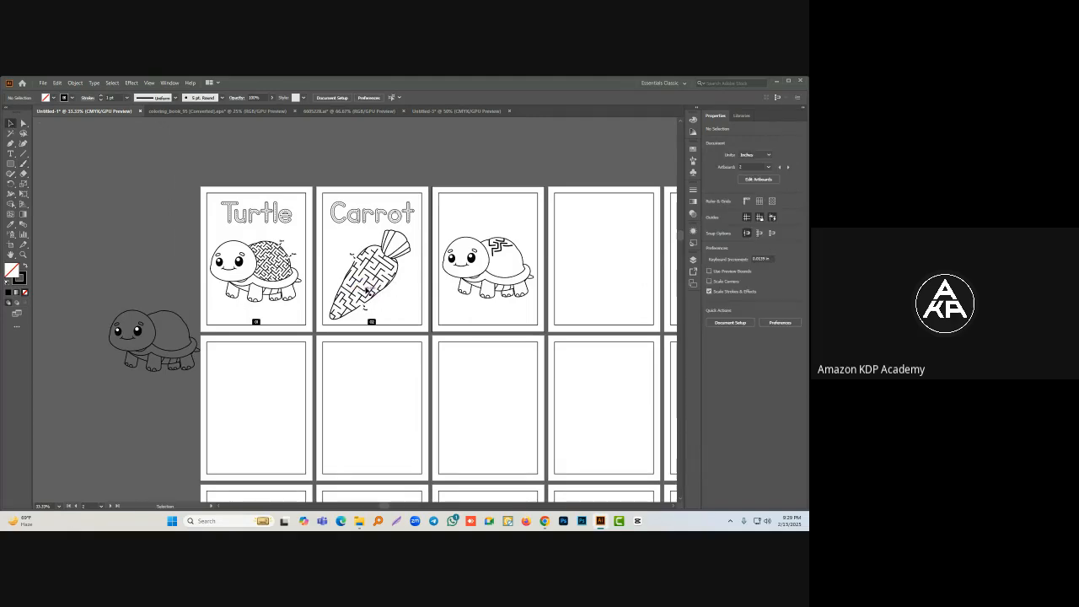
Step: Look over the first three maze pages, check the Google Meet call in Chrome, and return to Illustrator
{"action": "scroll", "coordinate": [353, 267], "scroll_direction": "up", "scroll_amount": 1}
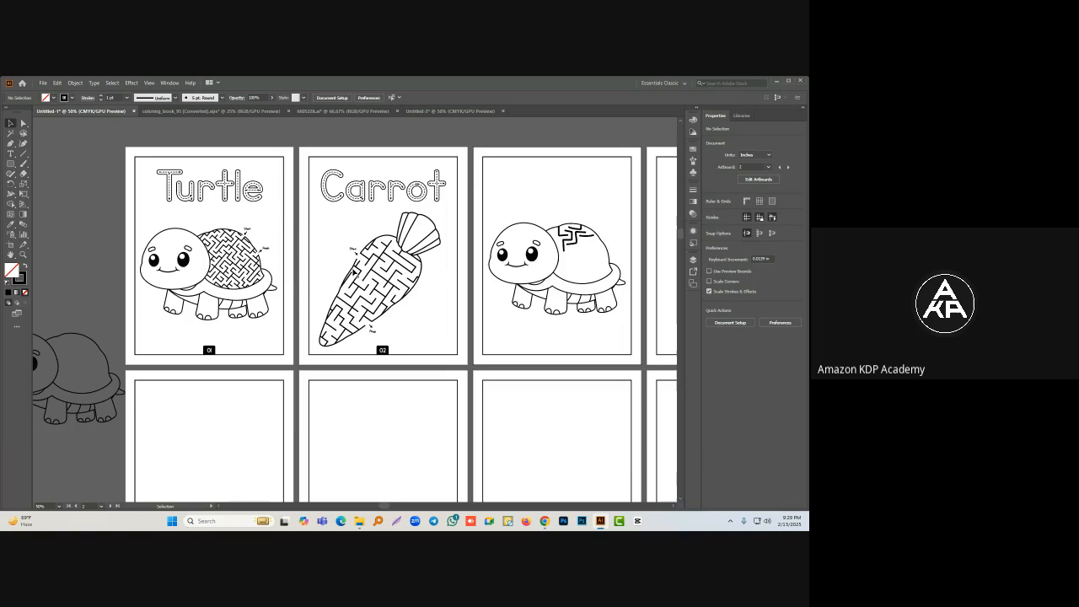
{"action": "scroll", "coordinate": [443, 269], "scroll_direction": "up", "scroll_amount": 1}
{"action": "scroll", "coordinate": [443, 269], "scroll_direction": "down", "scroll_amount": 1}
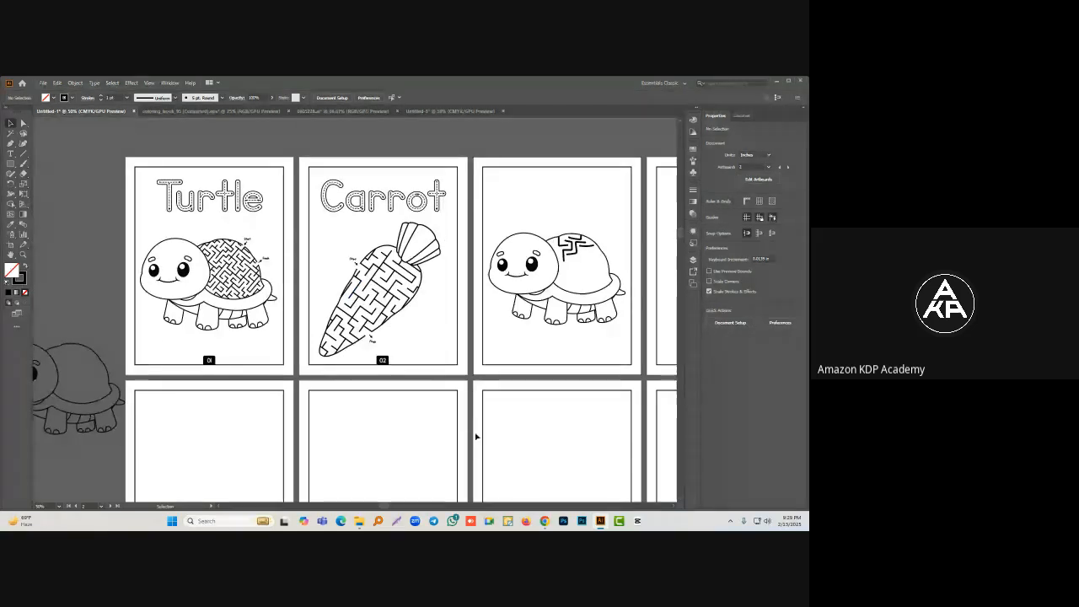
{"action": "mouse_move", "coordinate": [545, 521]}
{"action": "left_click", "coordinate": [505, 474]}
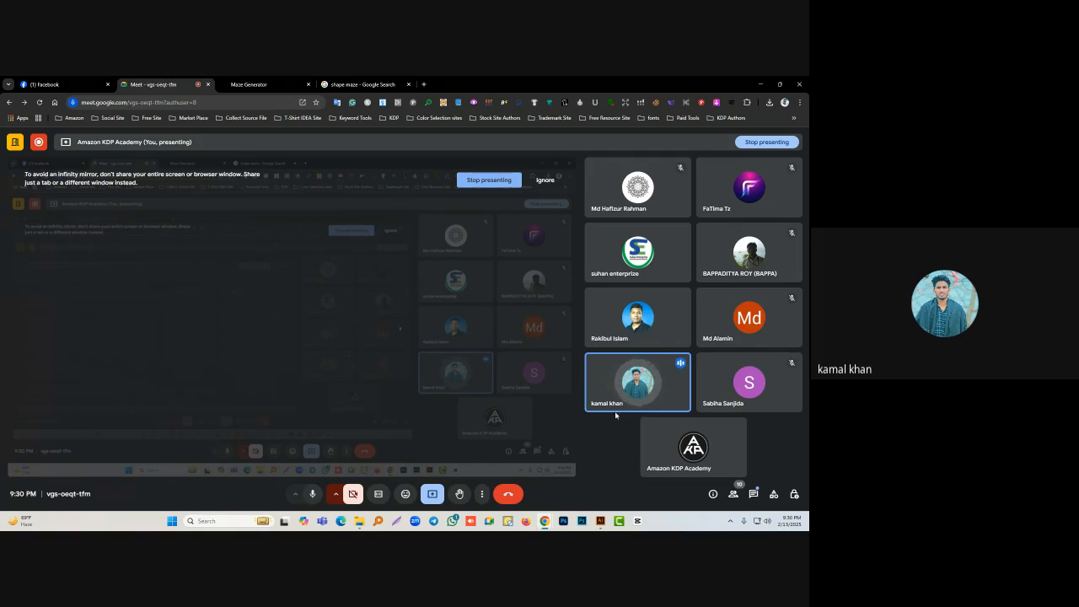
{"action": "left_click", "coordinate": [601, 521]}
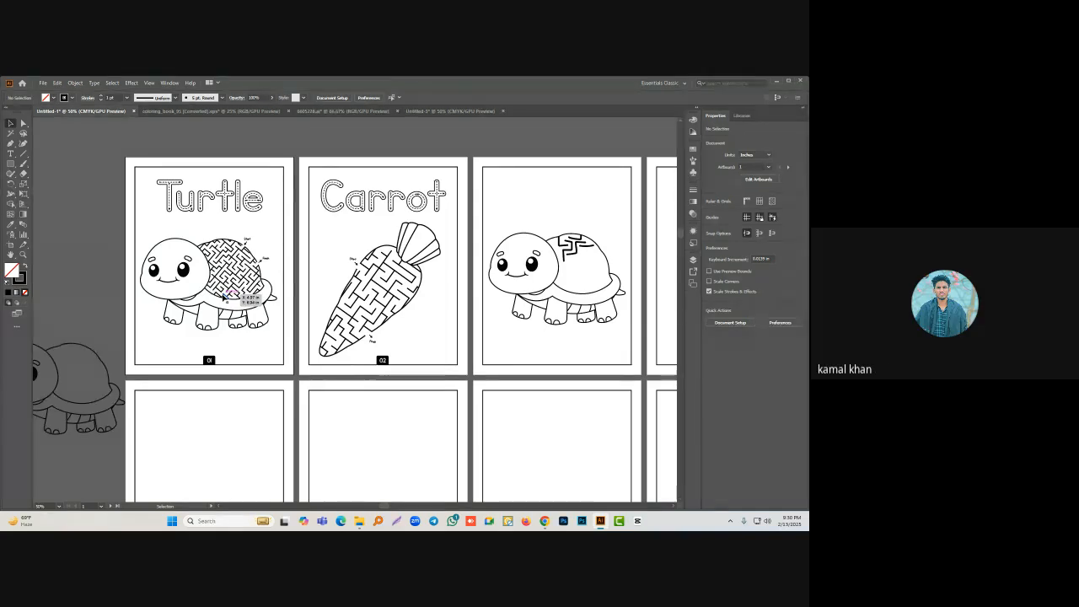
{"action": "left_click", "coordinate": [320, 253]}
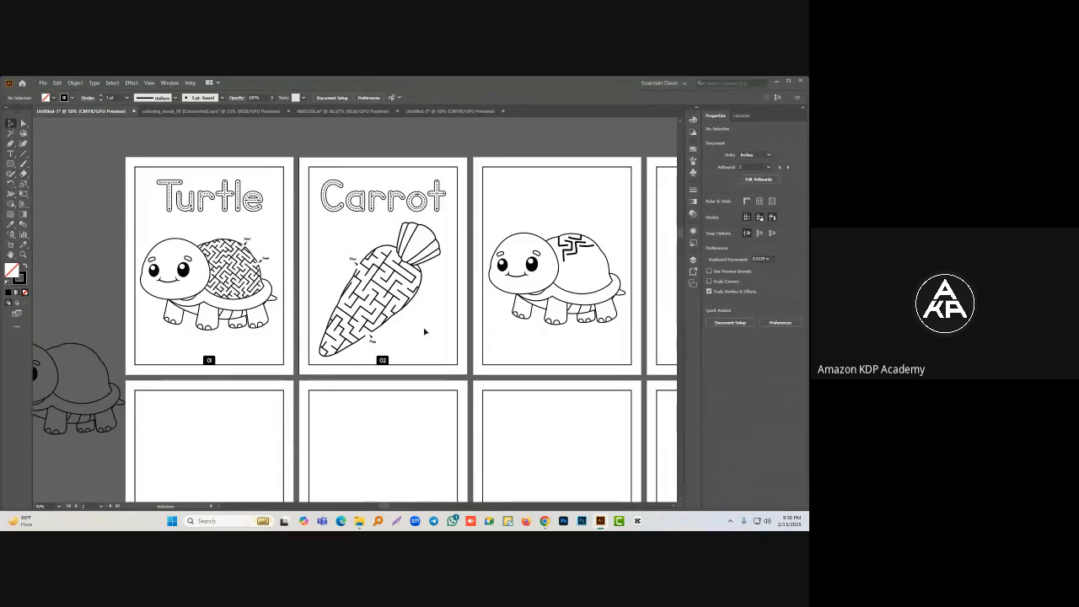
Step: Try to merge the turtle outline group on the third page into one shape with Pathfinder's Unite operation
{"action": "left_click", "coordinate": [557, 276]}
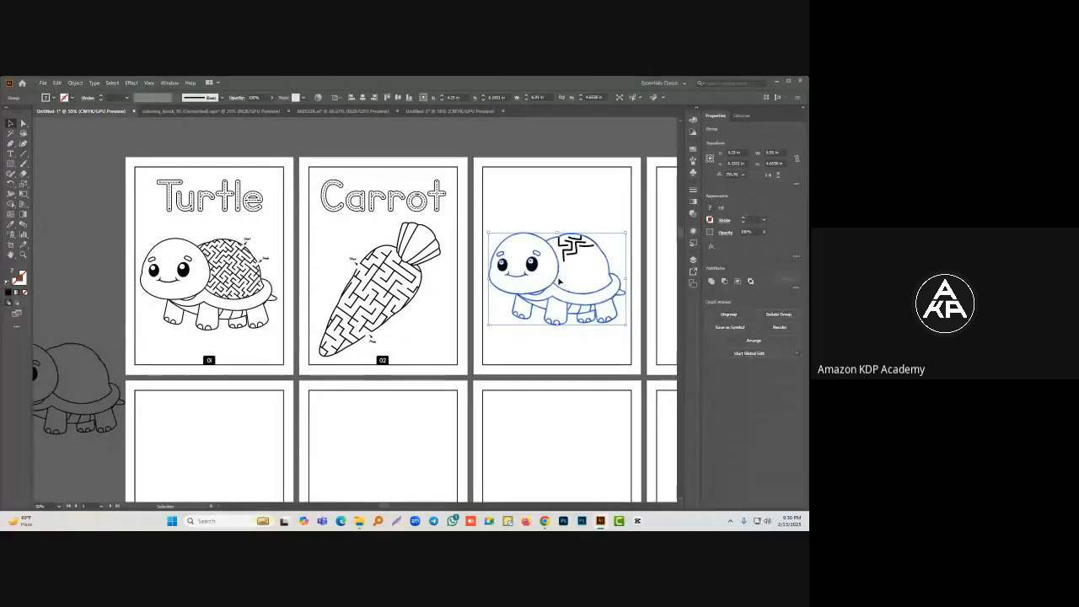
{"action": "left_click_drag", "start_coordinate": [560, 280], "coordinate": [393, 282]}
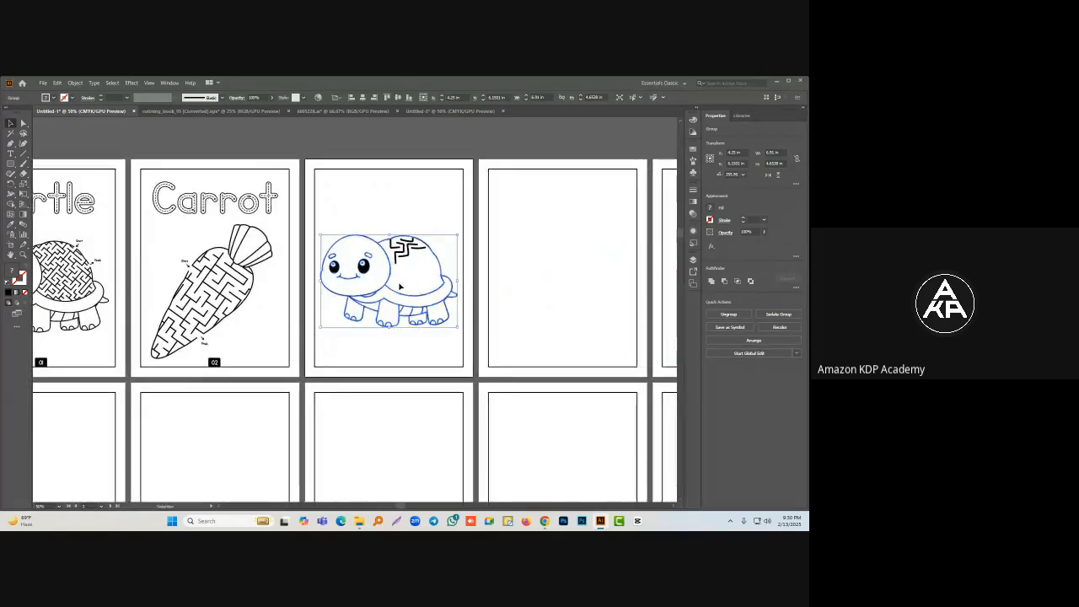
{"action": "scroll", "coordinate": [409, 274], "scroll_direction": "up", "scroll_amount": 2}
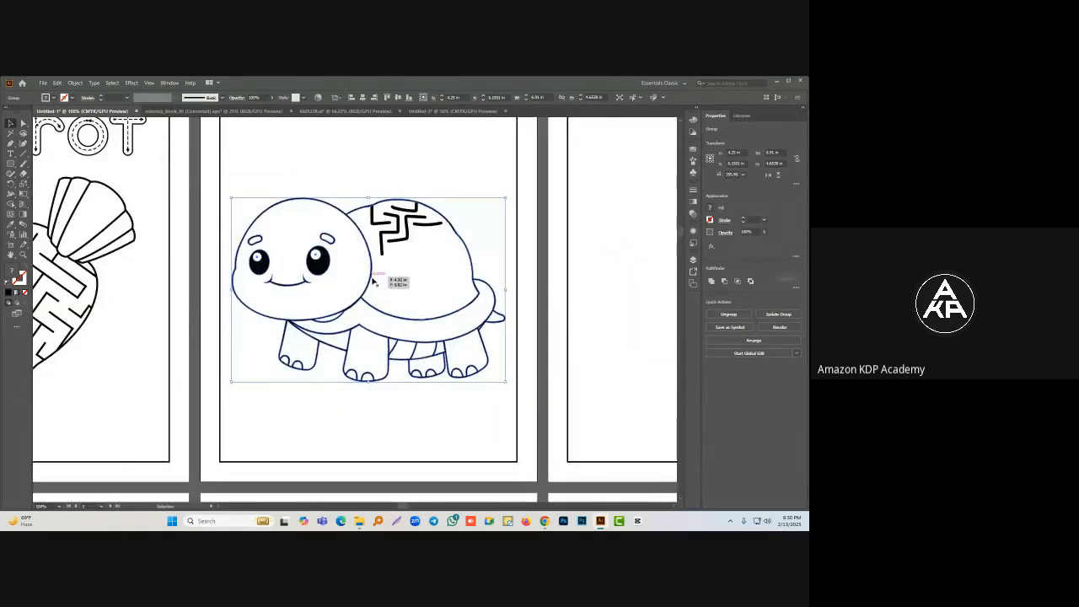
{"action": "left_click", "coordinate": [711, 281]}
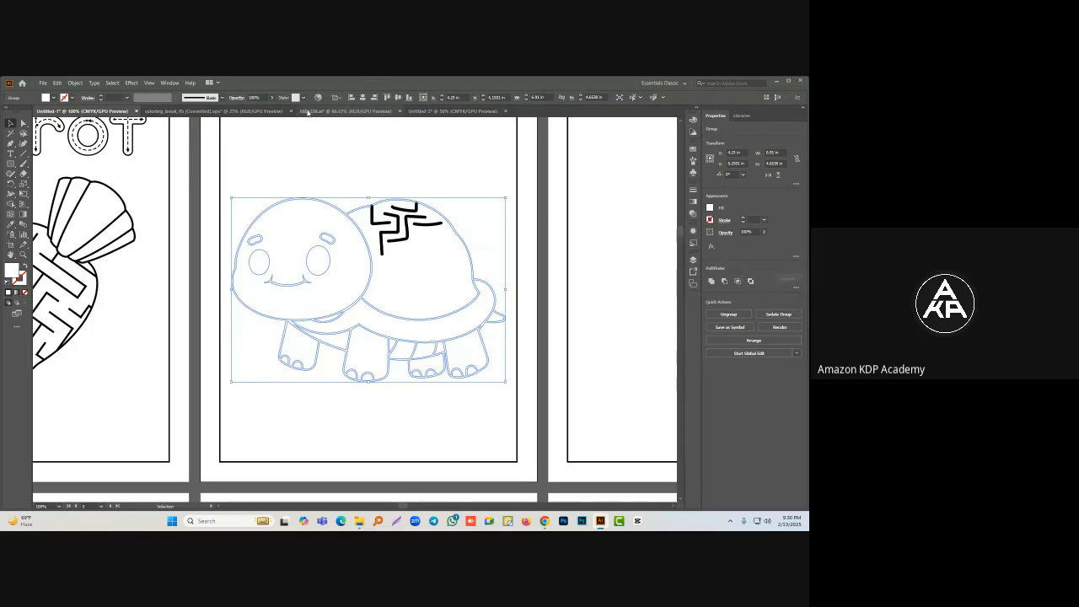
{"action": "left_click", "coordinate": [790, 282]}
{"action": "left_click", "coordinate": [712, 312]}
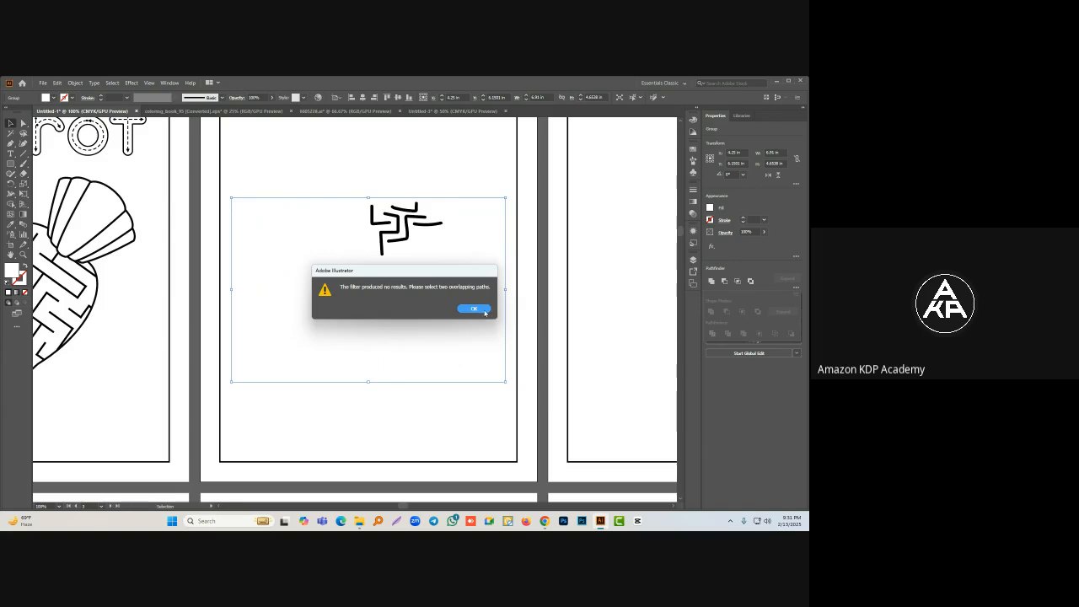
{"action": "left_click", "coordinate": [474, 309]}
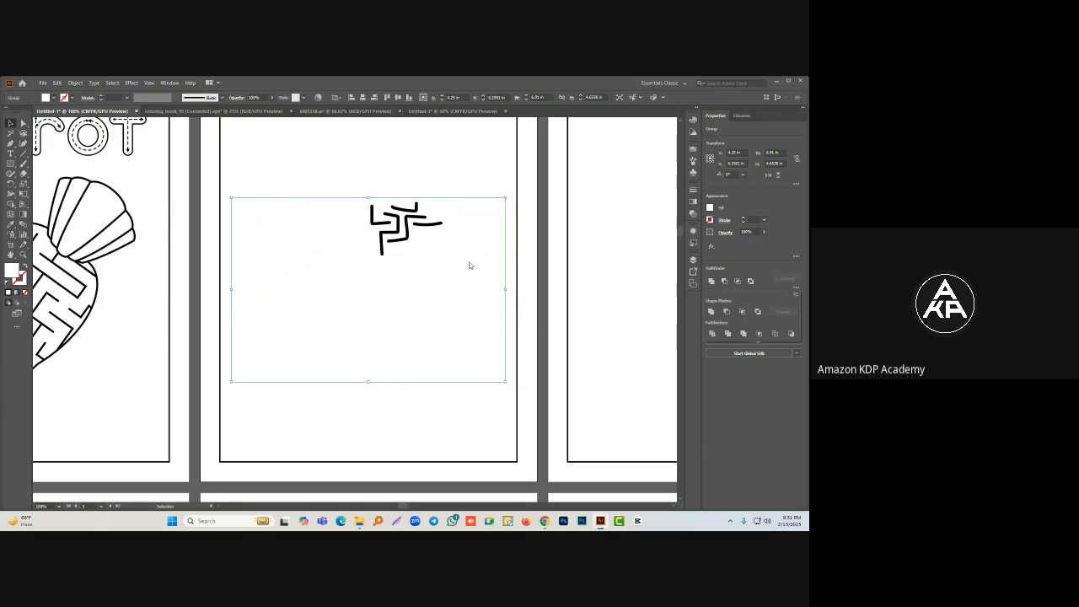
Step: Undo the merging of the turtle outline, and clear the turtle and its remaining freehand walls from the third page
{"action": "left_click", "coordinate": [395, 156]}
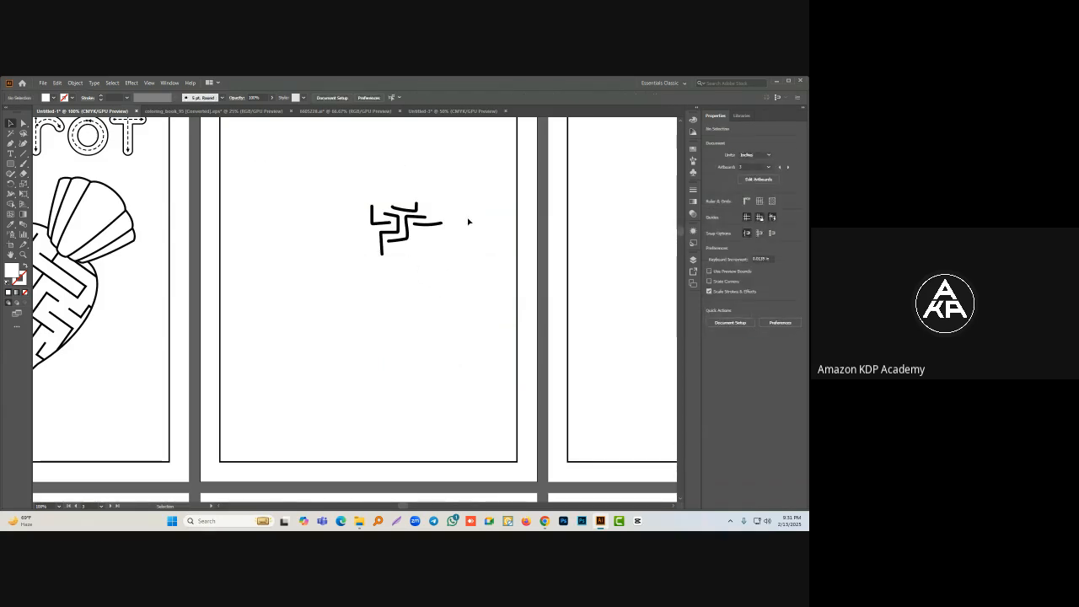
{"action": "left_click", "coordinate": [426, 223]}
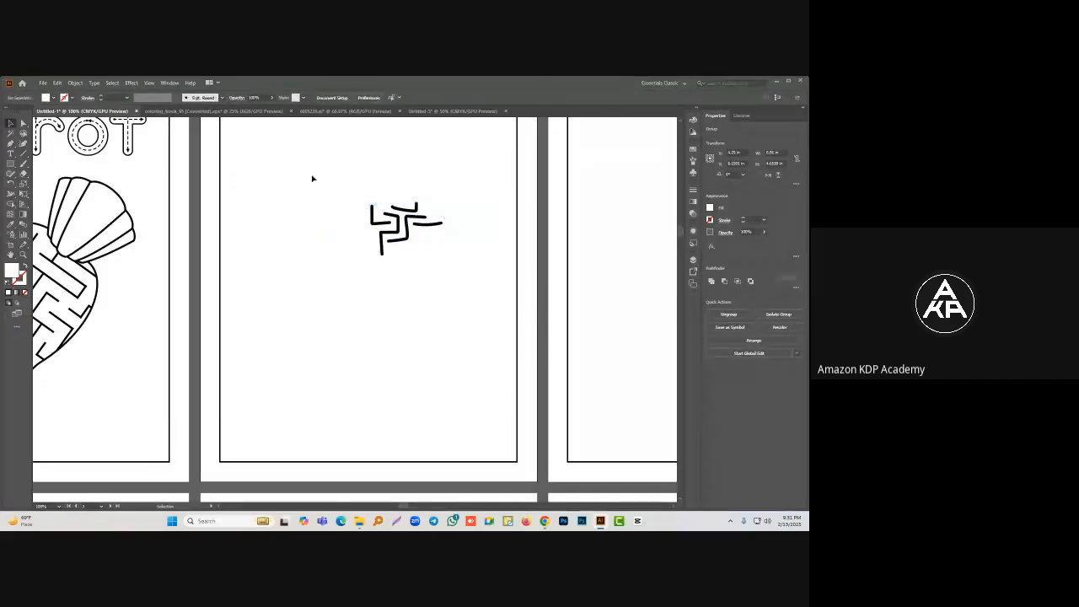
{"action": "left_click_drag", "start_coordinate": [312, 178], "coordinate": [424, 339]}
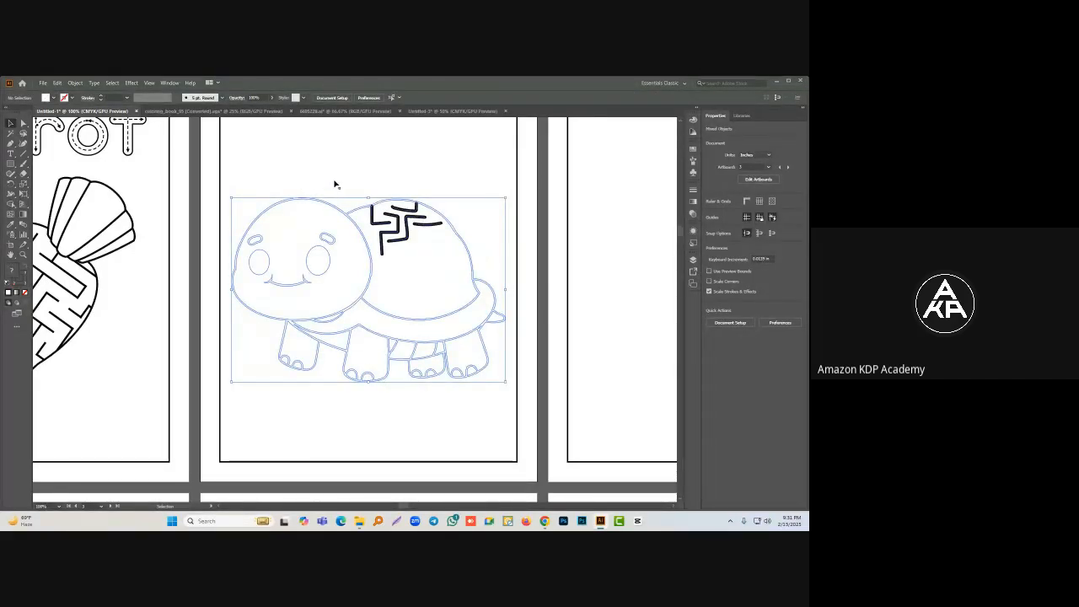
{"action": "key", "text": "ctrl+z"}
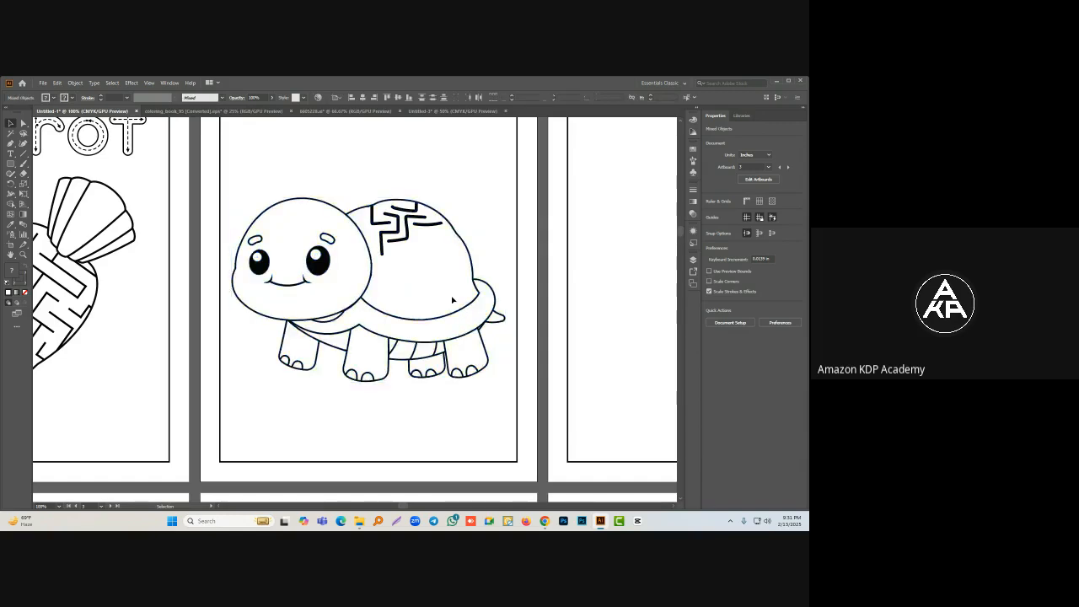
{"action": "scroll", "coordinate": [453, 301], "scroll_direction": "down", "scroll_amount": 2}
{"action": "left_click_drag", "start_coordinate": [371, 226], "coordinate": [427, 326]}
{"action": "key", "text": "Delete"}
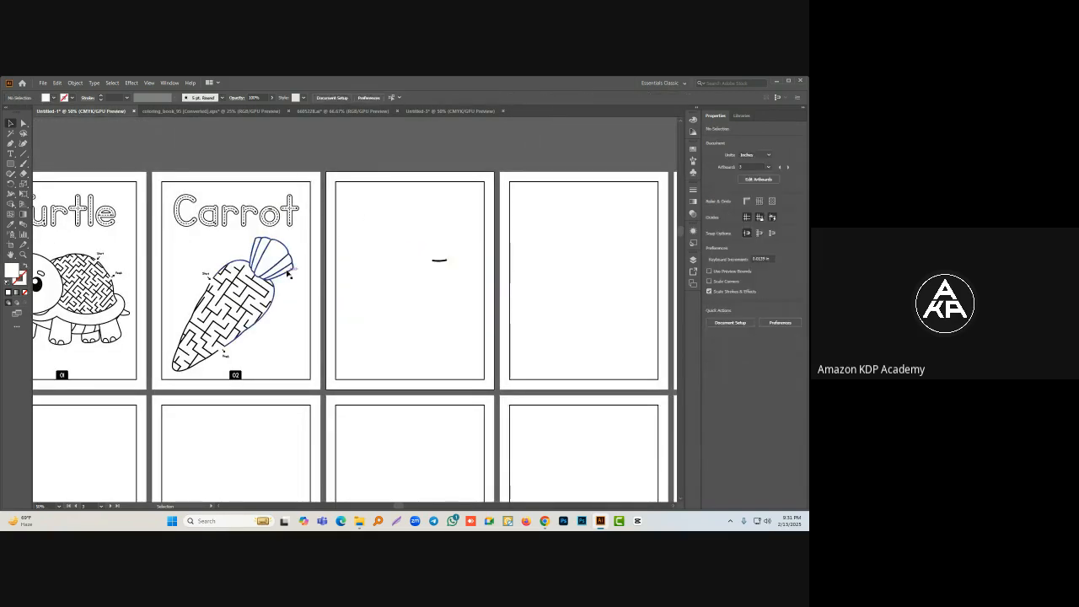
{"action": "left_click_drag", "start_coordinate": [427, 239], "coordinate": [459, 301]}
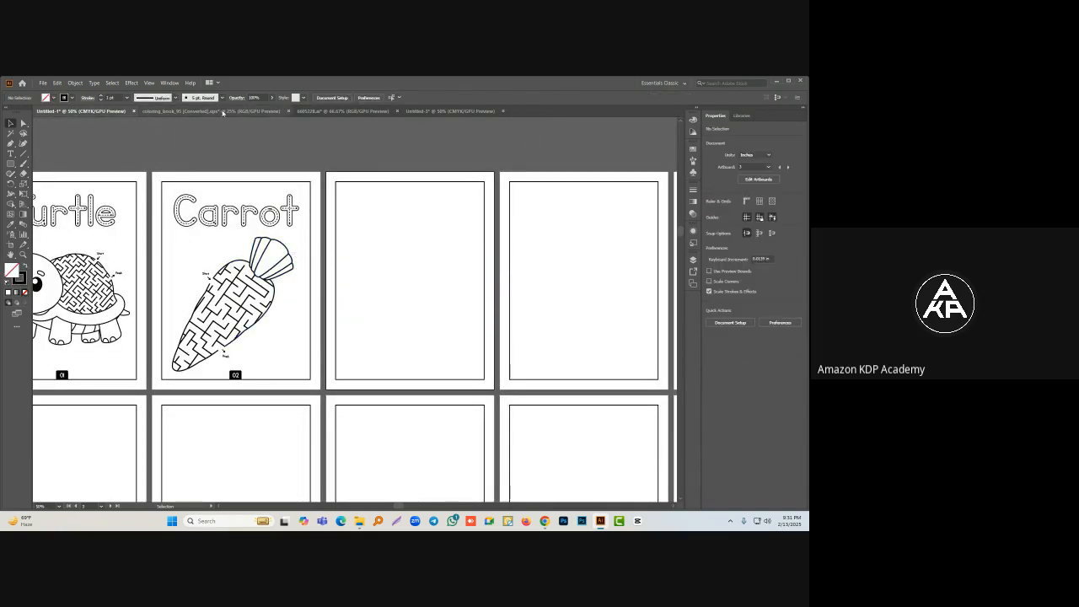
Step: In the coloring_book_95 document, merge the carrot drawing into one shape with Pathfinder's Unite operation
{"action": "left_click", "coordinate": [195, 110]}
{"action": "left_click_drag", "start_coordinate": [377, 240], "coordinate": [492, 258]}
{"action": "left_click_drag", "start_coordinate": [532, 294], "coordinate": [450, 272]}
{"action": "scroll", "coordinate": [377, 291], "scroll_direction": "up", "scroll_amount": 2}
{"action": "left_click_drag", "start_coordinate": [370, 248], "coordinate": [392, 244]}
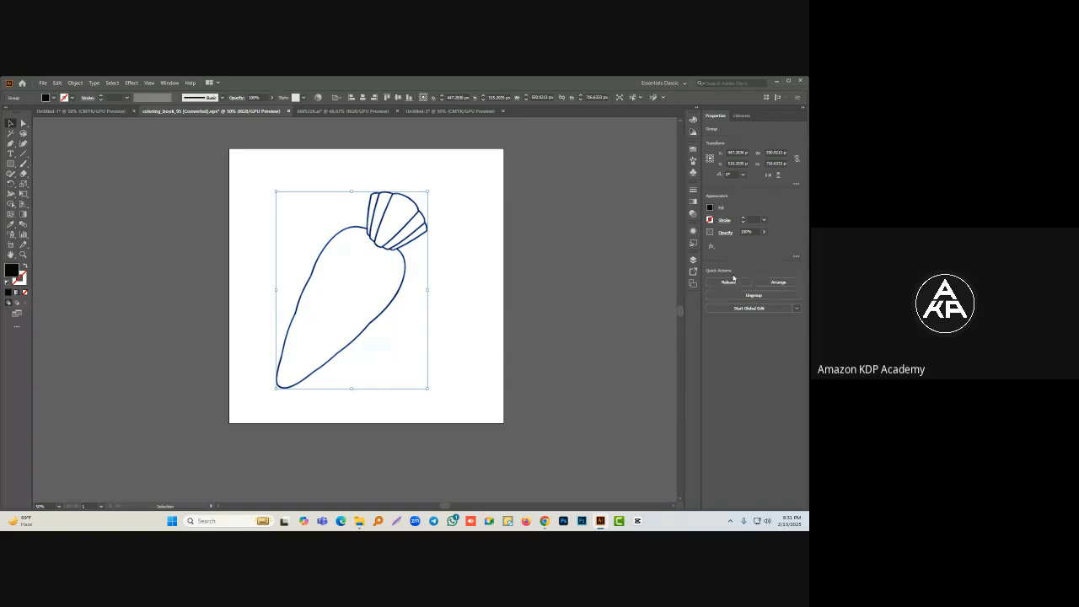
{"action": "left_click", "coordinate": [169, 82]}
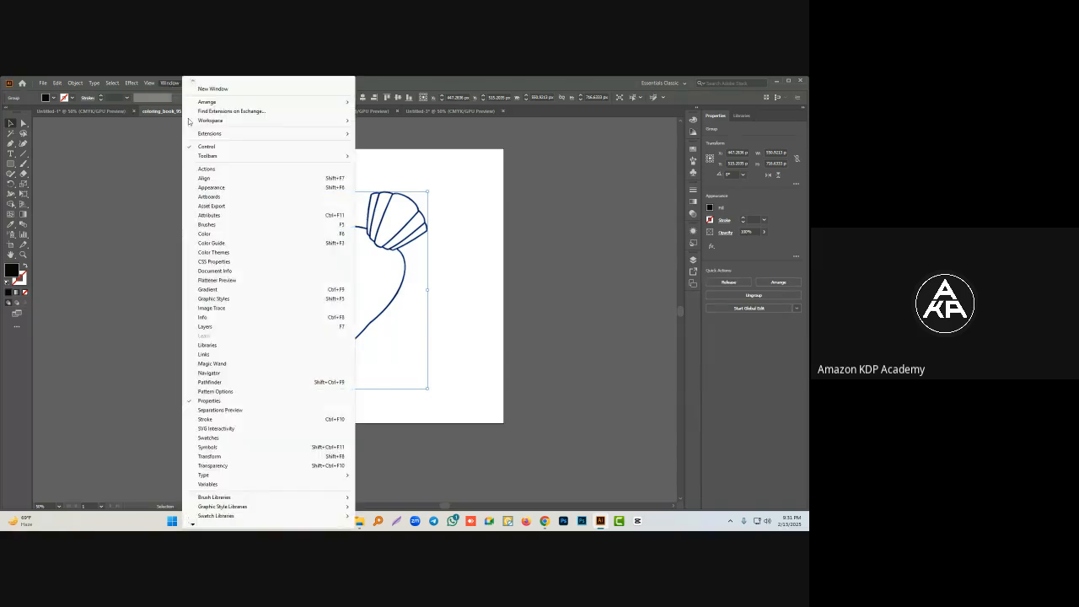
{"action": "left_click", "coordinate": [226, 384]}
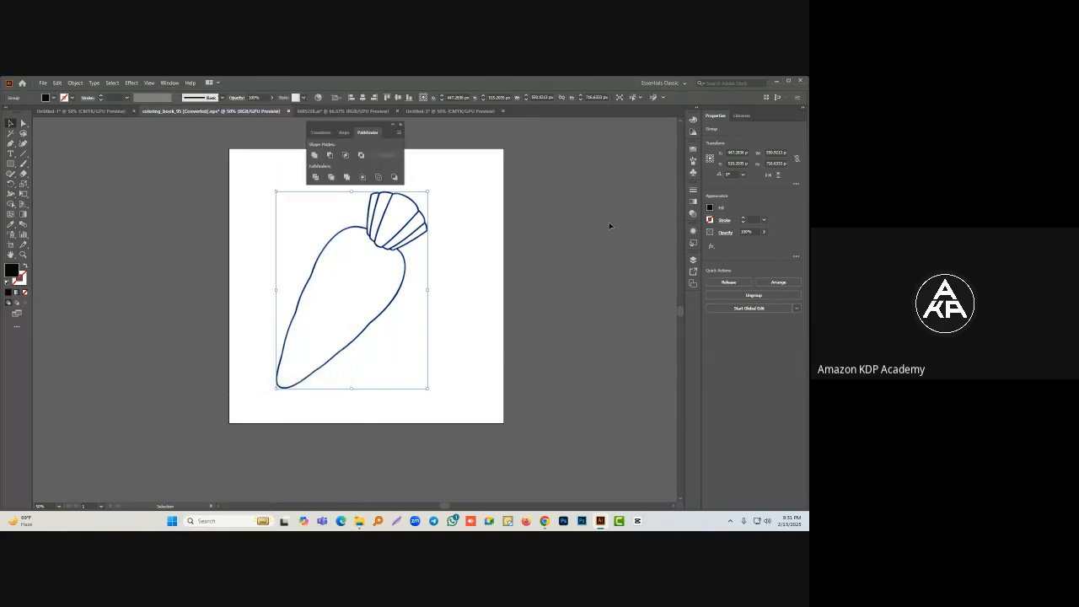
{"action": "left_click_drag", "start_coordinate": [342, 128], "coordinate": [599, 148]}
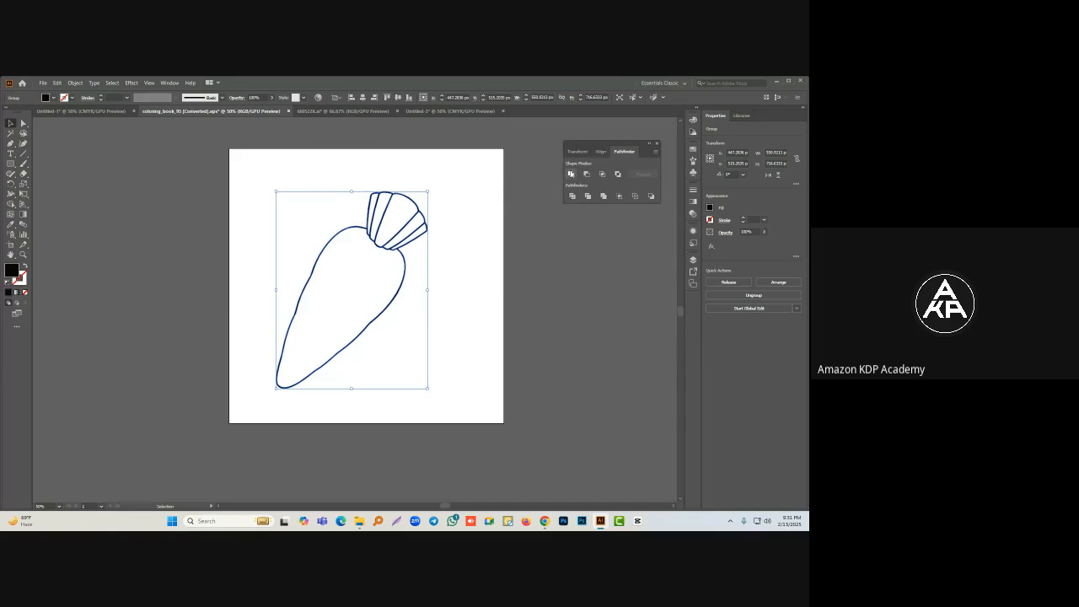
{"action": "left_click", "coordinate": [572, 175]}
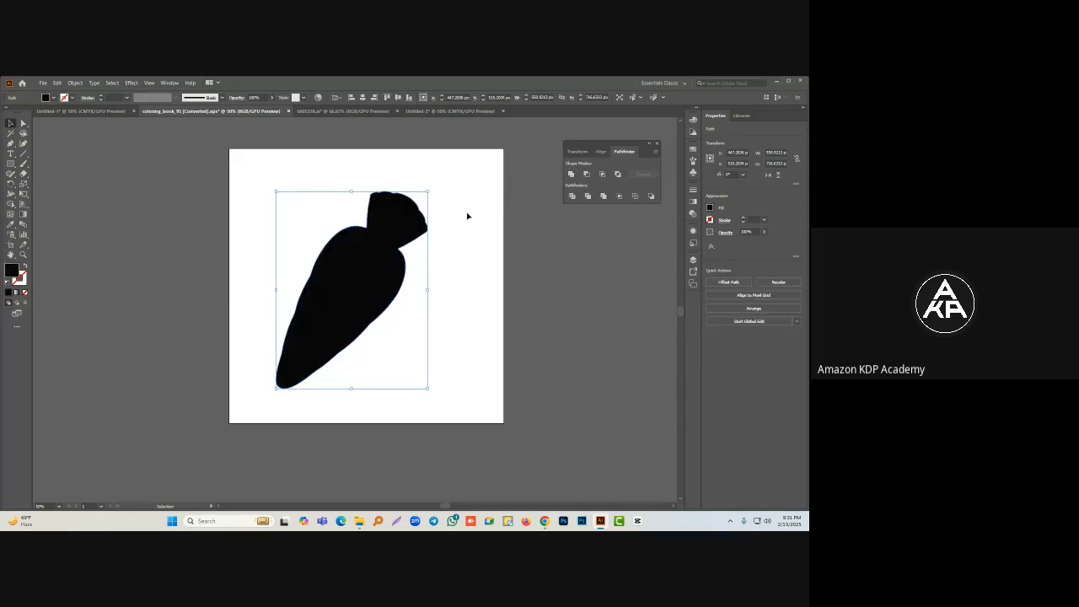
Step: Move the carrot silhouette off the artboard and swap its fill and stroke to leave only an outline
{"action": "left_click_drag", "start_coordinate": [391, 264], "coordinate": [230, 265]}
{"action": "left_click", "coordinate": [294, 264]}
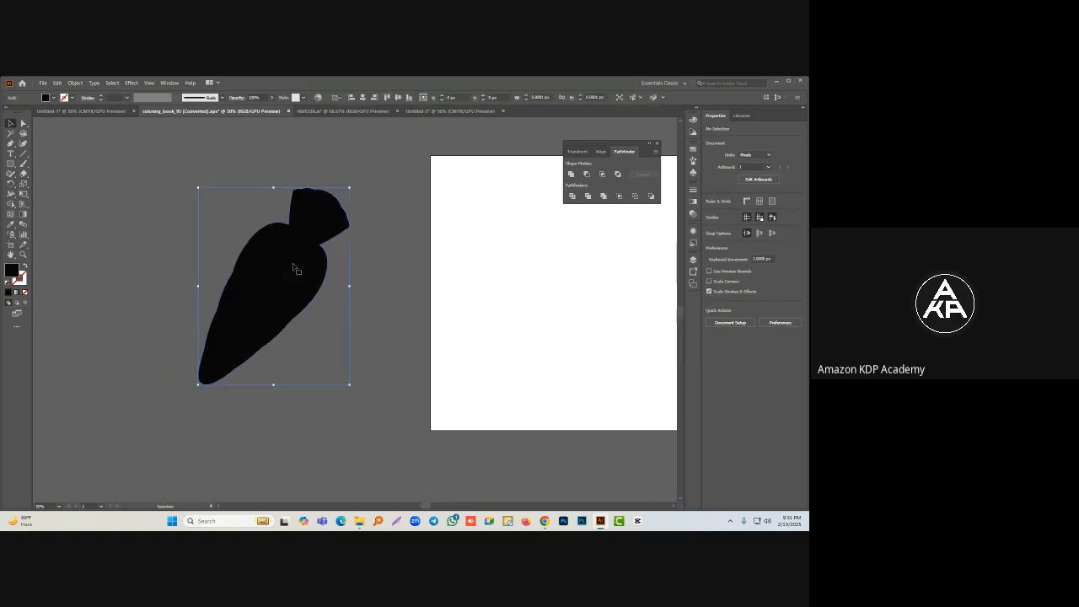
{"action": "key", "text": "shift+x"}
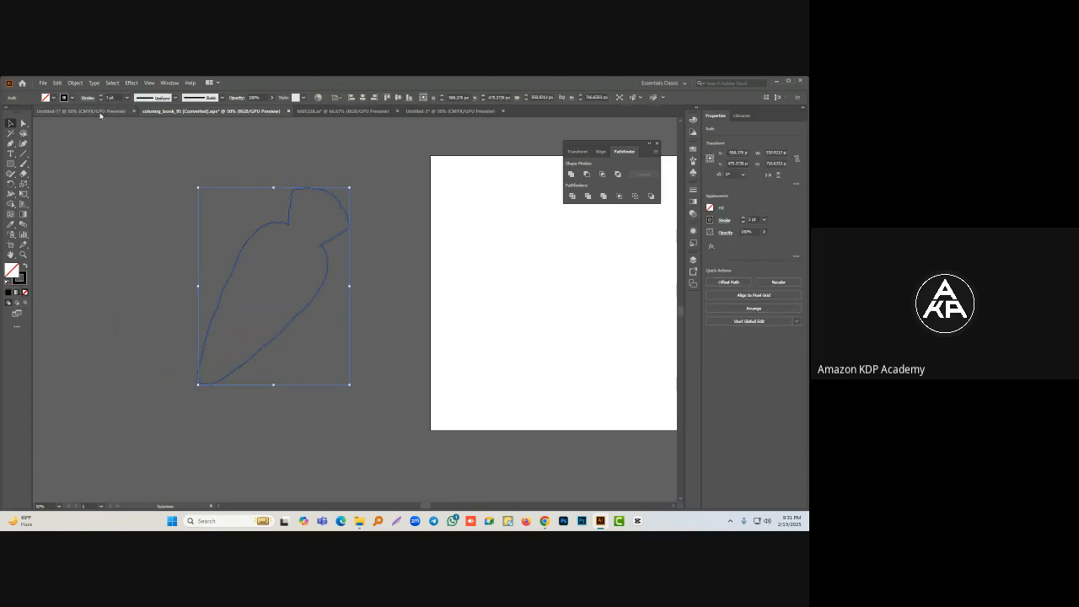
Step: Copy the carrot outline onto the third page of the maze book and set its stroke weight to 4 pt
{"action": "left_click", "coordinate": [182, 194]}
{"action": "left_click", "coordinate": [296, 229]}
{"action": "left_click_drag", "start_coordinate": [296, 228], "coordinate": [467, 217]}
{"action": "left_click", "coordinate": [101, 98]}
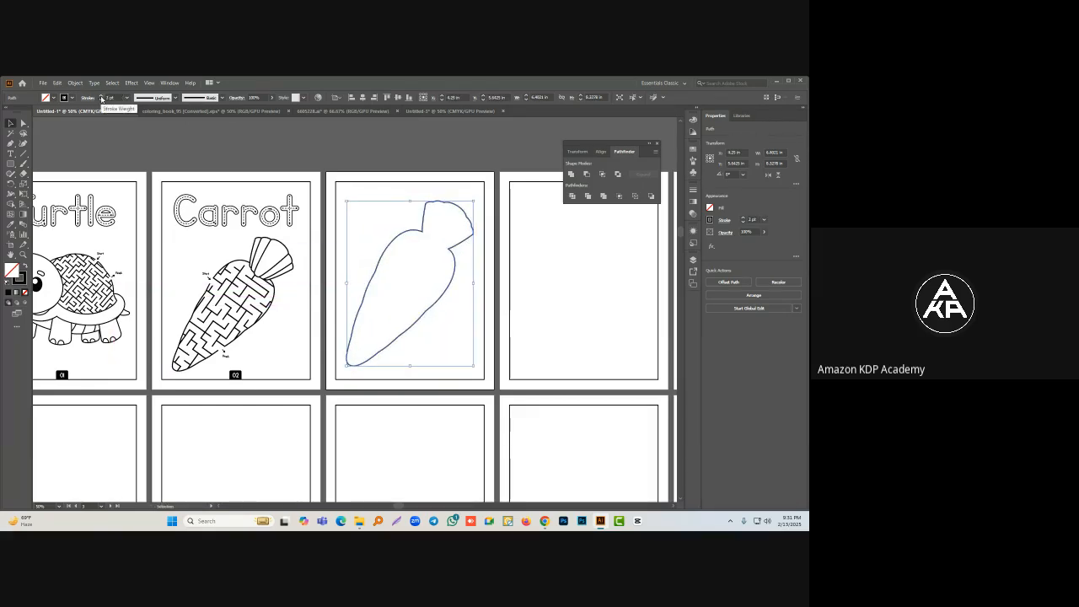
{"action": "left_click", "coordinate": [102, 98]}
{"action": "left_click", "coordinate": [268, 155]}
{"action": "left_click_drag", "start_coordinate": [474, 270], "coordinate": [434, 260]}
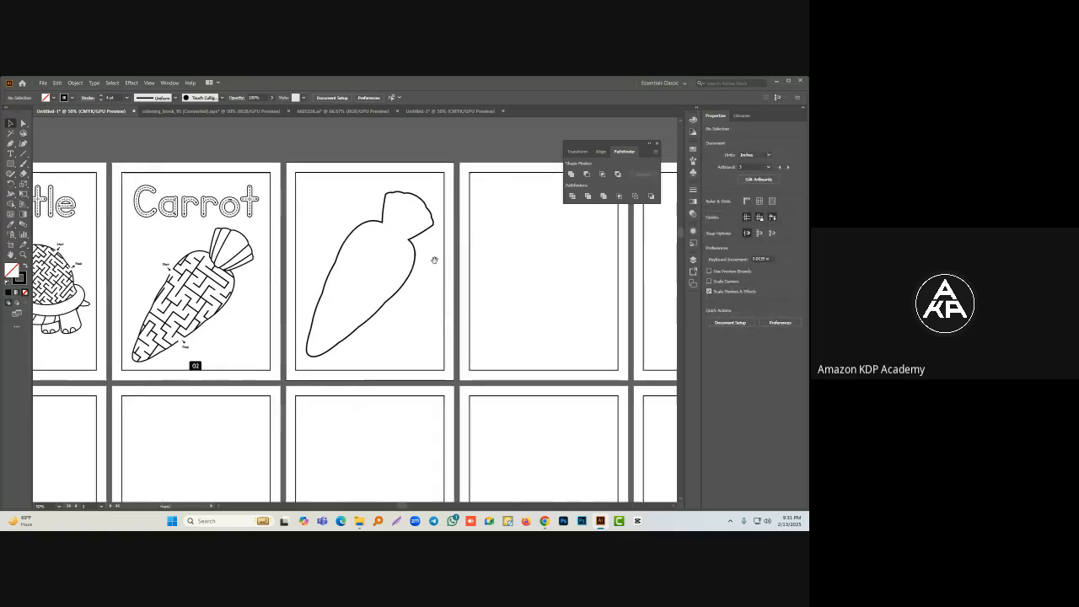
{"action": "key", "text": "ctrl+Tab"}
{"action": "key", "text": "ctrl+Tab"}
{"action": "key", "text": "ctrl+Tab"}
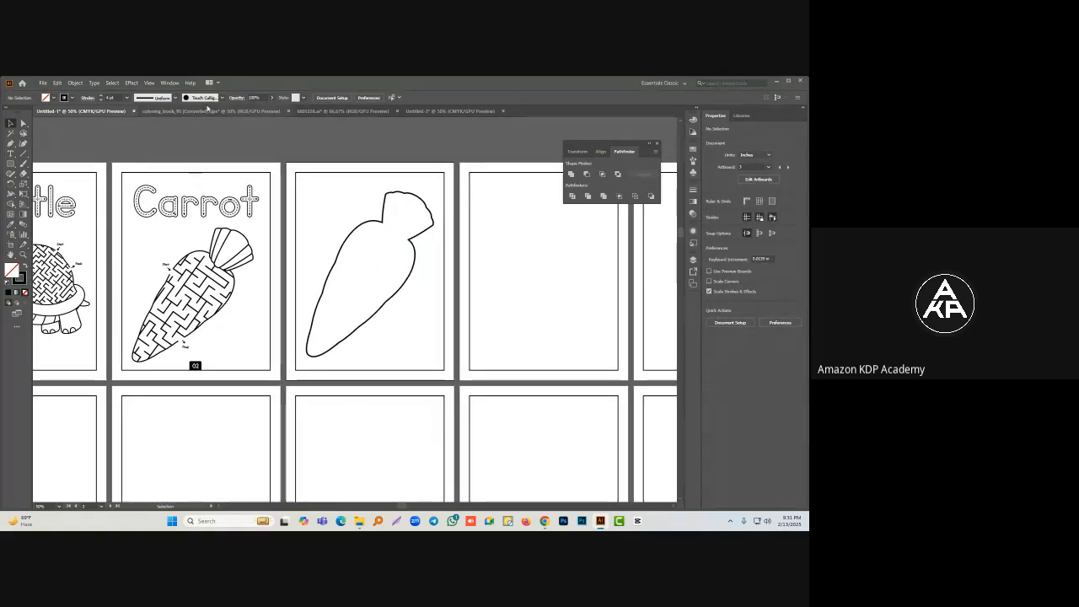
{"action": "left_click", "coordinate": [287, 169]}
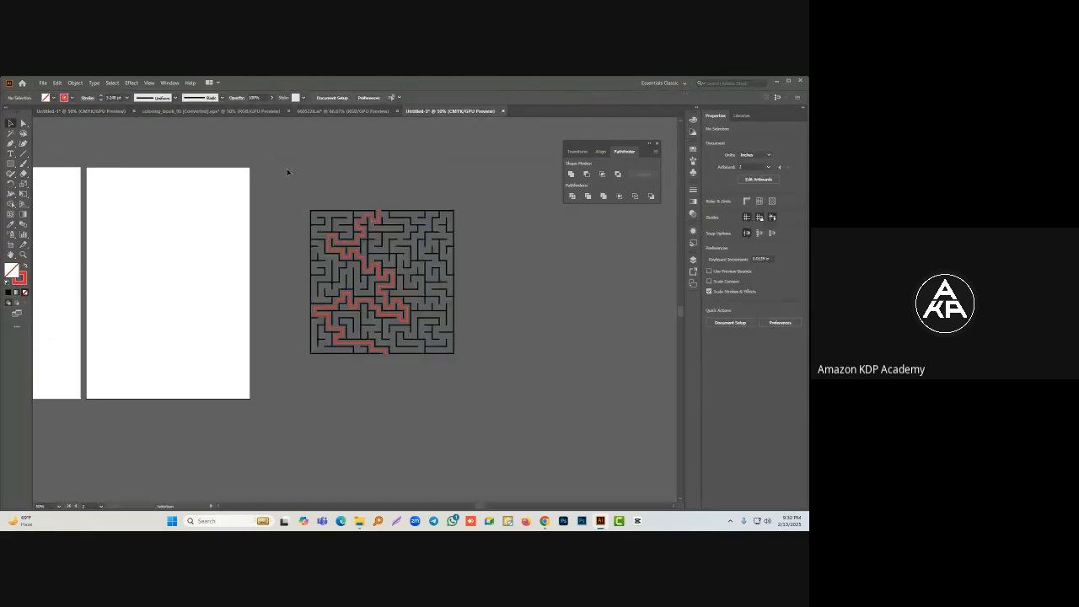
{"action": "left_click_drag", "start_coordinate": [287, 169], "coordinate": [412, 258]}
{"action": "left_click_drag", "start_coordinate": [376, 216], "coordinate": [106, 96]}
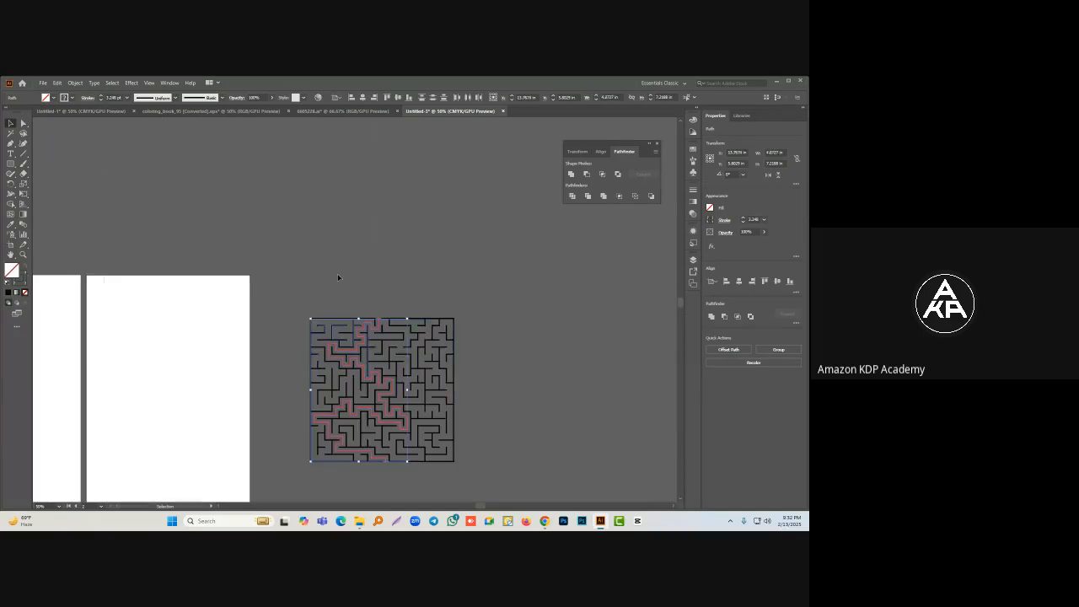
{"action": "left_click", "coordinate": [339, 278]}
{"action": "left_click_drag", "start_coordinate": [376, 325], "coordinate": [533, 278]}
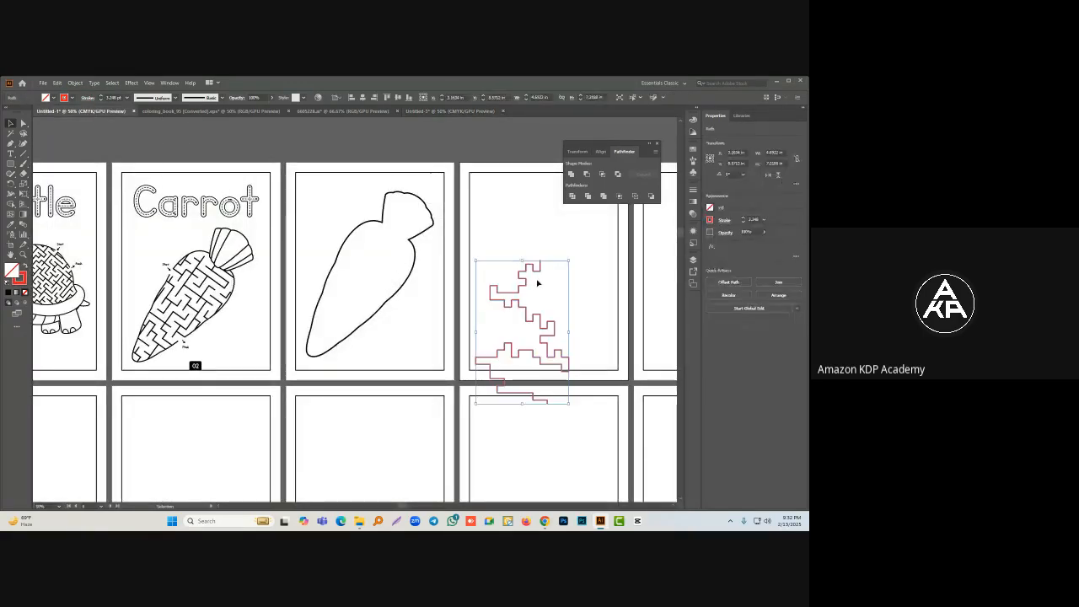
{"action": "key", "text": "ctrl+z"}
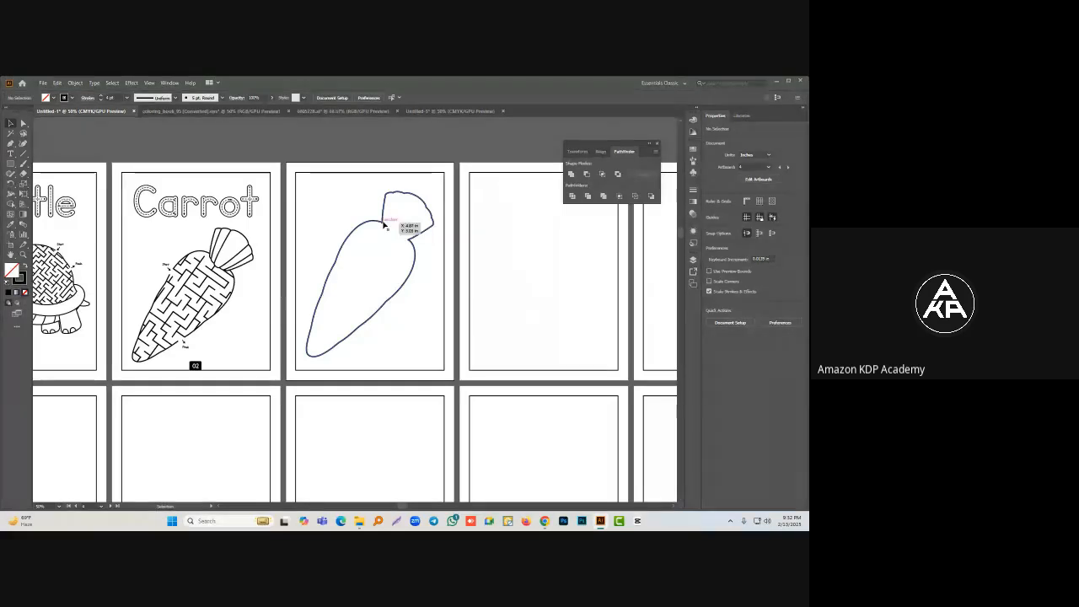
{"action": "left_click", "coordinate": [384, 223]}
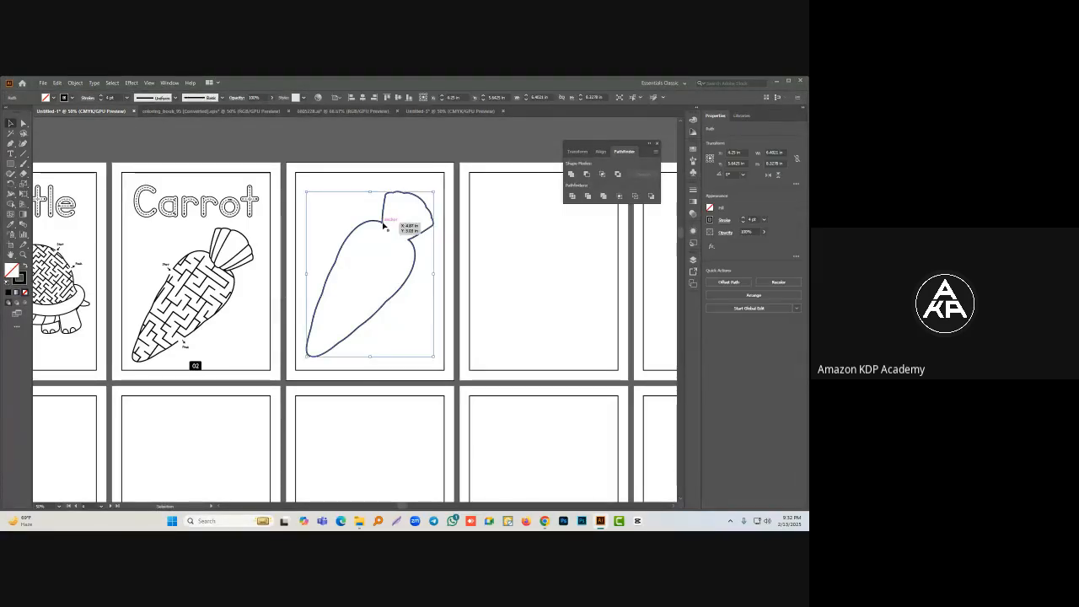
{"action": "left_click", "coordinate": [342, 211]}
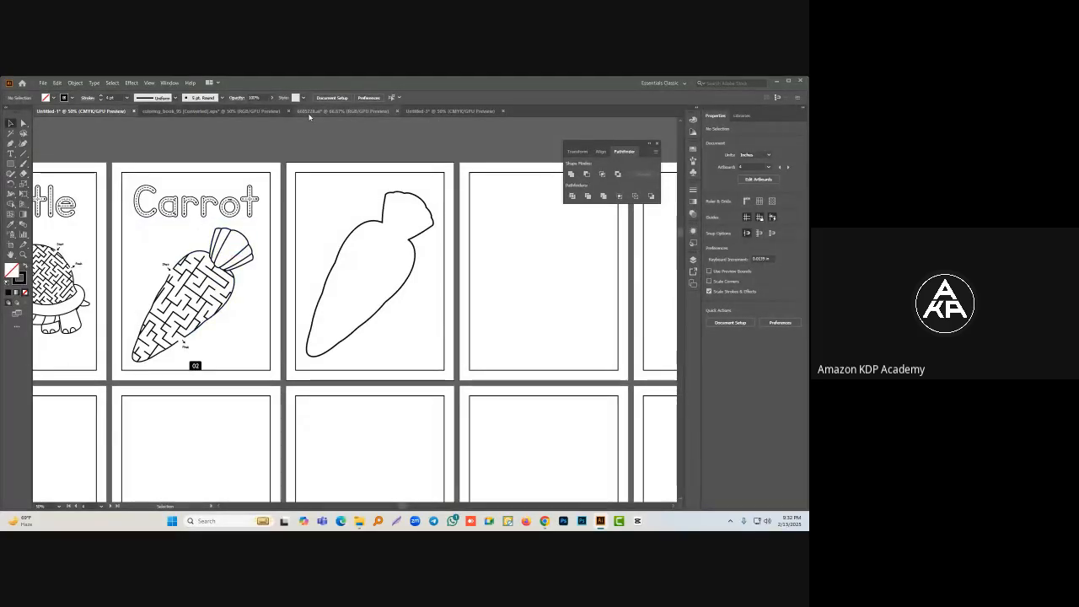
Step: Group the square maze with its red solution line in Untitled-3, and copy it over the carrot outline on the third page
{"action": "left_click", "coordinate": [308, 113]}
{"action": "left_click", "coordinate": [428, 111]}
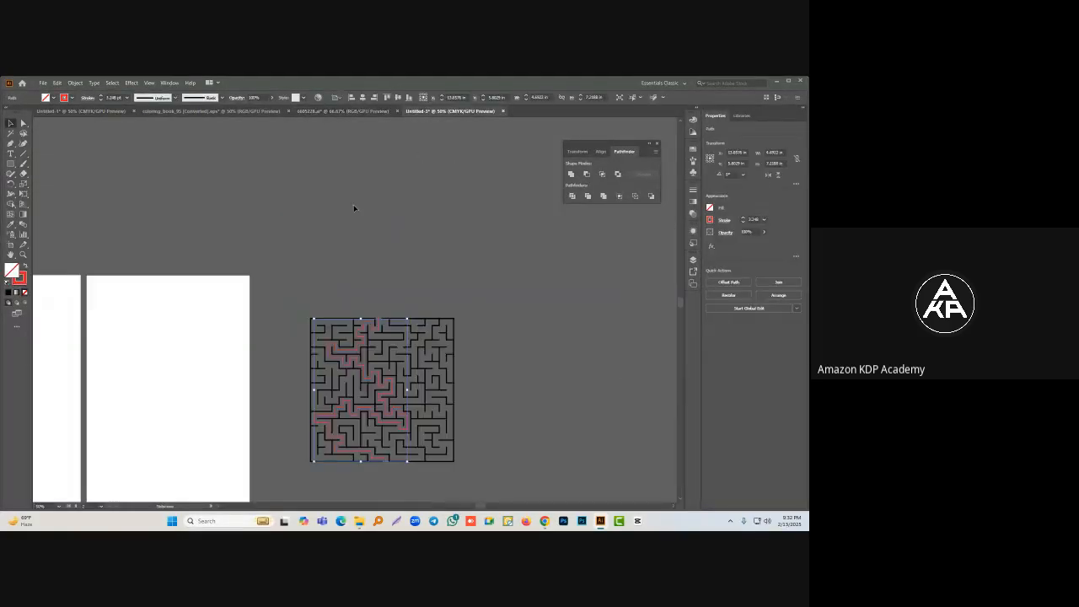
{"action": "left_click_drag", "start_coordinate": [340, 235], "coordinate": [479, 474]}
{"action": "key", "text": "ctrl+g"}
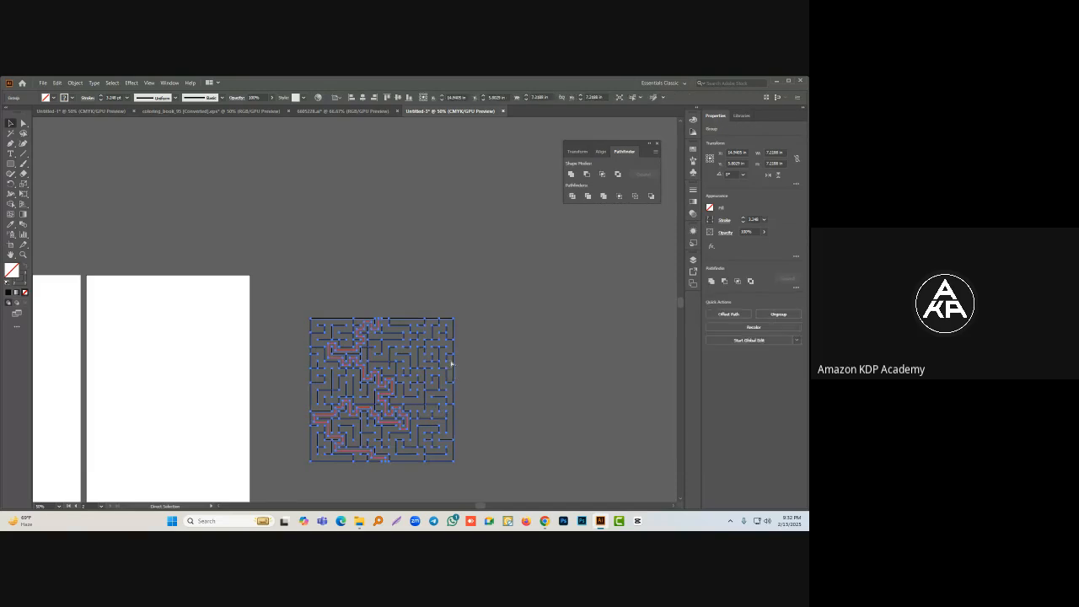
{"action": "left_click_drag", "start_coordinate": [388, 377], "coordinate": [424, 290]}
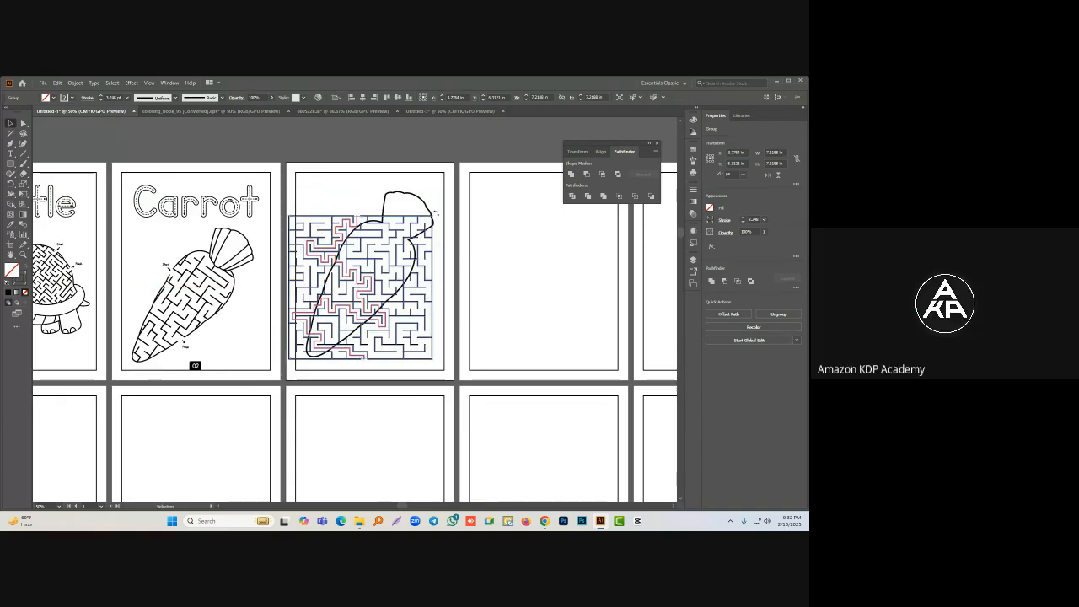
Step: Rotate the maze group and enlarge it to about 9.26 in wide so it covers the whole carrot outline
{"action": "left_click_drag", "start_coordinate": [436, 213], "coordinate": [459, 362]}
{"action": "left_click_drag", "start_coordinate": [441, 209], "coordinate": [445, 172]}
{"action": "left_click", "coordinate": [507, 264]}
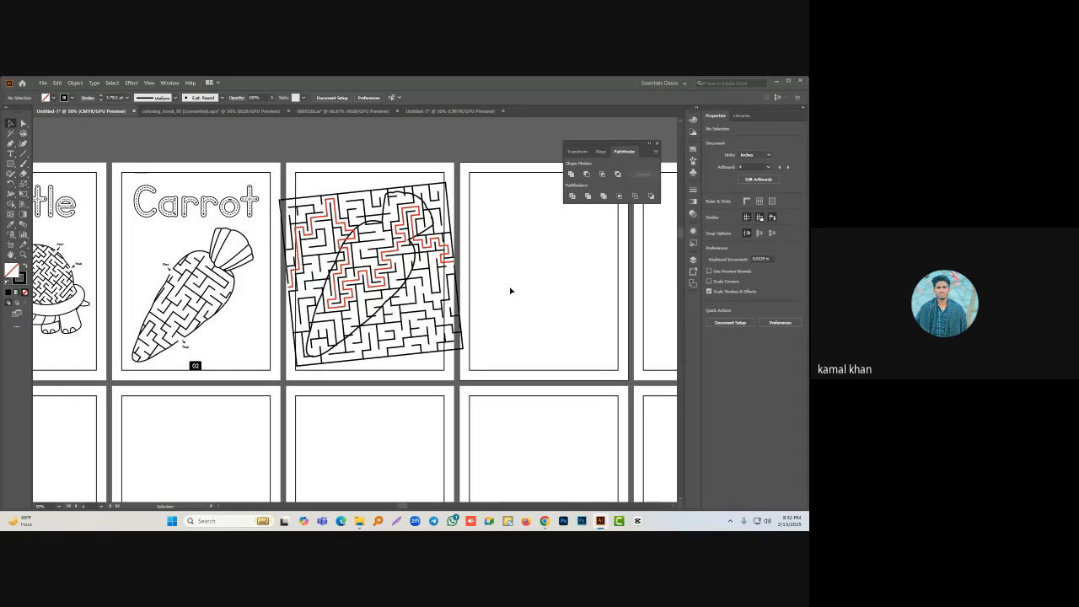
Step: Nudge the maze group slightly left and up to align its solution path with the carrot outline
{"action": "left_click", "coordinate": [416, 342]}
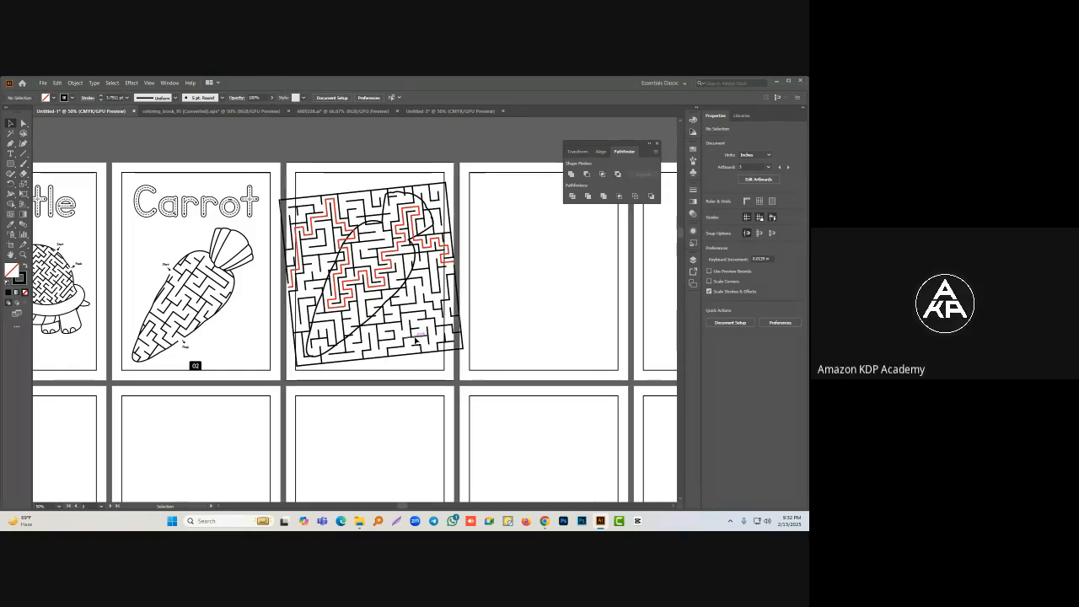
{"action": "left_click", "coordinate": [416, 341]}
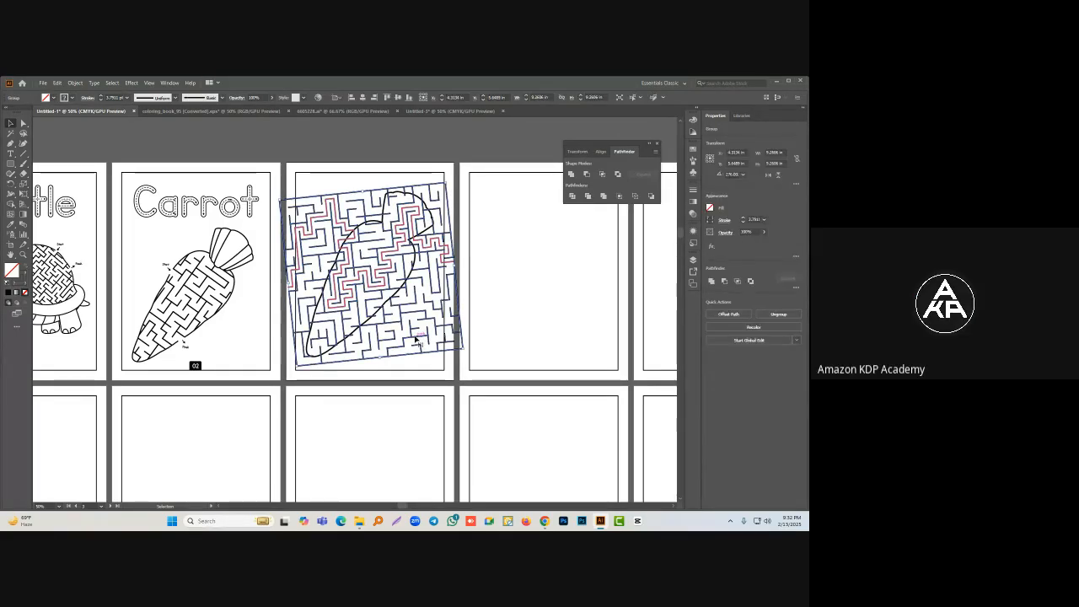
{"action": "key", "text": "Left"}
{"action": "key", "text": "Left"}
{"action": "key", "text": "Left"}
{"action": "key", "text": "Left"}
{"action": "key", "text": "Left"}
{"action": "key", "text": "Left"}
{"action": "key", "text": "Left"}
{"action": "key", "text": "Left"}
{"action": "key", "text": "Left"}
{"action": "key", "text": "Left"}
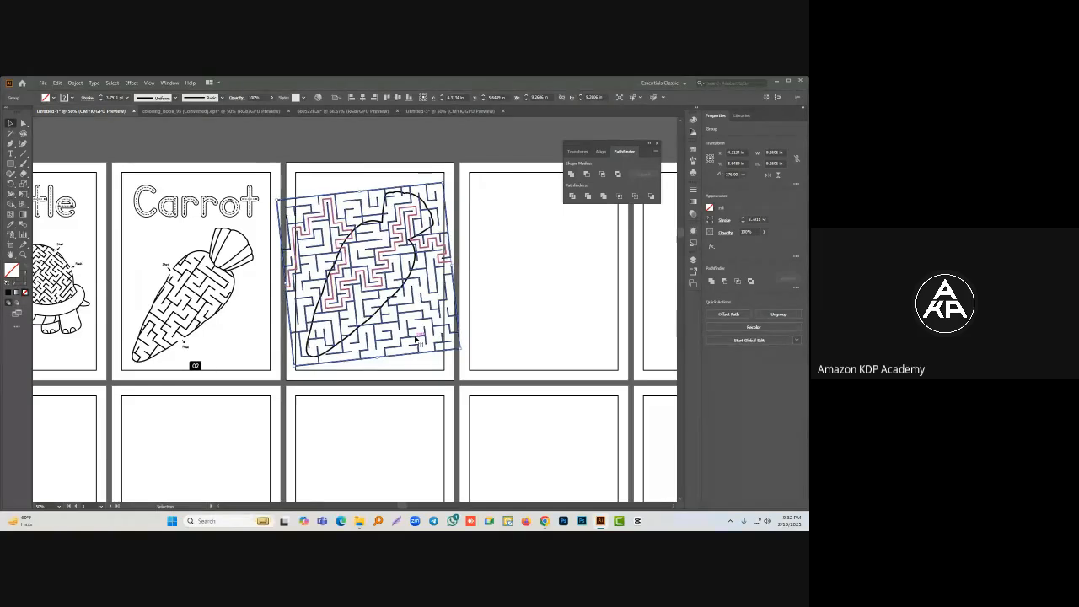
{"action": "key", "text": "Left"}
{"action": "key", "text": "Left"}
{"action": "key", "text": "Left"}
{"action": "key", "text": "Left"}
{"action": "key", "text": "Up"}
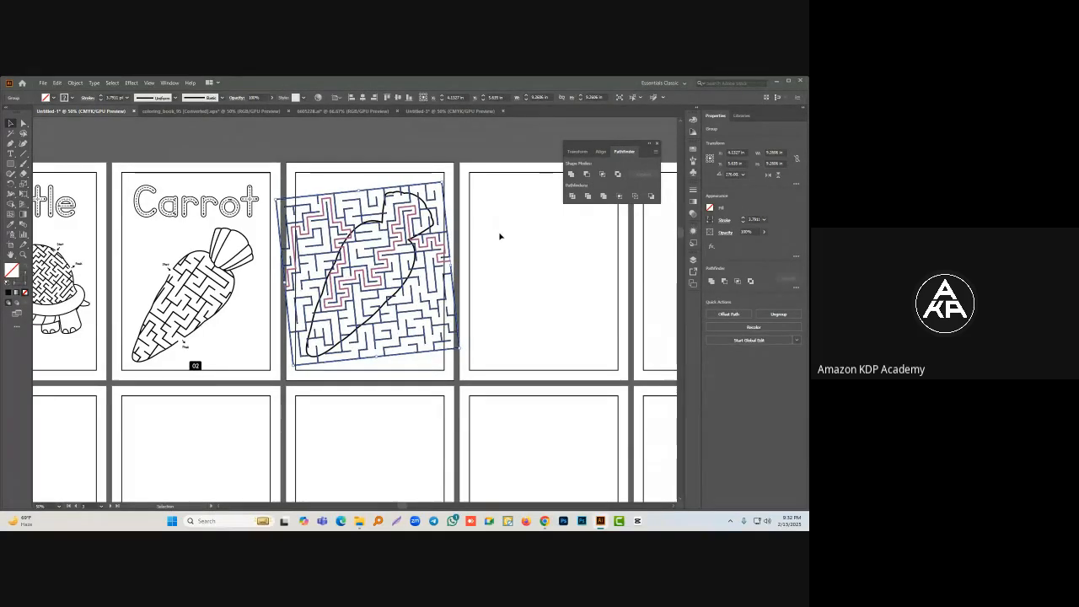
{"action": "key", "text": "Up"}
{"action": "left_click", "coordinate": [507, 247]}
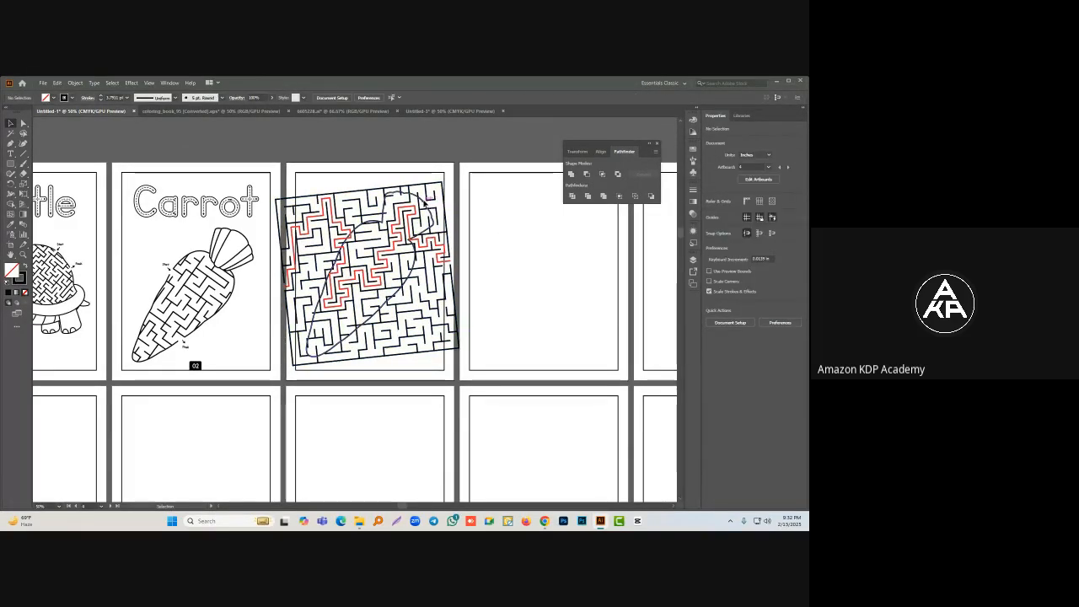
Step: Clip the maze to the carrot shape with a clipping mask, and place a copy of the 4 pt carrot outline over it
{"action": "left_click", "coordinate": [428, 210]}
{"action": "left_click_drag", "start_coordinate": [429, 209], "coordinate": [434, 218]}
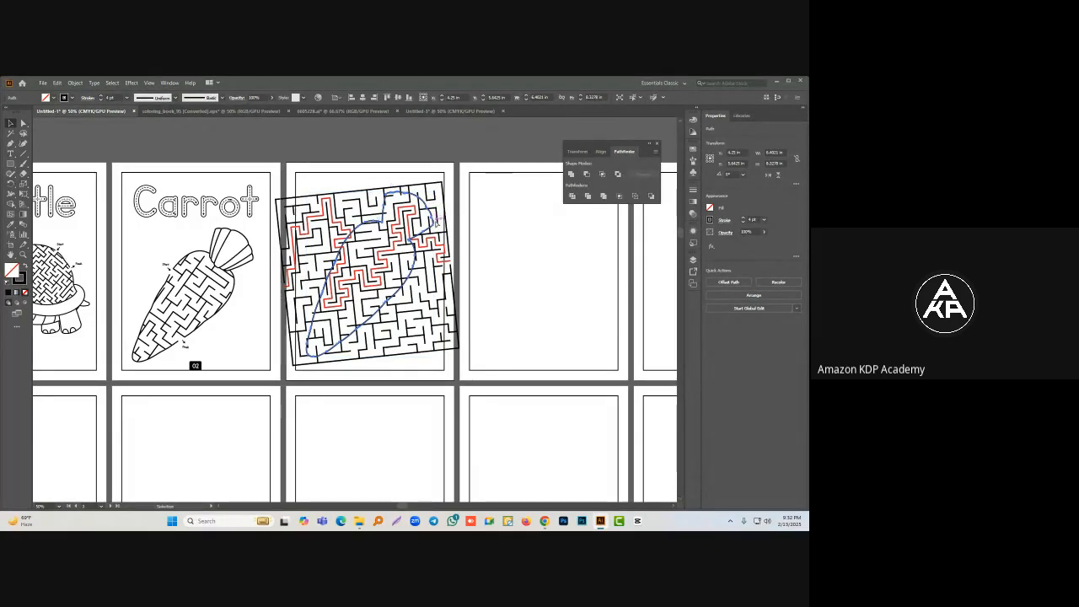
{"action": "left_click", "coordinate": [426, 187]}
{"action": "left_click_drag", "start_coordinate": [351, 179], "coordinate": [433, 234]}
{"action": "right_click", "coordinate": [429, 223]}
{"action": "left_click", "coordinate": [459, 296]}
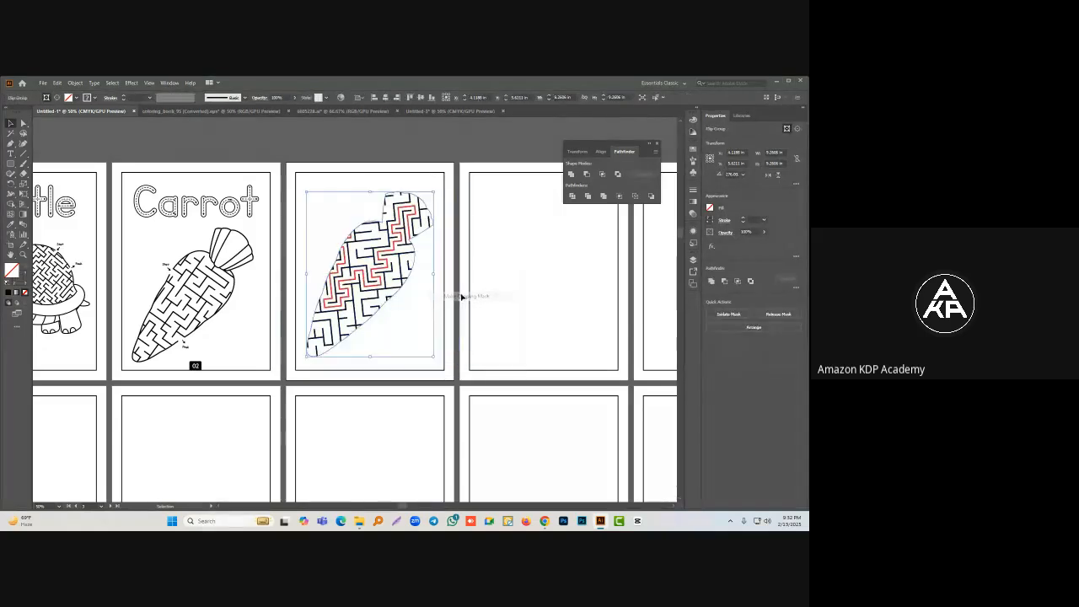
{"action": "key", "text": "a"}
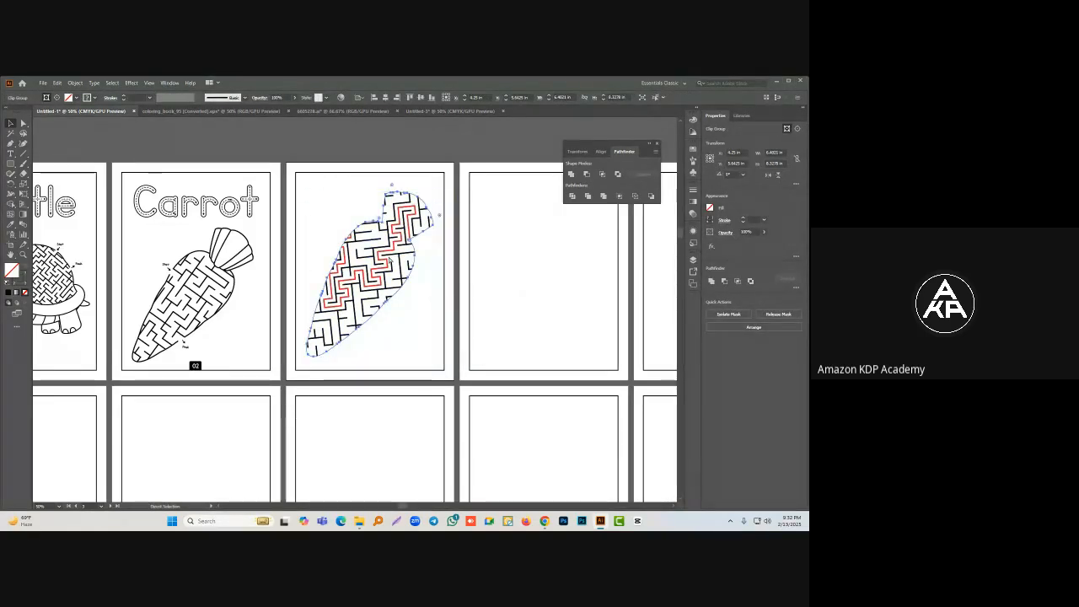
{"action": "key", "text": "v"}
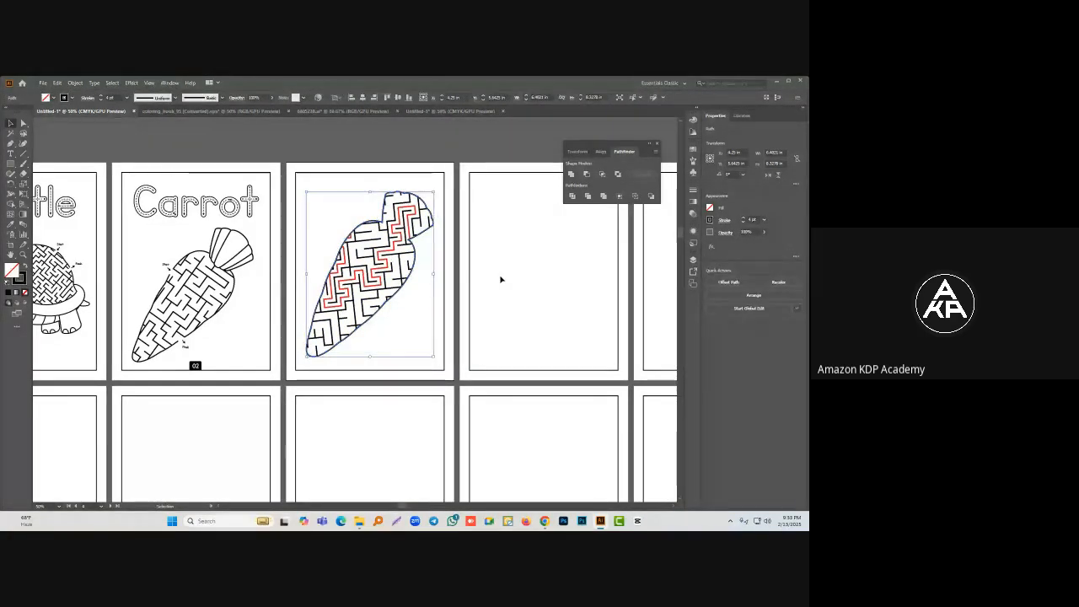
Step: Delete the clipped carrot maze and its outline from the third page
{"action": "left_click", "coordinate": [500, 279]}
{"action": "scroll", "coordinate": [404, 255], "scroll_direction": "up", "scroll_amount": 2}
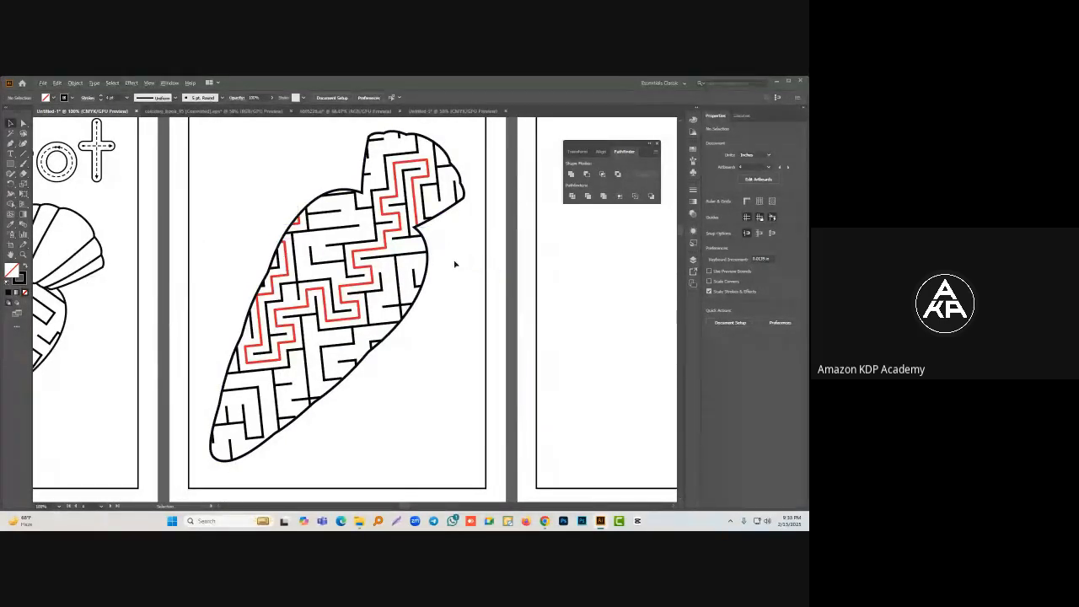
{"action": "scroll", "coordinate": [455, 264], "scroll_direction": "down", "scroll_amount": 3}
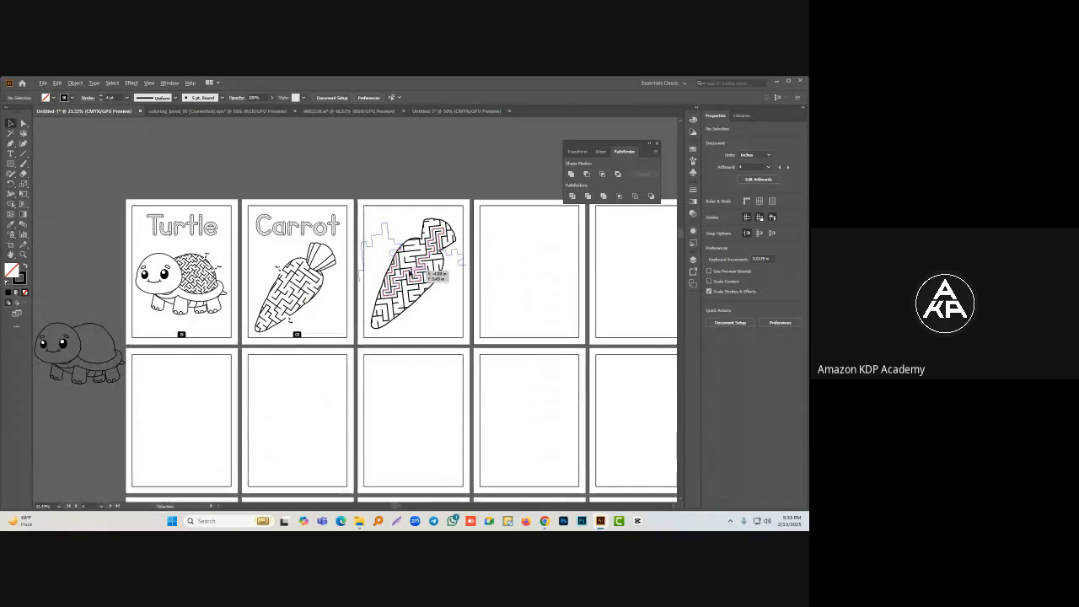
{"action": "scroll", "coordinate": [410, 275], "scroll_direction": "up", "scroll_amount": 1}
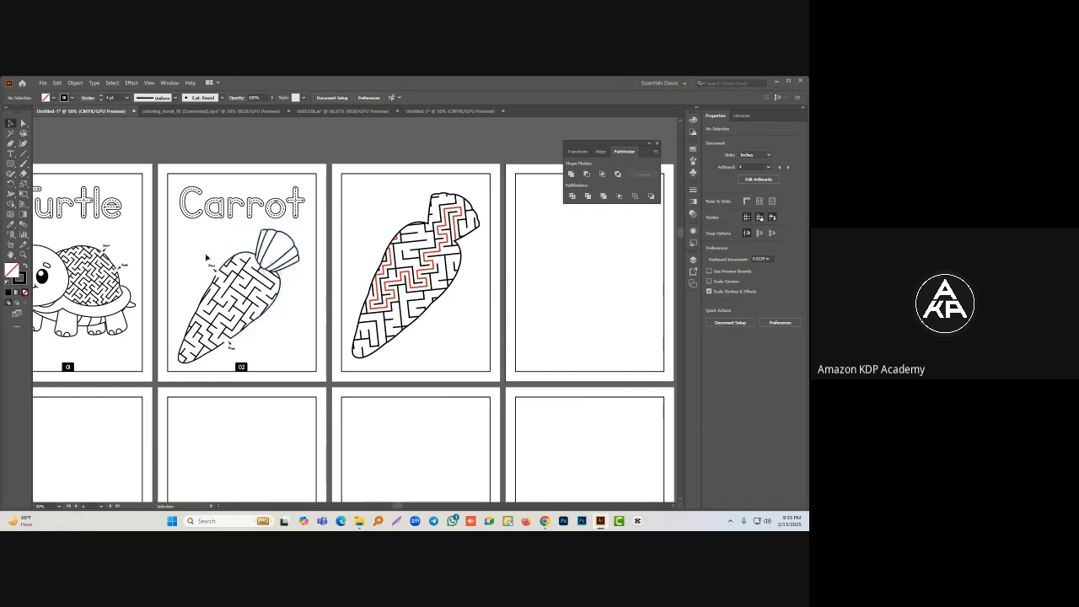
{"action": "left_click_drag", "start_coordinate": [391, 205], "coordinate": [455, 315]}
{"action": "key", "text": "Delete"}
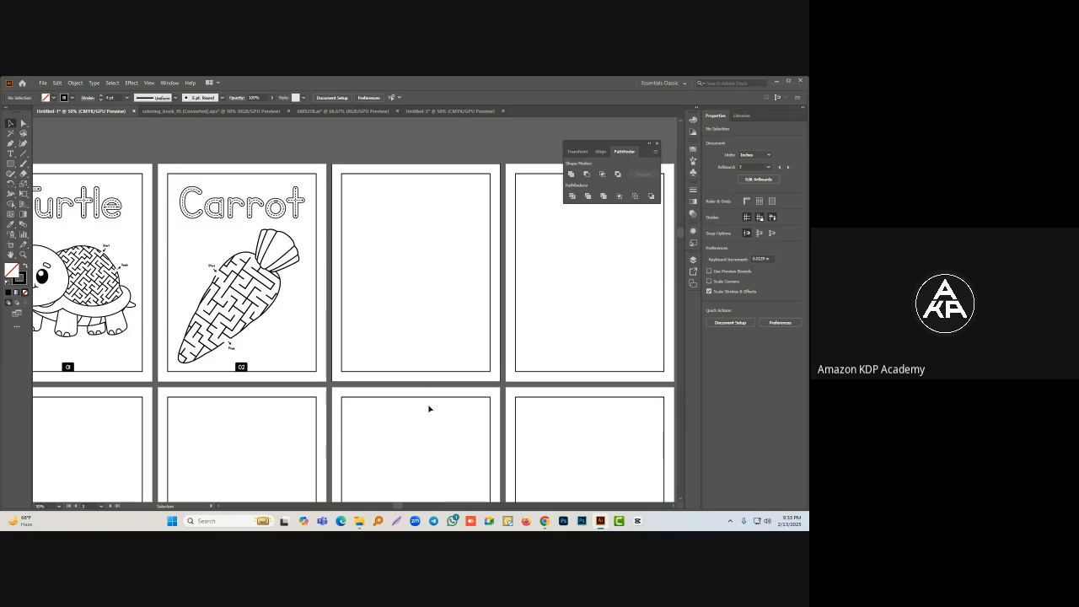
Step: Switch to Chrome and look through the Meet call, Maze Generator, Facebook and the shape maze image search
{"action": "mouse_move", "coordinate": [544, 516]}
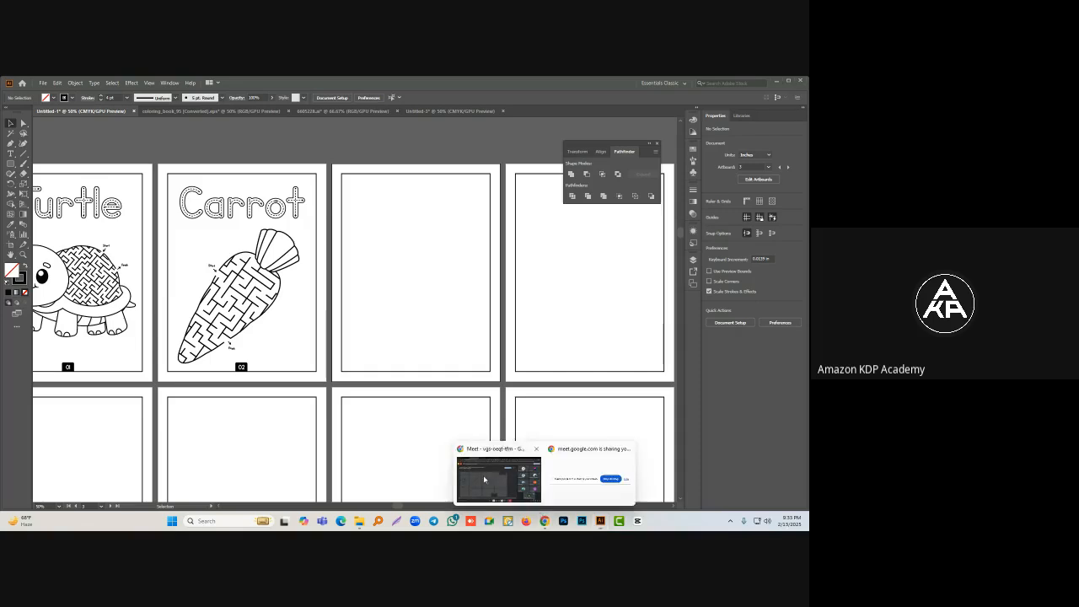
{"action": "left_click", "coordinate": [498, 472]}
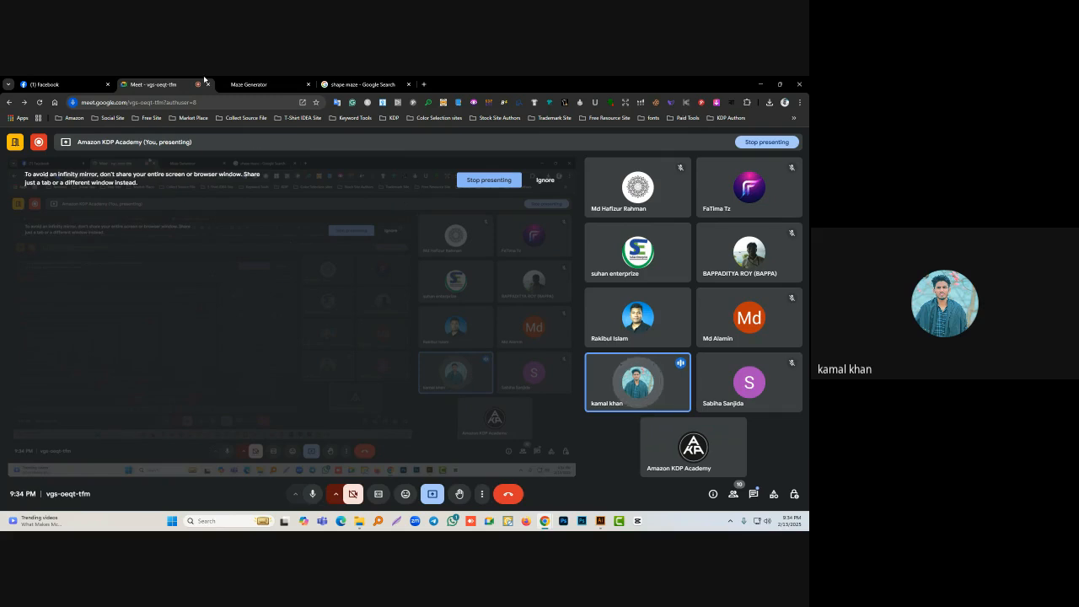
{"action": "left_click", "coordinate": [245, 82]}
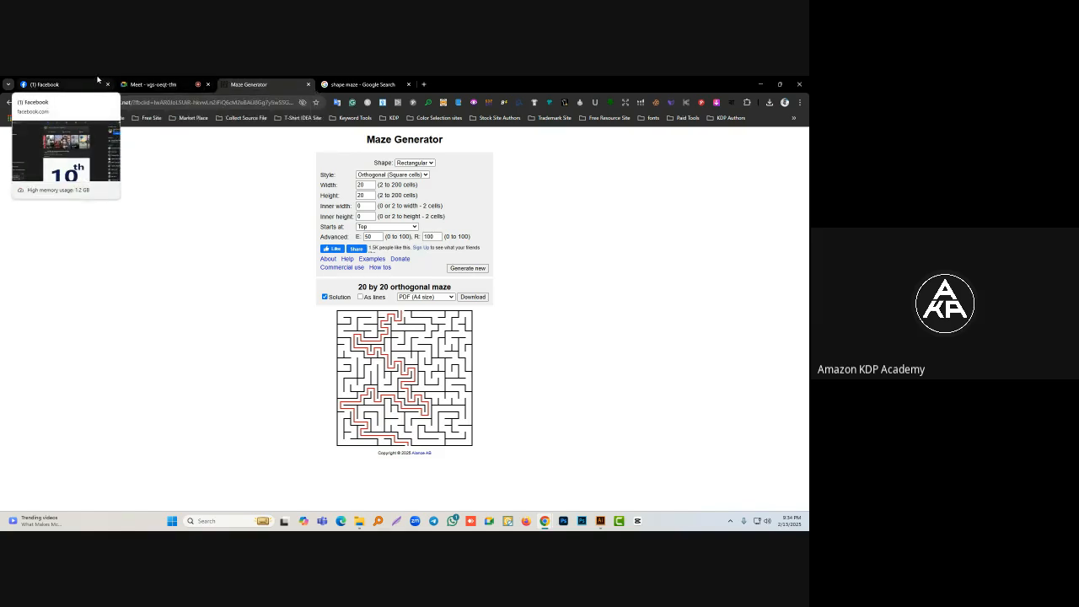
{"action": "left_click", "coordinate": [72, 81]}
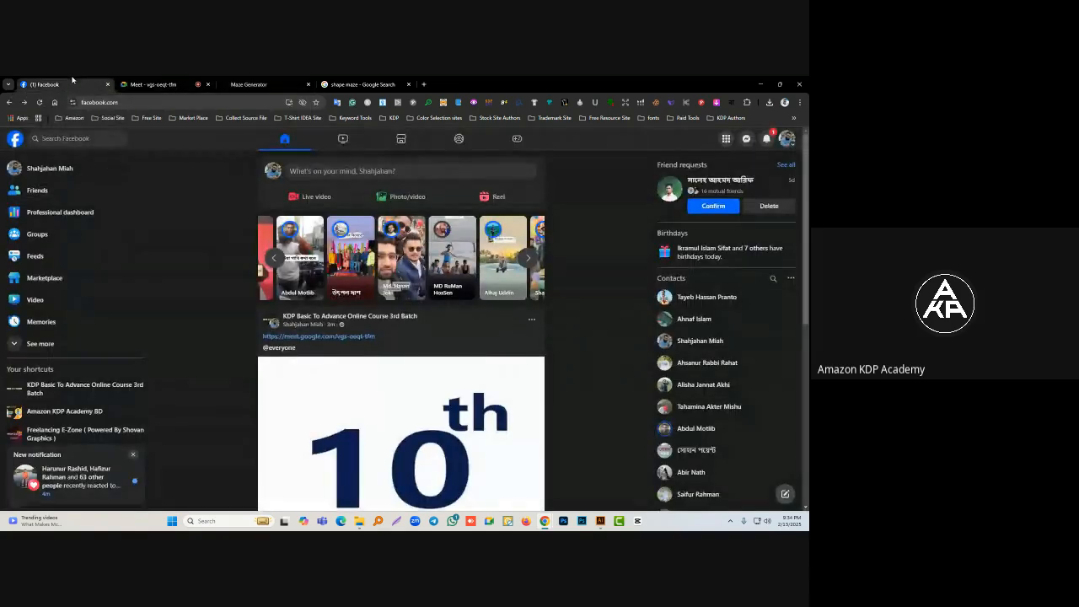
{"action": "left_click", "coordinate": [153, 82]}
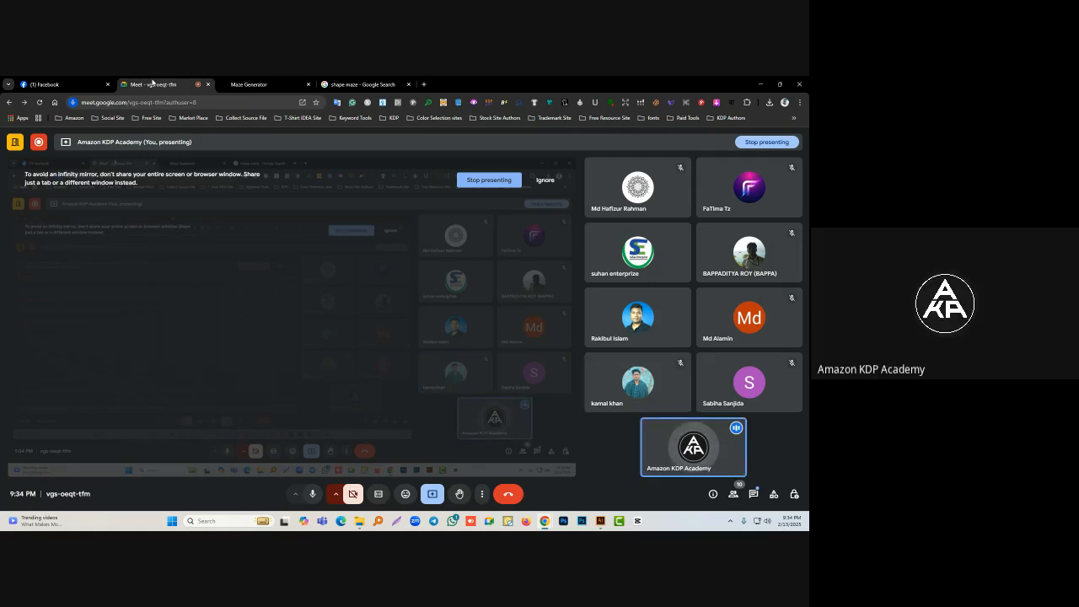
{"action": "left_click", "coordinate": [278, 83]}
{"action": "left_click", "coordinate": [363, 84]}
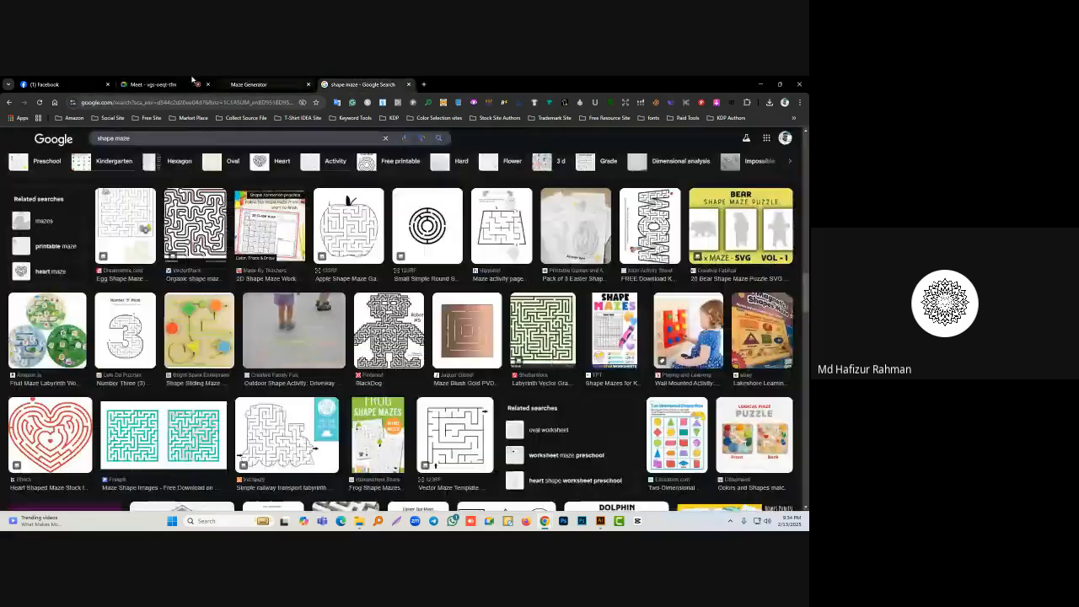
{"action": "left_click", "coordinate": [165, 84]}
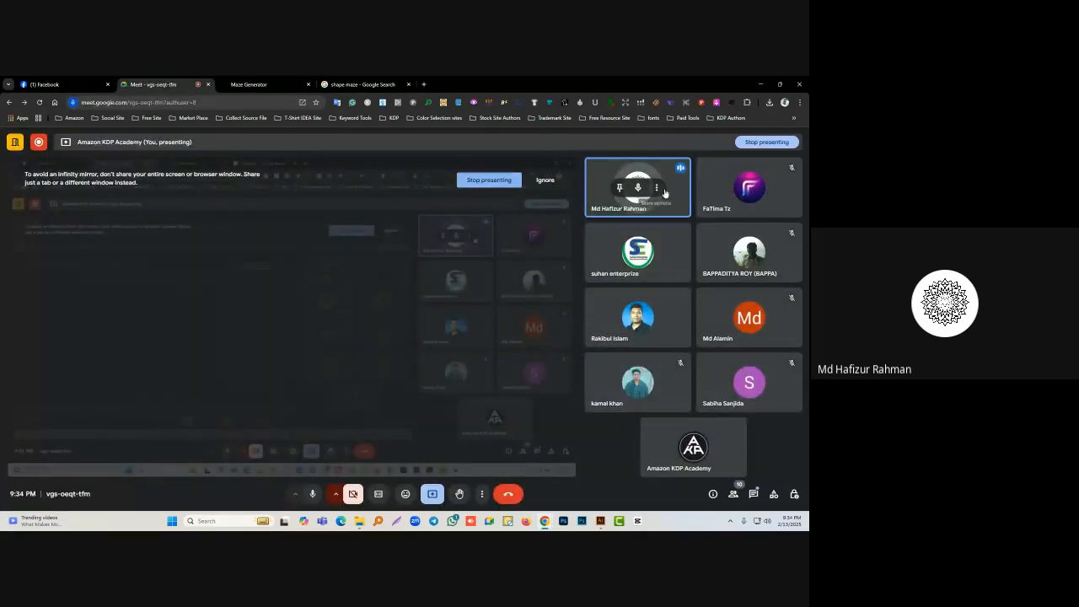
Step: Switch back to Illustrator and close the Untitled-3 document that holds the square maze
{"action": "left_click", "coordinate": [601, 522]}
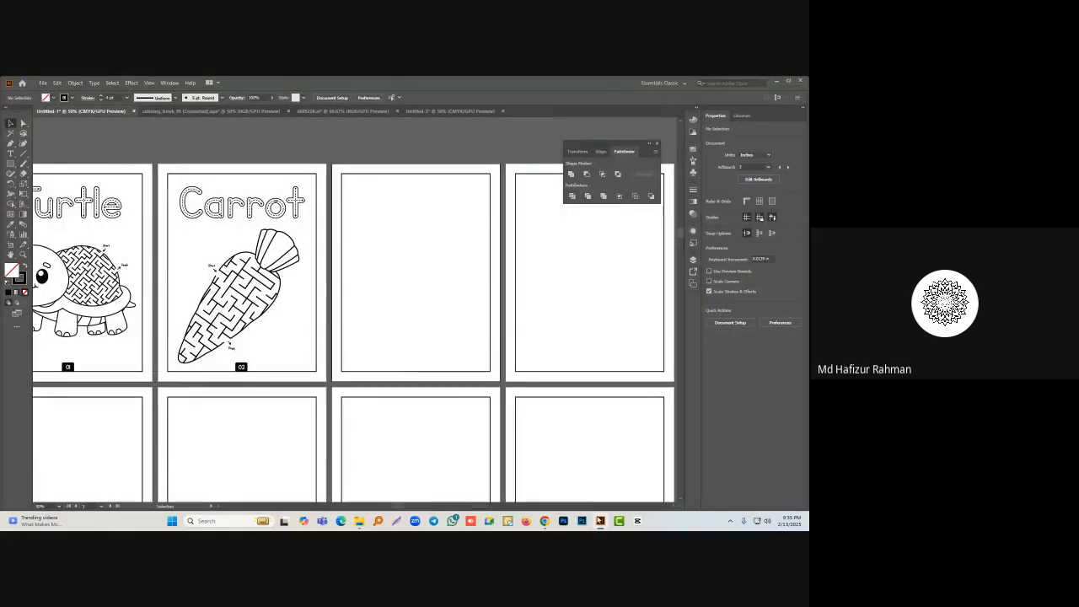
{"action": "left_click", "coordinate": [437, 112]}
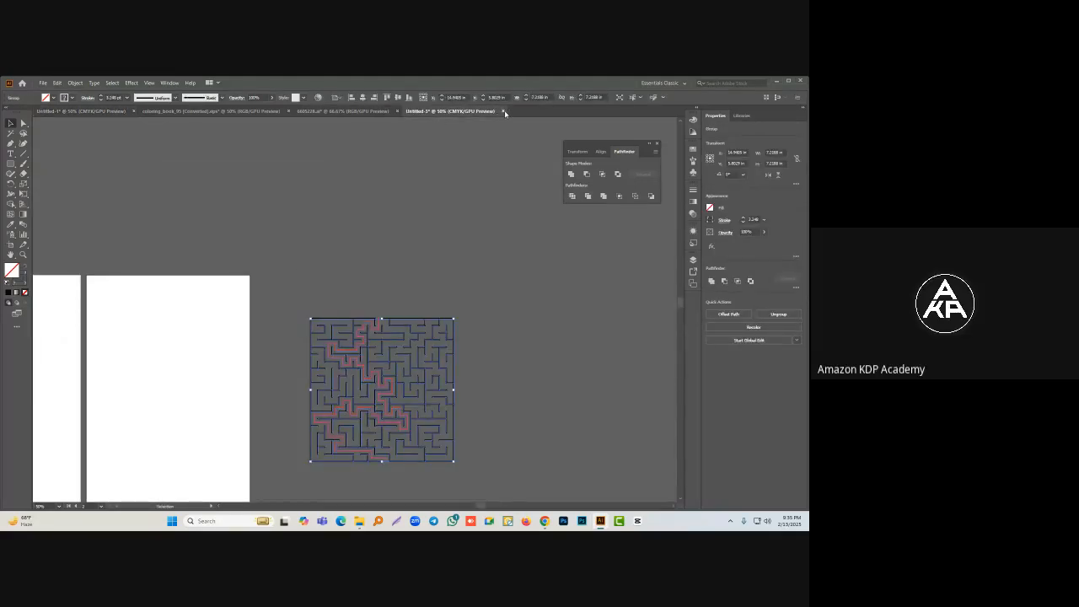
{"action": "left_click", "coordinate": [504, 112]}
{"action": "left_click", "coordinate": [446, 310]}
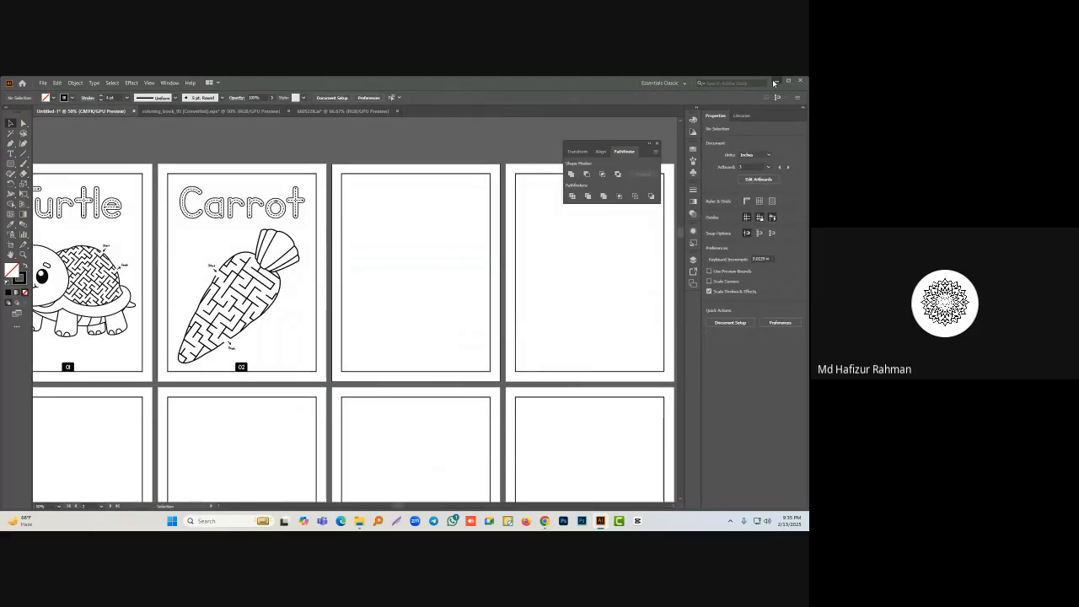
{"action": "left_click", "coordinate": [775, 82]}
{"action": "left_click", "coordinate": [759, 82]}
{"action": "left_click", "coordinate": [201, 227]}
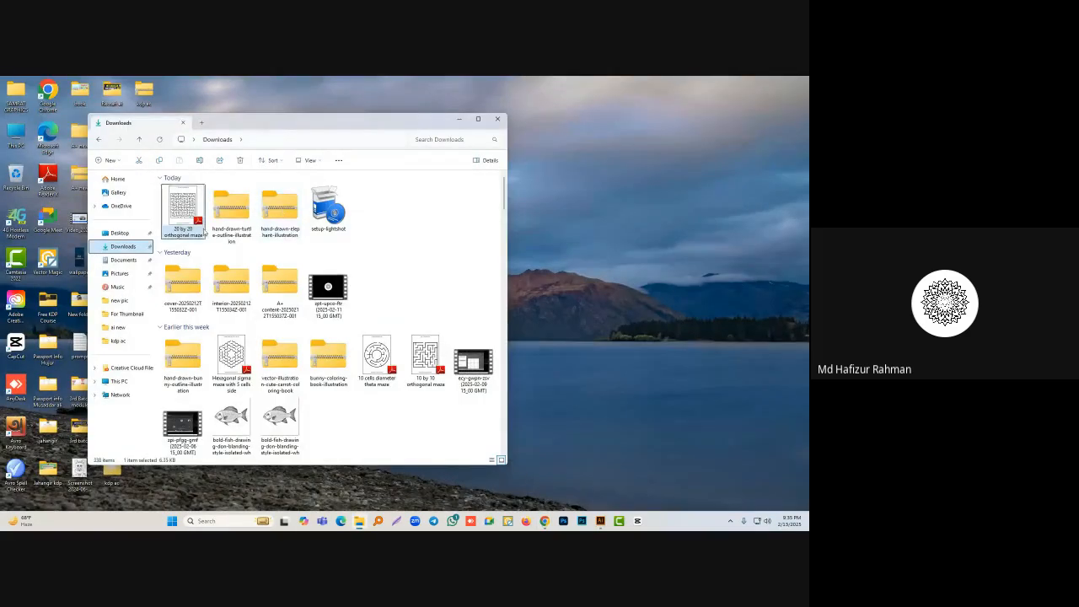
{"action": "left_click_drag", "start_coordinate": [204, 232], "coordinate": [436, 110]}
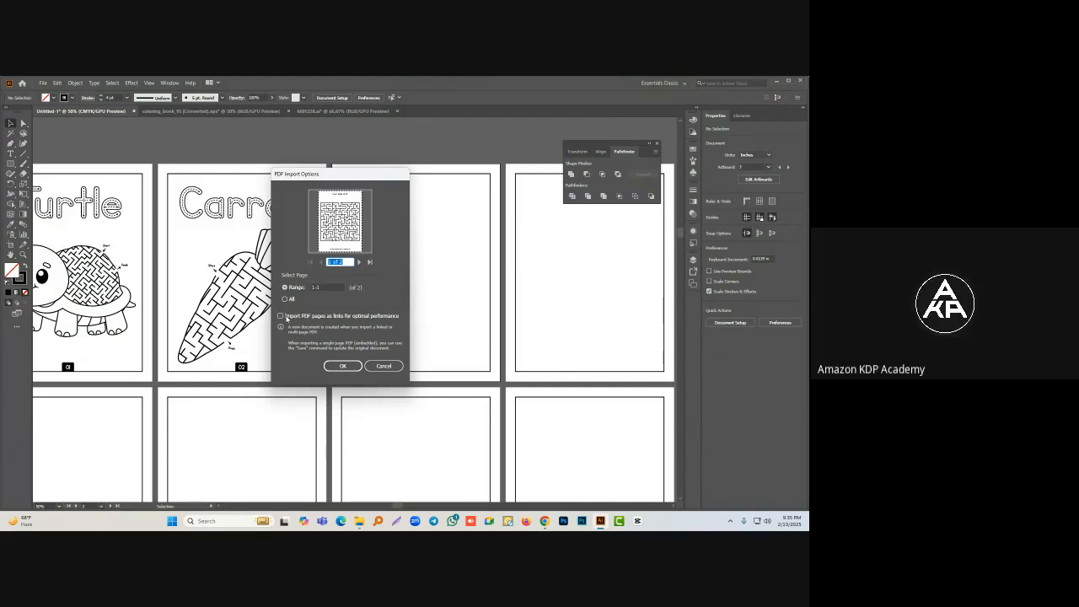
{"action": "left_click", "coordinate": [286, 299]}
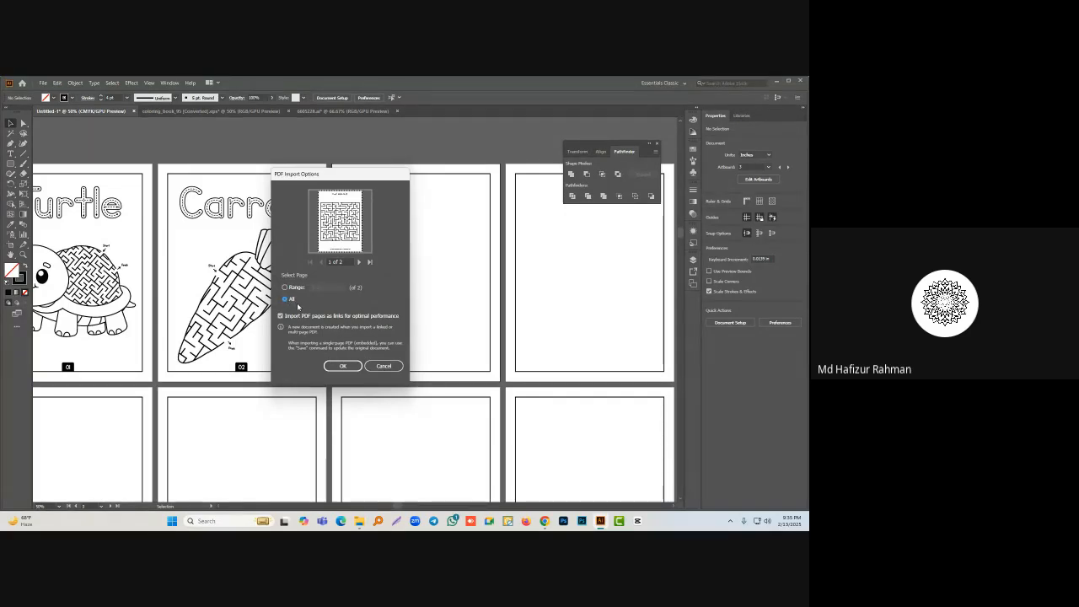
{"action": "left_click", "coordinate": [381, 367]}
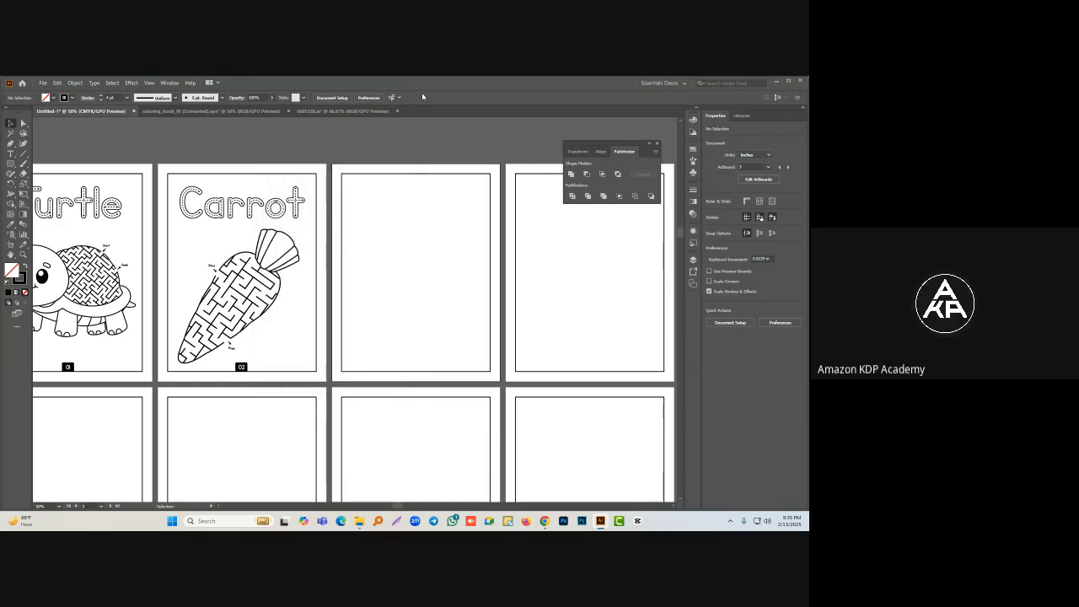
{"action": "left_click", "coordinate": [680, 84]}
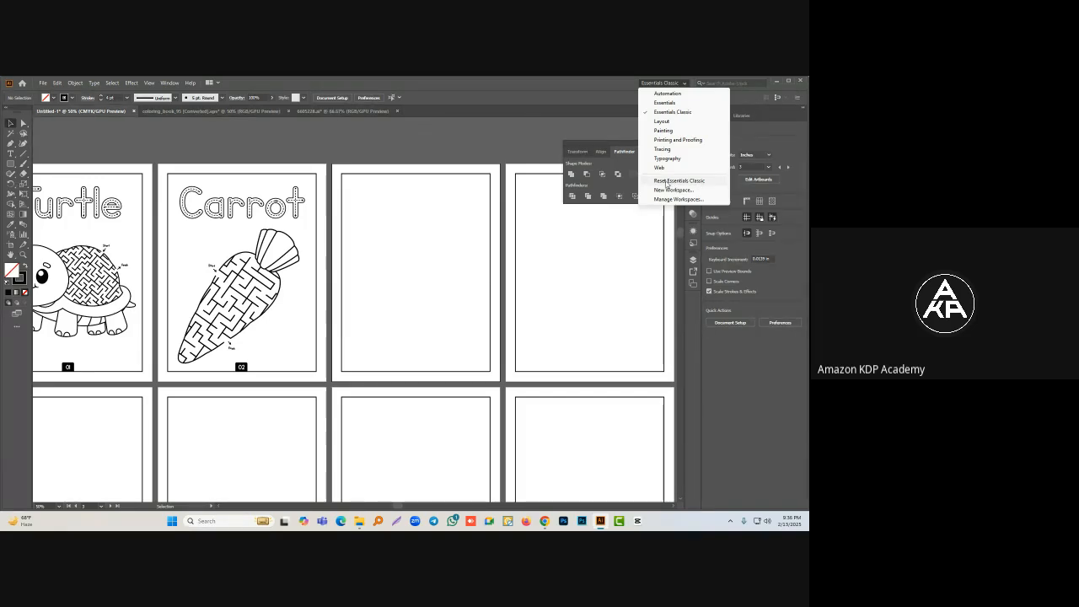
{"action": "left_click", "coordinate": [515, 126]}
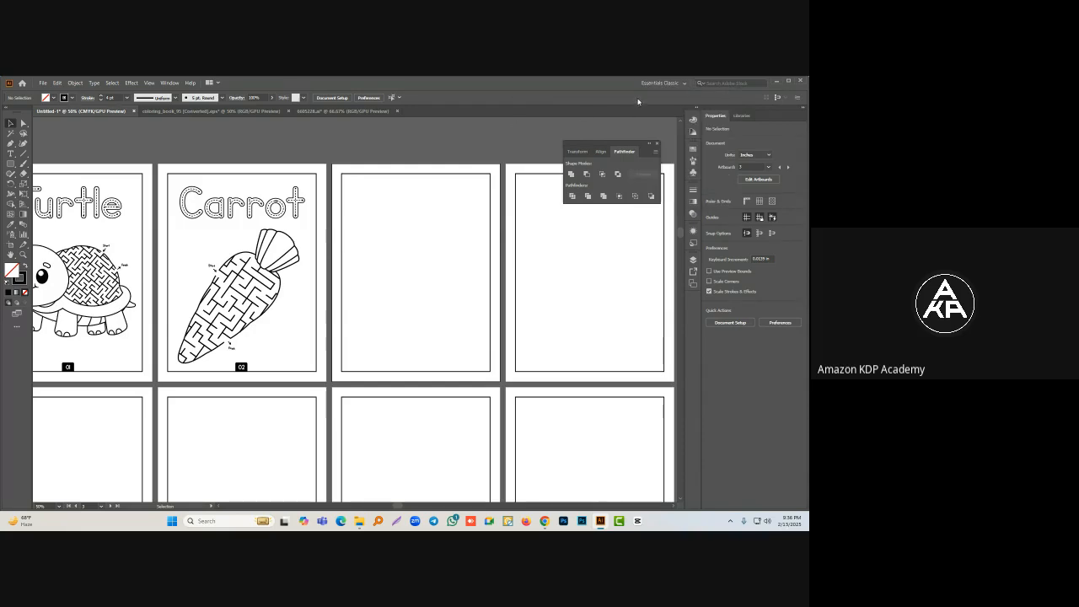
{"action": "left_click", "coordinate": [776, 81]}
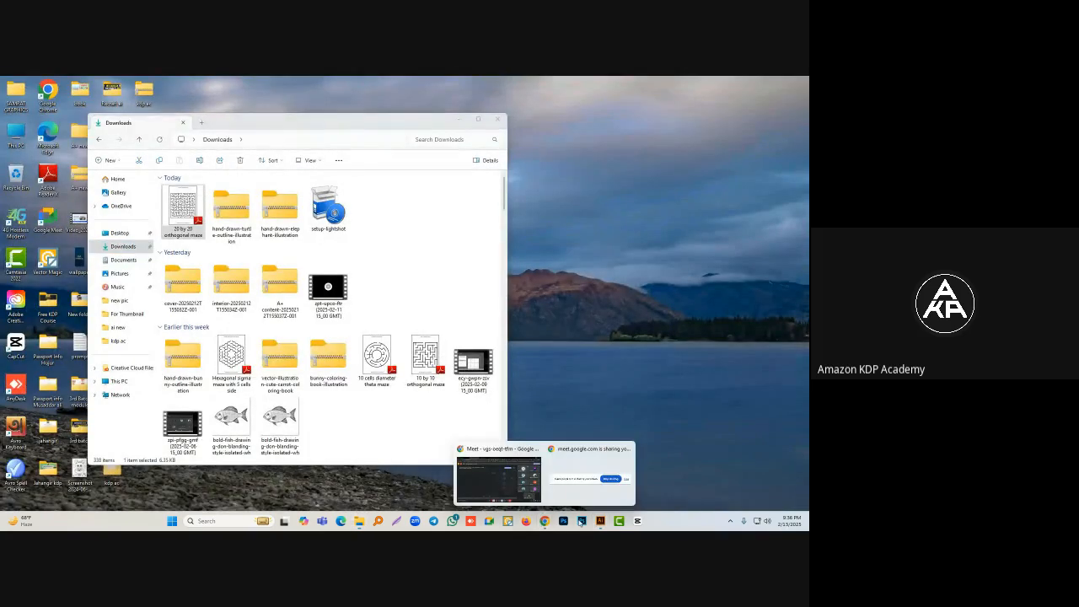
{"action": "left_click", "coordinate": [516, 472]}
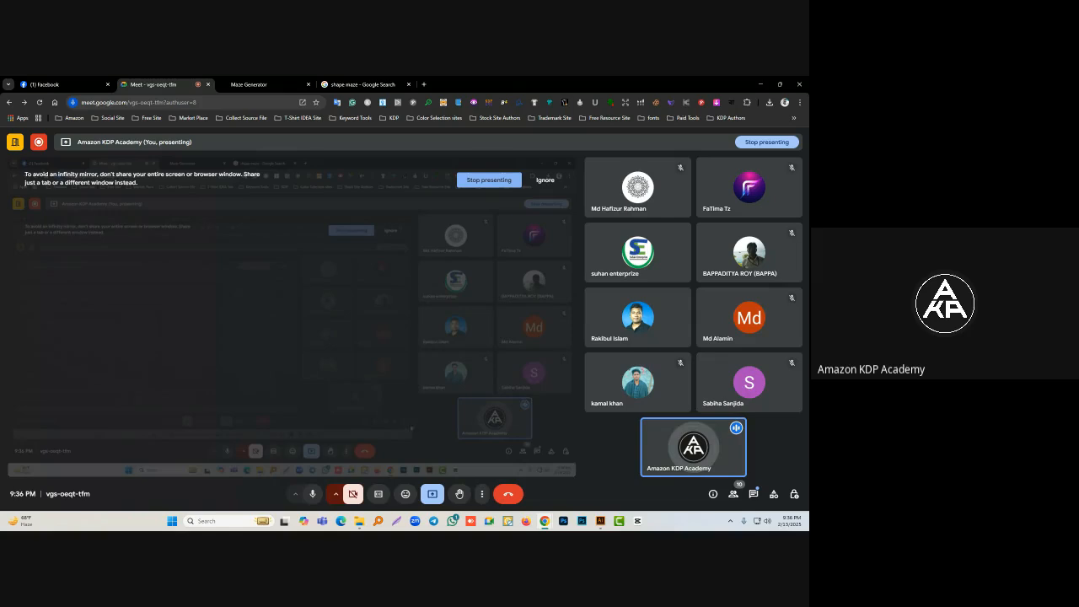
{"action": "left_click", "coordinate": [601, 521]}
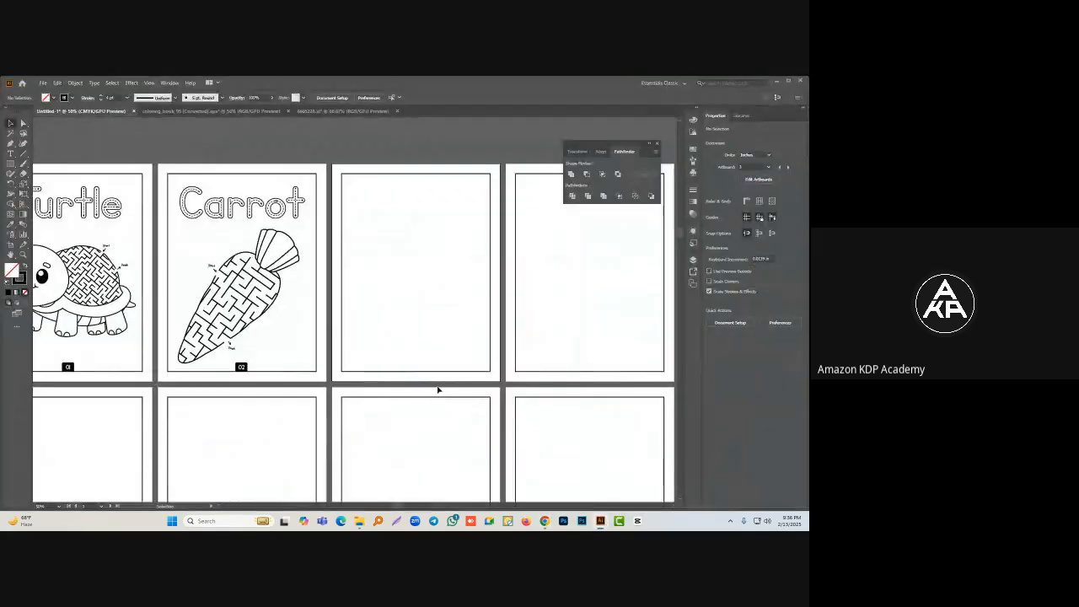
{"action": "scroll", "coordinate": [411, 346], "scroll_direction": "left", "scroll_amount": 3}
{"action": "left_click_drag", "start_coordinate": [389, 350], "coordinate": [351, 341]}
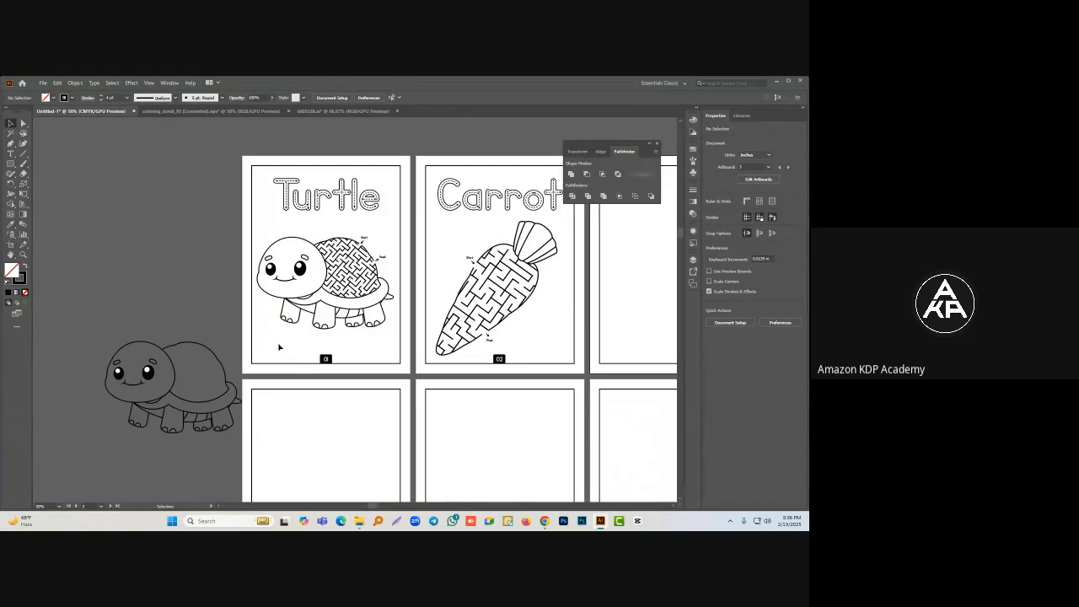
{"action": "left_click_drag", "start_coordinate": [266, 338], "coordinate": [389, 355]}
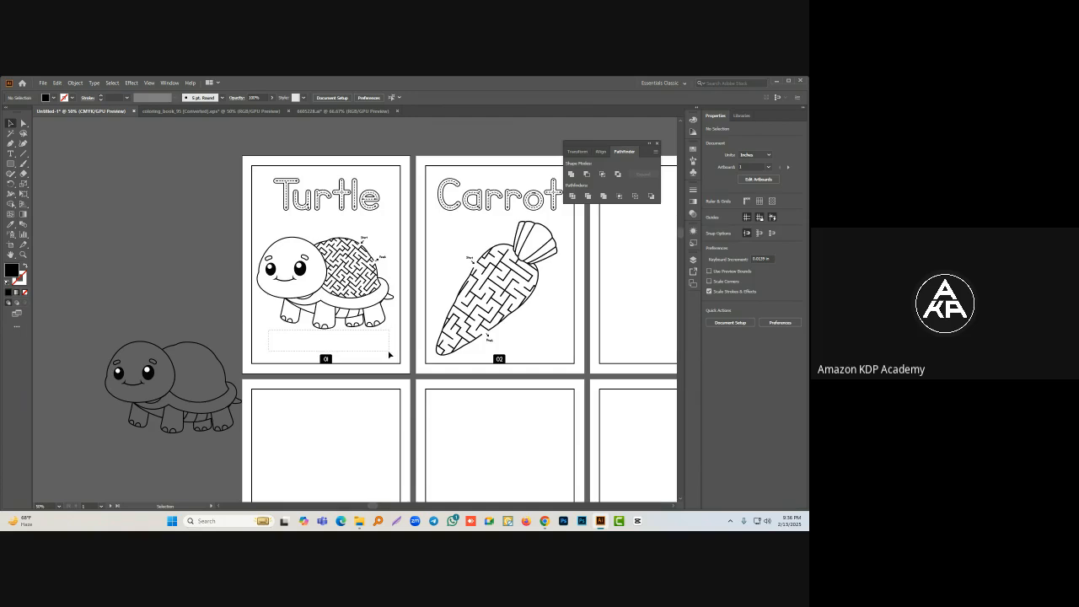
{"action": "left_click_drag", "start_coordinate": [263, 331], "coordinate": [389, 347]}
{"action": "left_click_drag", "start_coordinate": [405, 253], "coordinate": [243, 258]}
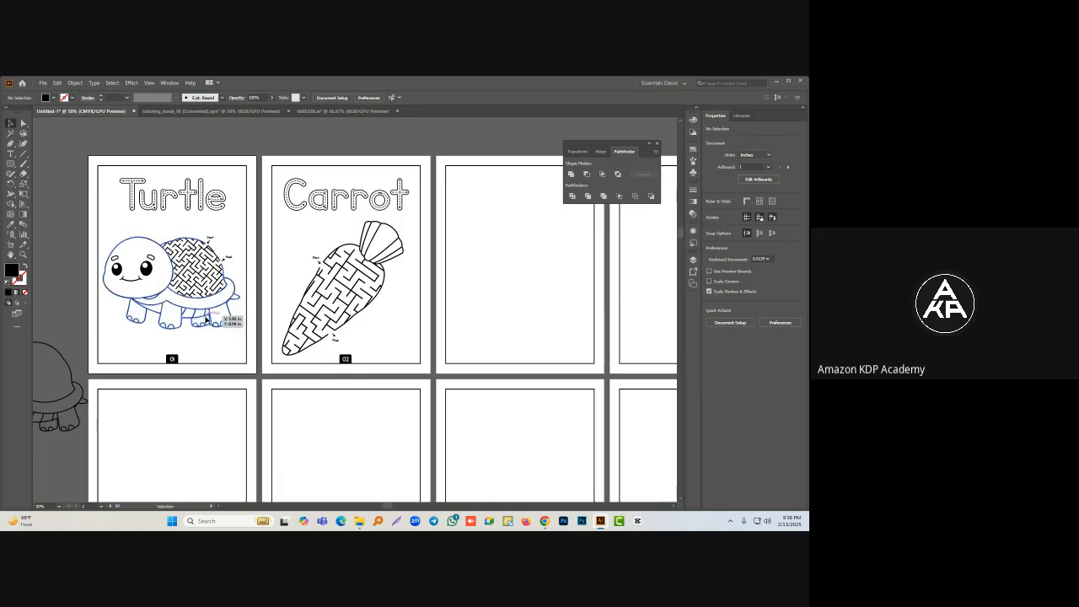
Step: Switch to the Google Meet call in Chrome, check the in-call messages, and open another side panel from the call's additional options
{"action": "mouse_move", "coordinate": [545, 516]}
{"action": "left_click", "coordinate": [508, 472]}
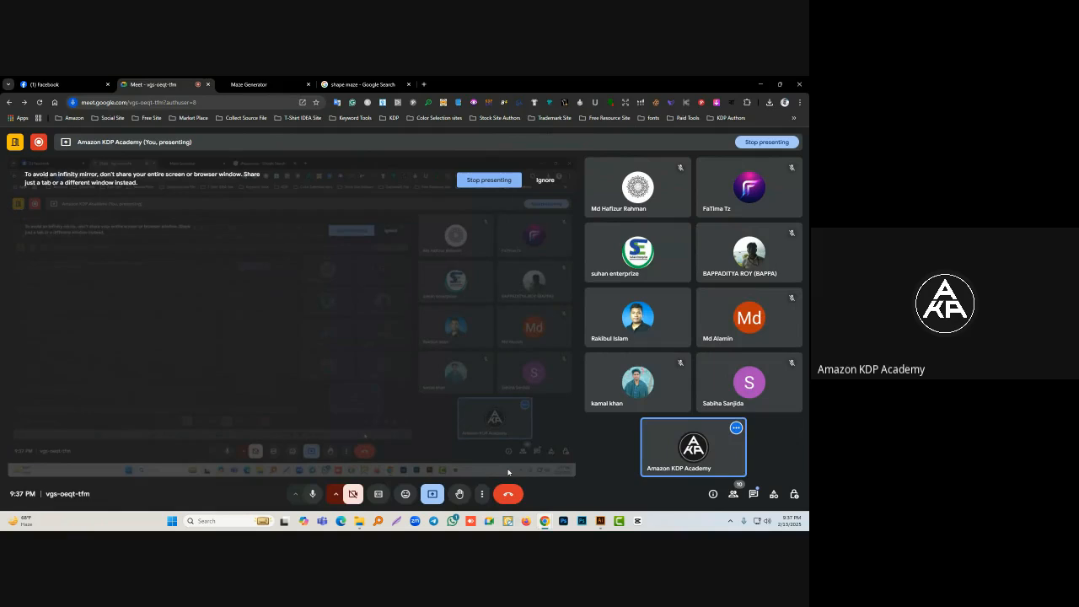
{"action": "left_click", "coordinate": [754, 495]}
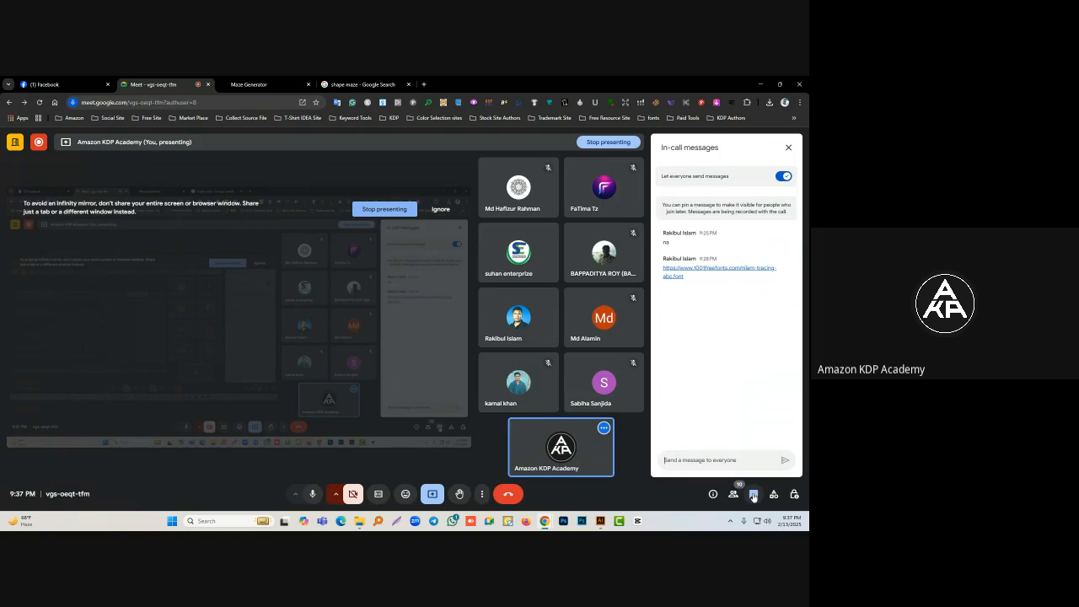
{"action": "left_click", "coordinate": [754, 495]}
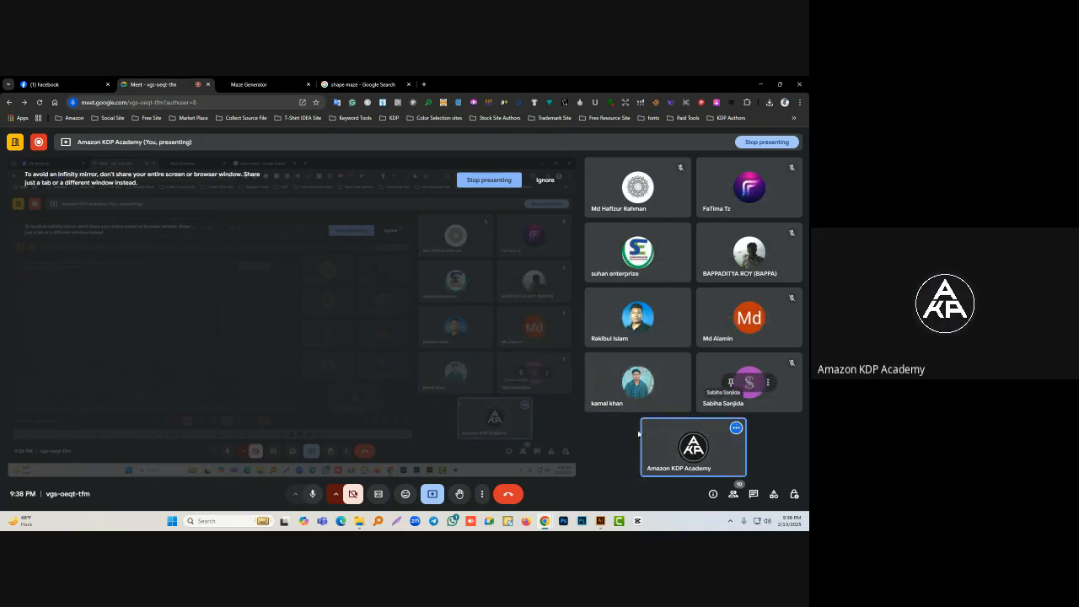
{"action": "left_click", "coordinate": [482, 494]}
{"action": "left_click", "coordinate": [536, 288]}
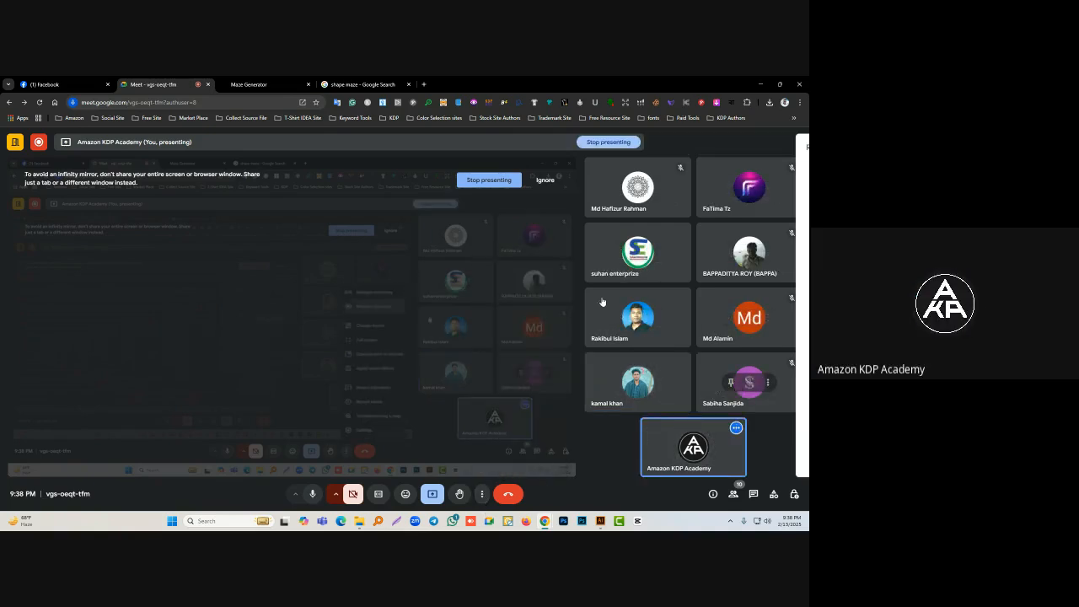